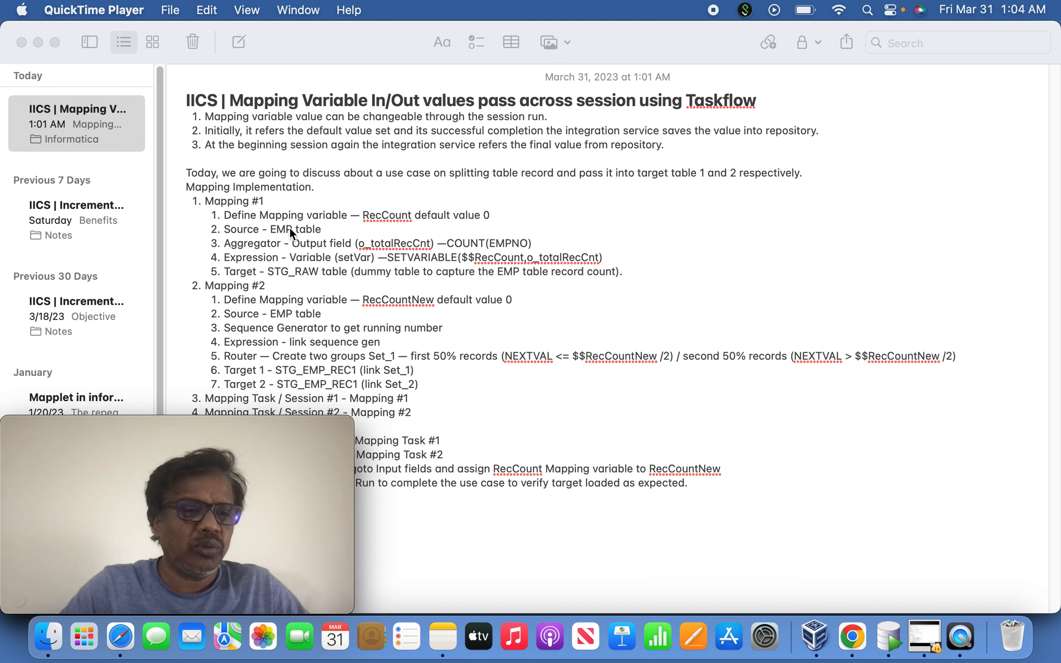
# Read the Mapping #1 notes on the RecCount variable, the EMP source and the Aggregator output field o_totalRecCnt
pyautogui.click(270, 229)
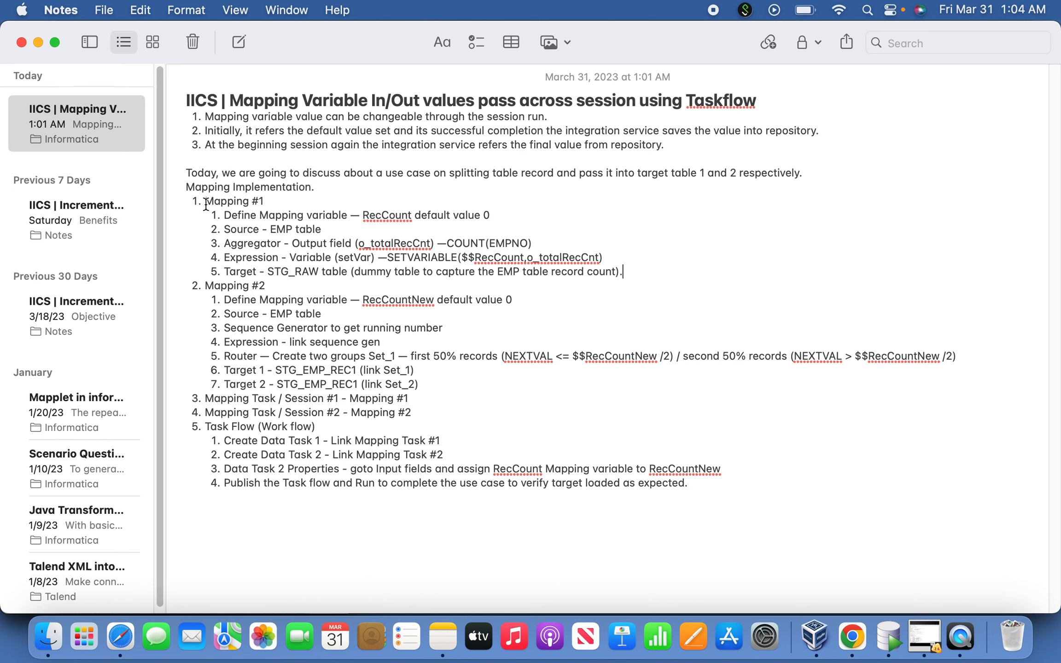
pyautogui.moveTo(206, 201); pyautogui.dragTo(298, 216)
pyautogui.click(312, 199)
pyautogui.moveTo(225, 215); pyautogui.dragTo(321, 224)
pyautogui.click(442, 216)
pyautogui.moveTo(225, 244); pyautogui.dragTo(283, 244)
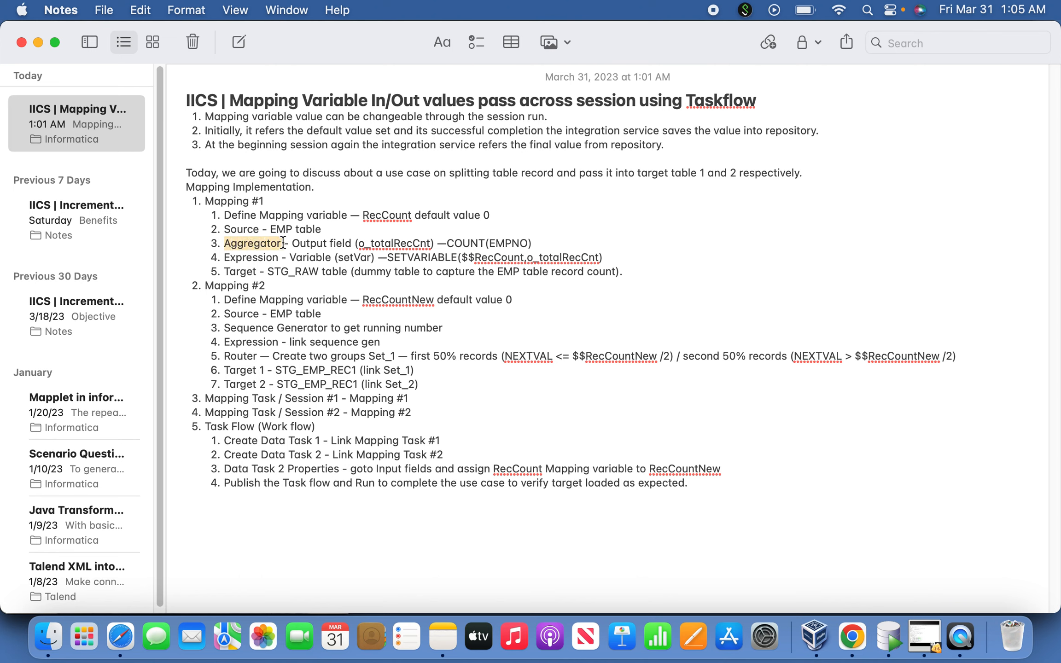
pyautogui.click(344, 244)
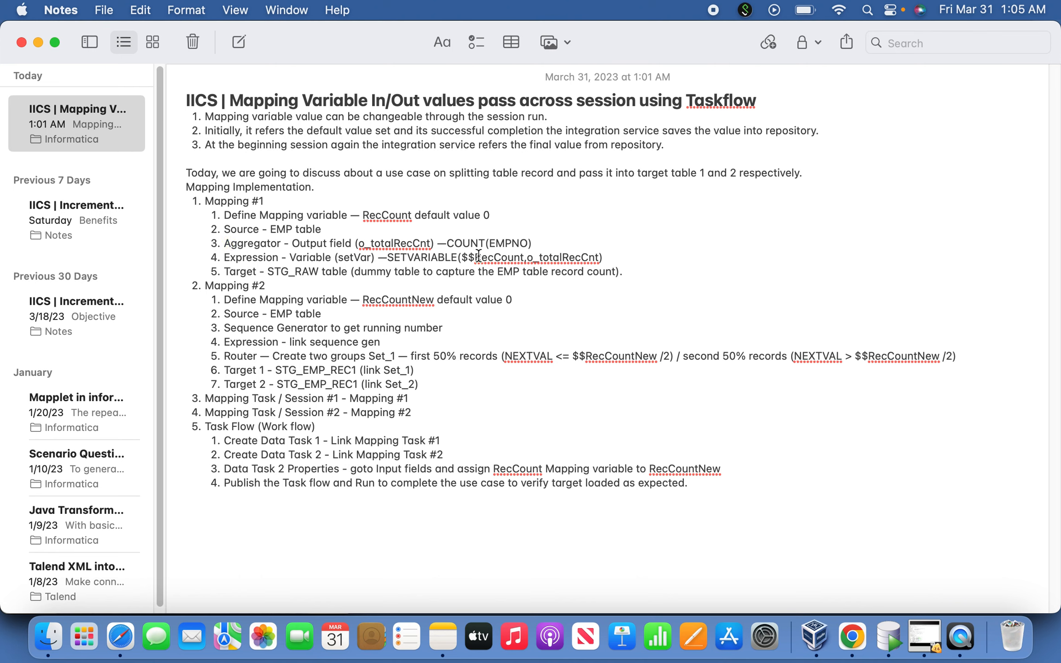
pyautogui.doubleClick(405, 245)
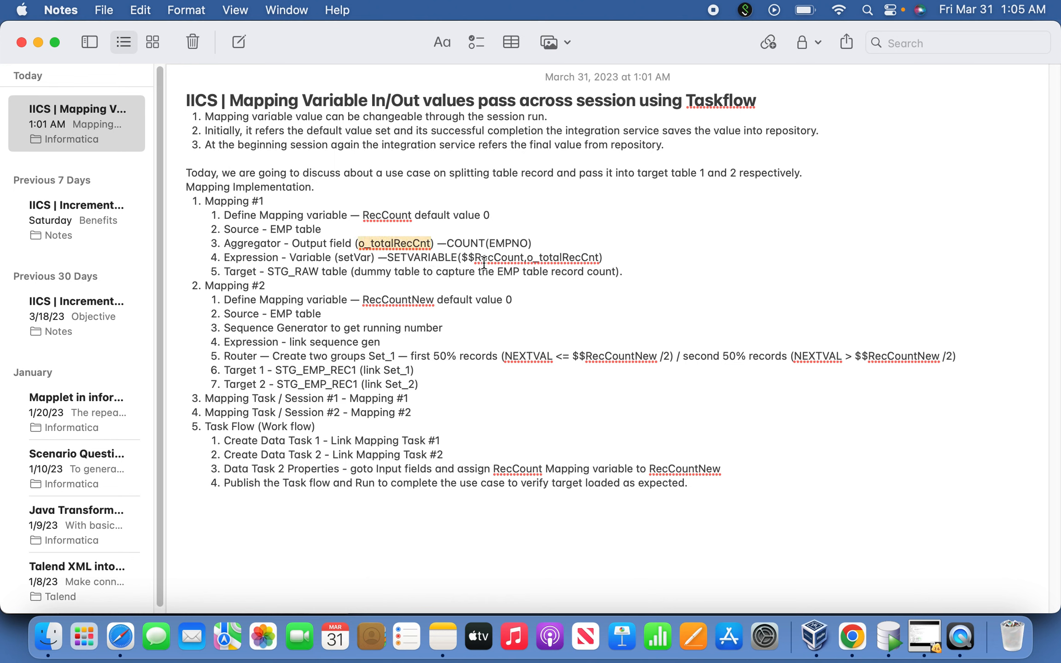
pyautogui.click(449, 241)
pyautogui.moveTo(448, 243); pyautogui.dragTo(528, 242)
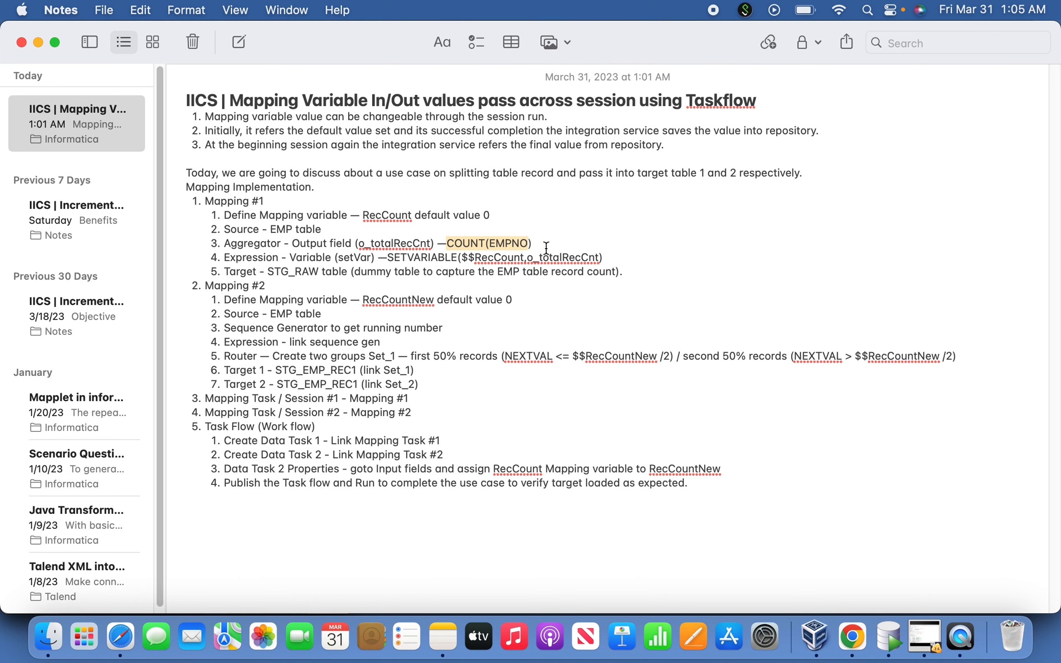
pyautogui.click(546, 248)
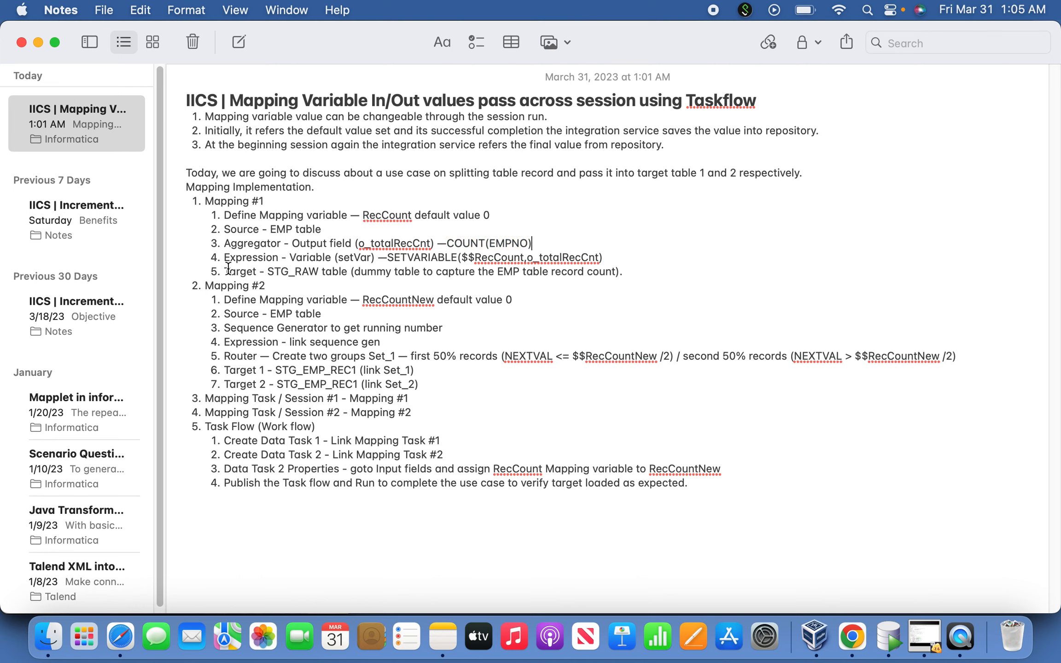
# Read the Mapping #1 notes on the Expression's SETVARIABLE call and the STG_RAW target table
pyautogui.moveTo(226, 265); pyautogui.dragTo(282, 259)
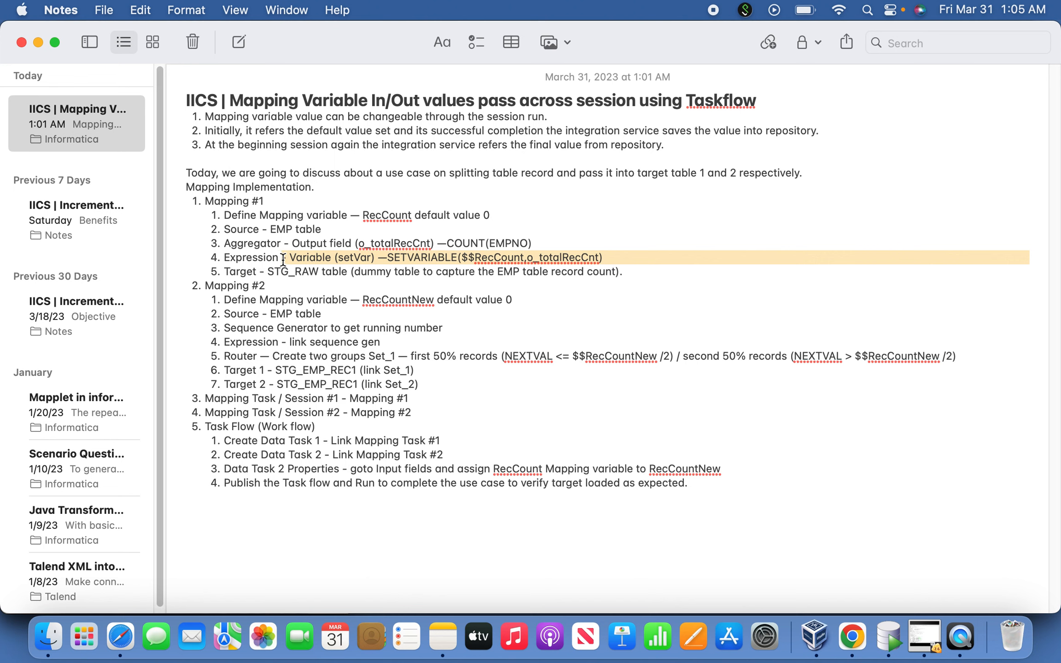
pyautogui.click(254, 248)
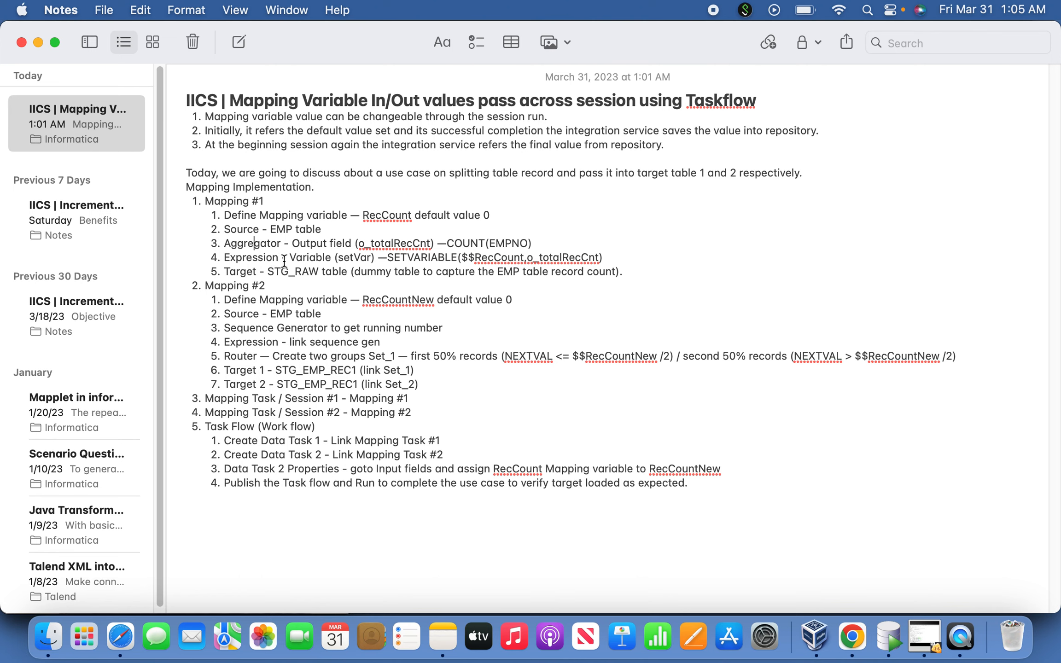
pyautogui.moveTo(289, 259); pyautogui.dragTo(392, 257)
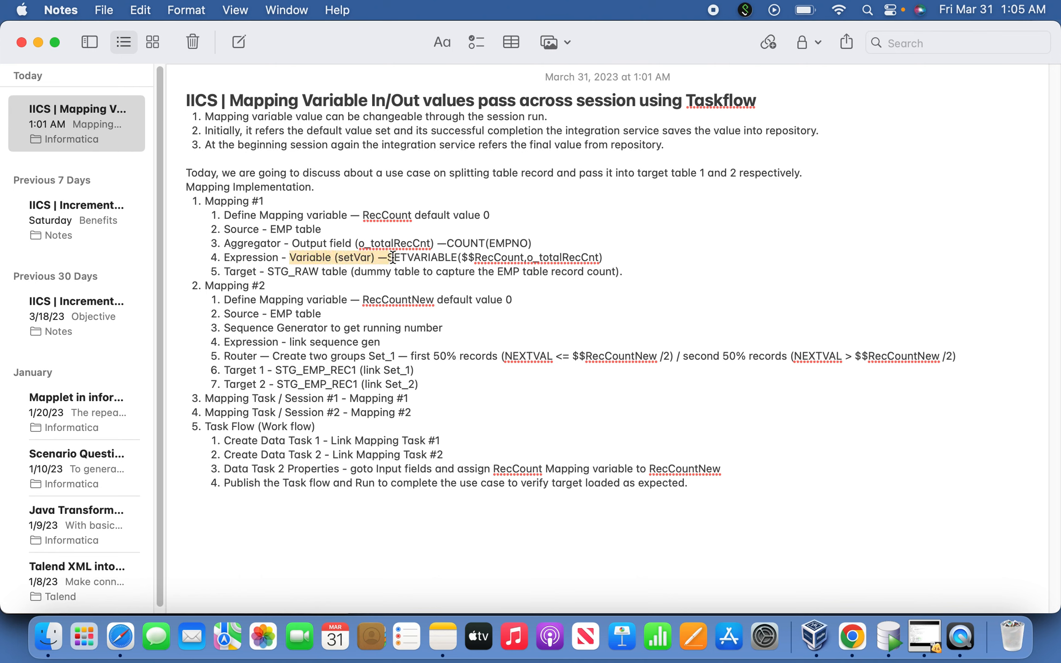
pyautogui.click(421, 258)
pyautogui.doubleClick(445, 258)
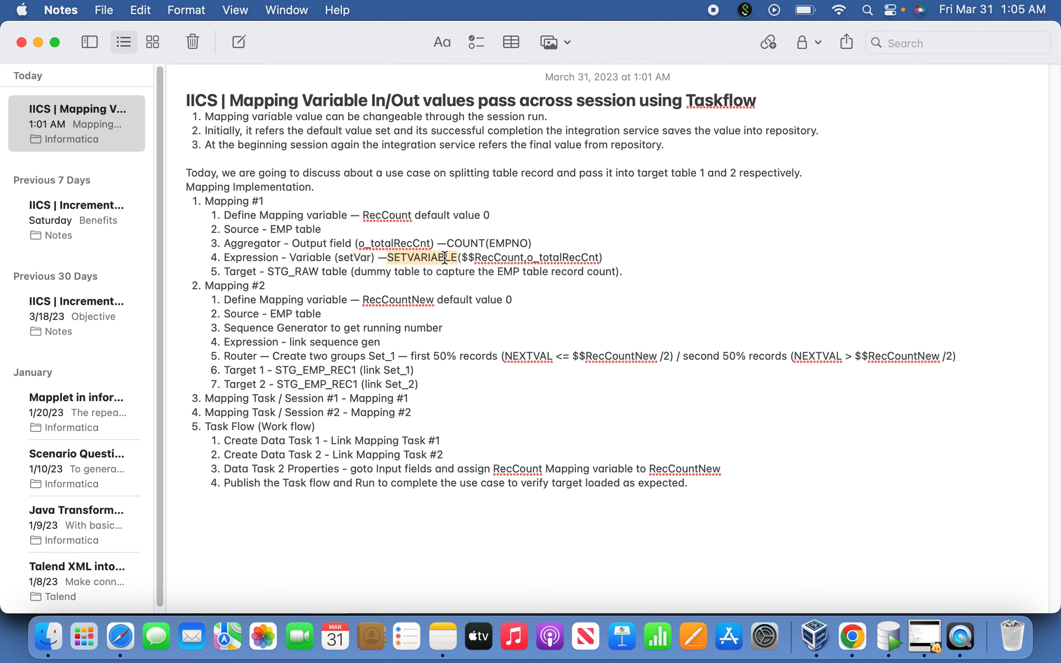
pyautogui.click(462, 267)
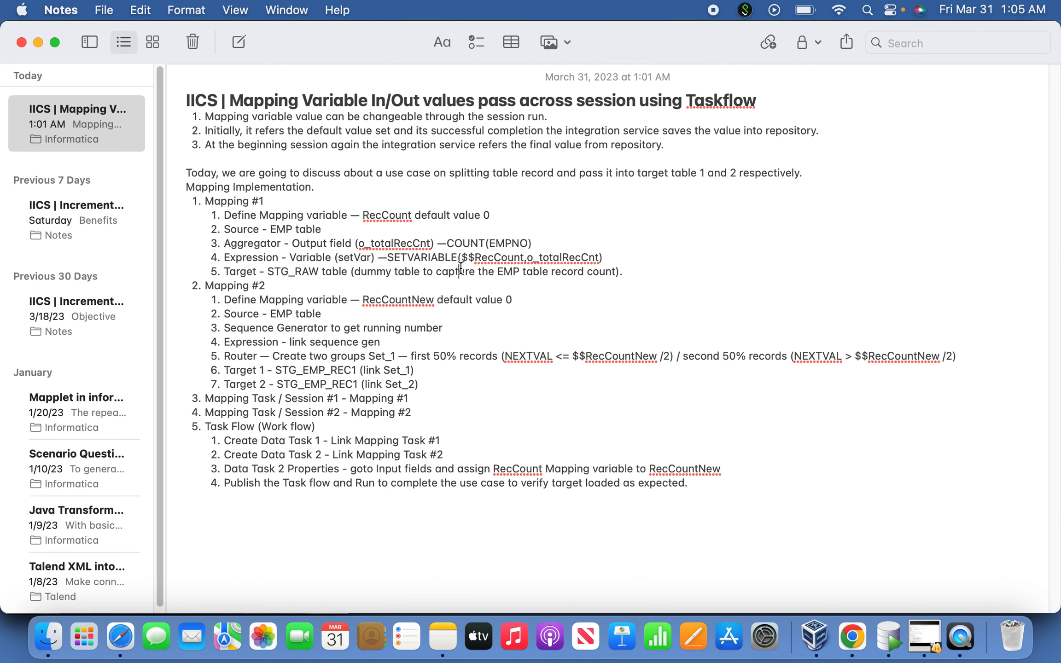
pyautogui.click(354, 258)
pyautogui.click(465, 271)
pyautogui.doubleClick(430, 259)
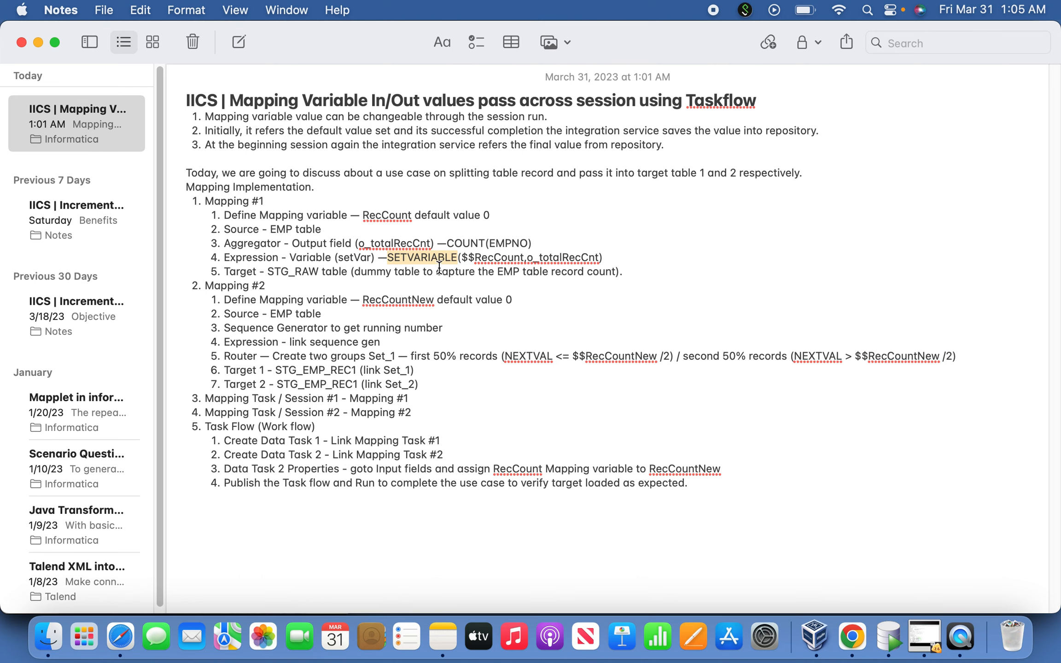
pyautogui.click(432, 262)
pyautogui.doubleClick(438, 256)
pyautogui.doubleClick(513, 259)
pyautogui.click(509, 259)
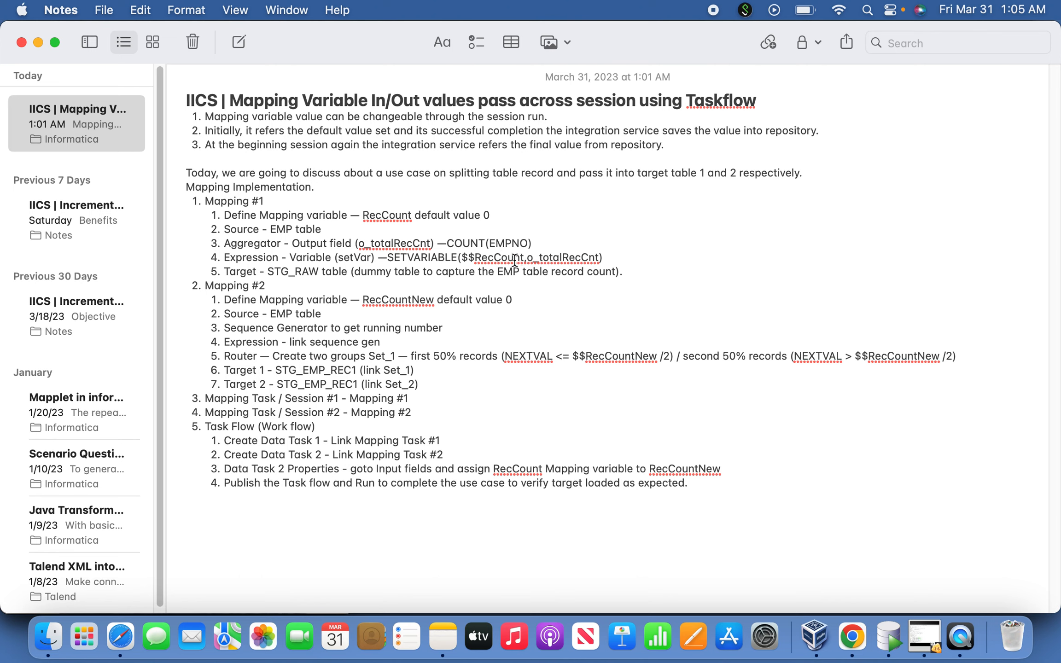
pyautogui.doubleClick(554, 259)
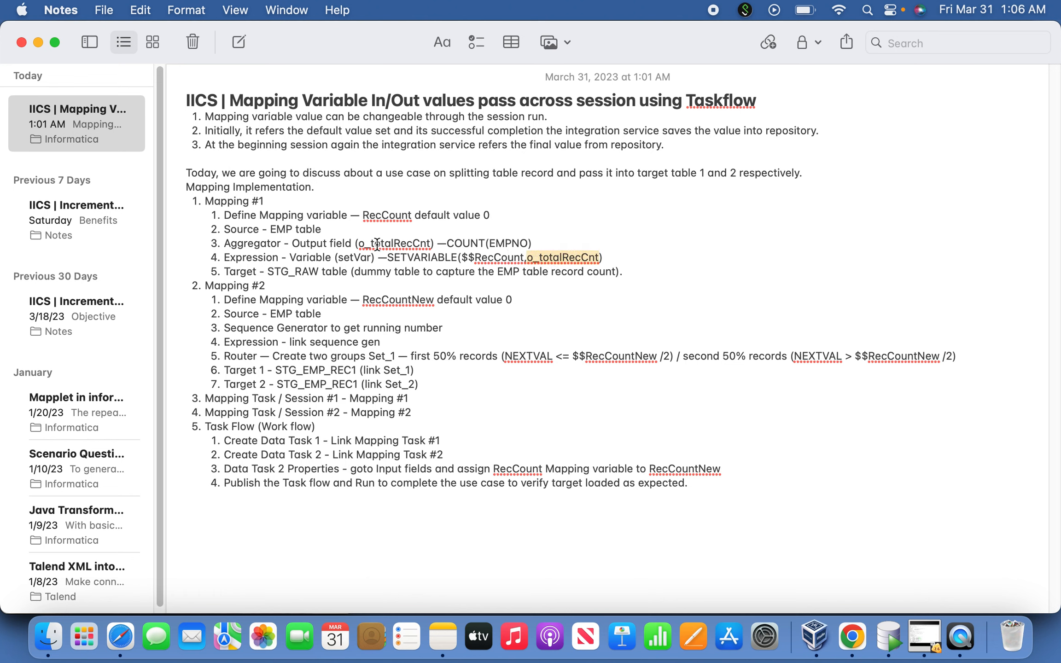
pyautogui.click(275, 272)
pyautogui.moveTo(233, 270); pyautogui.dragTo(289, 270)
pyautogui.click(317, 270)
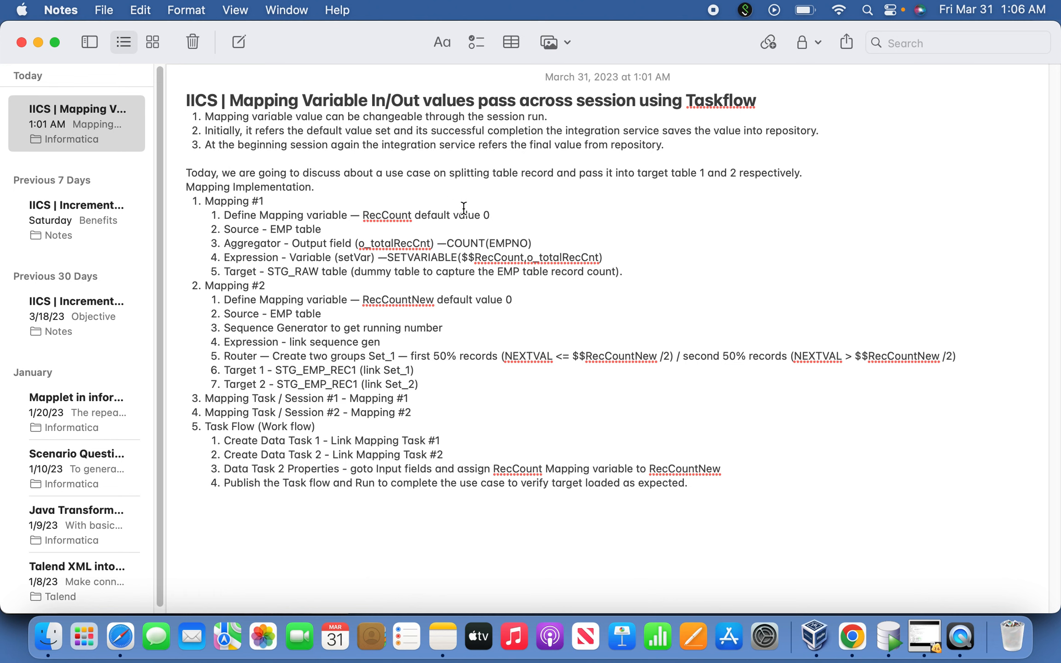
pyautogui.doubleClick(306, 268)
pyautogui.click(350, 285)
# Read the Mapping #2 notes on RecCountNew and the first 50% router group, comparing the variable with RecCount in Mapping #1
pyautogui.moveTo(231, 297); pyautogui.dragTo(298, 308)
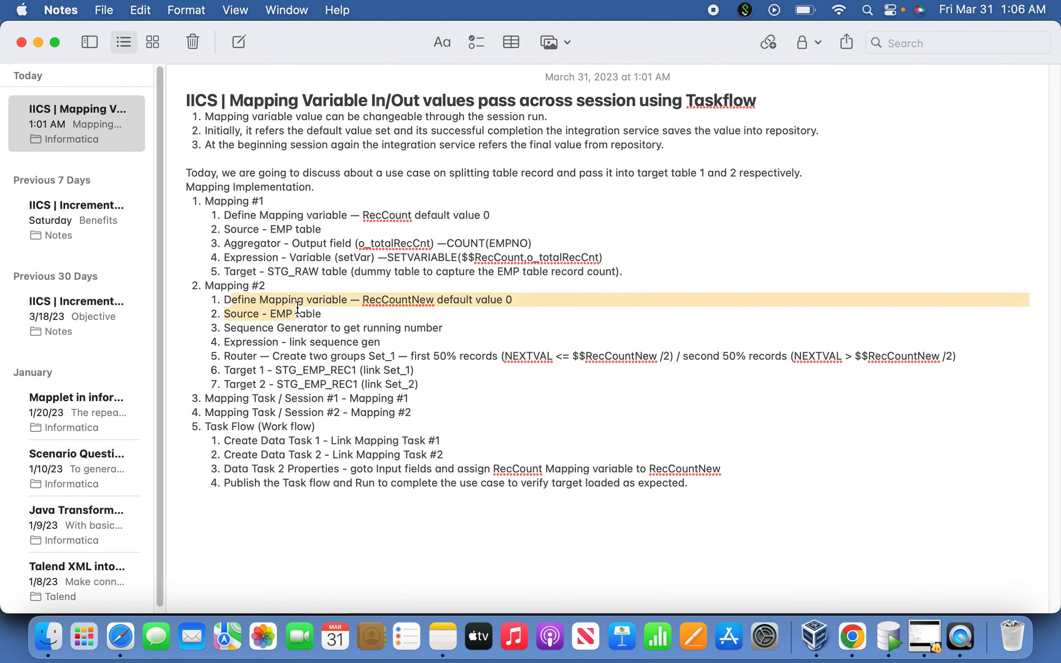
pyautogui.doubleClick(421, 300)
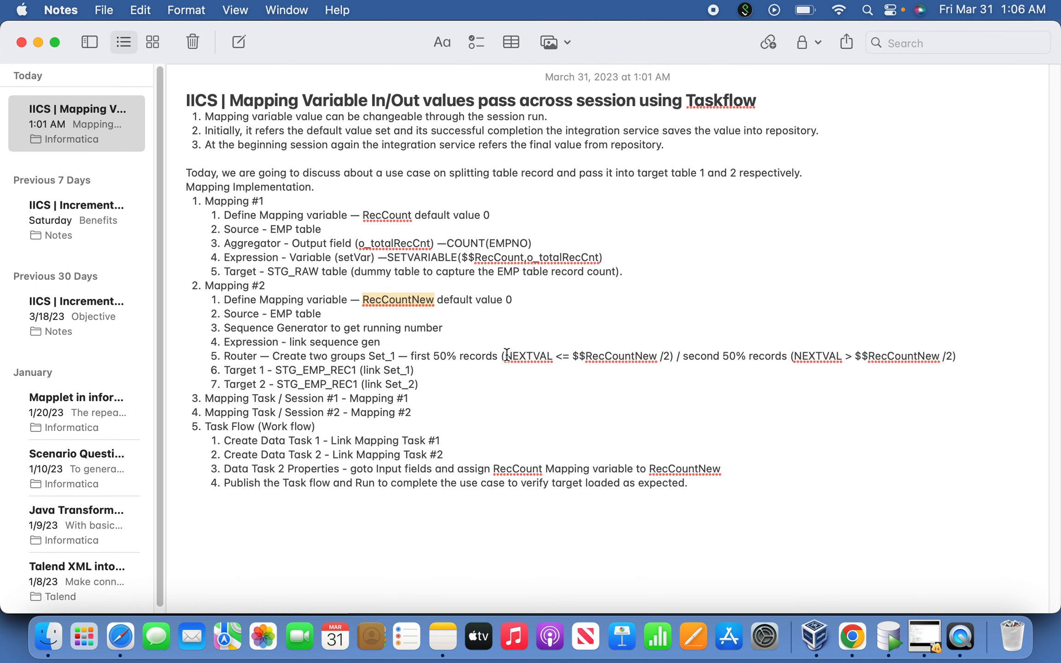
pyautogui.moveTo(503, 356); pyautogui.dragTo(414, 357)
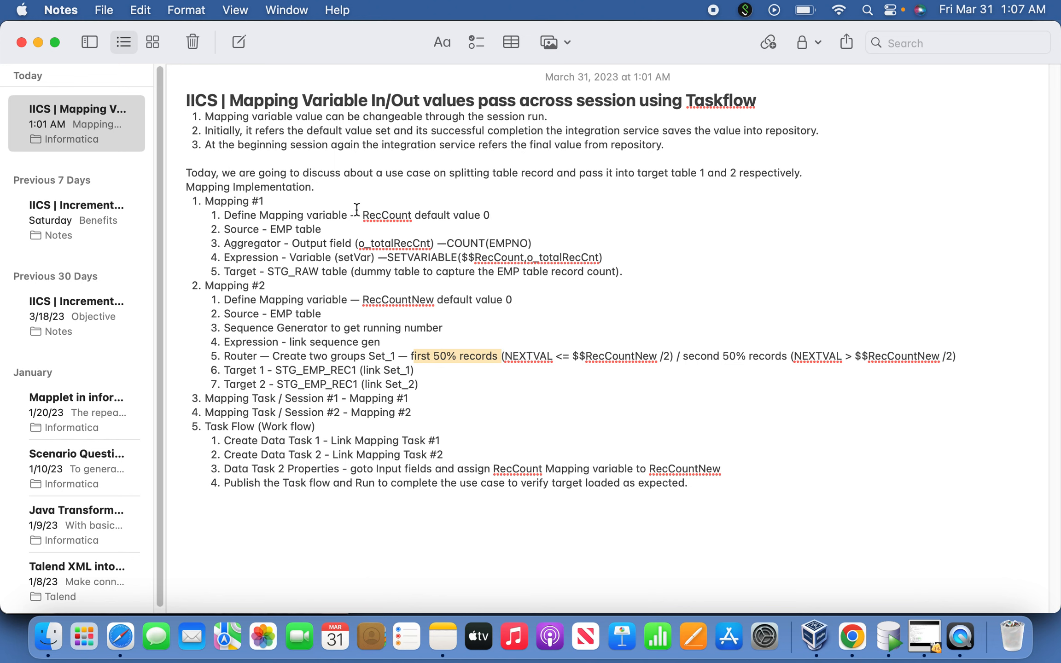
pyautogui.doubleClick(375, 216)
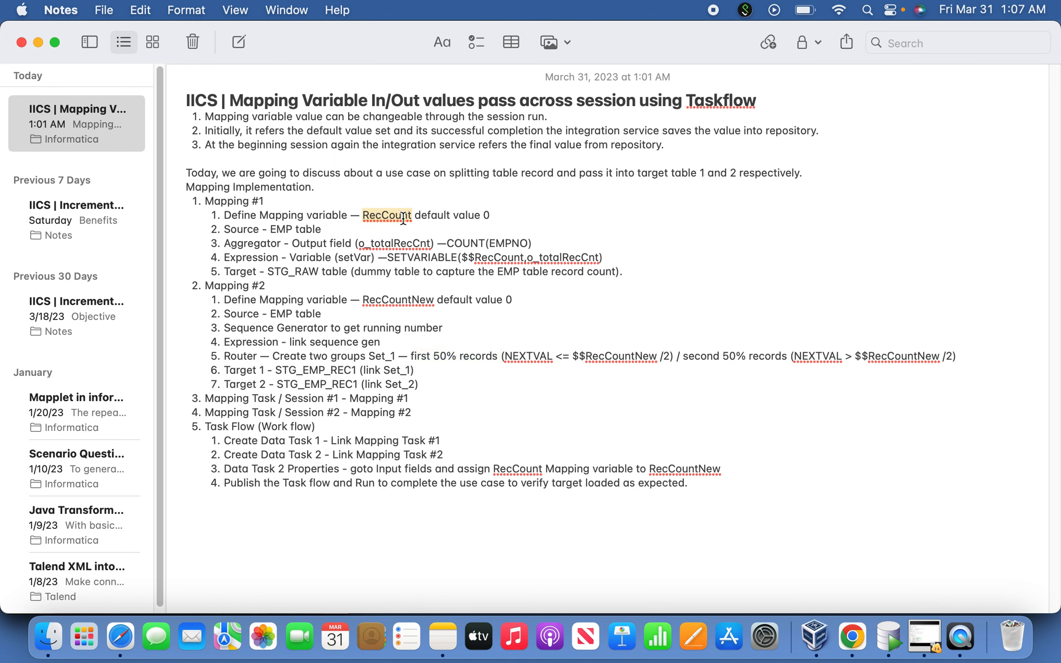
pyautogui.doubleClick(394, 300)
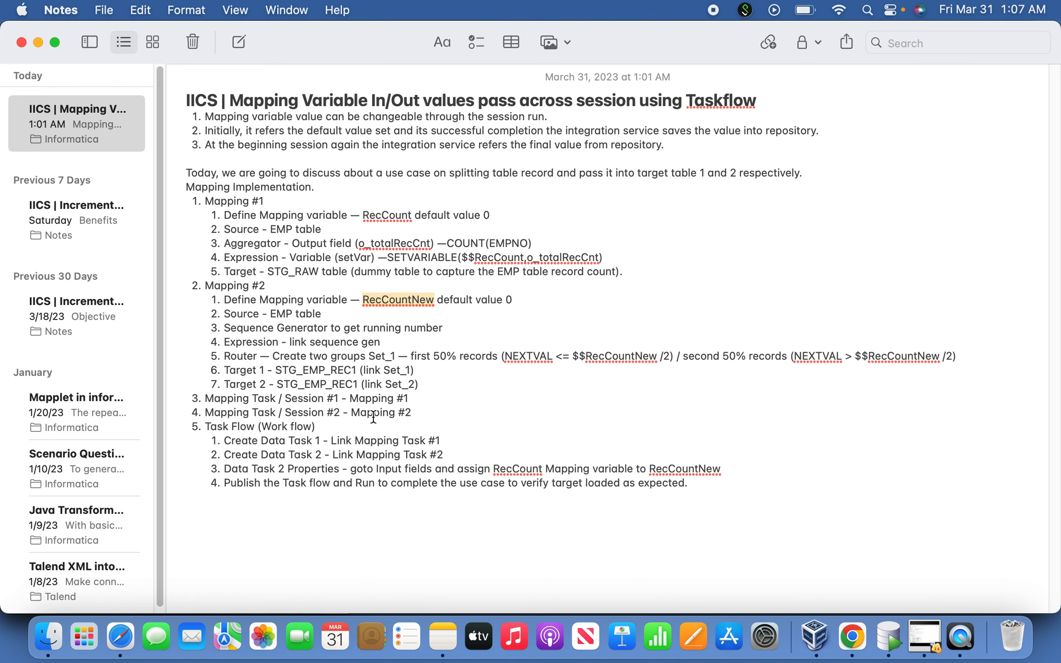
# Read the notes on the two mapping tasks and the Task Flow, including the assignment of RecCount to RecCountNew
pyautogui.moveTo(420, 414); pyautogui.dragTo(353, 406)
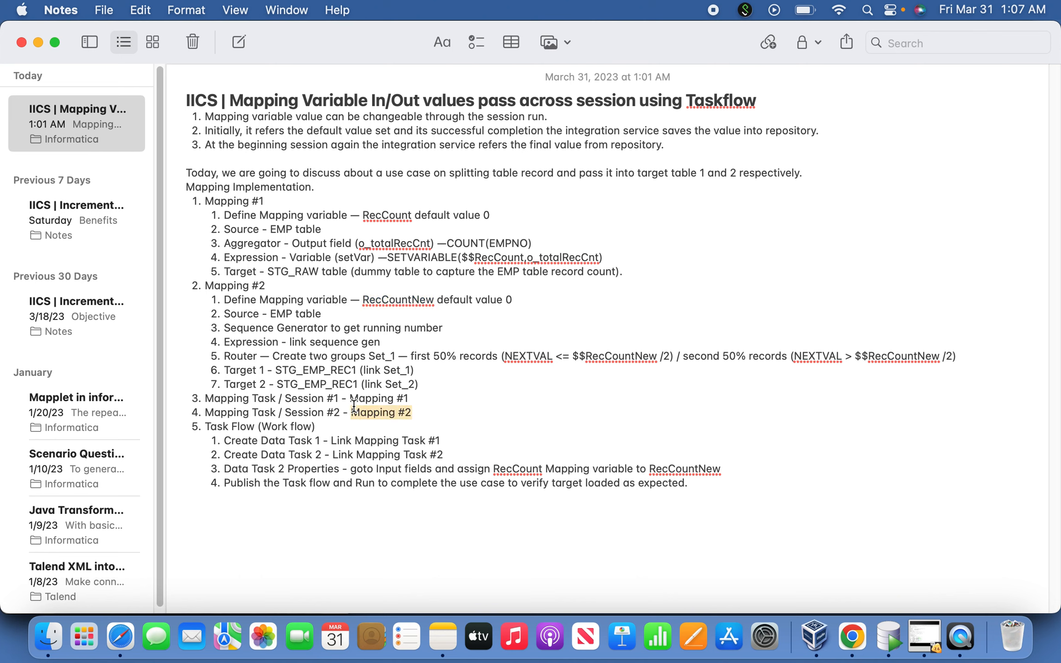
pyautogui.click(368, 423)
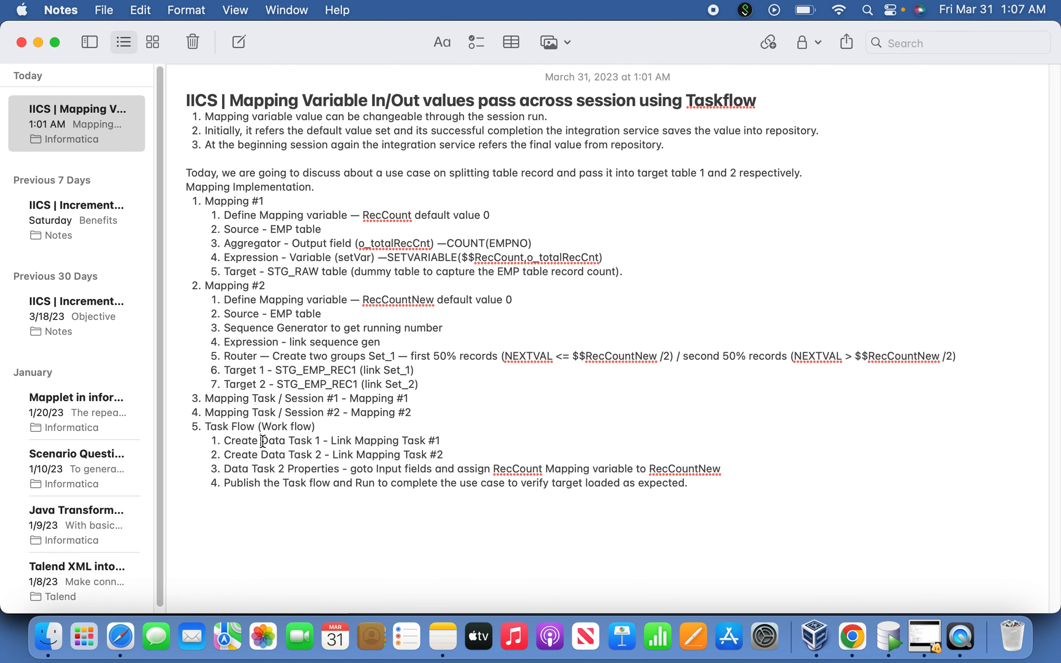
pyautogui.moveTo(263, 441); pyautogui.dragTo(326, 441)
pyautogui.click(433, 440)
pyautogui.click(340, 468)
pyautogui.moveTo(452, 456); pyautogui.dragTo(388, 450)
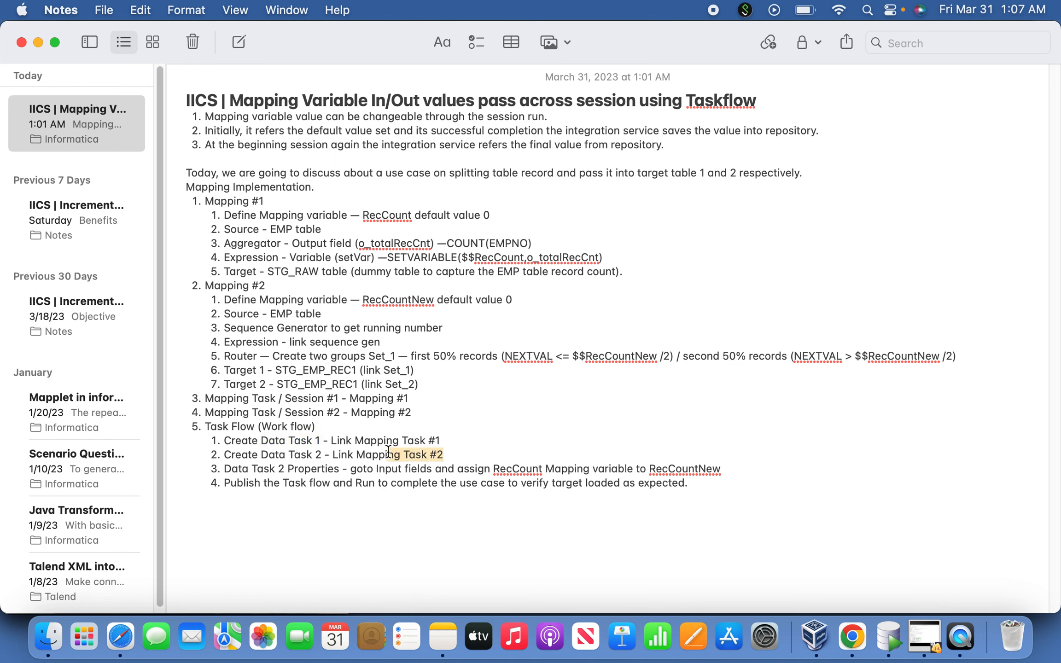
pyautogui.click(270, 470)
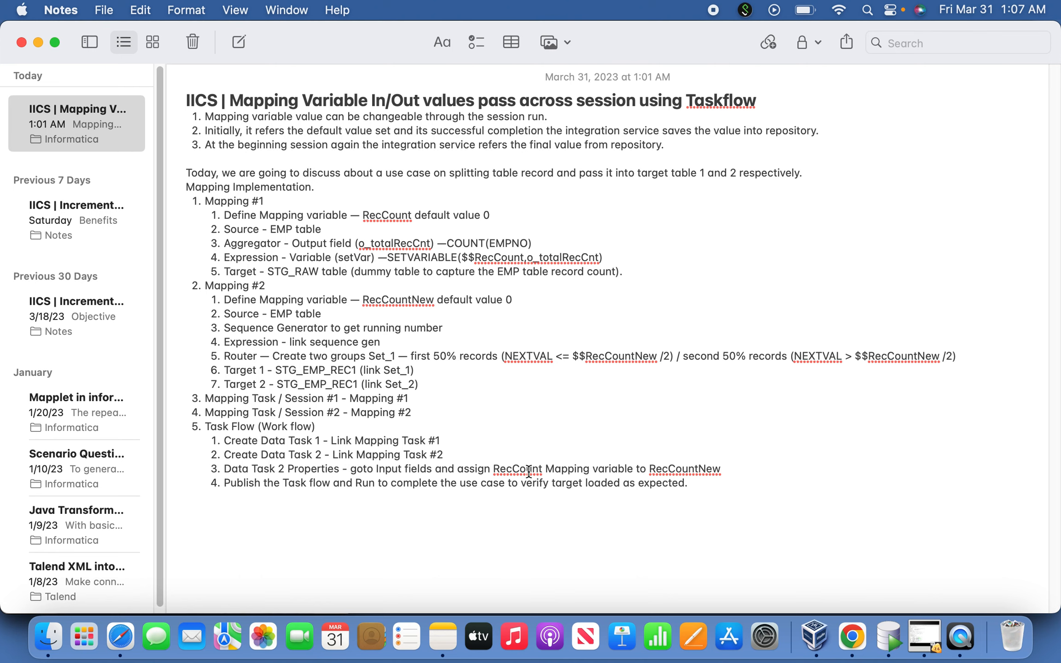
pyautogui.doubleClick(665, 469)
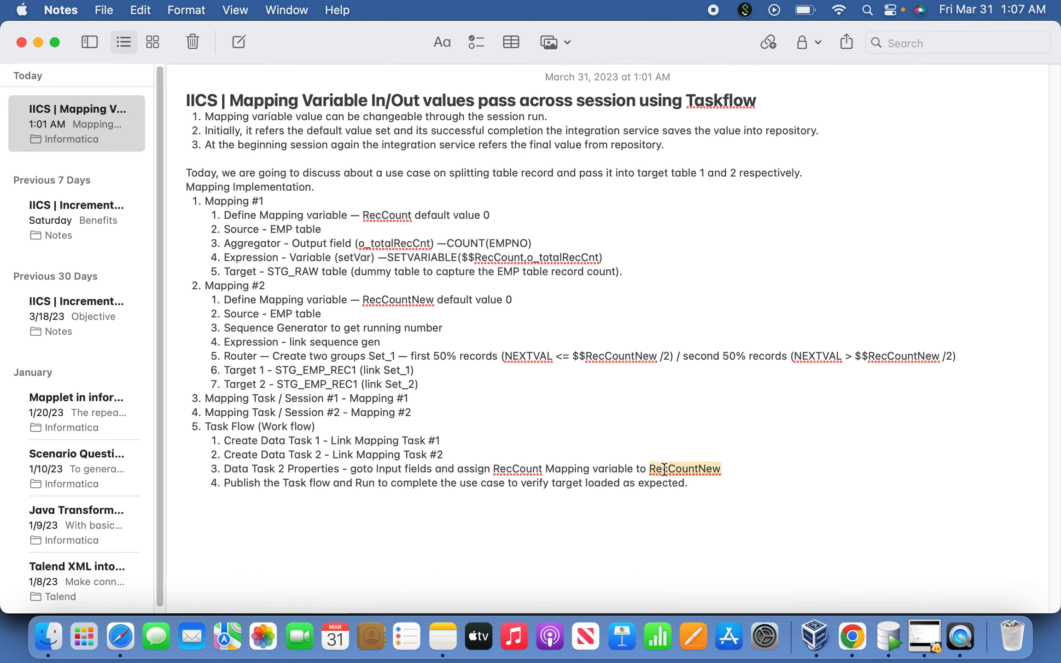
pyautogui.click(447, 458)
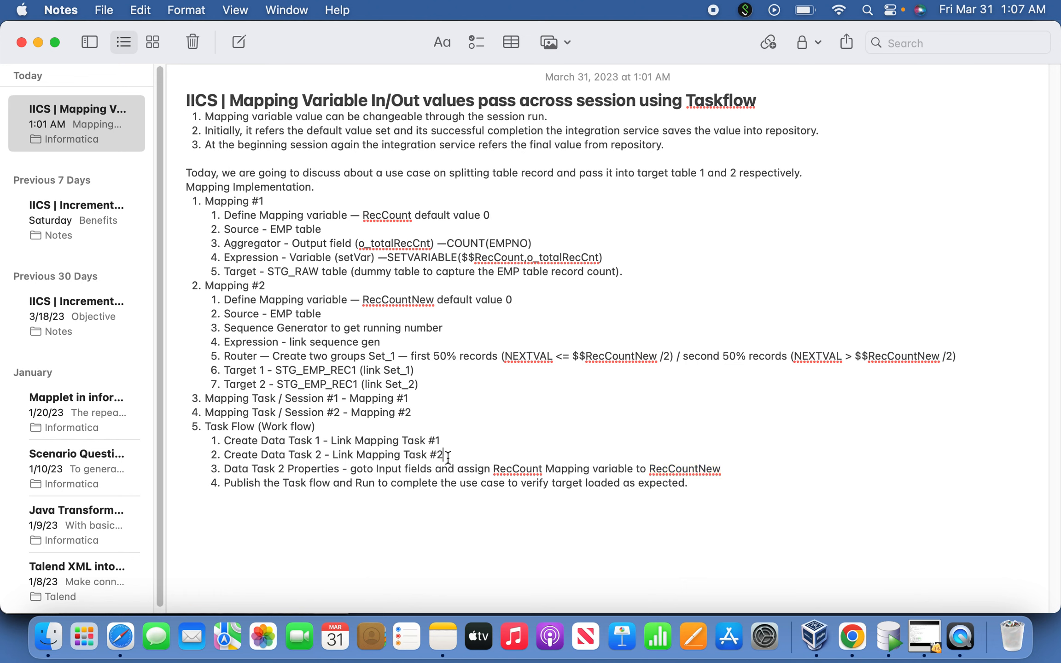
pyautogui.doubleClick(527, 469)
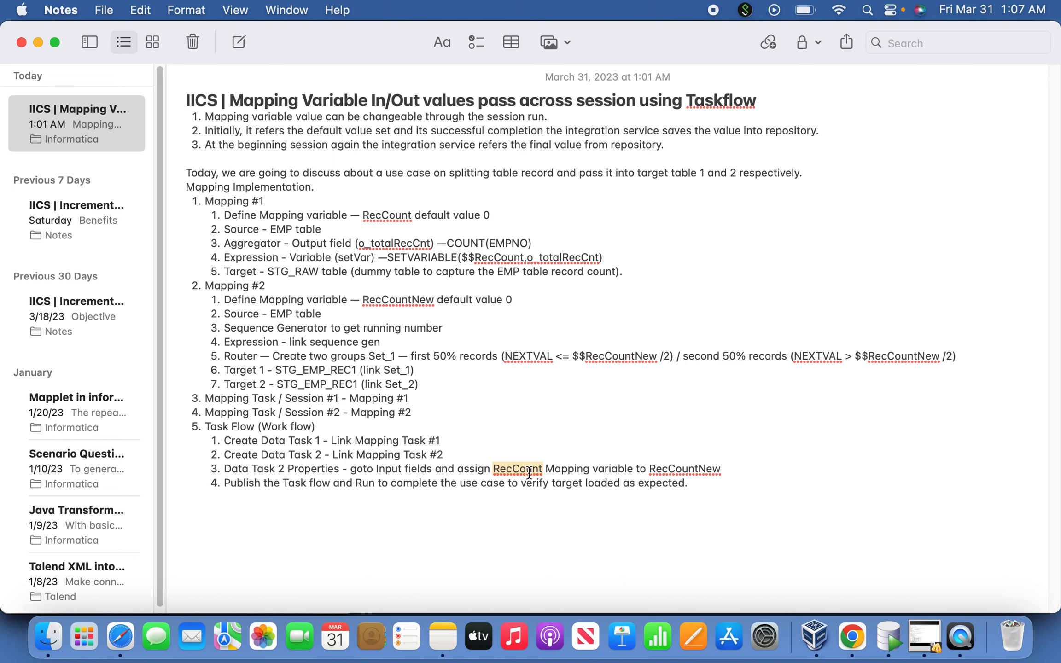
pyautogui.click(400, 242)
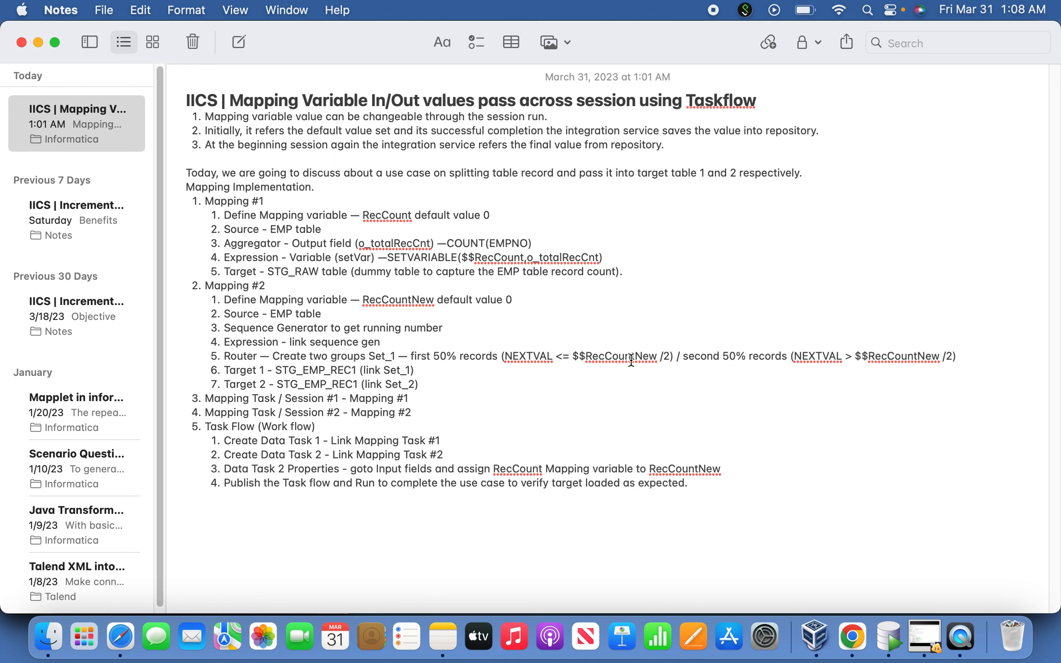
# Examine the Mapping #2 Router conditions for the first and second 50% of records
pyautogui.moveTo(678, 359); pyautogui.dragTo(500, 353)
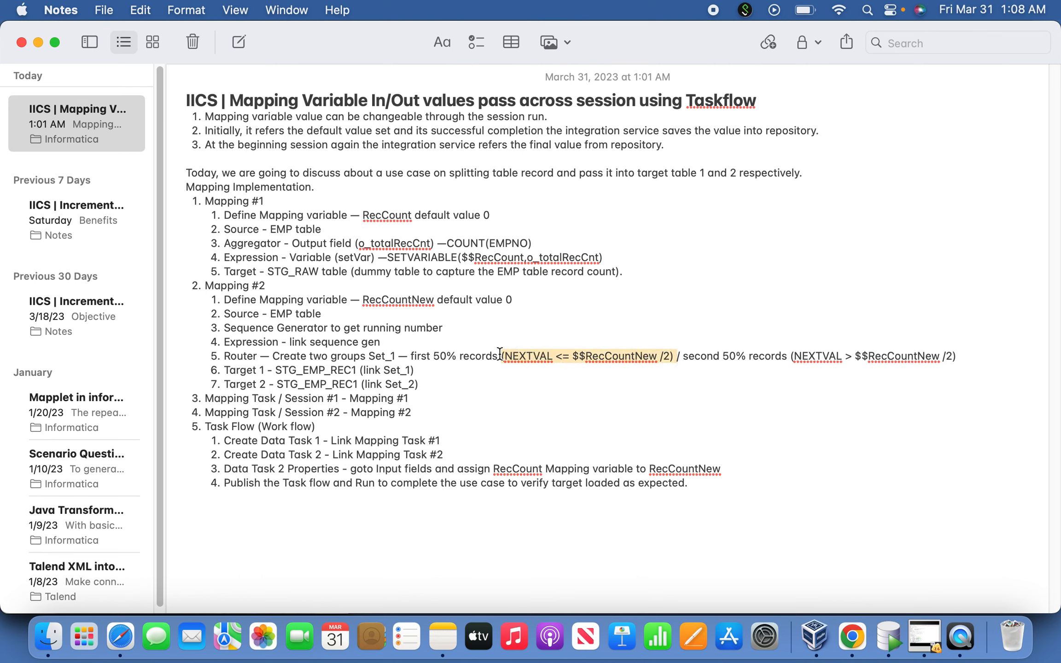
pyautogui.click(702, 368)
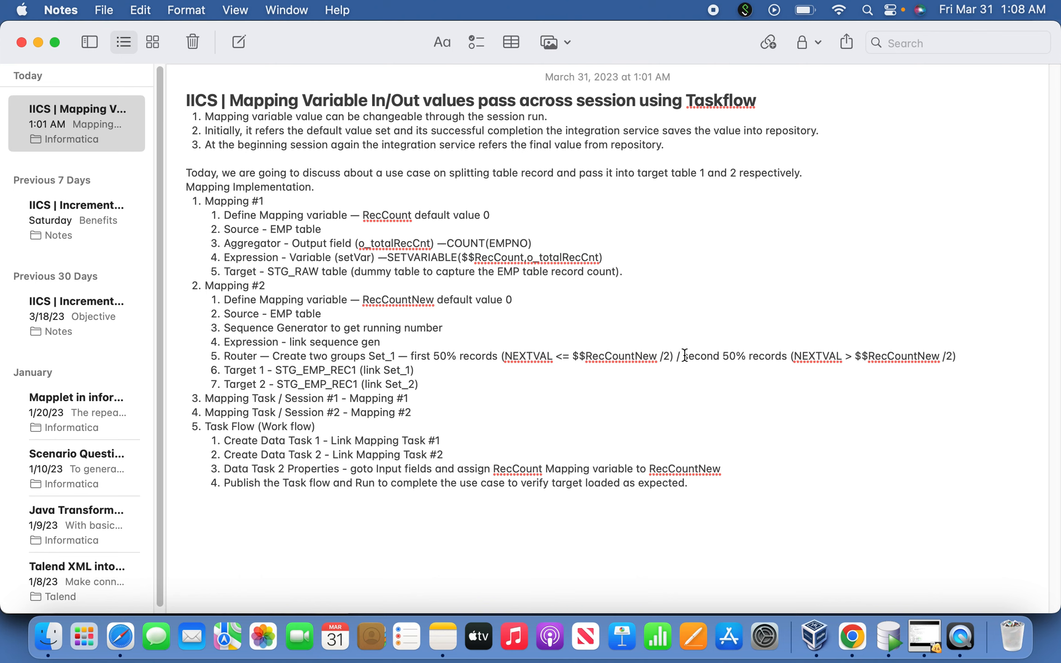
pyautogui.moveTo(685, 356); pyautogui.dragTo(884, 356)
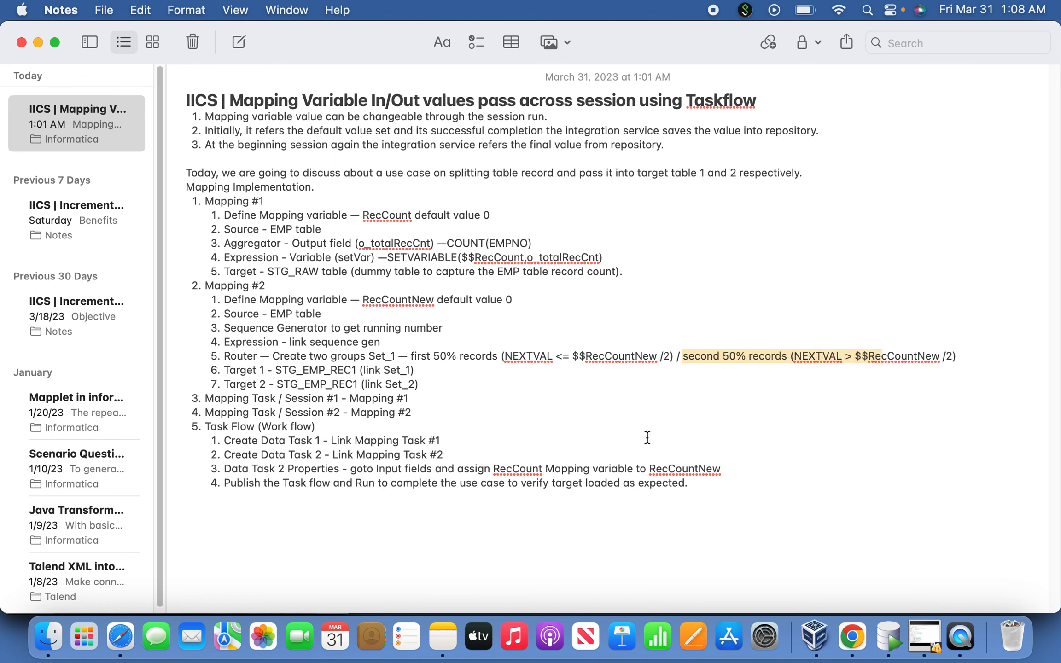
pyautogui.click(608, 435)
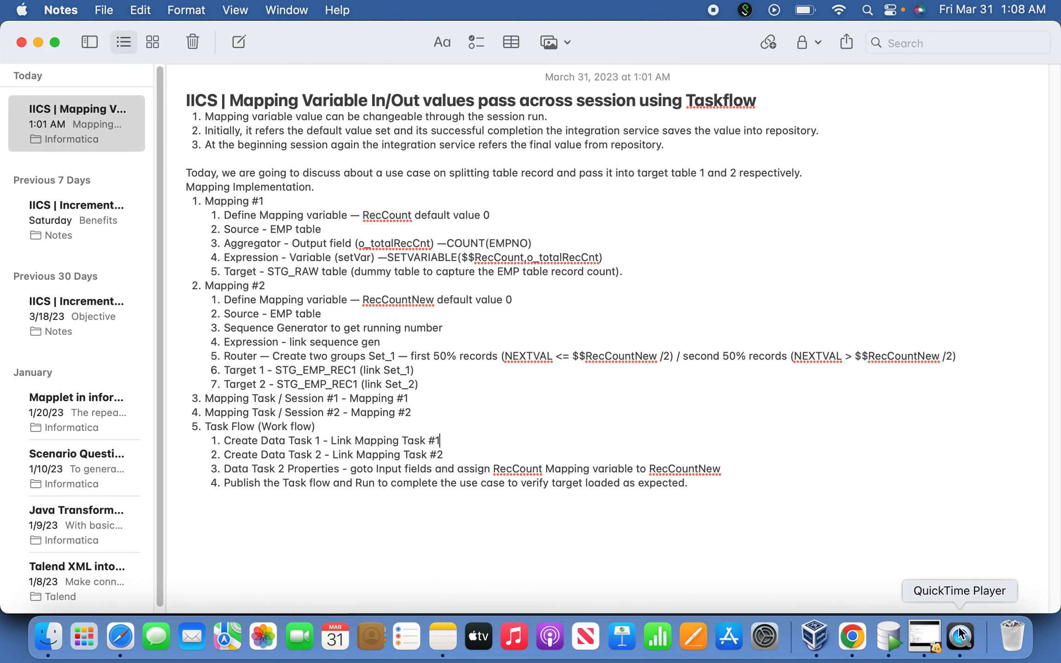
# Switch to Chrome, open the Informatica Data Integration Home page, and return to the Notes app
pyautogui.click(852, 637)
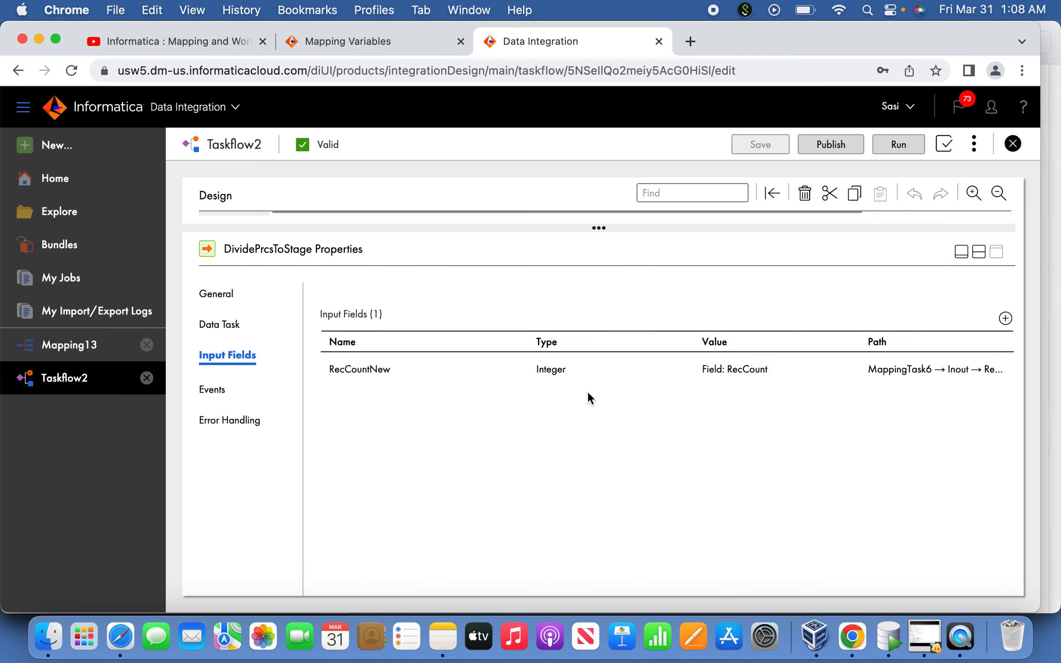
pyautogui.click(64, 186)
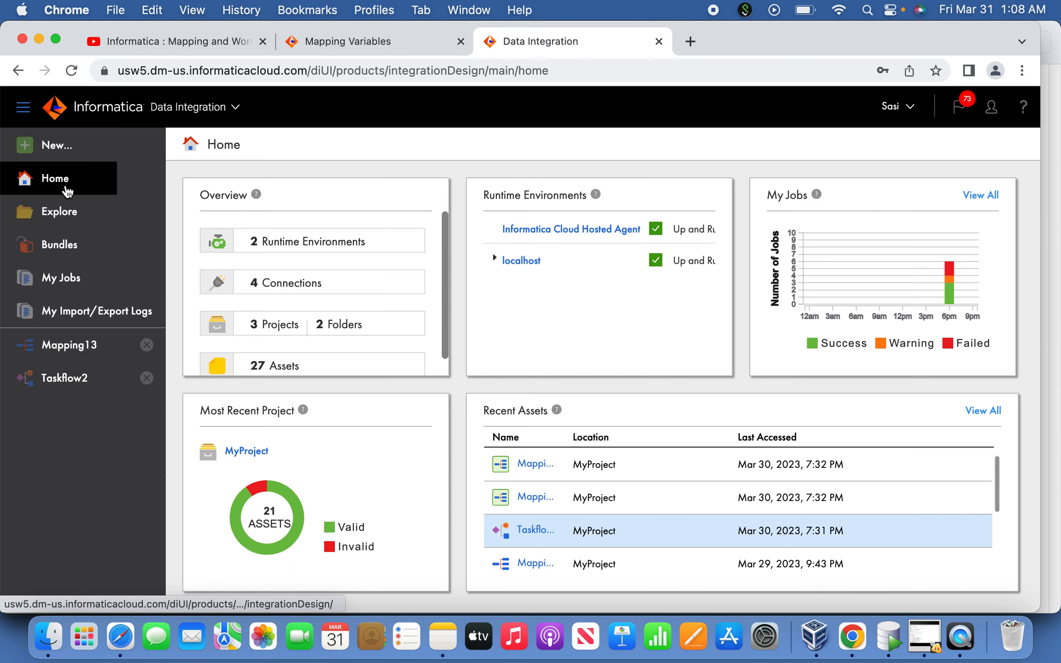
pyautogui.press('super+Tab')
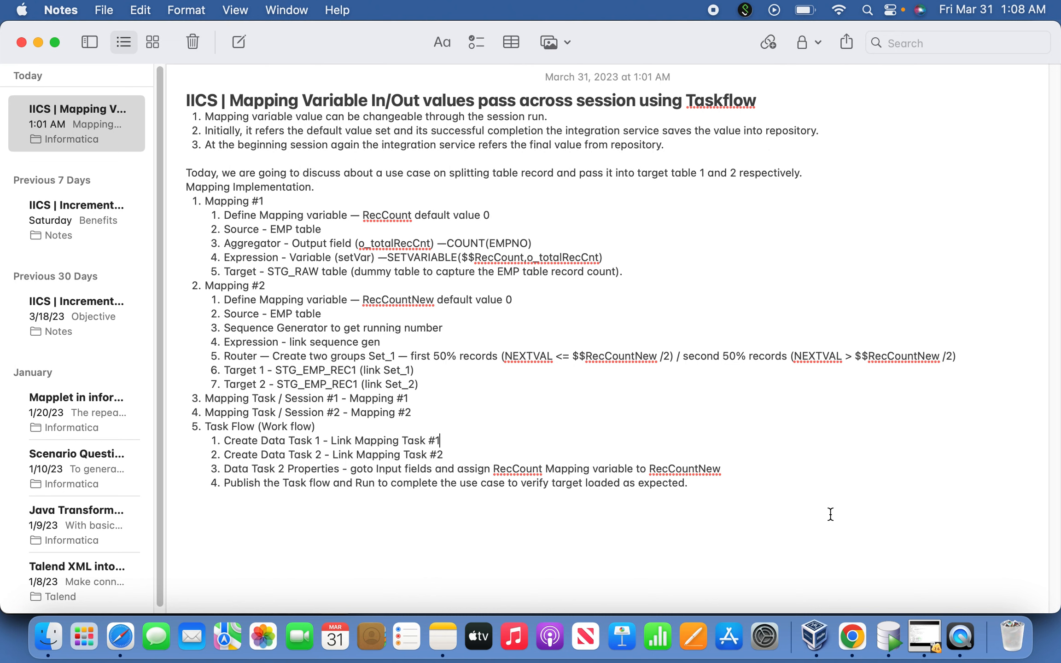
pyautogui.click(961, 635)
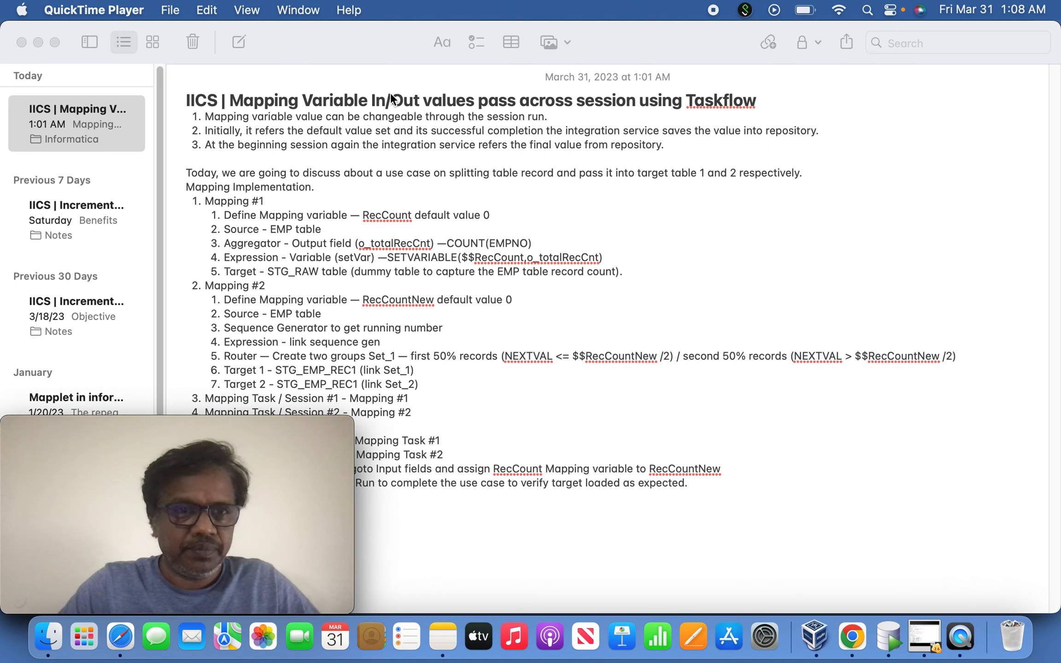
pyautogui.click(264, 10)
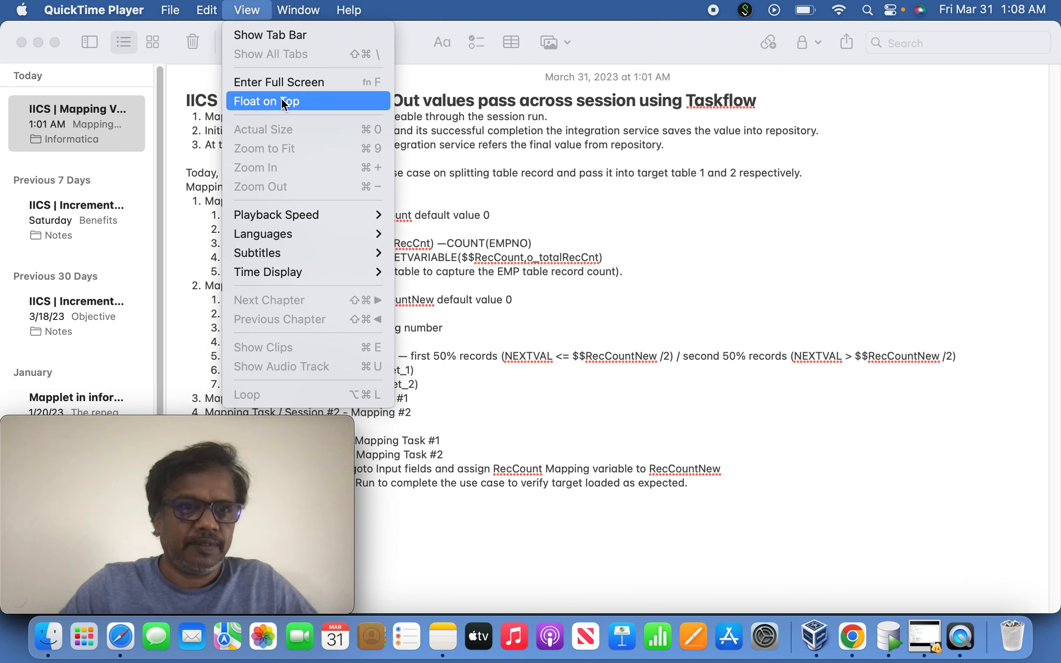
pyautogui.moveTo(207, 10)
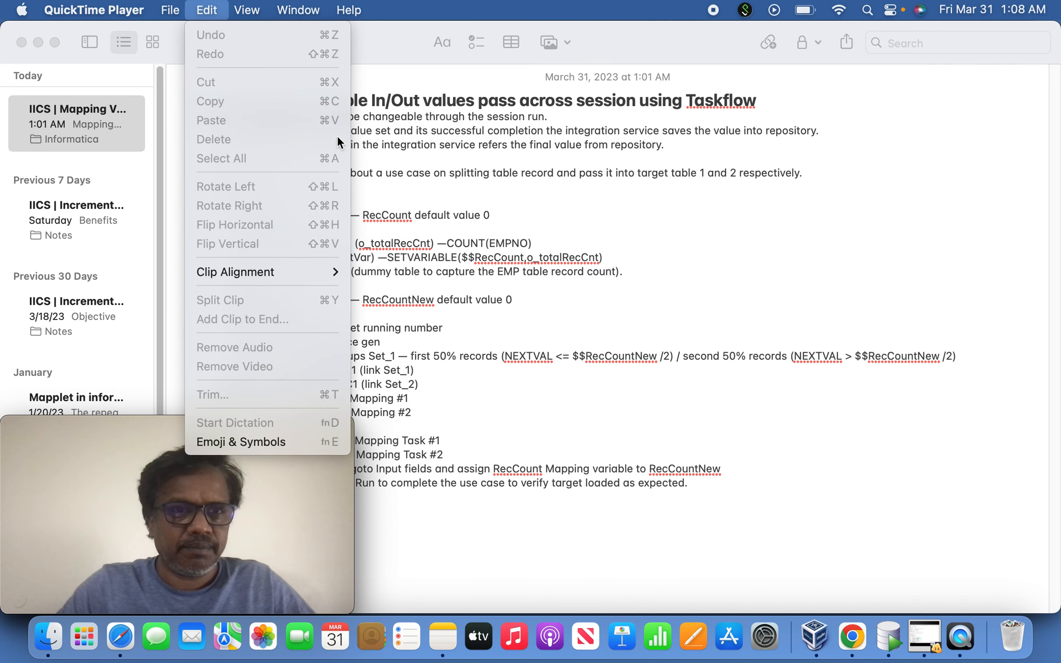
pyautogui.moveTo(299, 10)
pyautogui.click(575, 195)
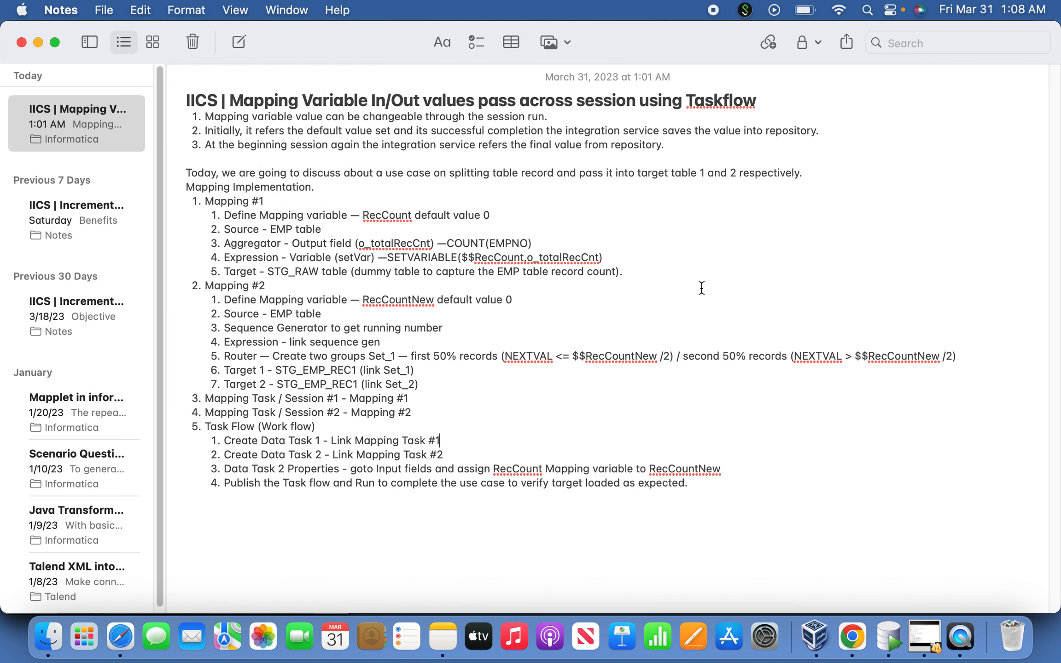
pyautogui.click(967, 642)
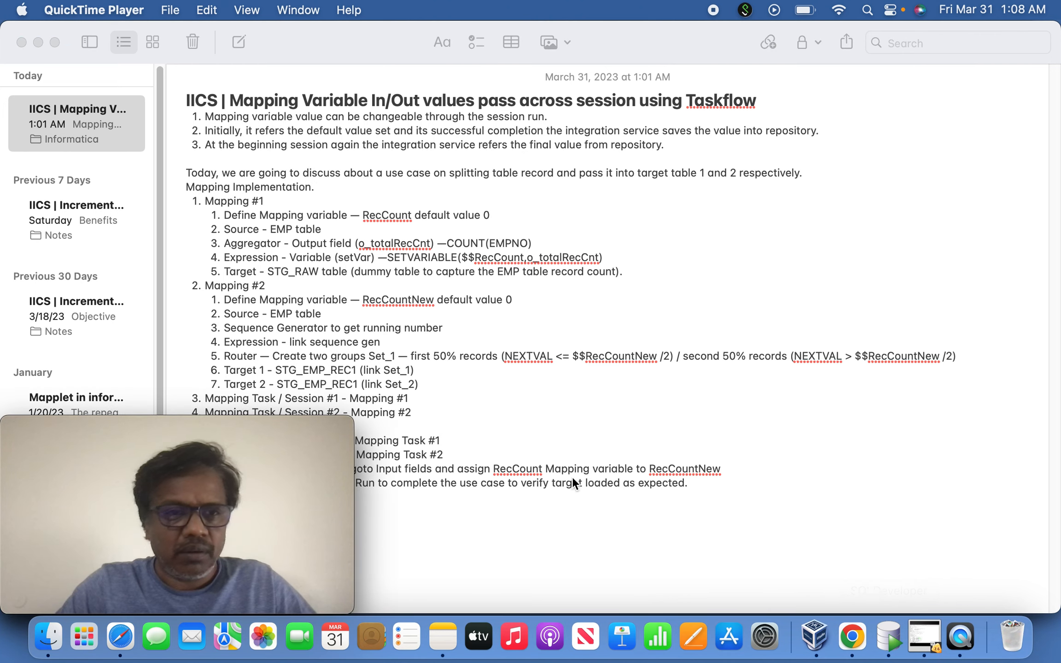
# Switch to Chrome, showing the Informatica Data Integration Home page
pyautogui.click(852, 637)
pyautogui.click(68, 144)
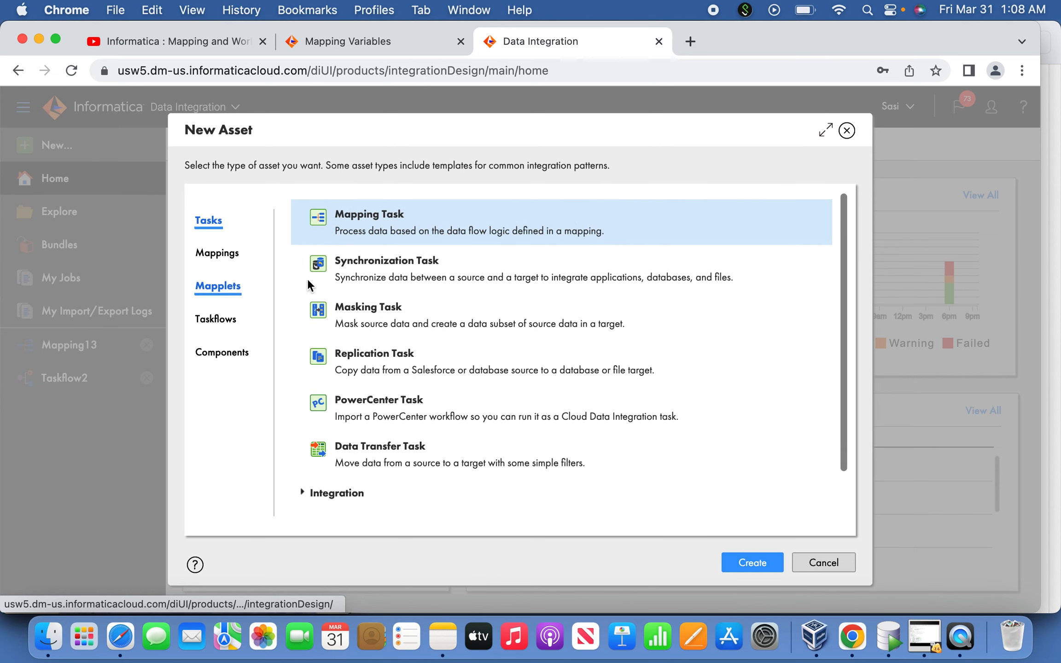
pyautogui.click(749, 562)
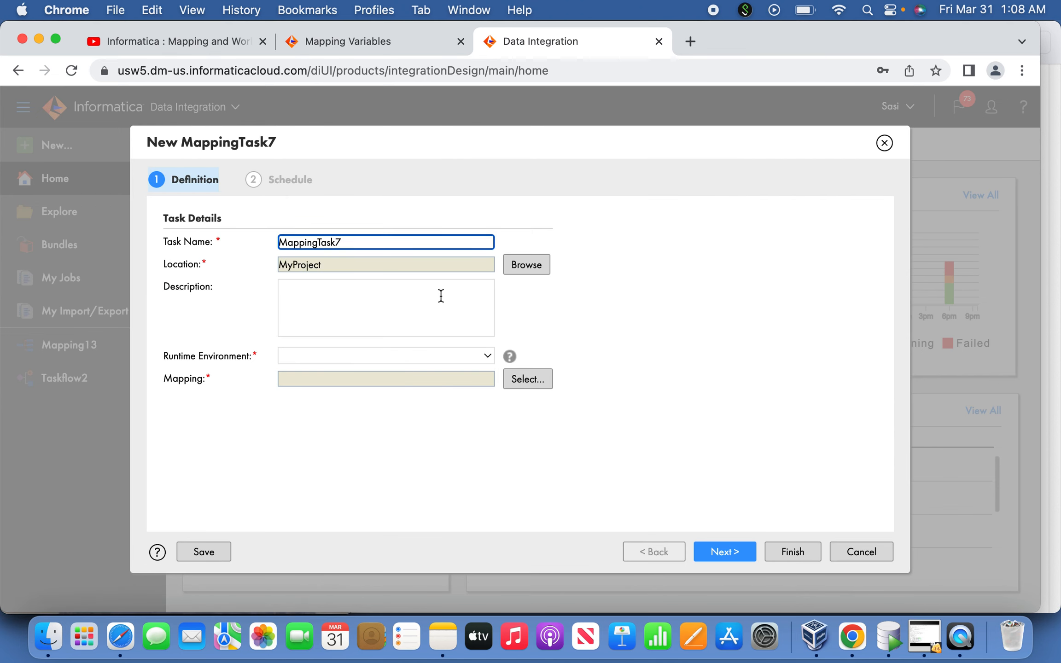
pyautogui.click(484, 355)
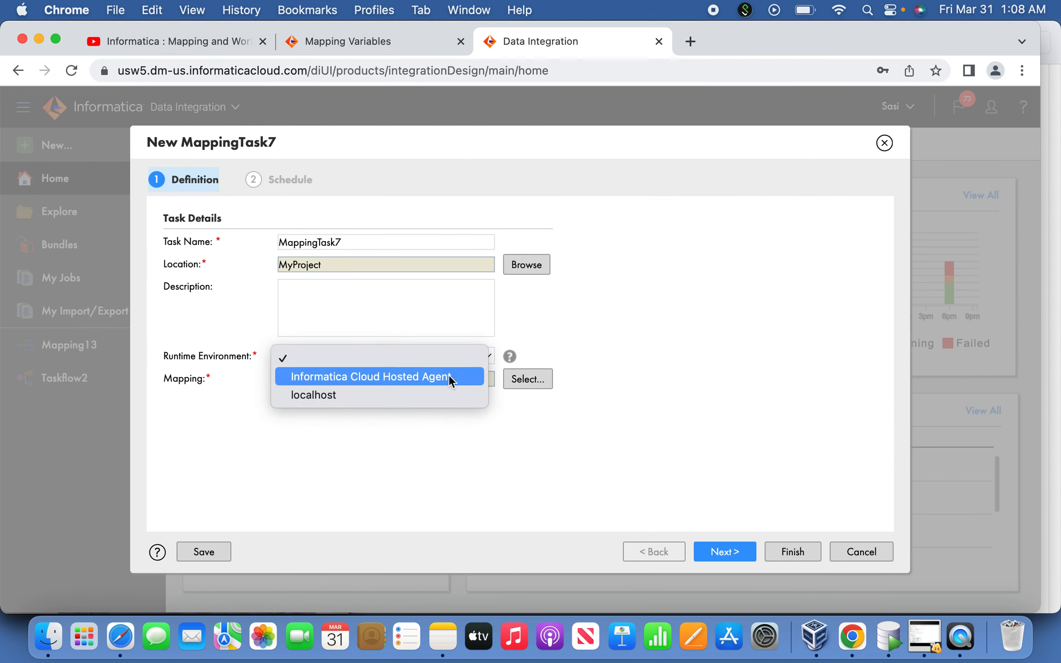
pyautogui.click(424, 395)
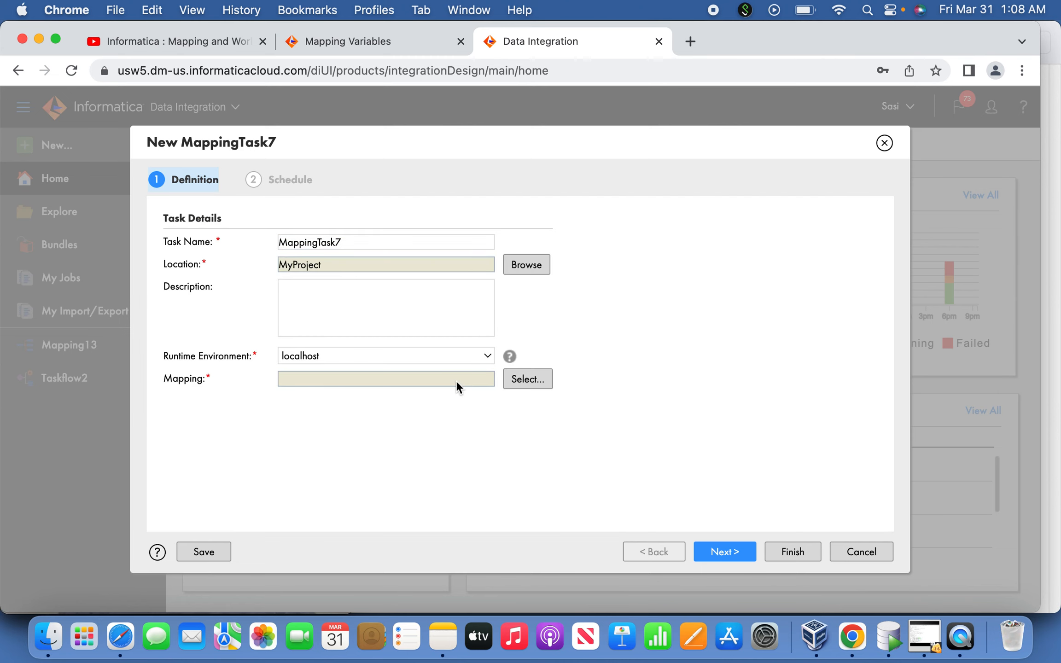
pyautogui.click(522, 382)
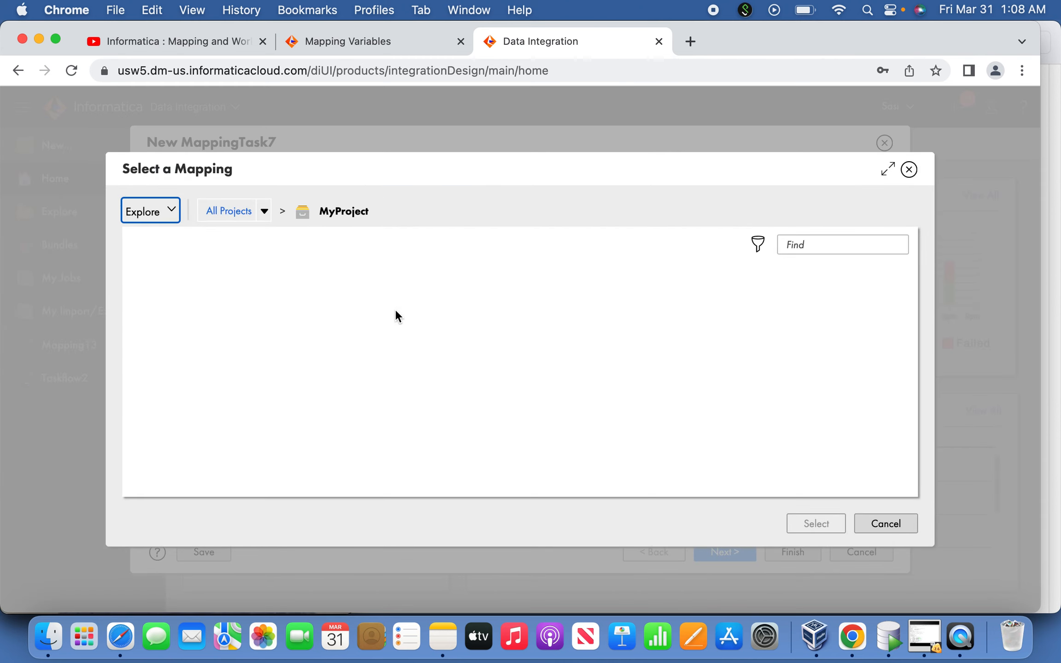
pyautogui.click(906, 526)
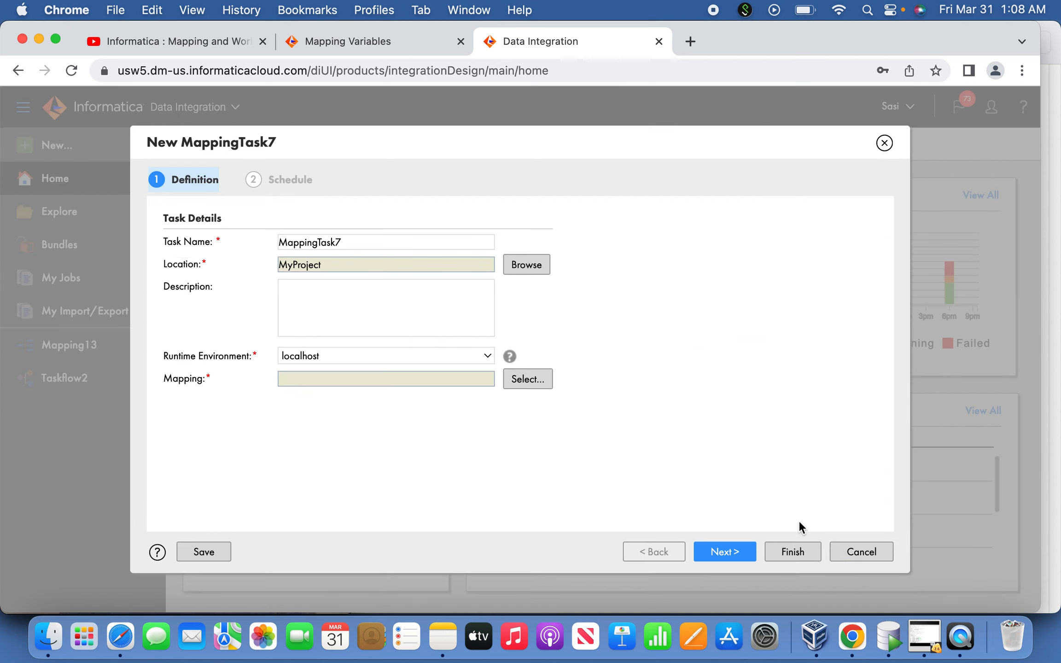
pyautogui.click(850, 551)
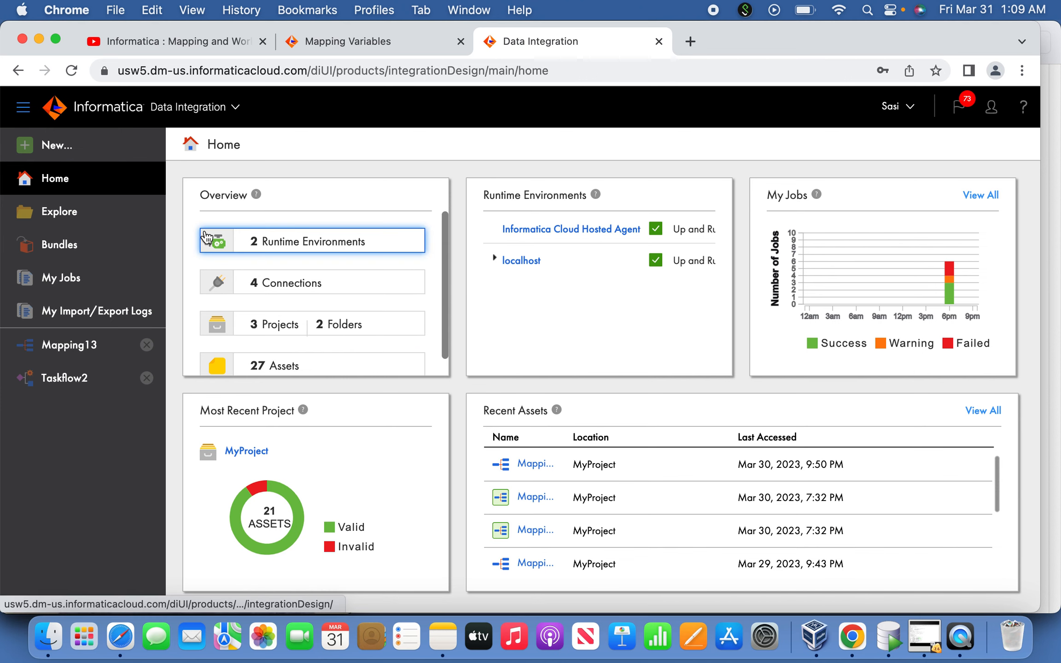
# Create a new blank Mapping asset in Data Integration
pyautogui.click(72, 151)
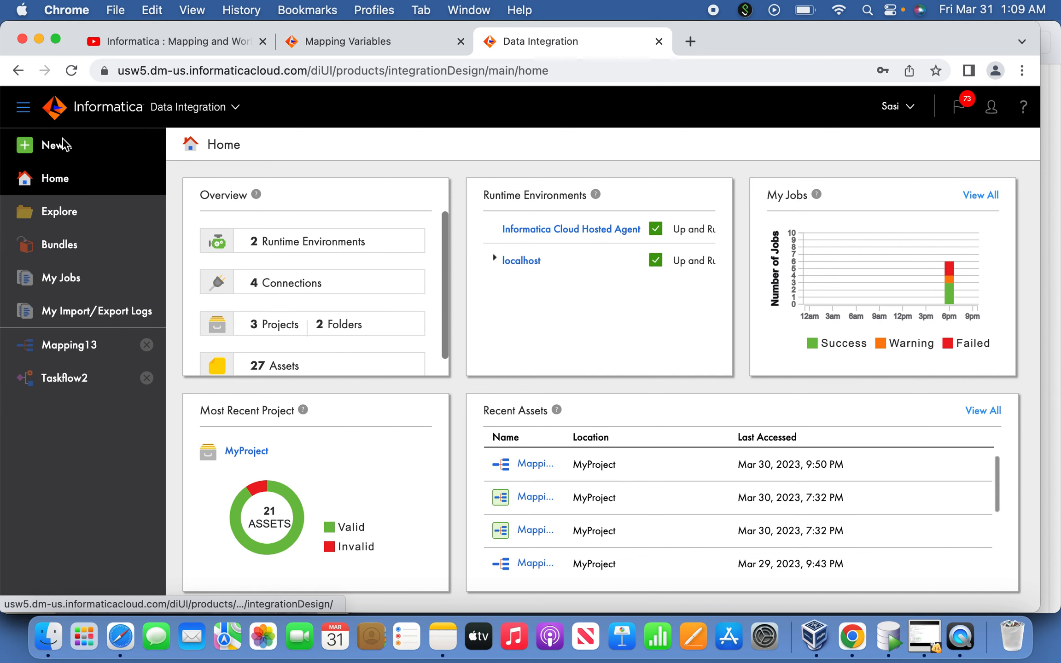
pyautogui.click(226, 248)
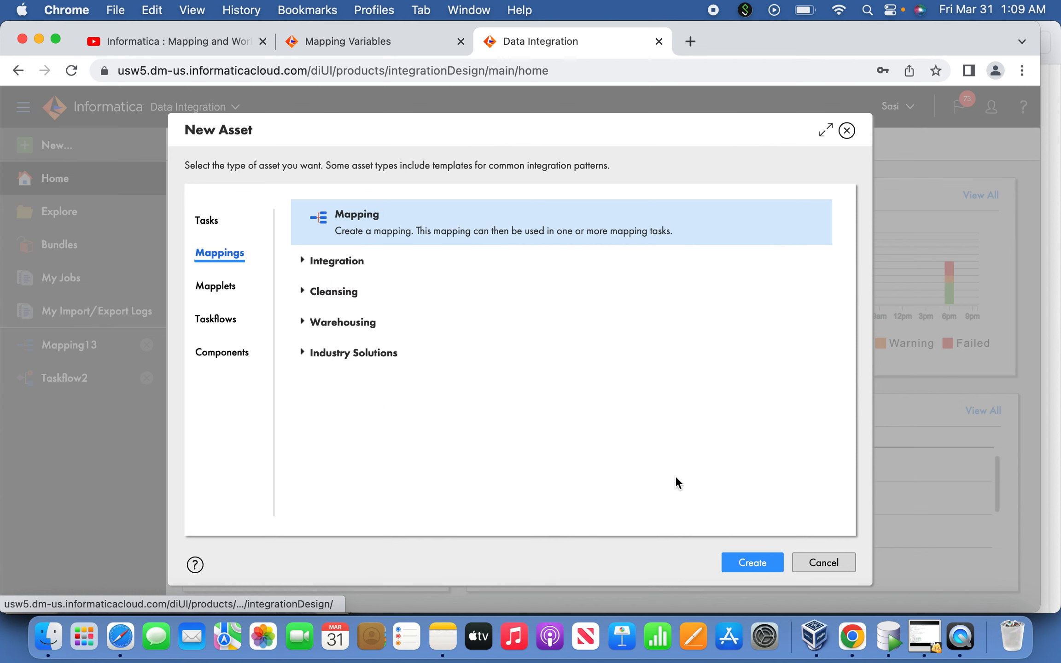
pyautogui.click(741, 555)
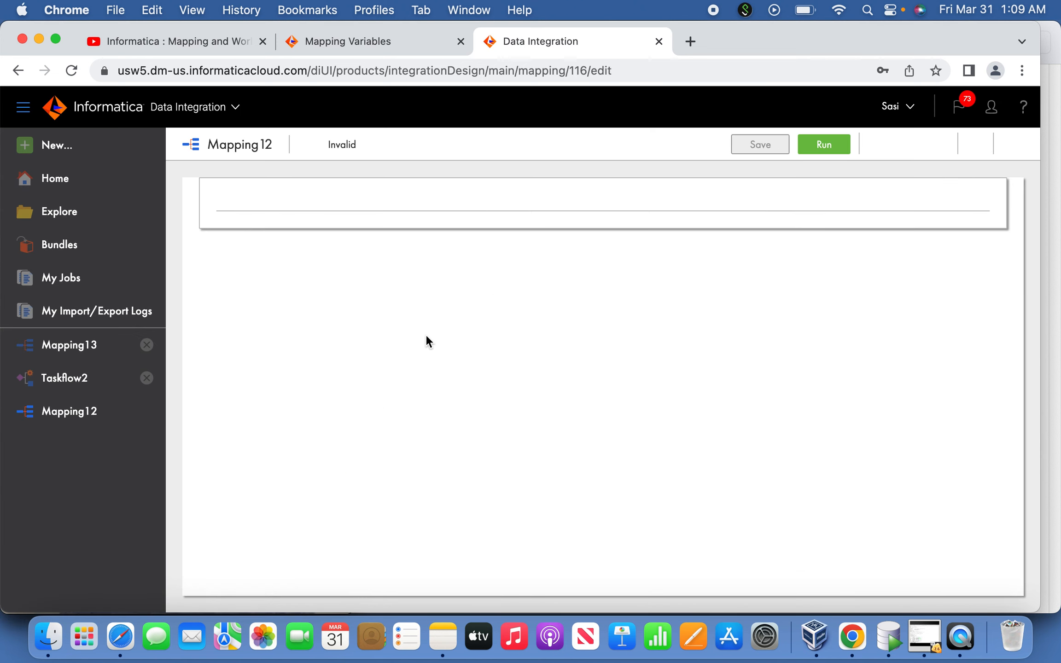
# Configure the Source transformation to use the OraSrc (Oracle) connection with the EMP table as its single object
pyautogui.click(388, 323)
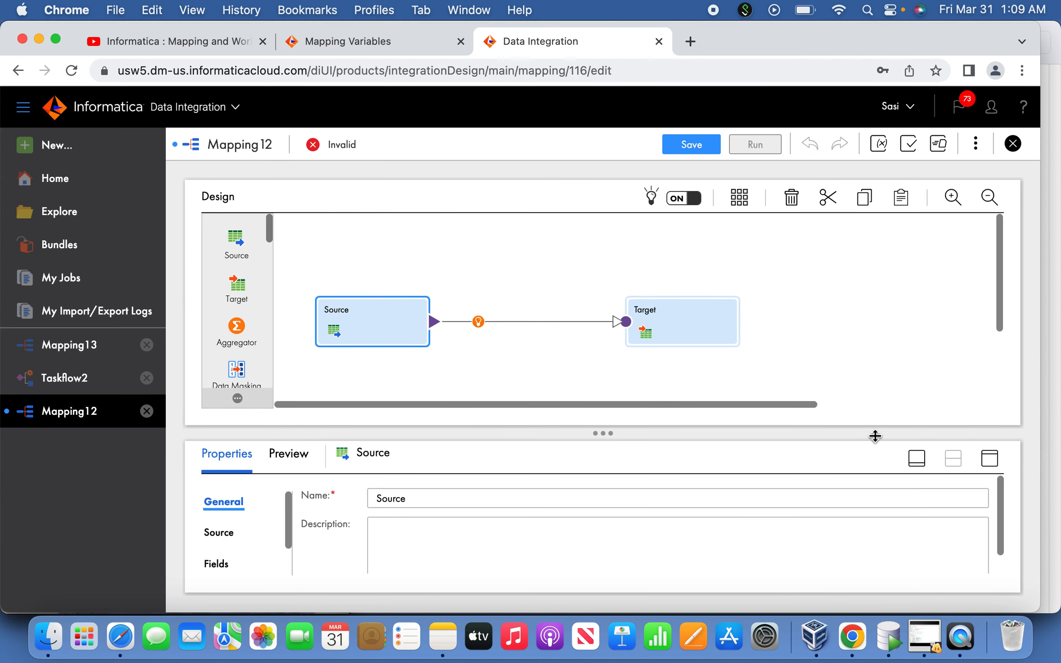
pyautogui.click(988, 459)
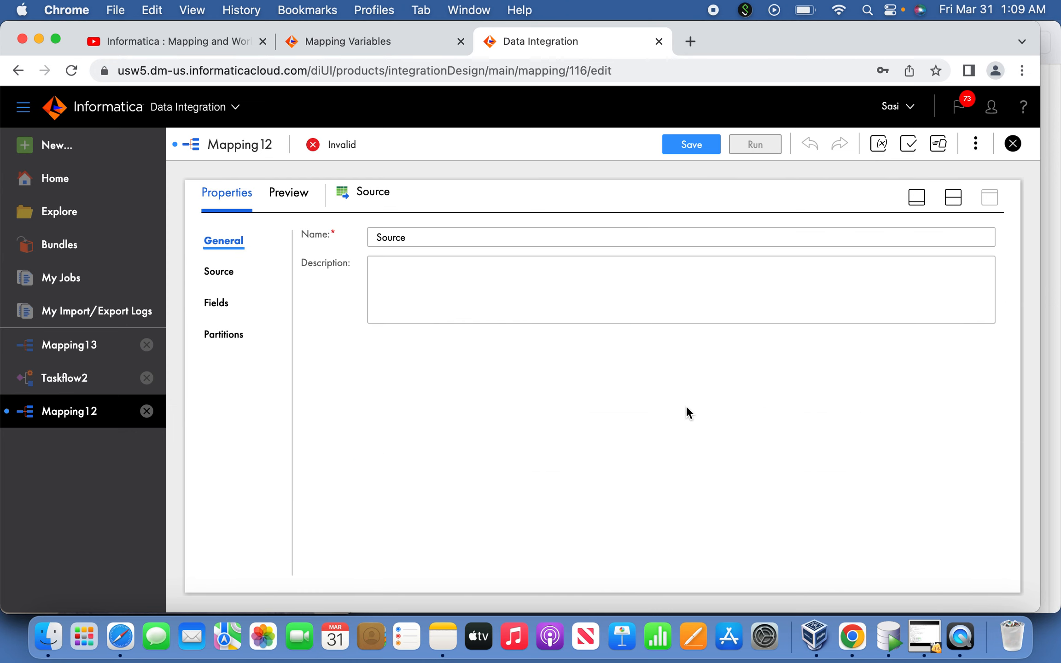
pyautogui.click(234, 281)
pyautogui.click(540, 289)
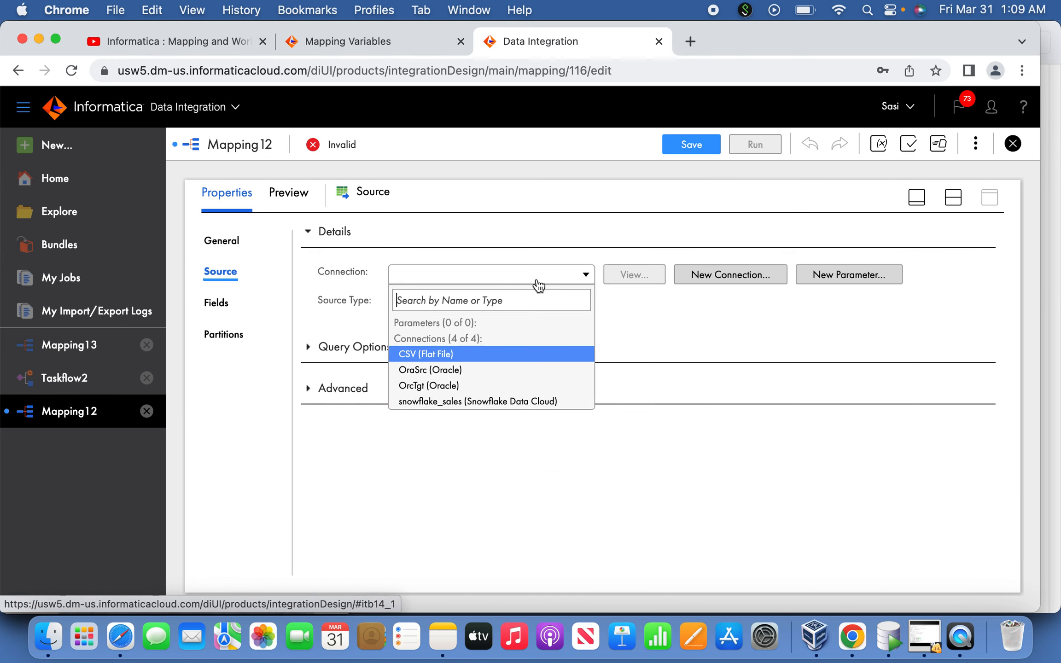
pyautogui.click(484, 370)
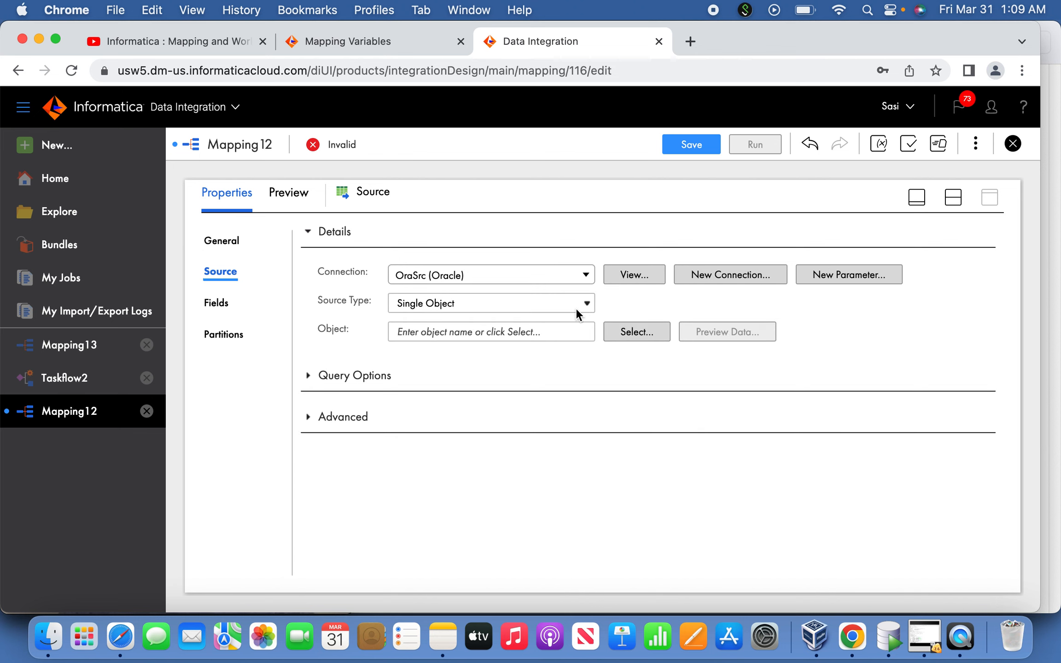
pyautogui.click(628, 328)
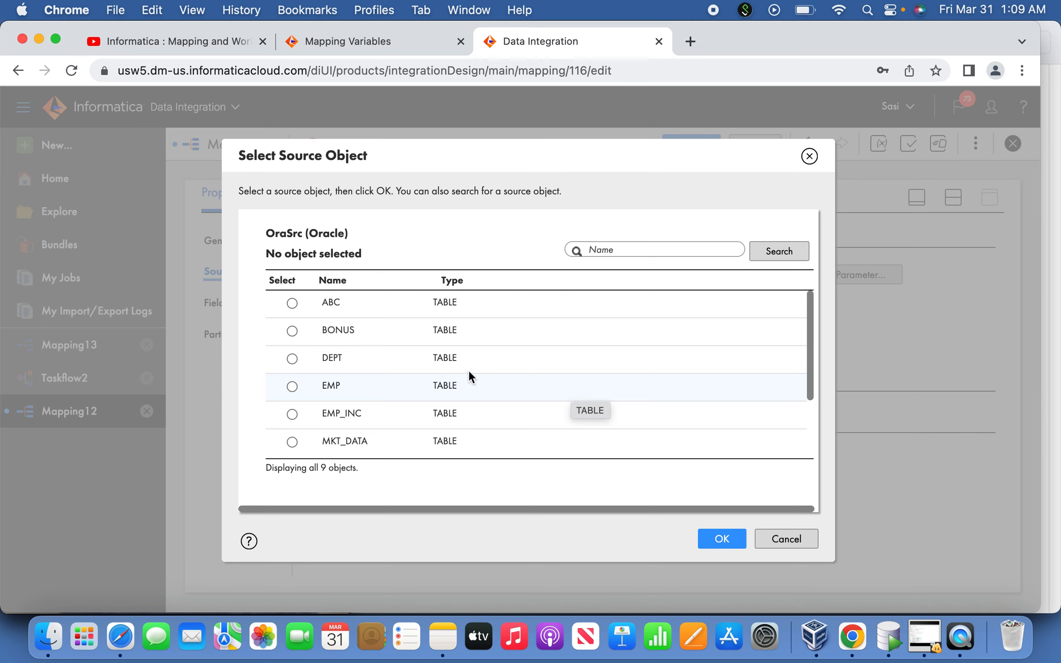
pyautogui.click(315, 391)
pyautogui.click(722, 536)
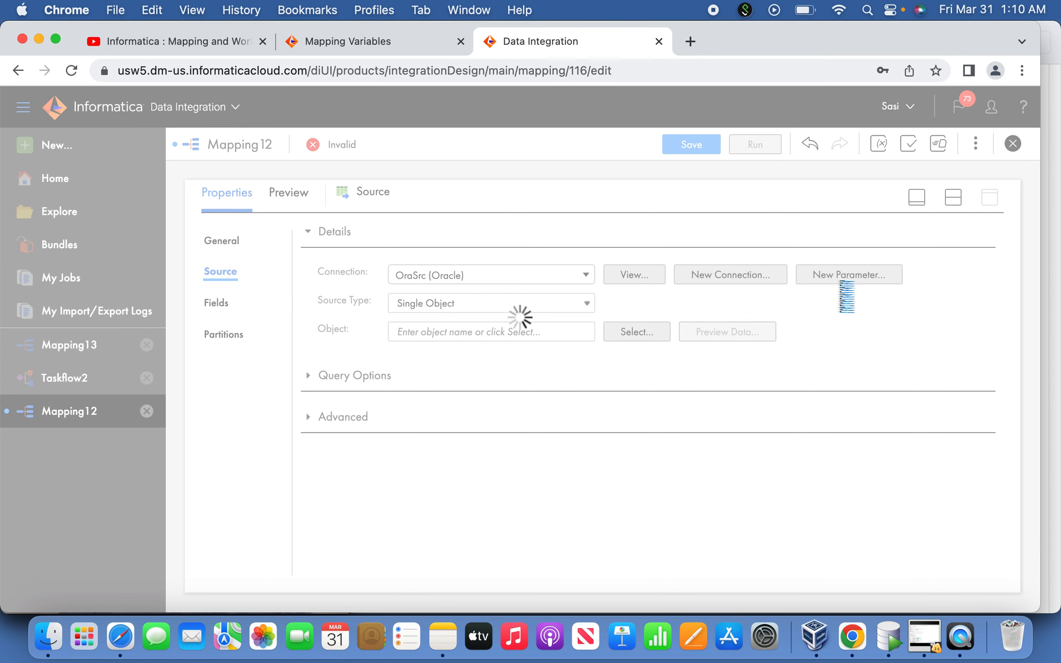
# Switch to Notes, copy the variable name RecCount from the Mapping #1 plan, and return to Chrome
pyautogui.click(442, 636)
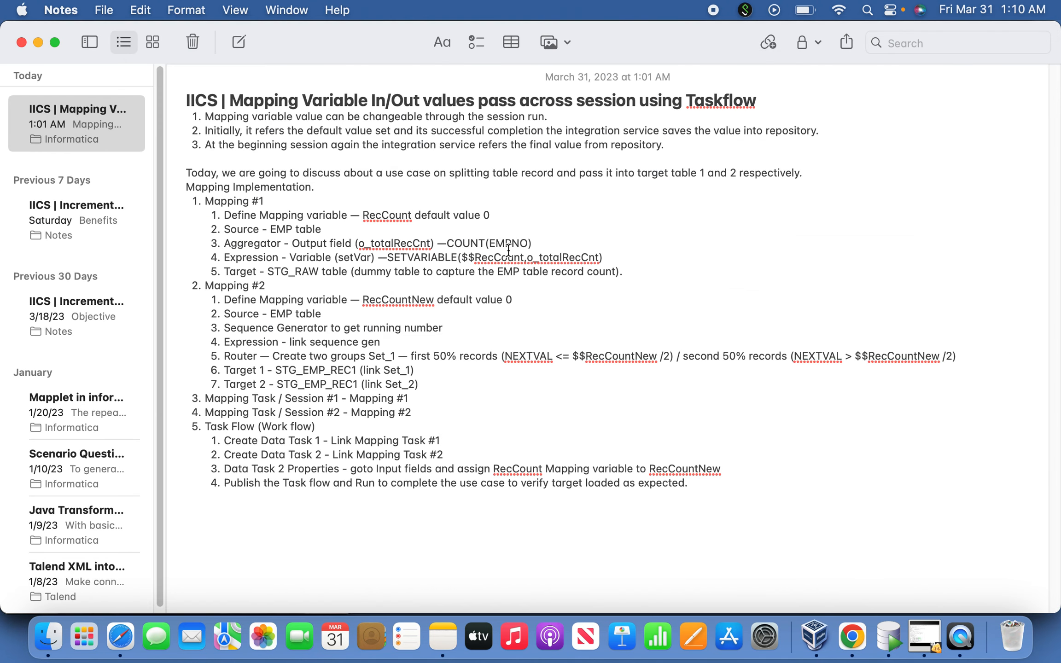
pyautogui.press('super+Tab')
pyautogui.press('super+Tab')
pyautogui.doubleClick(395, 217)
pyautogui.press('super+c')
pyautogui.press('super+Tab')
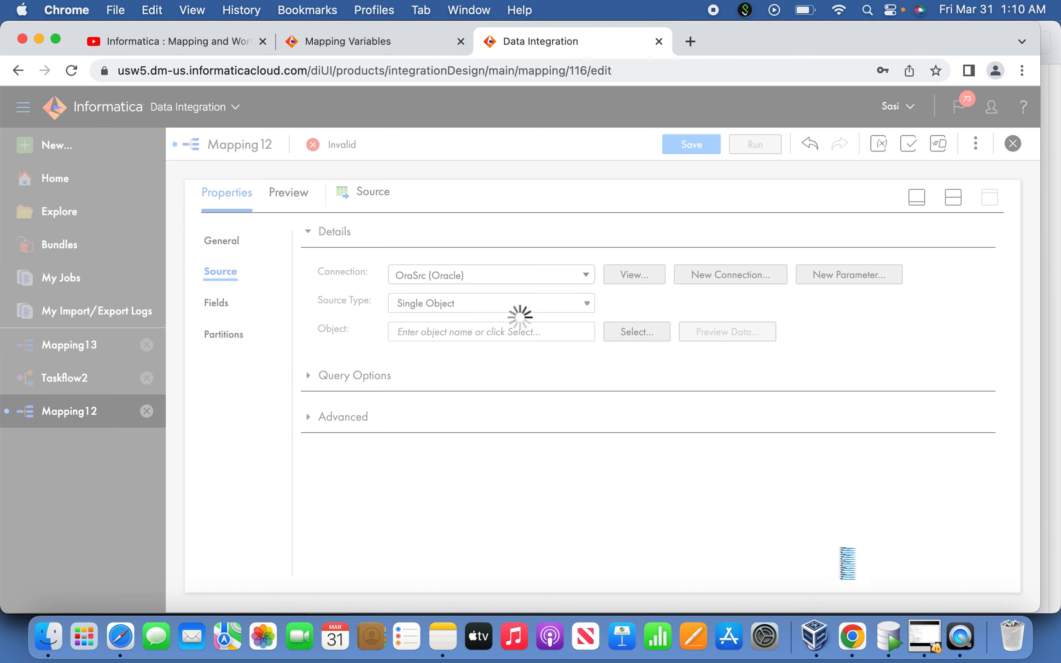
# Switch to QuickTime Player, stop the movie recording and delete it without saving
pyautogui.click(962, 639)
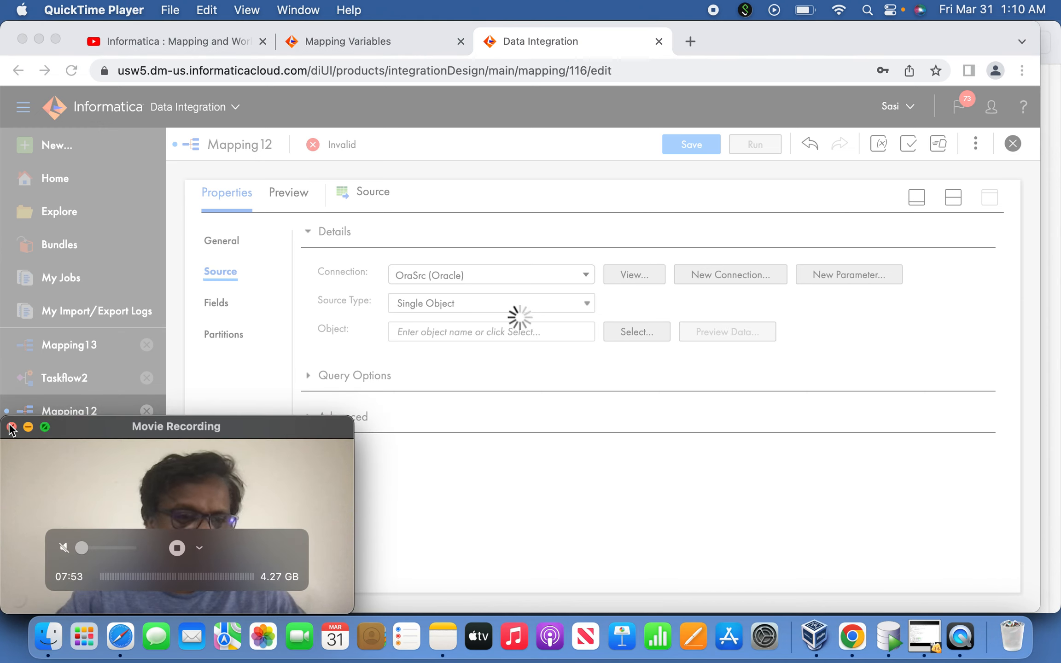
pyautogui.click(177, 548)
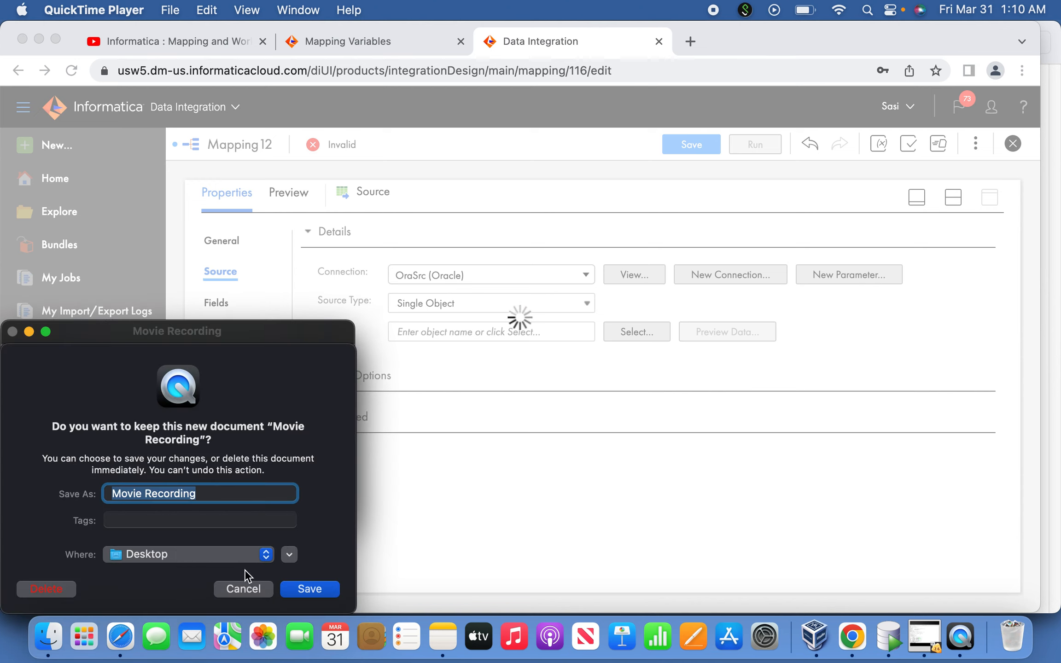
pyautogui.click(67, 583)
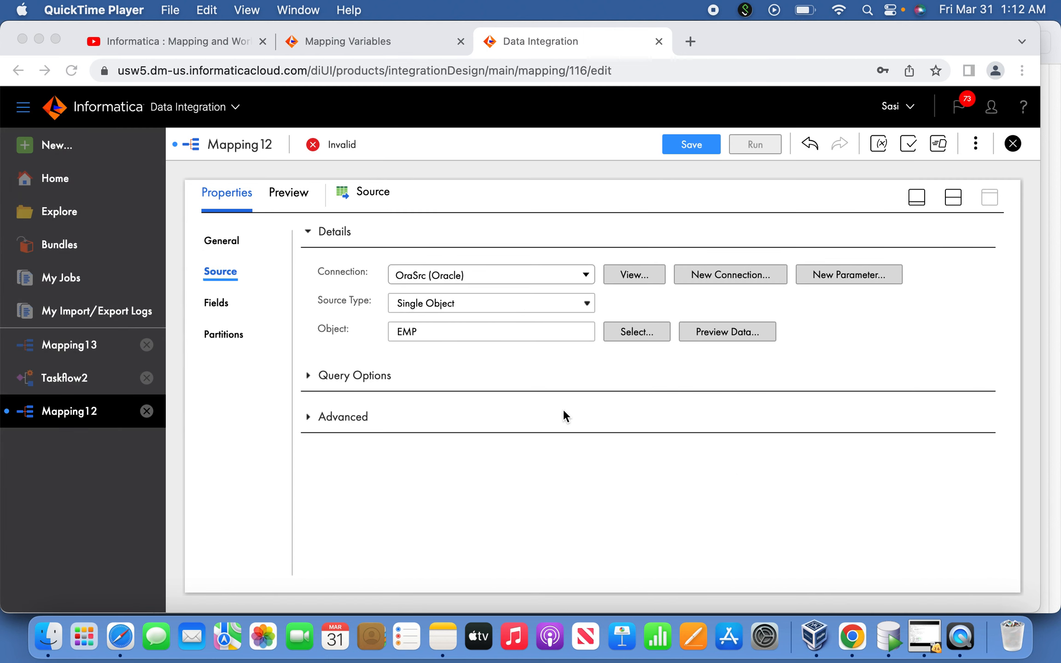
# Add an in-out parameter named RecCount with default value 0 to the mapping, and close the parameters view
pyautogui.click(910, 194)
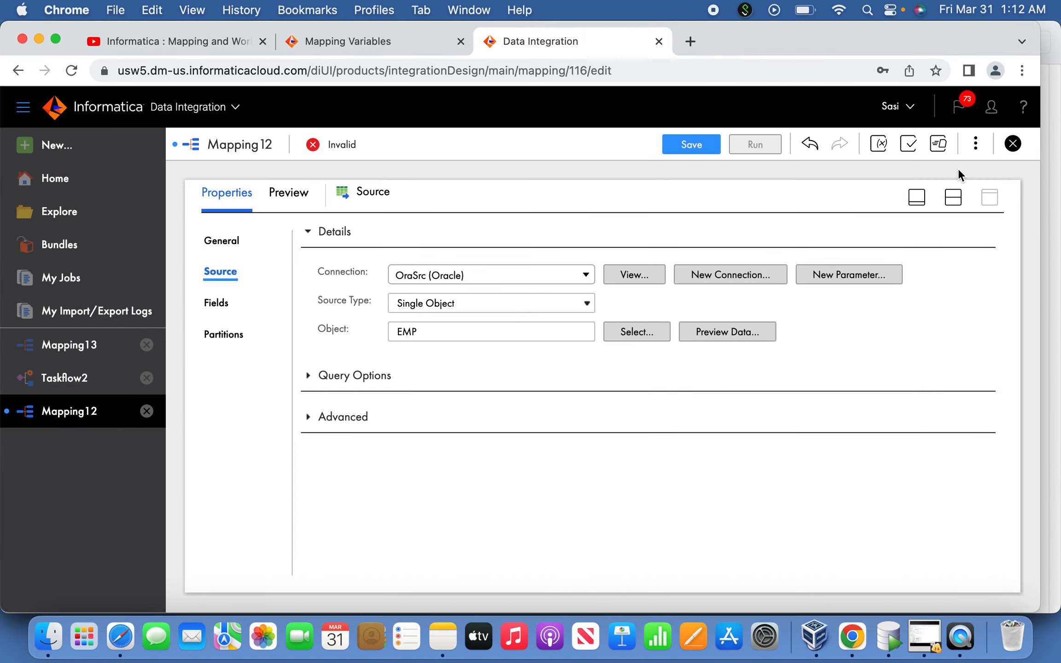
pyautogui.click(918, 201)
pyautogui.click(977, 146)
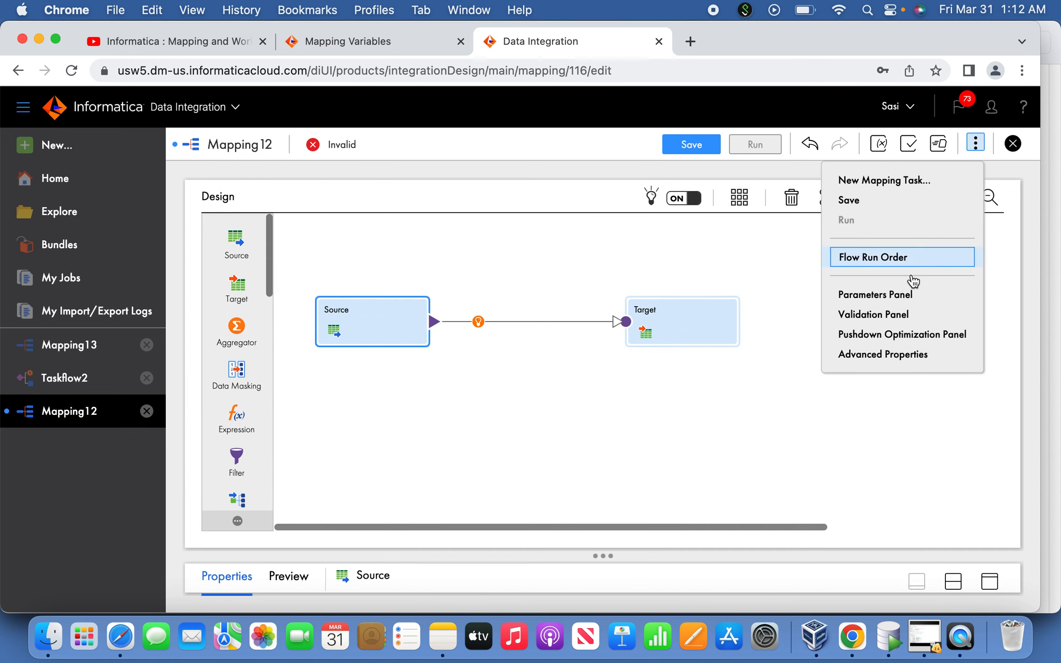
pyautogui.click(890, 295)
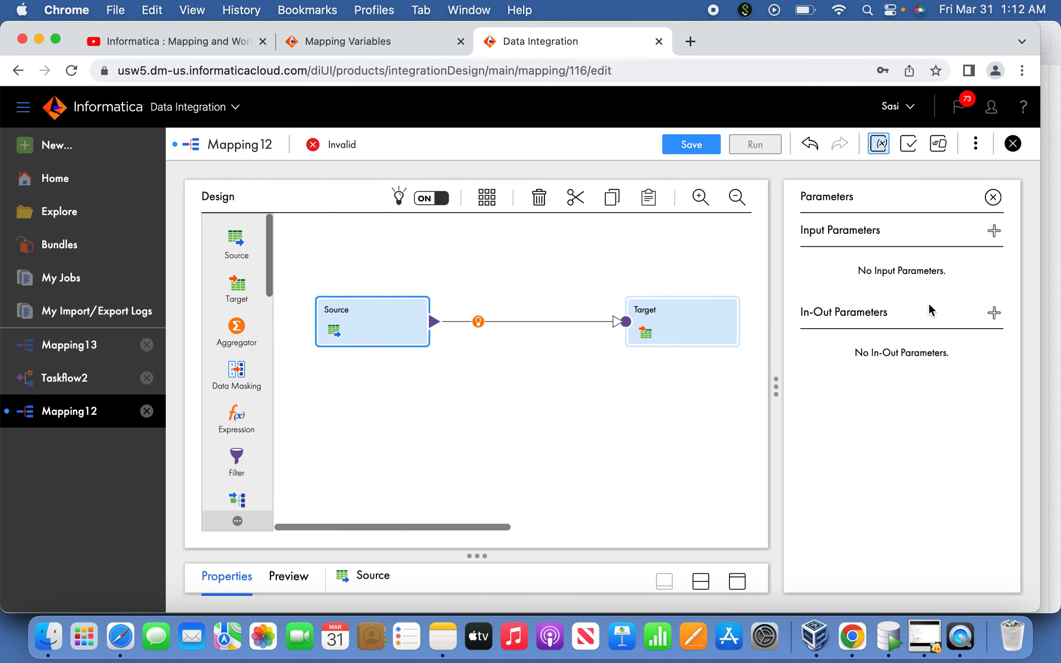
pyautogui.click(991, 313)
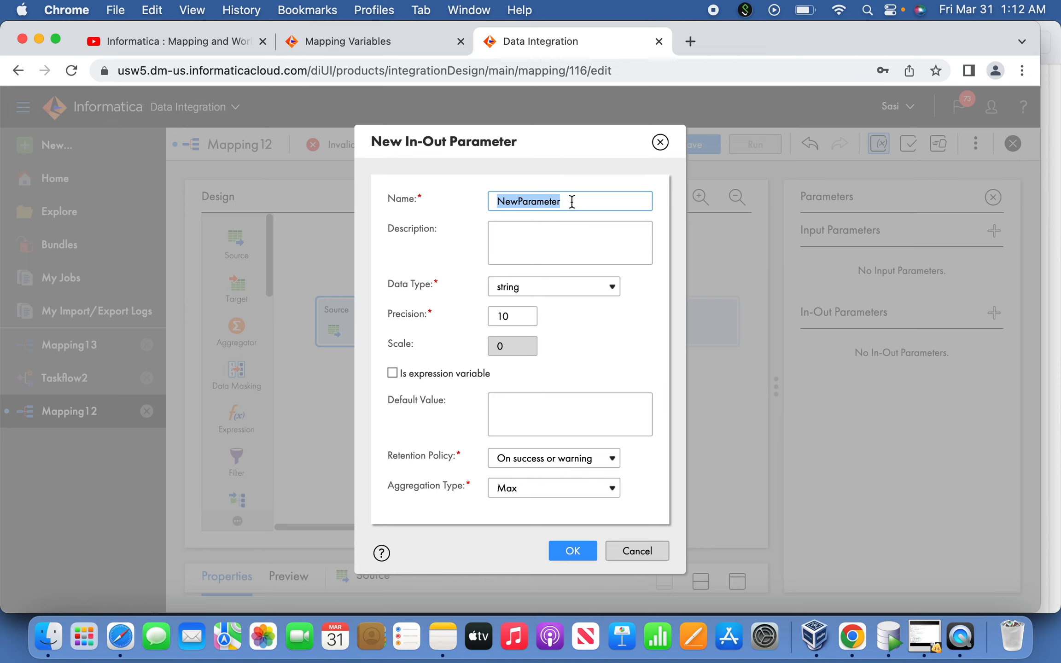
pyautogui.write('RecCount')
pyautogui.click(533, 420)
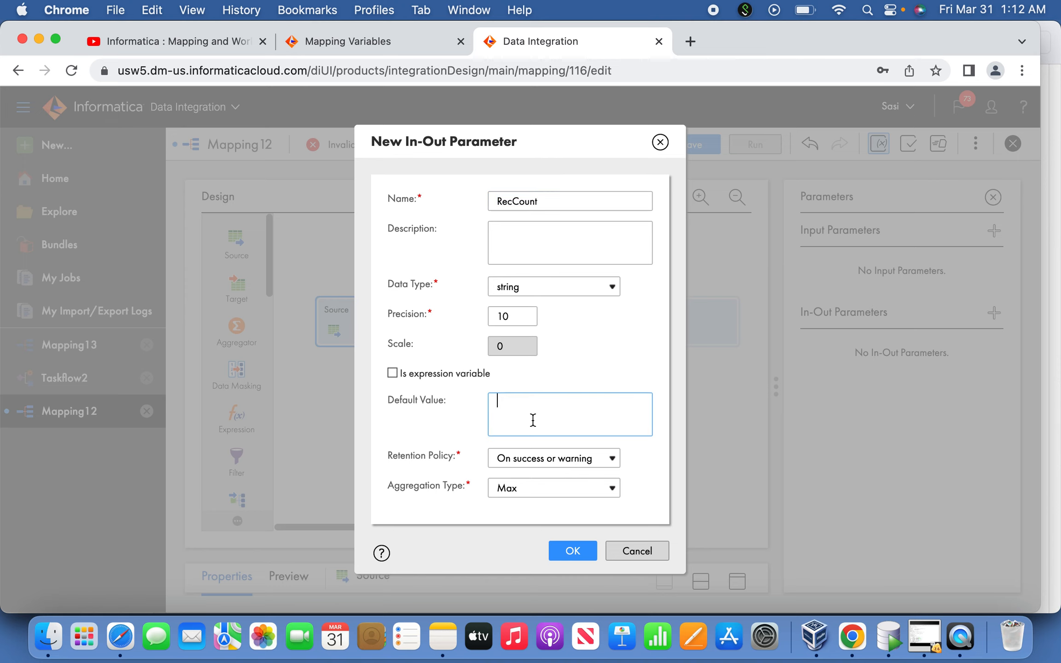
pyautogui.click(575, 551)
pyautogui.click(991, 198)
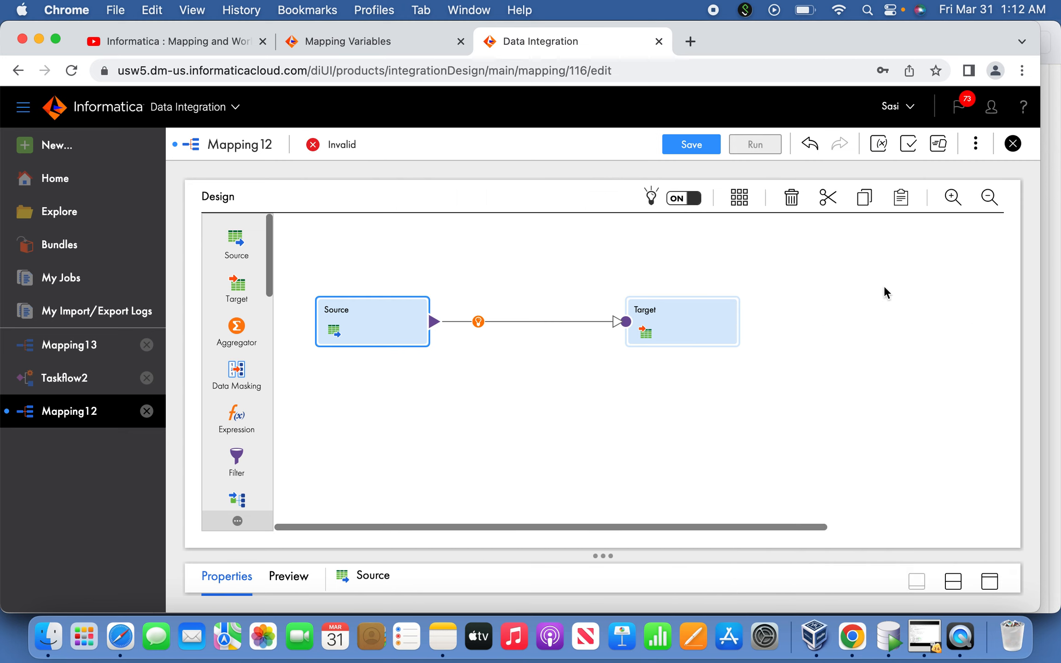
# Switch to Notes and check the Mapping #1 plan for the Aggregator definition
pyautogui.press('super+Tab')
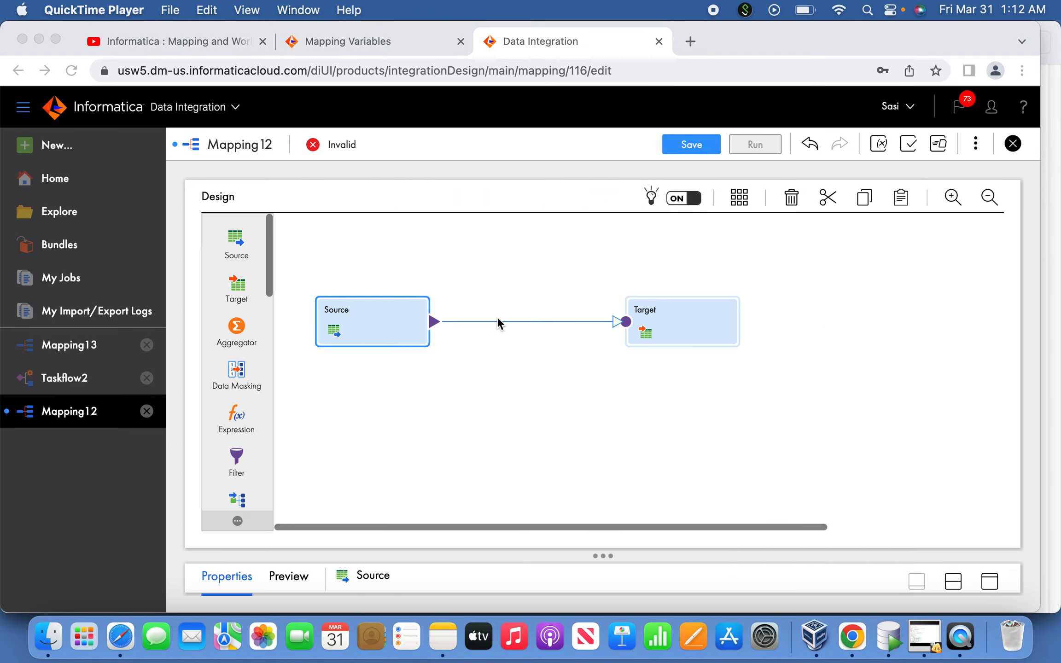
pyautogui.click(444, 647)
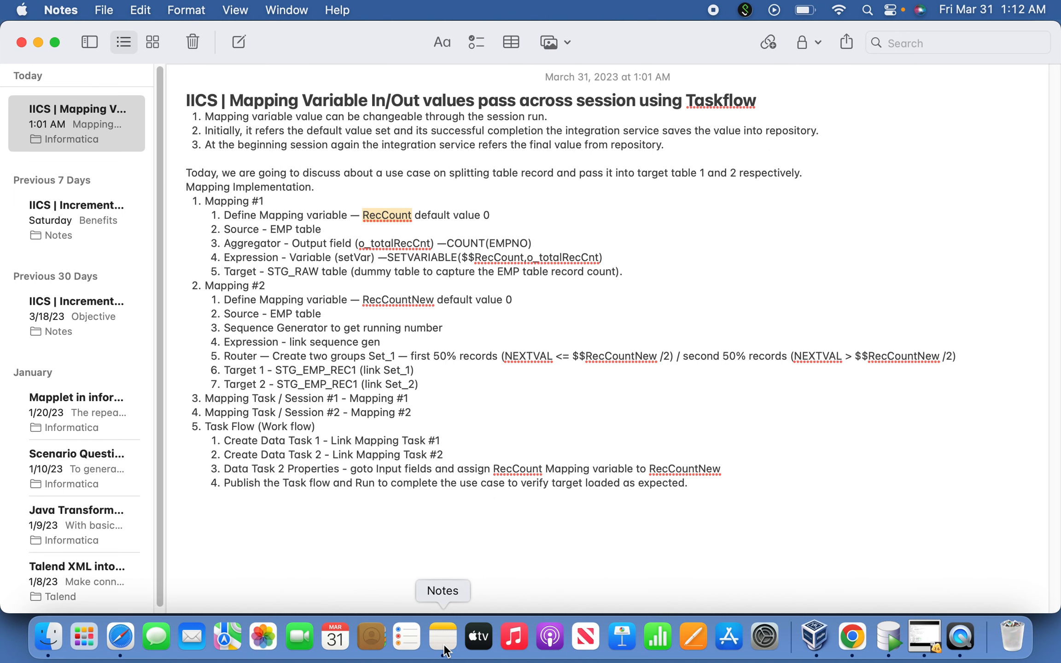
pyautogui.press('super+Tab')
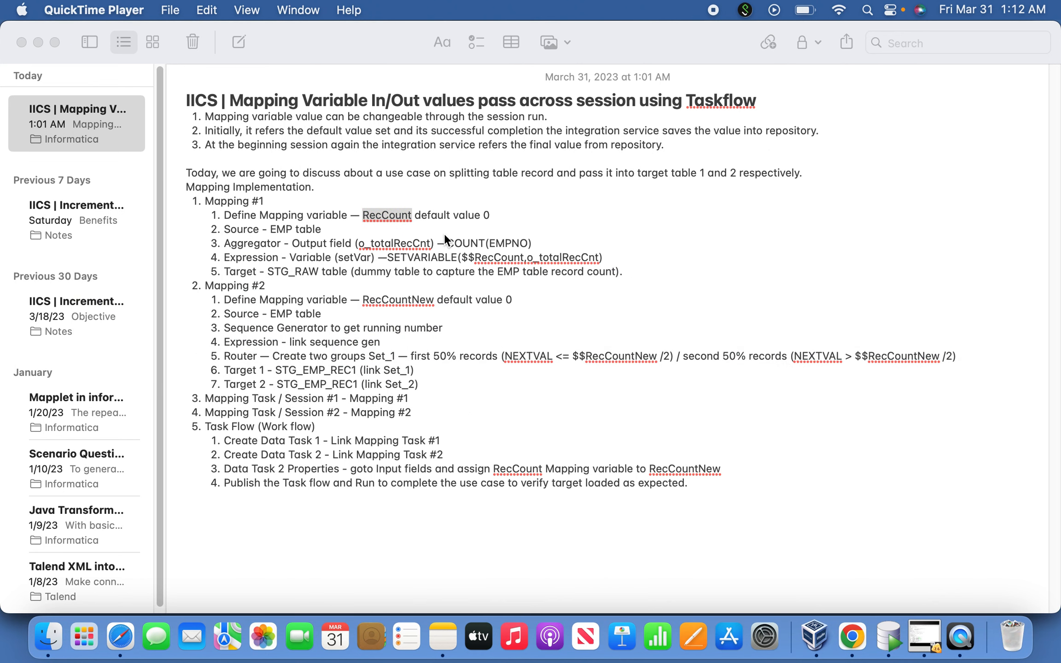
# Switch back to Chrome and insert an Aggregator transformation on the link between Source and Target
pyautogui.click(458, 281)
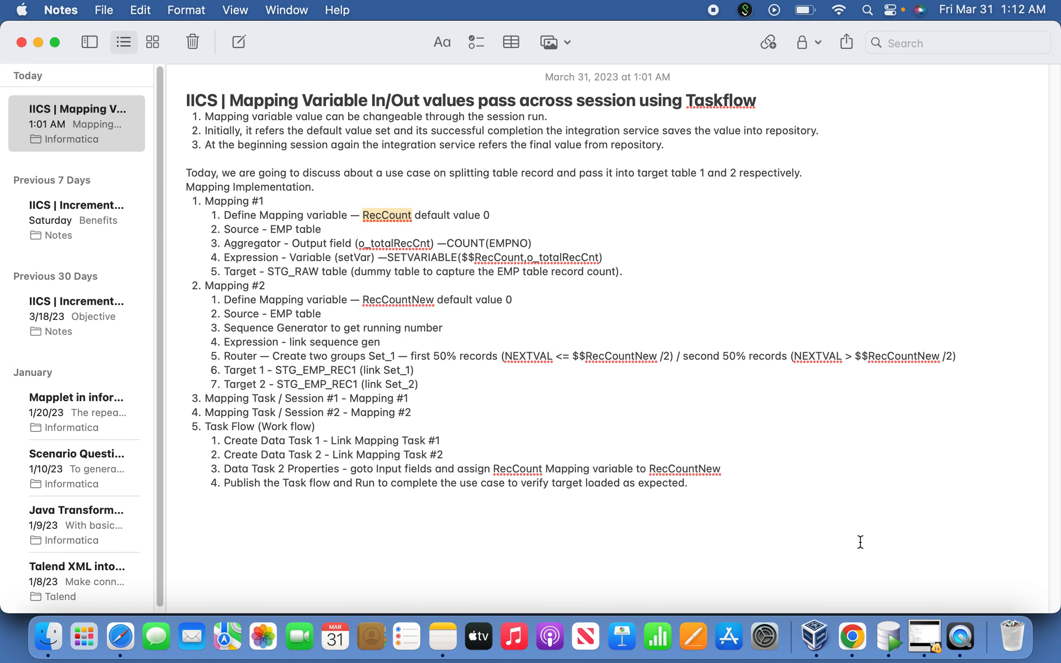
pyautogui.click(963, 645)
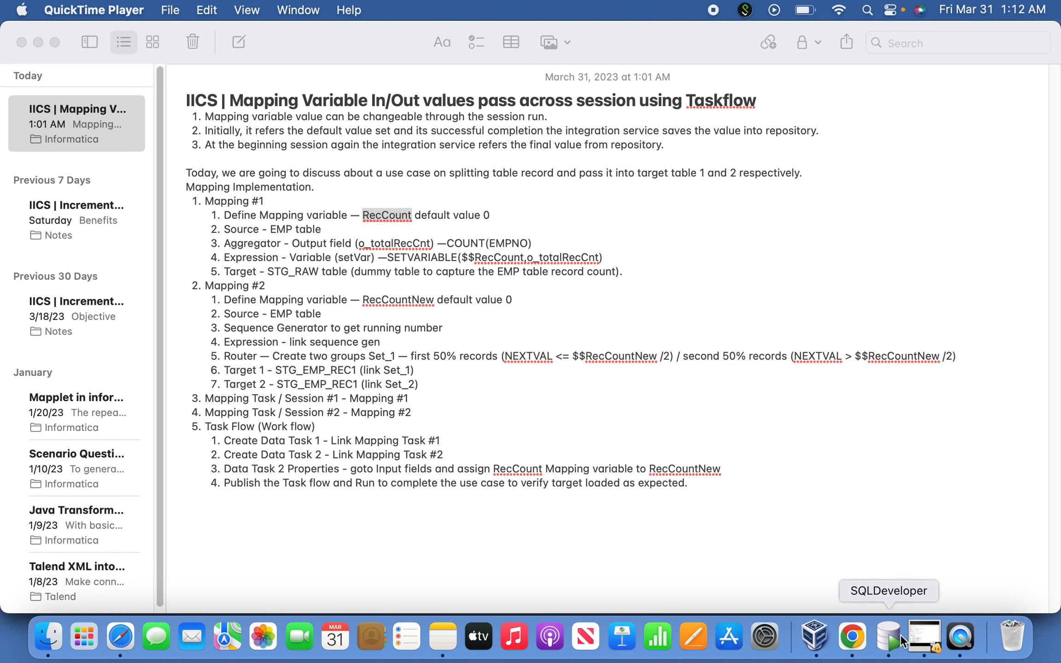
pyautogui.click(852, 638)
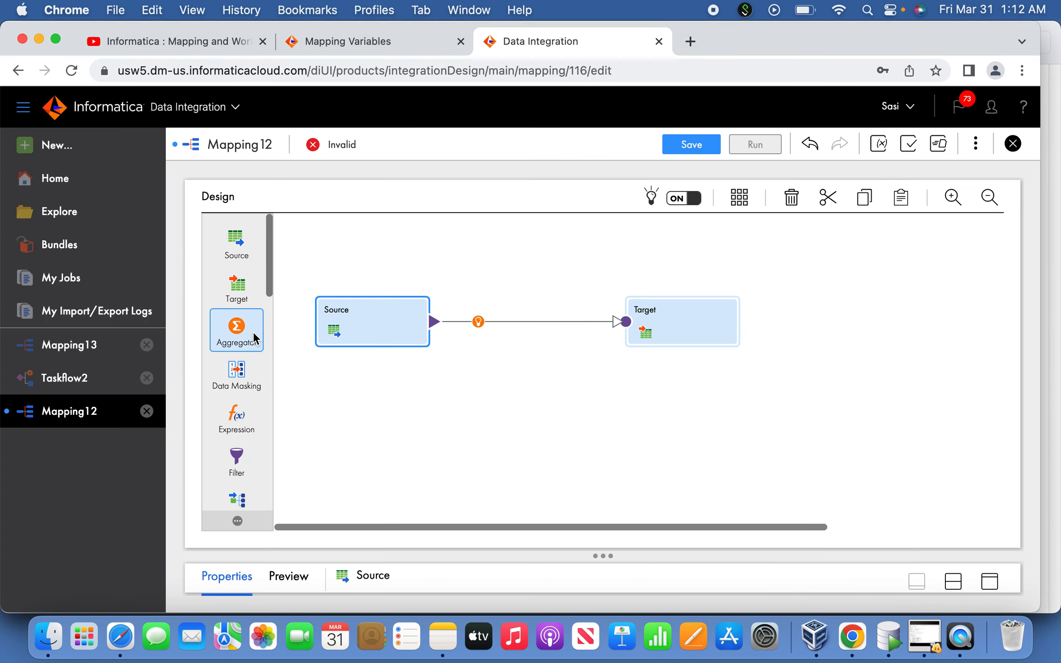
pyautogui.moveTo(249, 335); pyautogui.dragTo(483, 314)
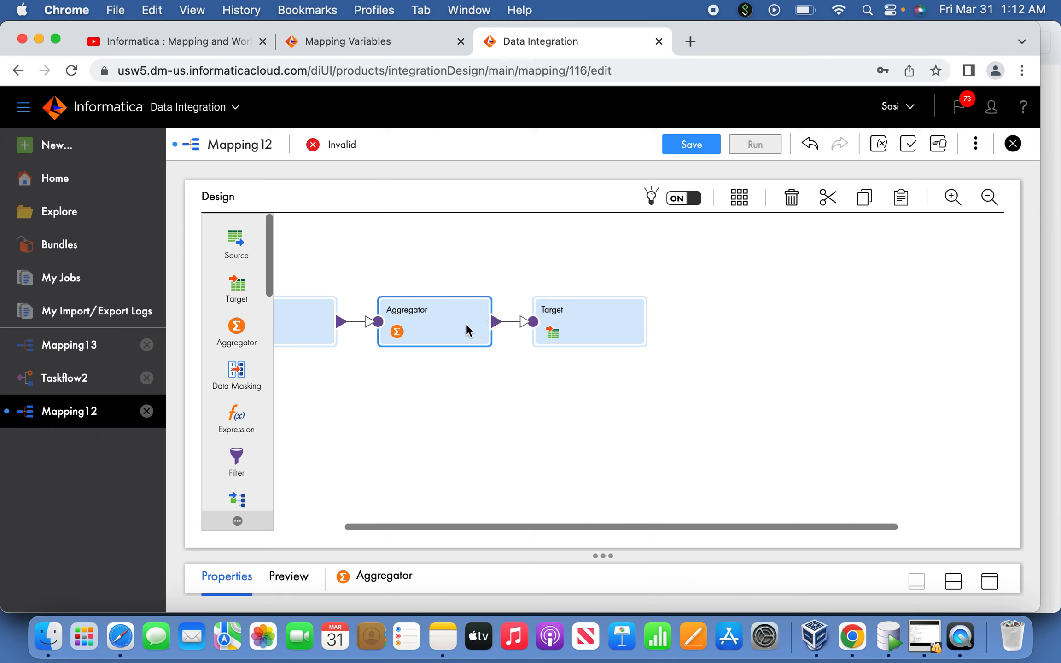
pyautogui.moveTo(656, 523); pyautogui.dragTo(568, 524)
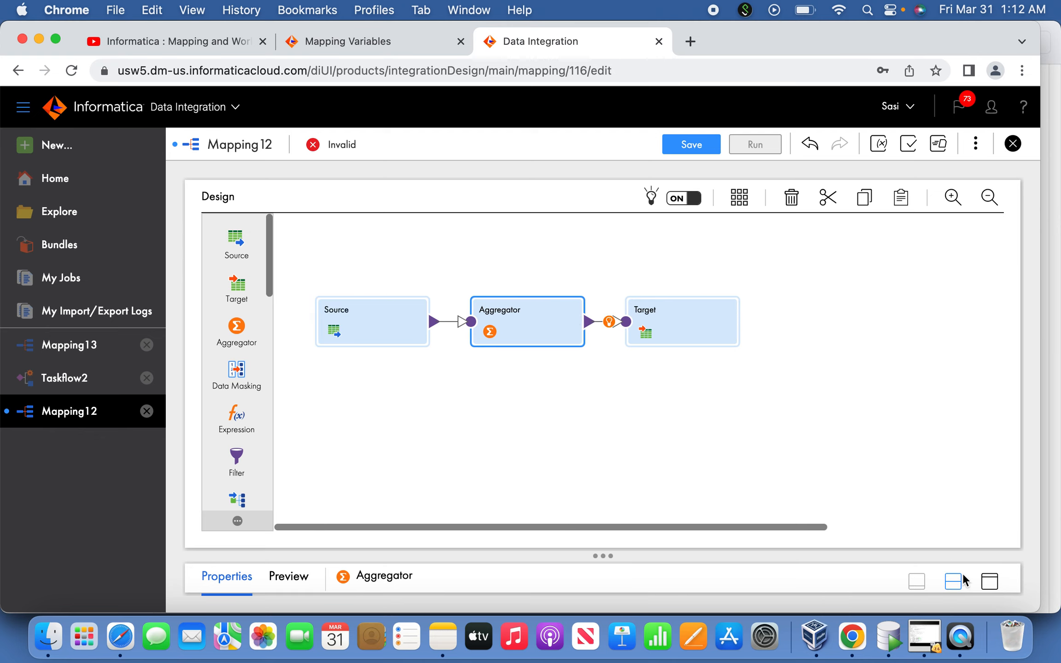
# Open the Aggregator's aggregate settings and start creating a new field
pyautogui.click(989, 581)
pyautogui.click(229, 335)
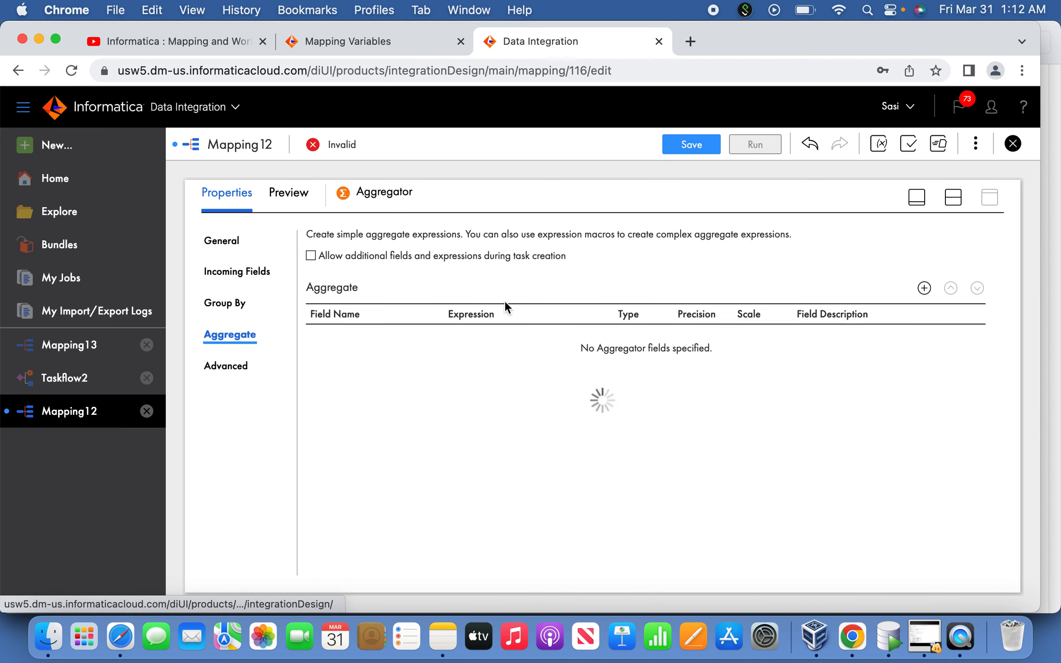
pyautogui.click(925, 288)
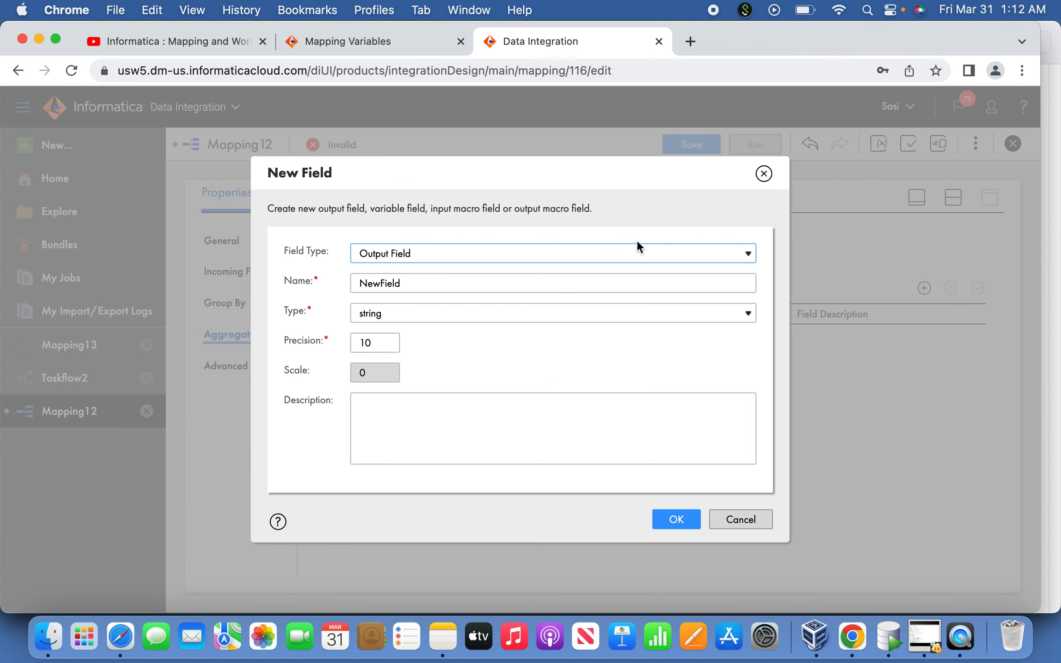
# Switch to Notes, copy the output field name o_totalRecCnt from the Mapping #1 plan, and return to Chrome
pyautogui.press('super+Tab')
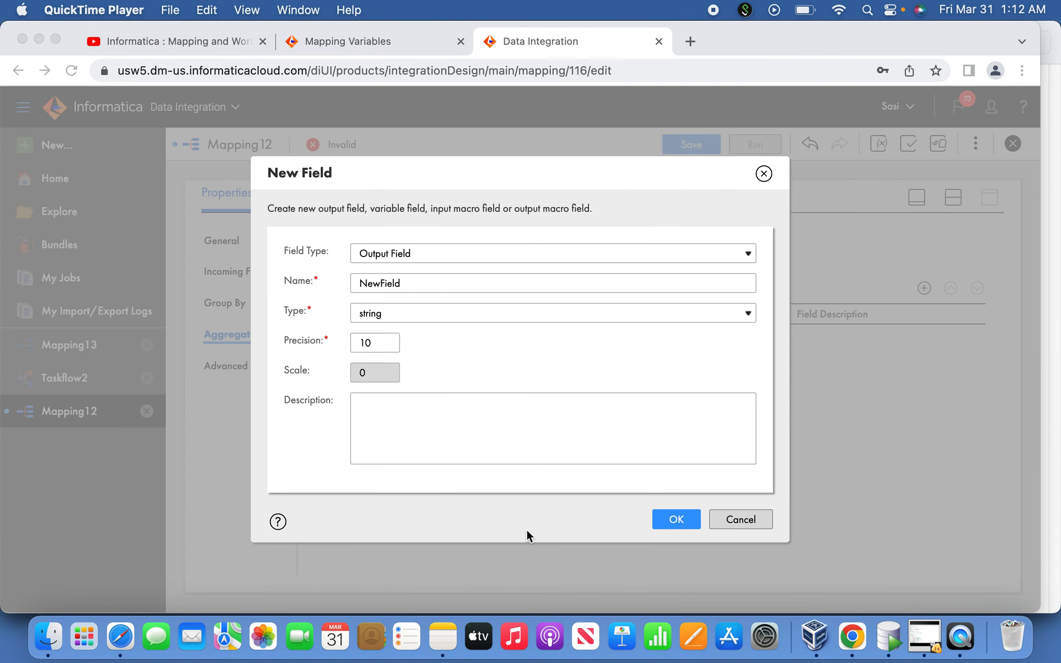
pyautogui.click(443, 636)
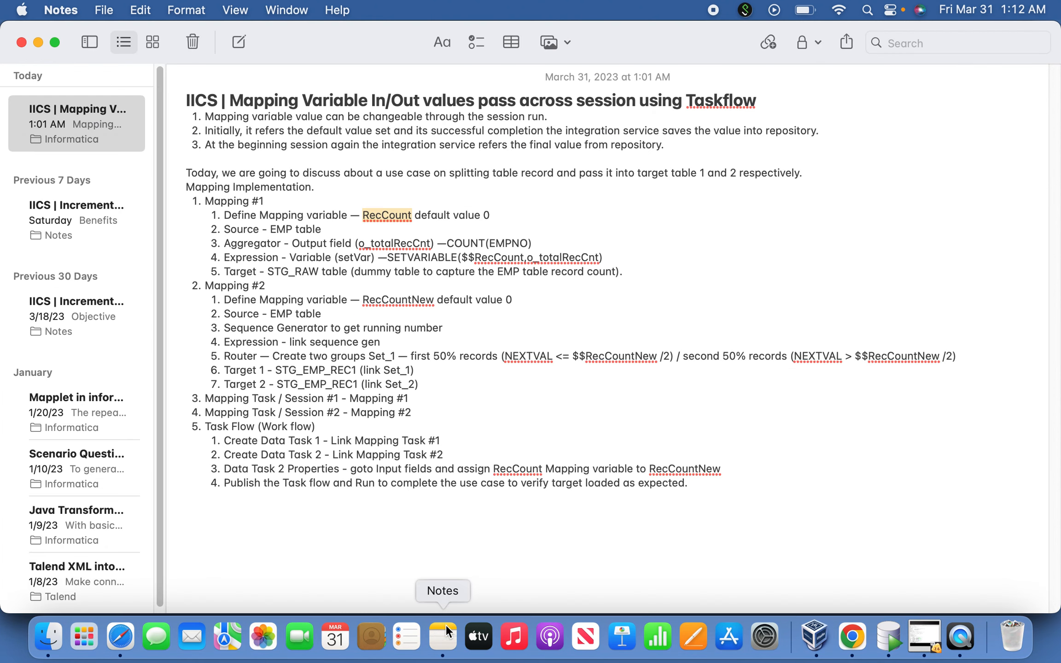
pyautogui.doubleClick(415, 246)
pyautogui.press('super+c')
pyautogui.press('super+Tab')
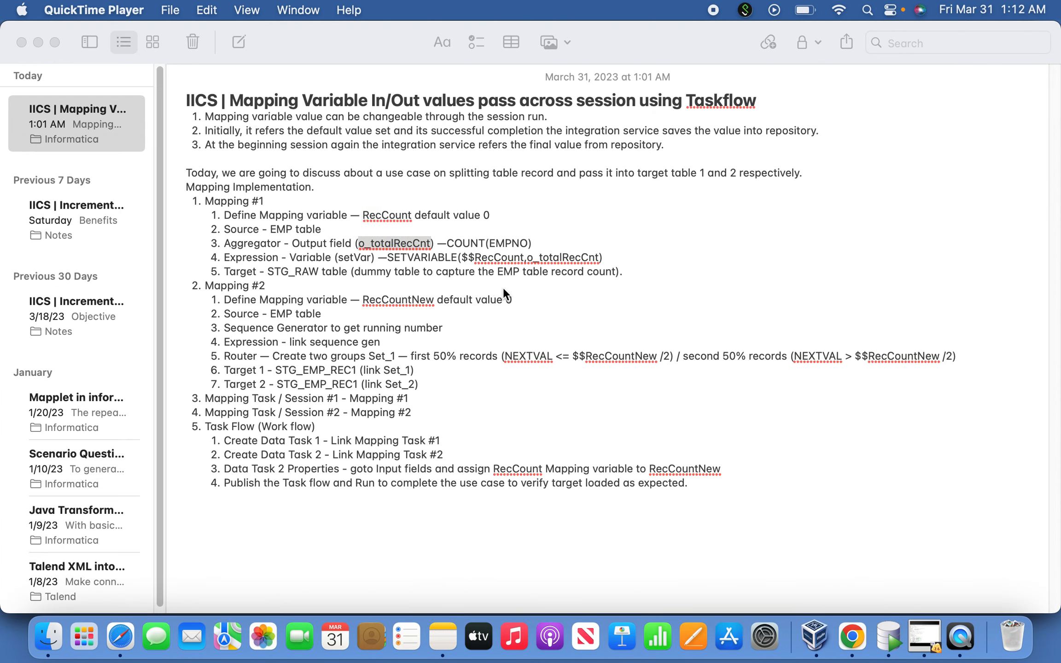
pyautogui.click(852, 637)
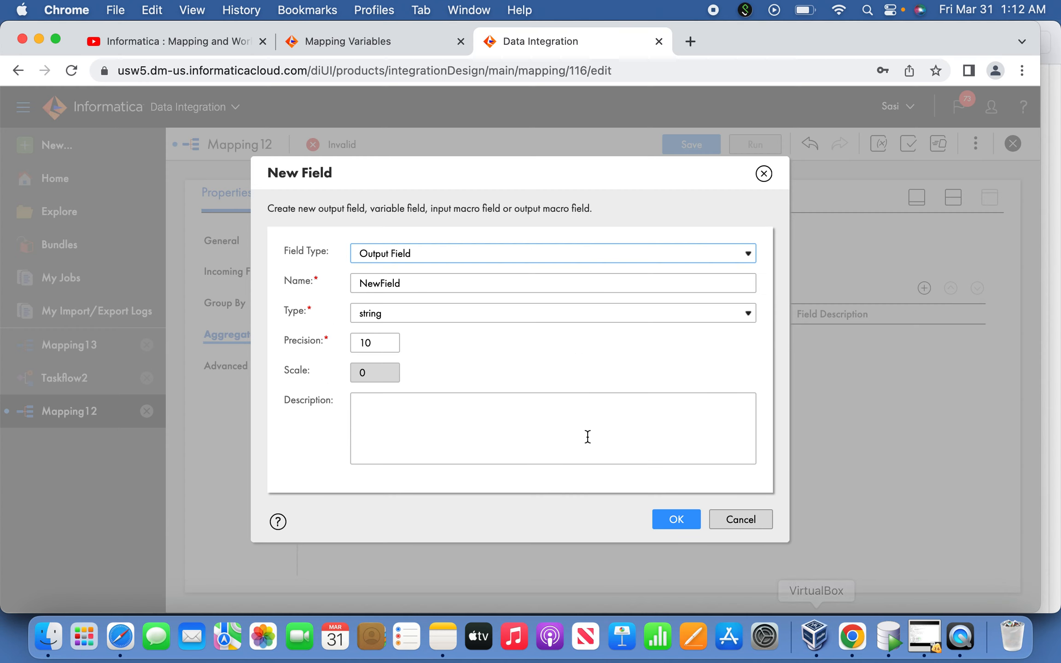
# Create the Aggregator output field with the name o_totalRecCnt and the type integer
pyautogui.click(422, 284)
pyautogui.press('super+a')
pyautogui.press('super+v')
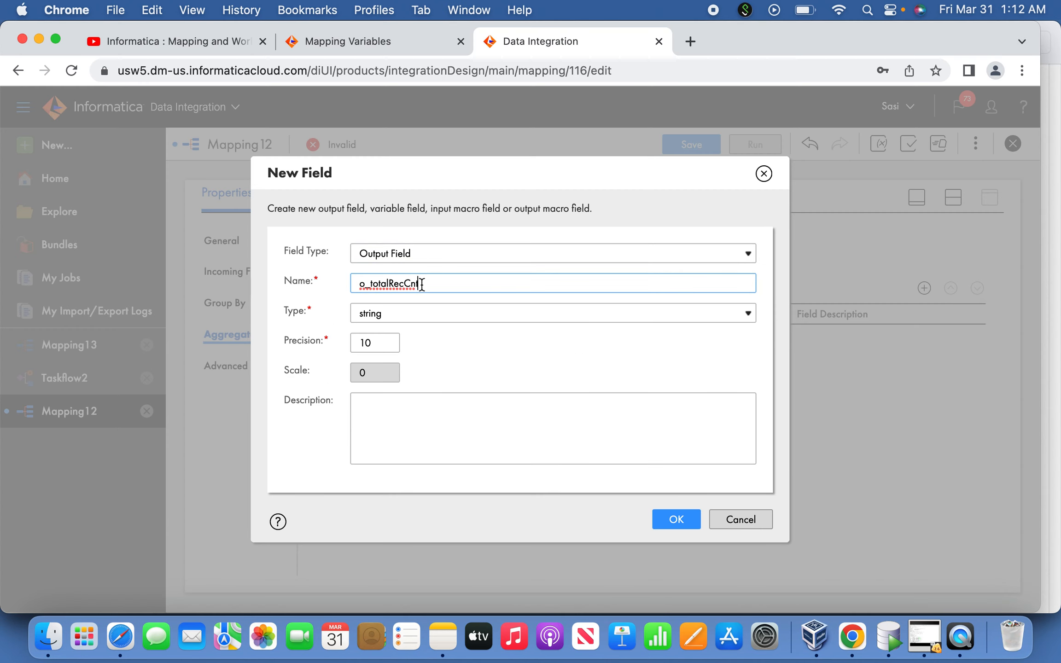
pyautogui.click(421, 307)
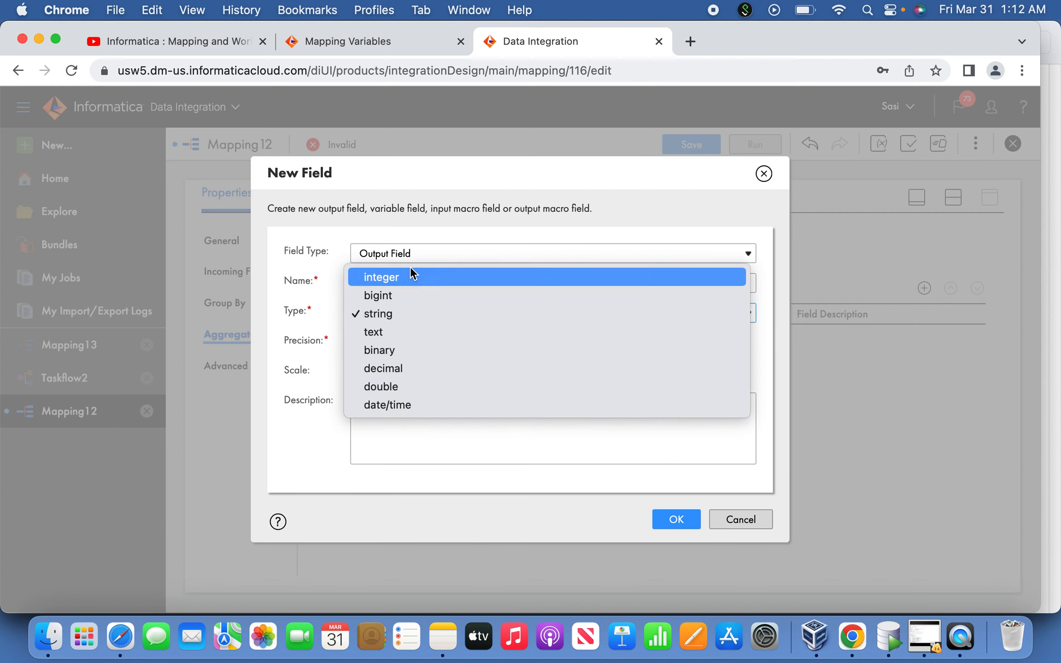
pyautogui.click(410, 272)
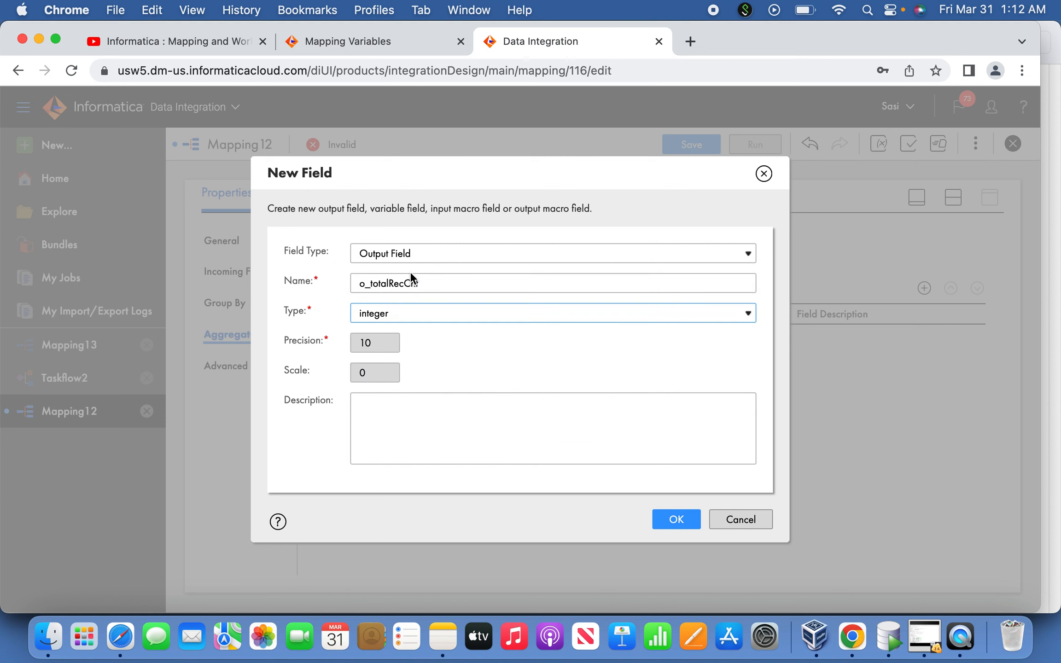
pyautogui.click(675, 519)
# Set the o_totalRecCnt expression to COUNT(EMPNO), validate and accept it, and return to the mapping canvas
pyautogui.click(478, 348)
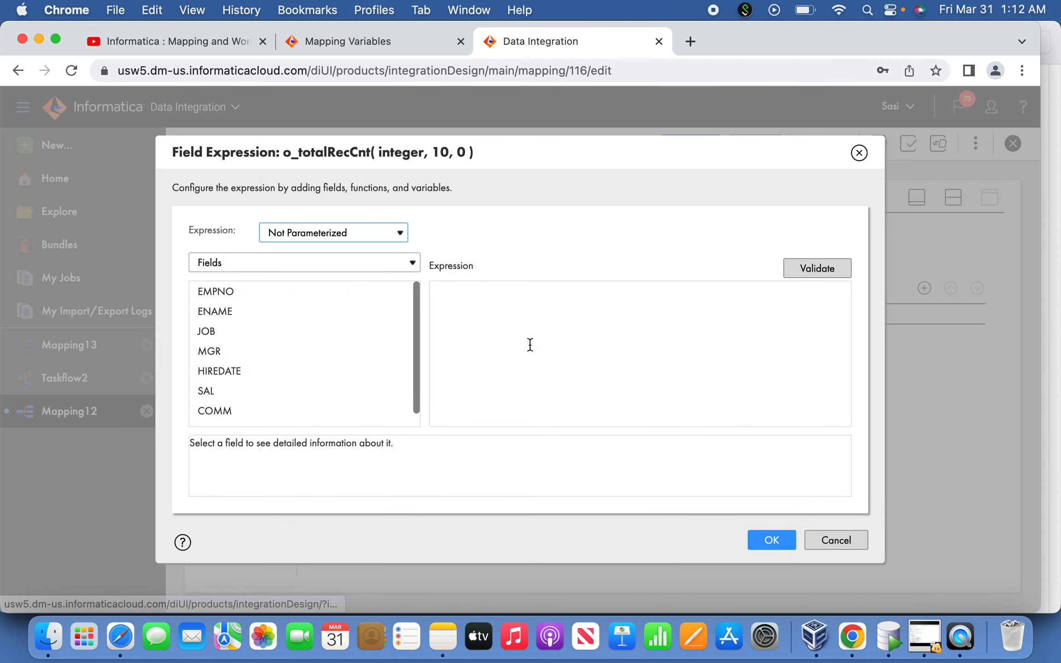
pyautogui.write('ou')
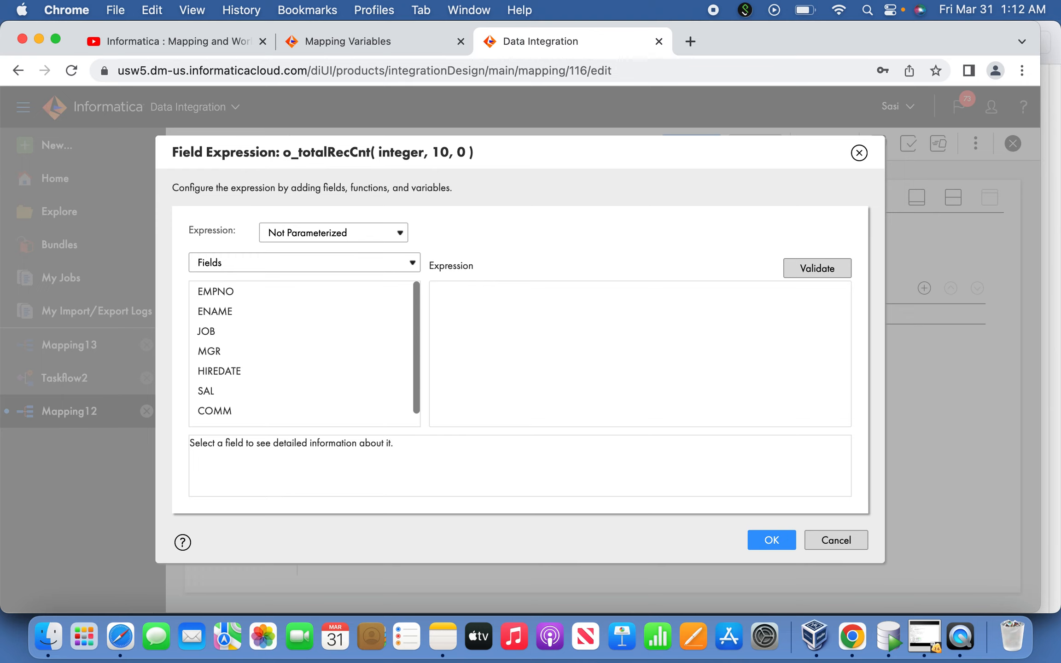
pyautogui.write('COUNT(EMPNO')
pyautogui.click(829, 273)
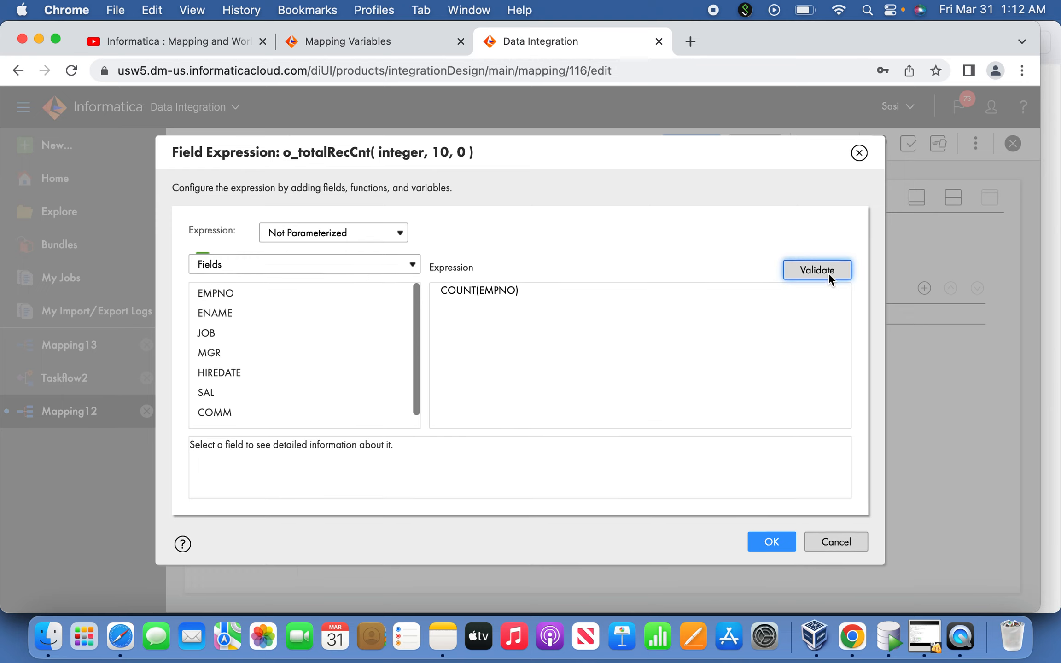
pyautogui.click(775, 558)
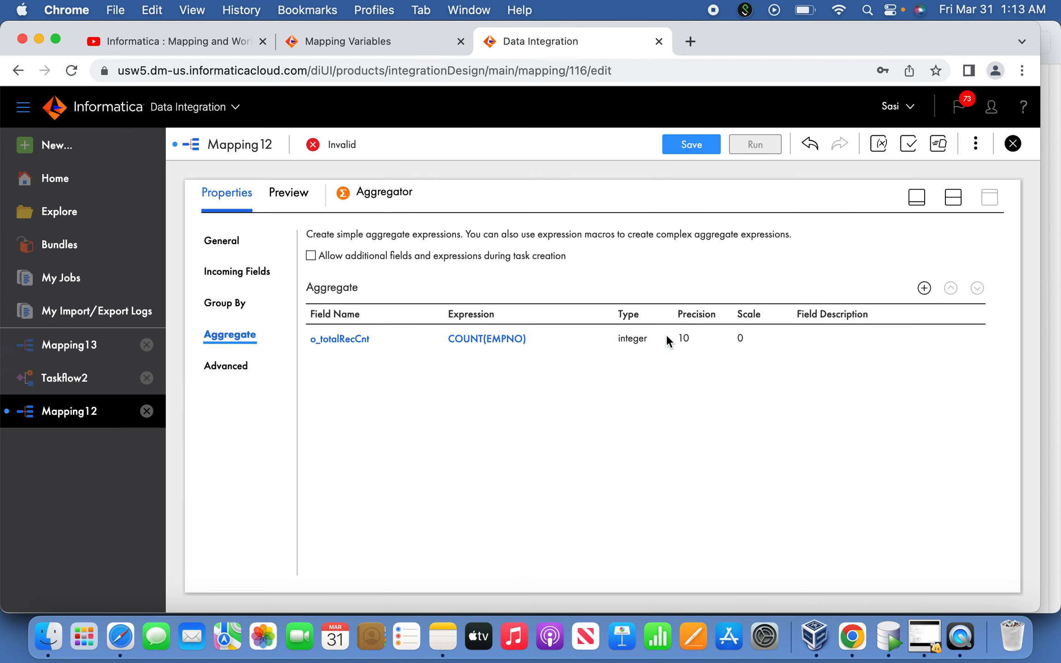
pyautogui.click(919, 197)
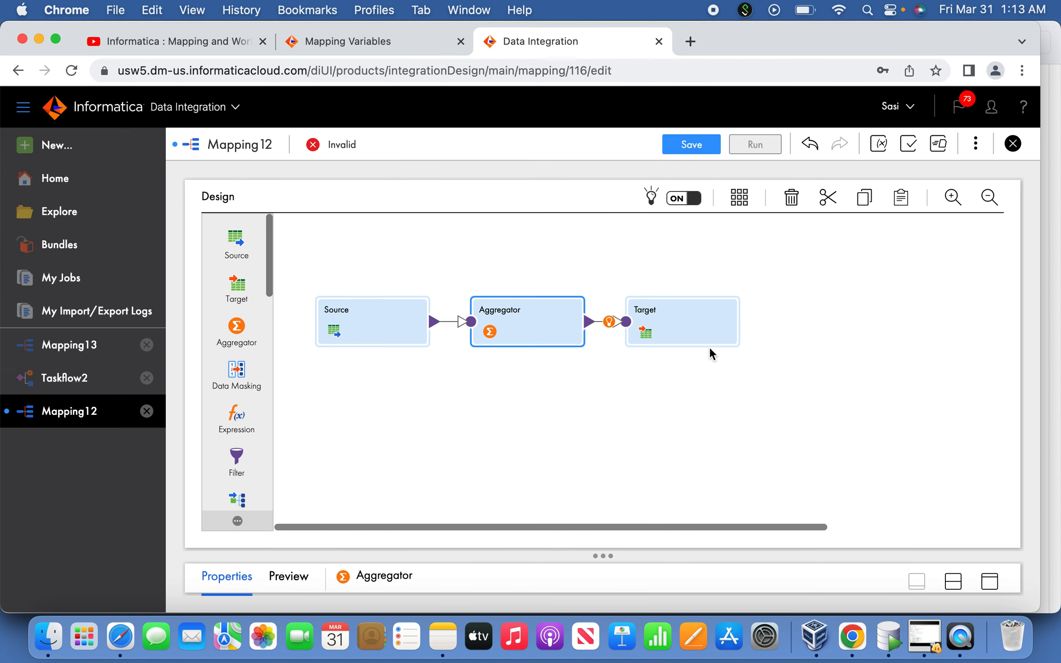
# Move Target slightly away from the Aggregator, then copy the variable name setVar from the Mapping #1 plan in Notes and return to Chrome
pyautogui.moveTo(678, 328); pyautogui.dragTo(707, 330)
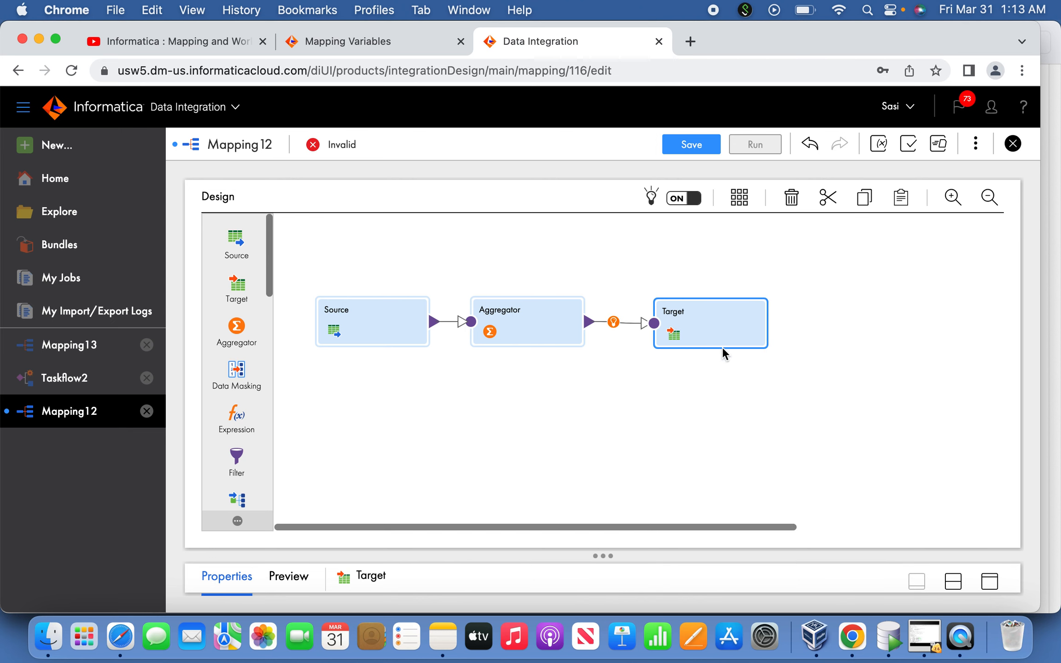
pyautogui.click(446, 648)
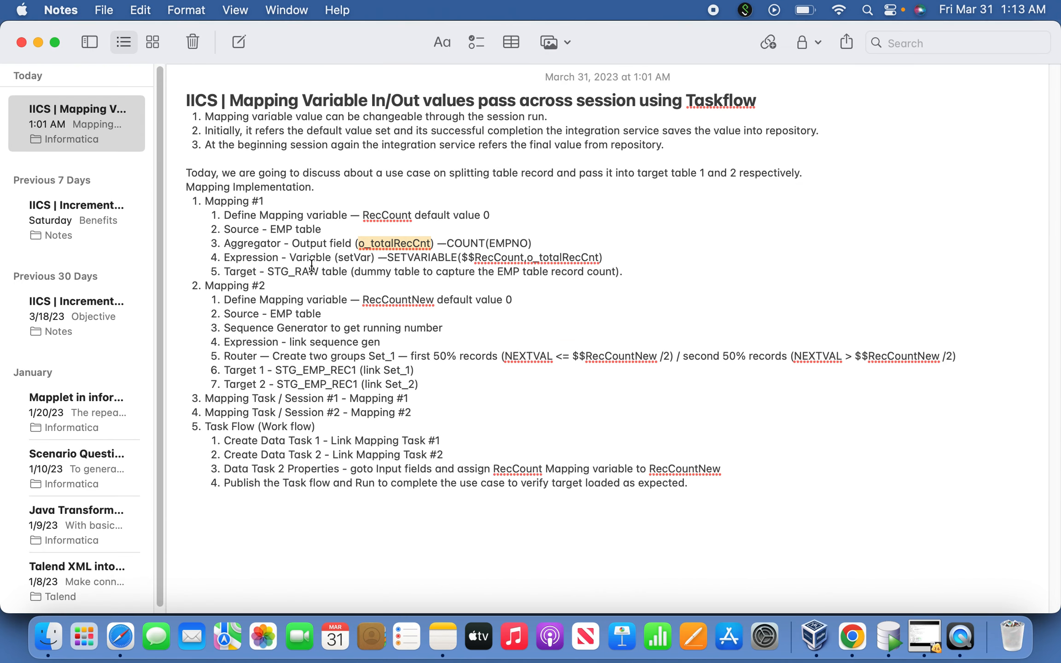
pyautogui.doubleClick(359, 257)
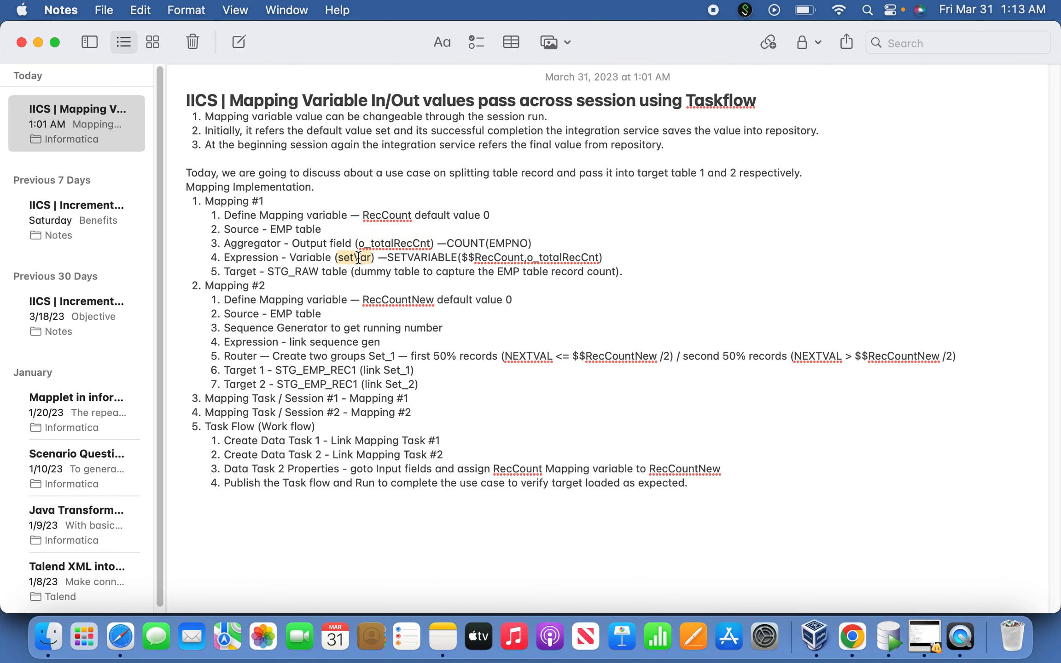
pyautogui.press('super+c')
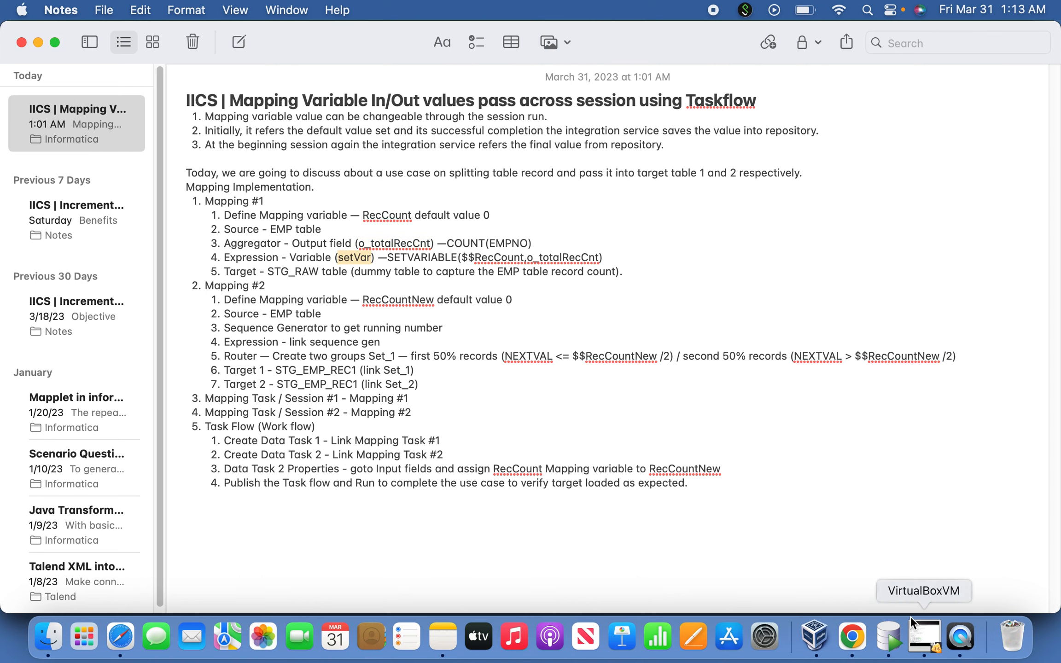
pyautogui.click(852, 637)
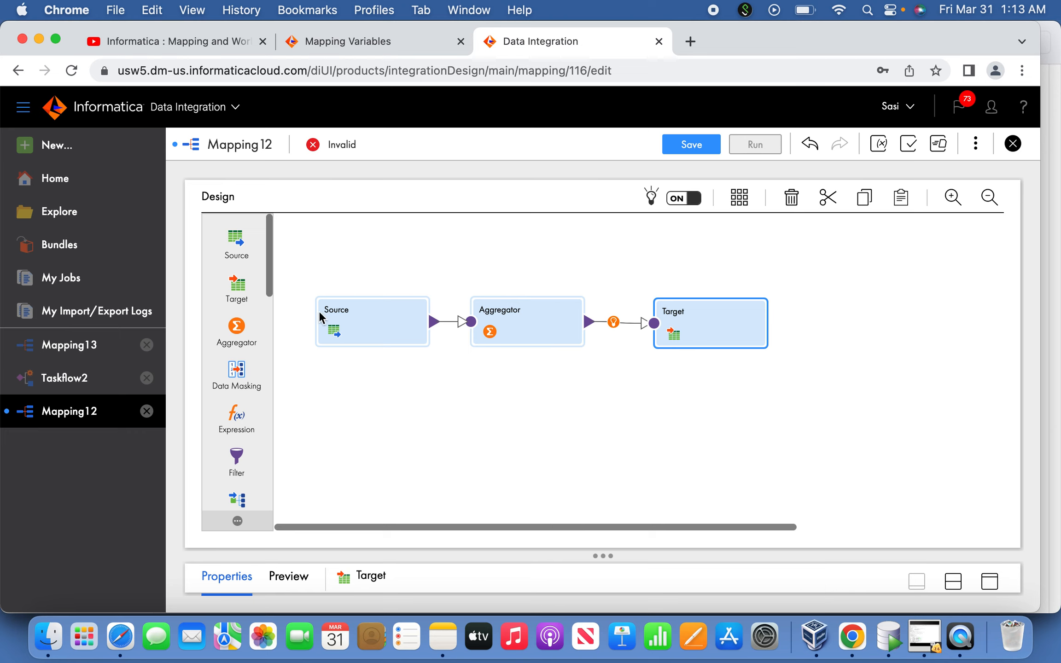
# Insert an Expression transformation on the link between Aggregator and Target, and move Target clear of it
pyautogui.moveTo(234, 426); pyautogui.dragTo(598, 321)
pyautogui.click(519, 321)
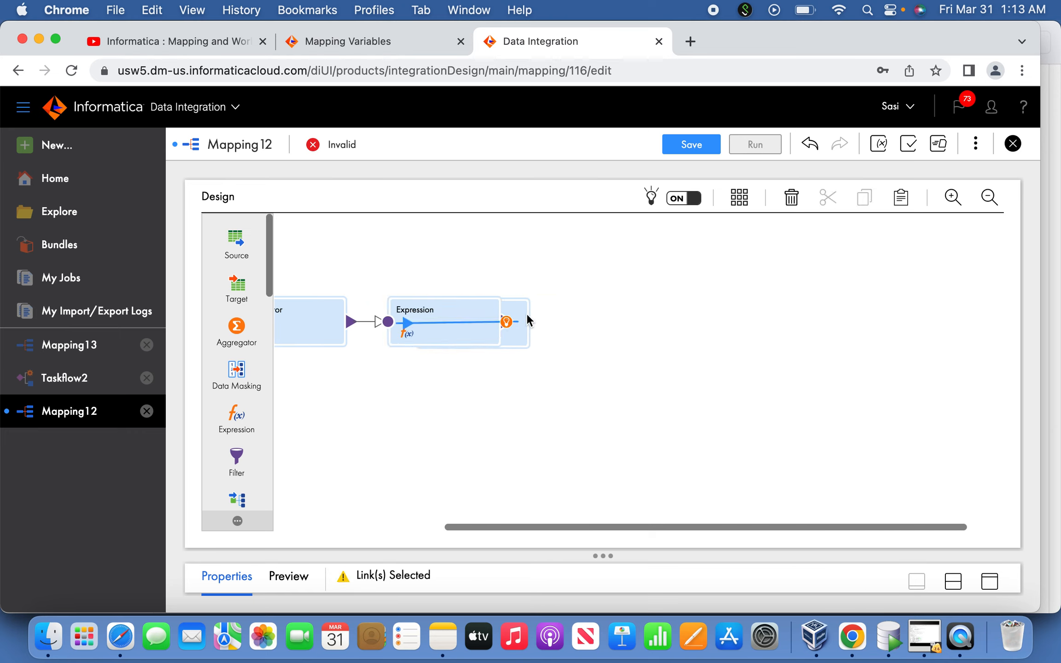
pyautogui.moveTo(519, 343); pyautogui.dragTo(600, 357)
# Add a variable field named setVar to the Expression transformation, keeping the string type and precision 10
pyautogui.click(465, 333)
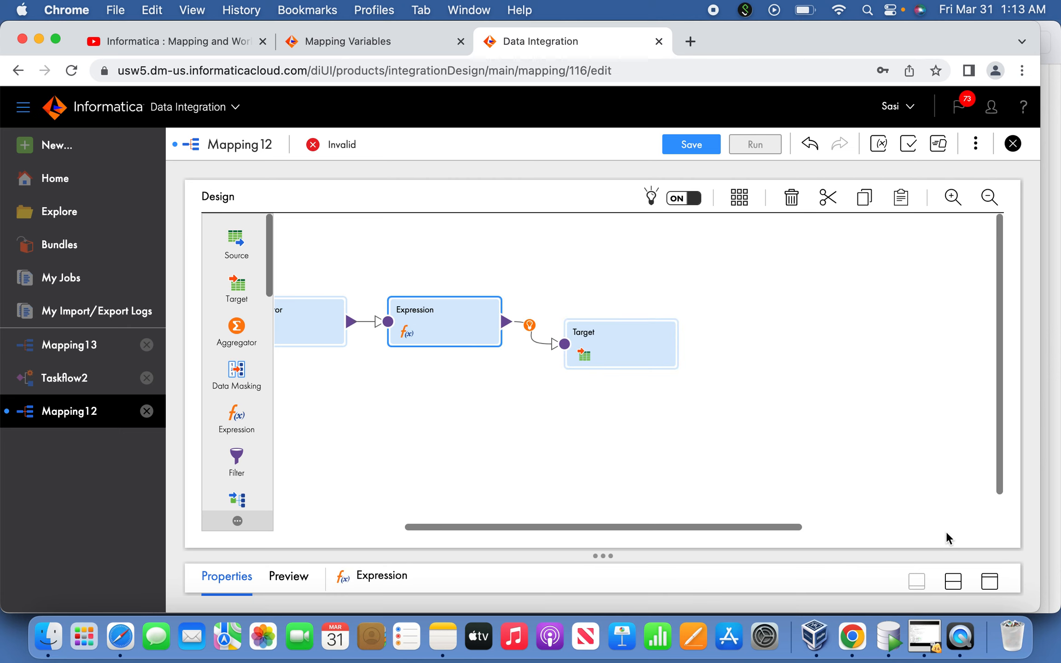
pyautogui.click(990, 581)
pyautogui.click(228, 305)
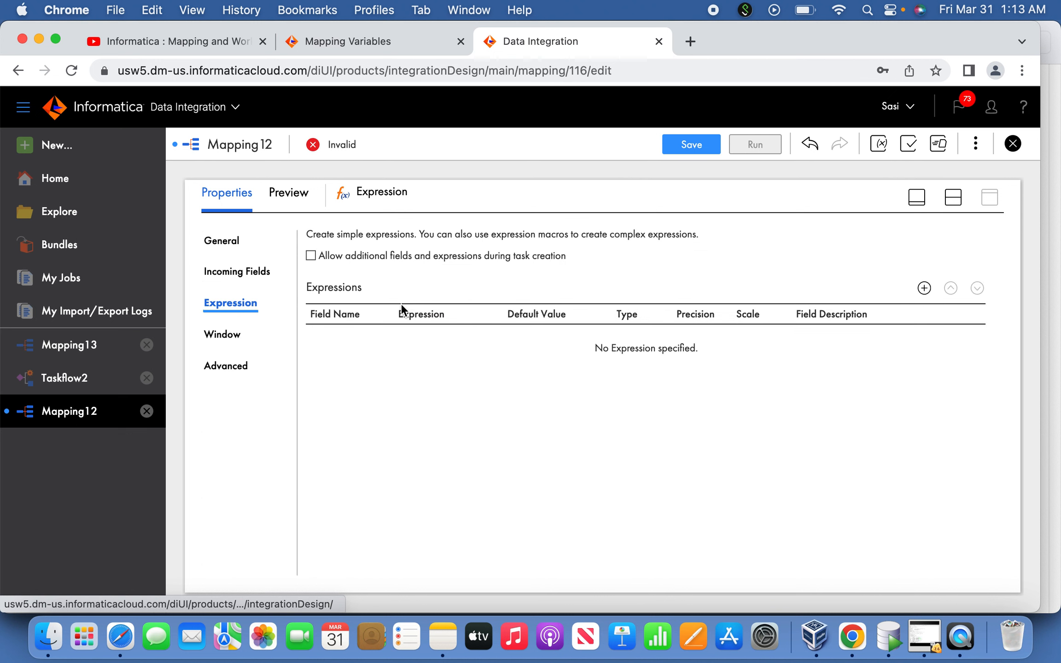
pyautogui.click(925, 288)
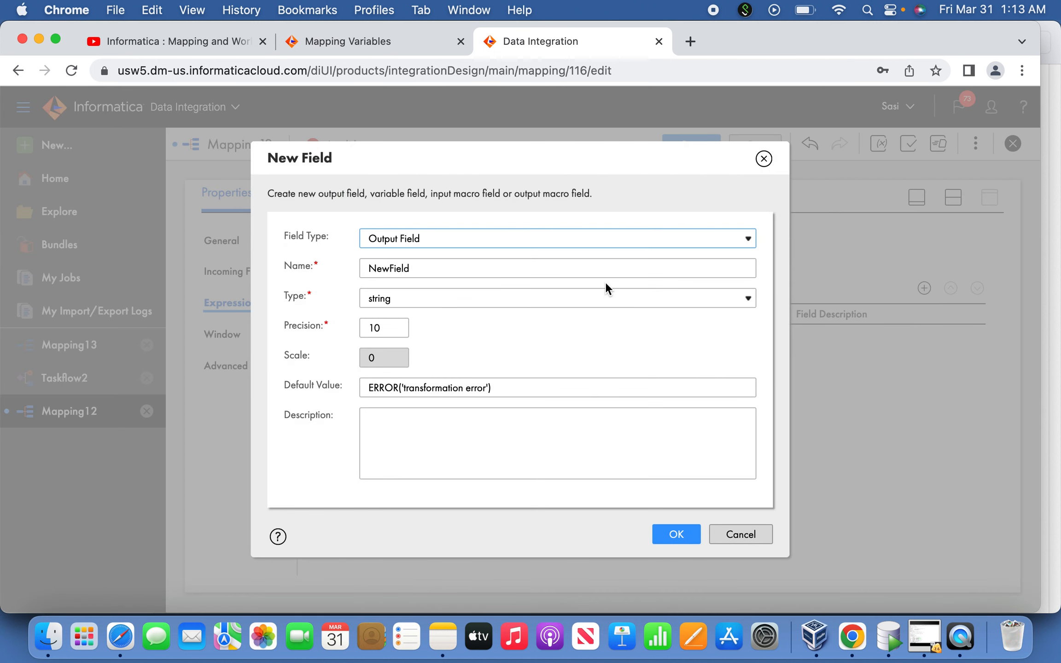
pyautogui.click(427, 242)
pyautogui.click(421, 256)
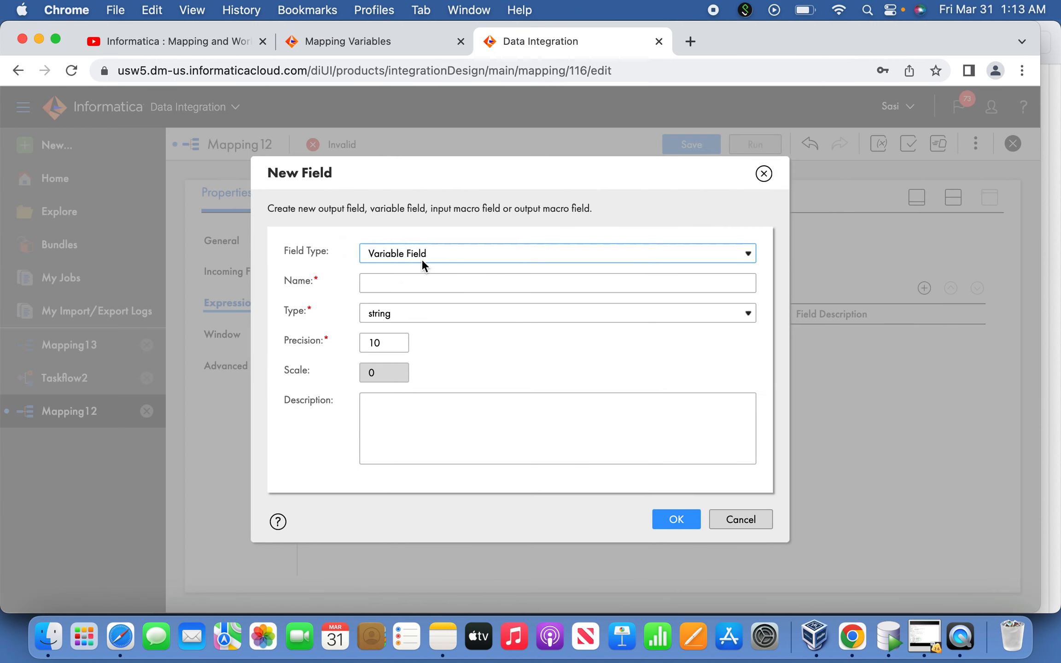
pyautogui.click(418, 283)
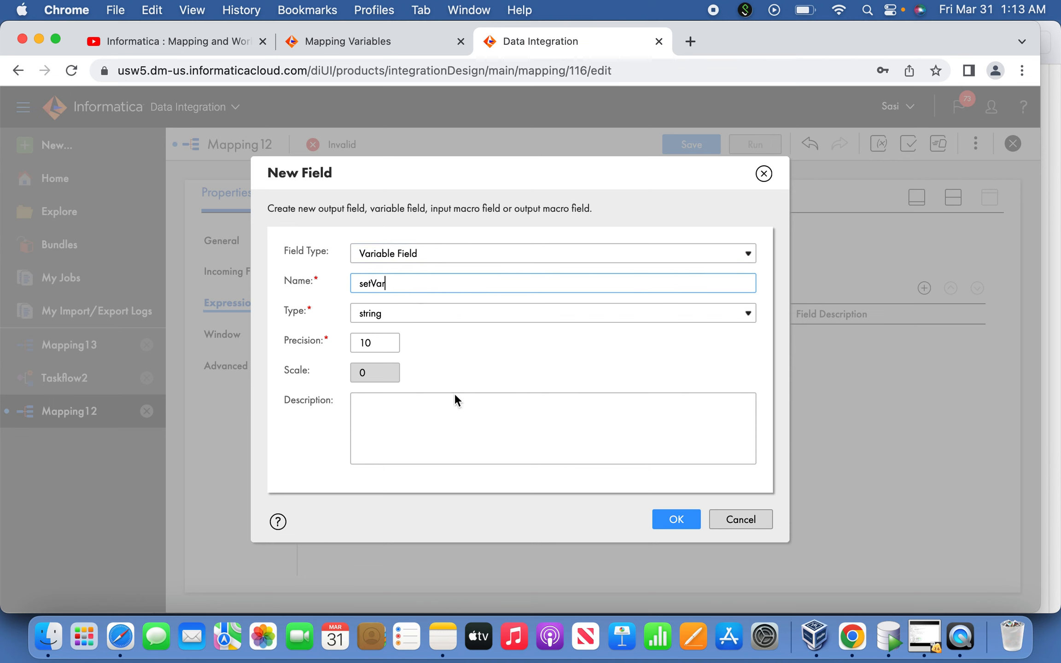
pyautogui.click(456, 427)
pyautogui.click(677, 520)
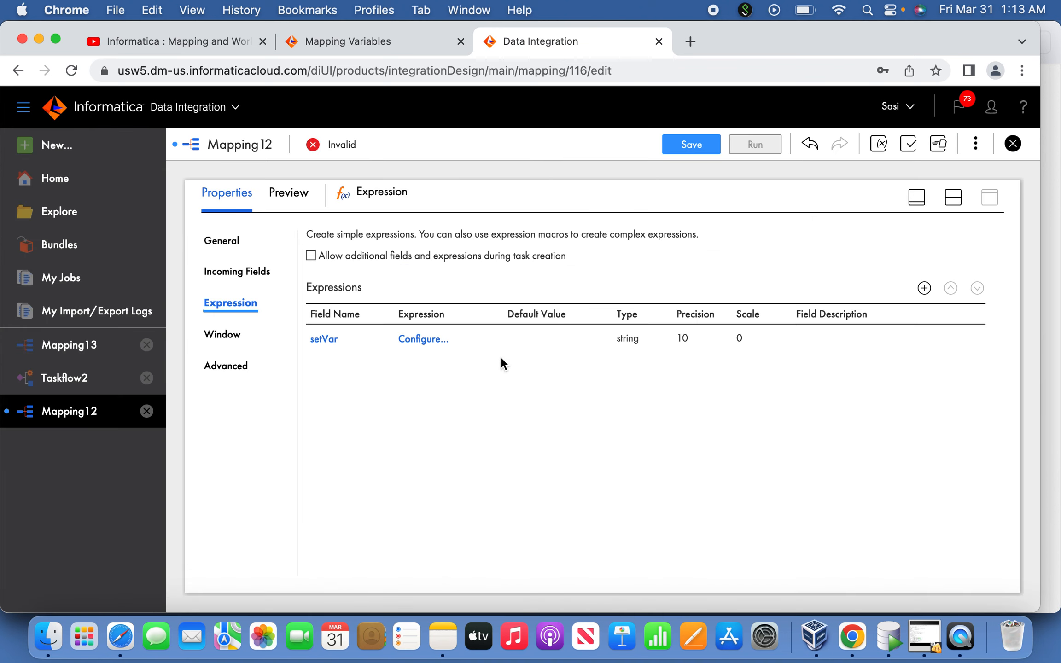
# Open the setVar field's expression editor and look through the built-in function categories and the system variables
pyautogui.click(422, 342)
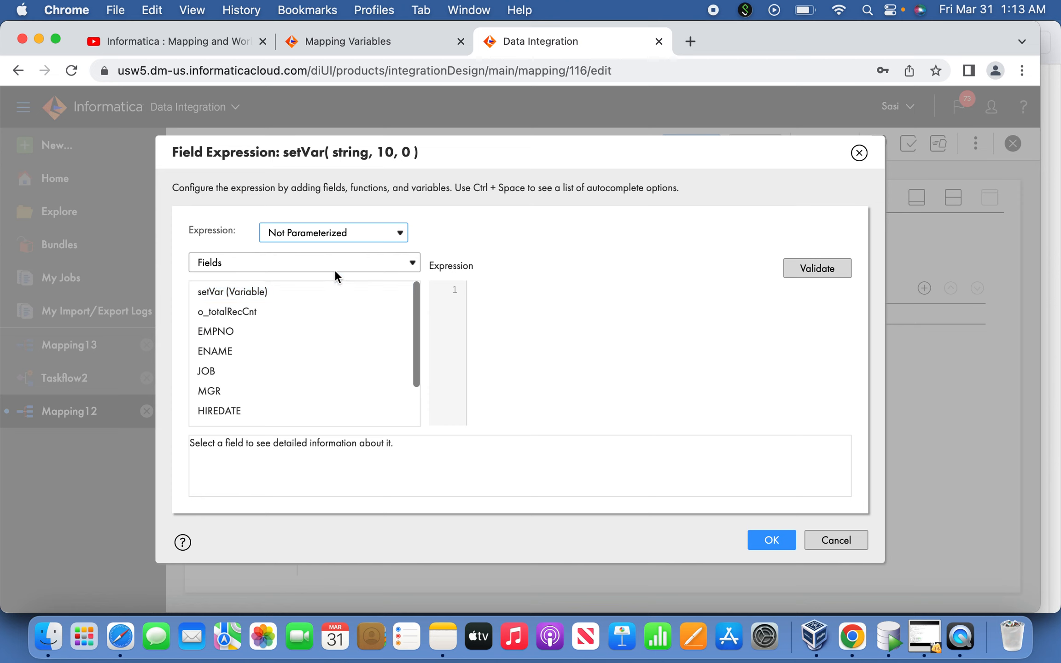
pyautogui.click(321, 264)
pyautogui.click(293, 317)
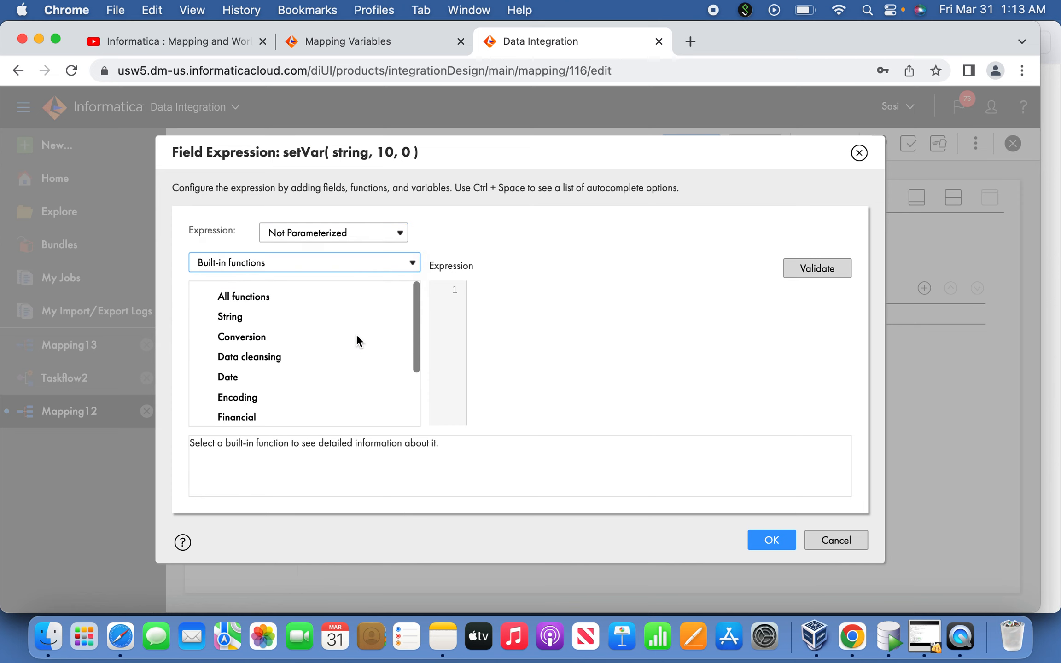
pyautogui.moveTo(413, 338); pyautogui.dragTo(415, 420)
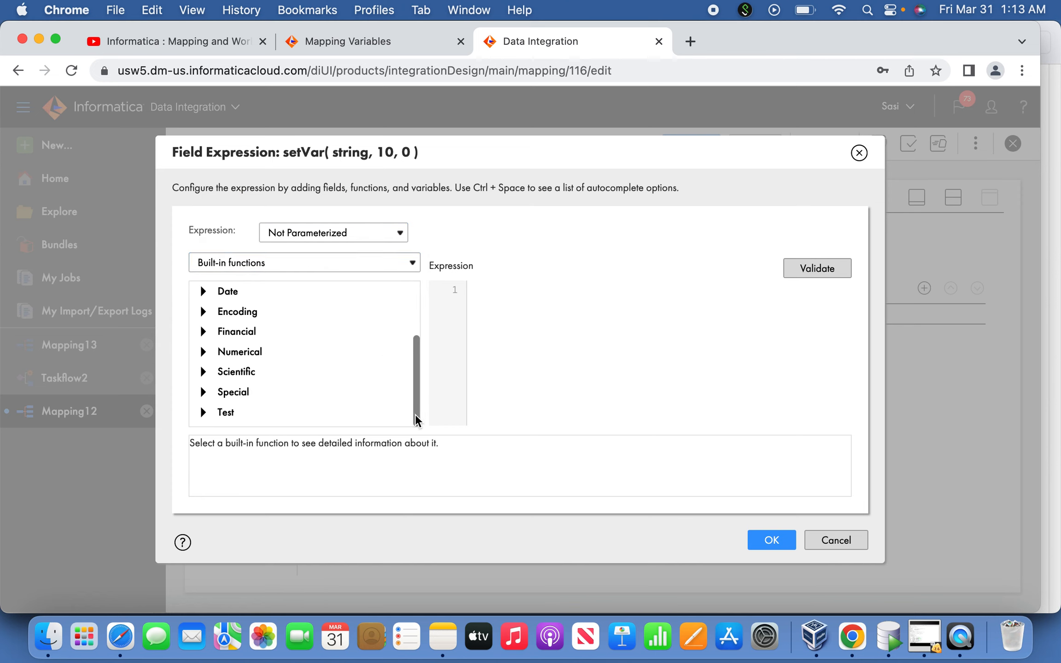
pyautogui.click(203, 393)
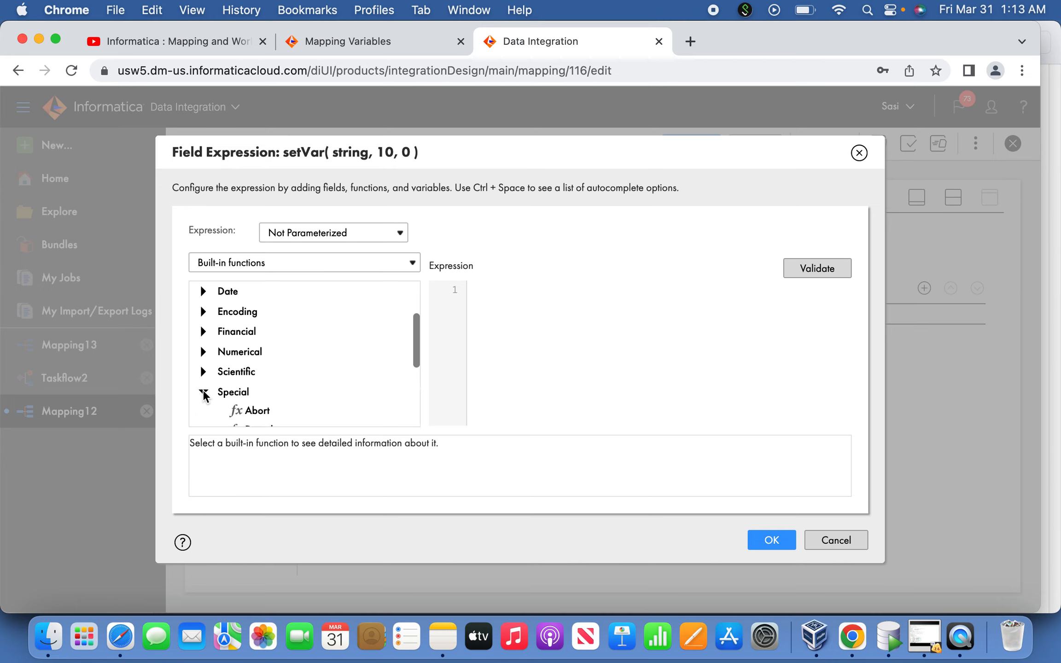
pyautogui.click(203, 392)
pyautogui.click(203, 411)
pyautogui.scroll(-1, 414, 362)
pyautogui.moveTo(413, 361); pyautogui.dragTo(402, 292)
pyautogui.click(259, 266)
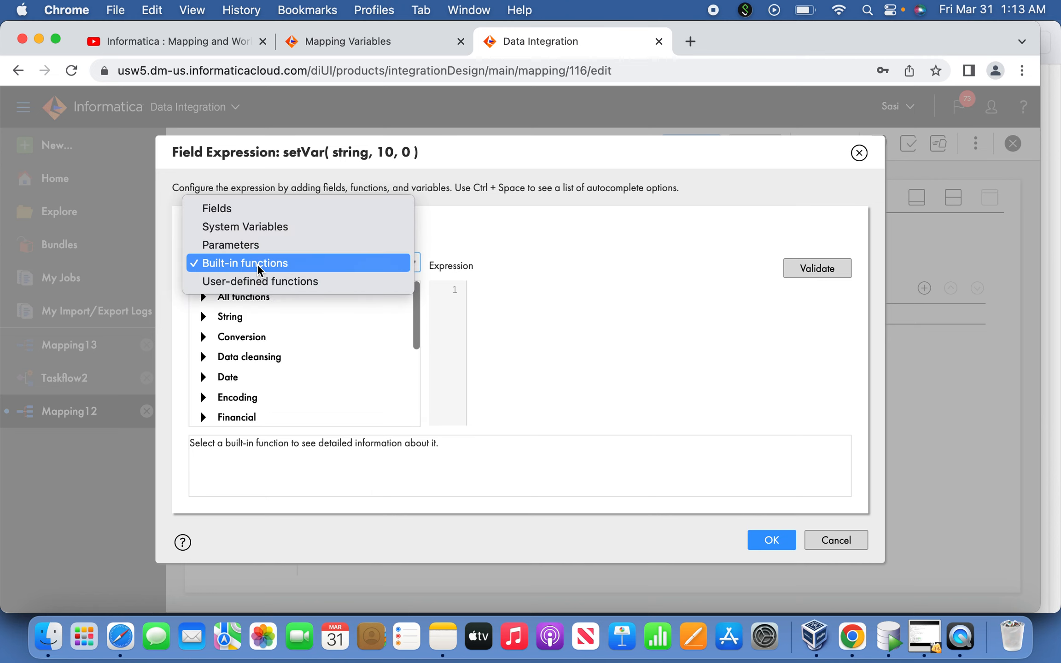
pyautogui.click(257, 228)
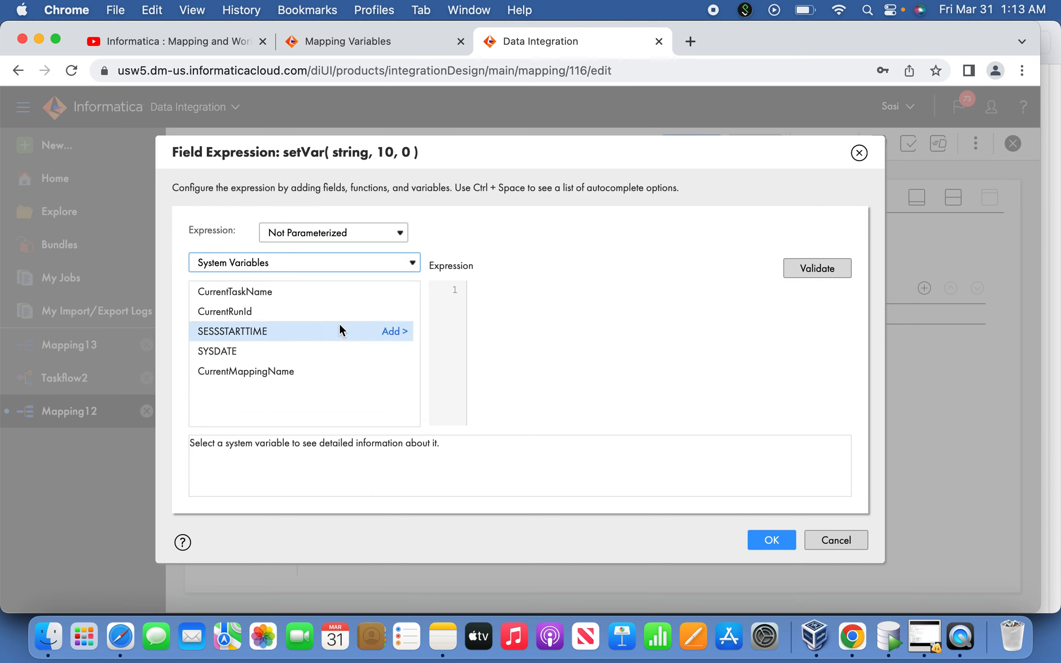
# Copy SETVARIABLE($$RecCount,o_totalRecCnt) from the Mapping #1 plan in Notes and enter it as the setVar expression in Chrome
pyautogui.press('super+Tab')
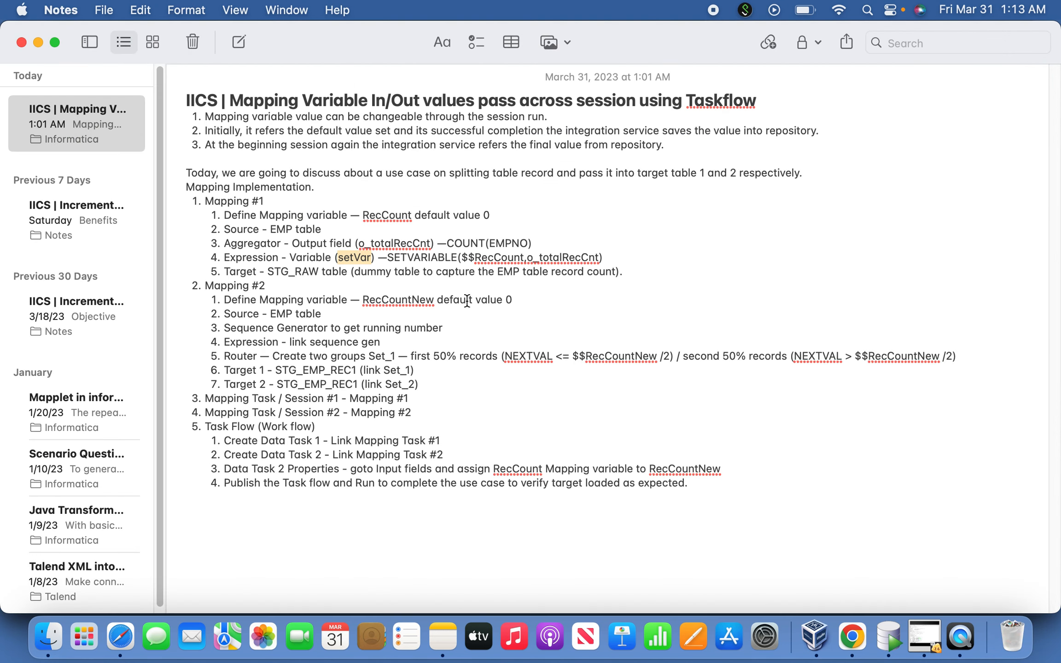
pyautogui.moveTo(388, 257); pyautogui.dragTo(604, 258)
pyautogui.press('super+c')
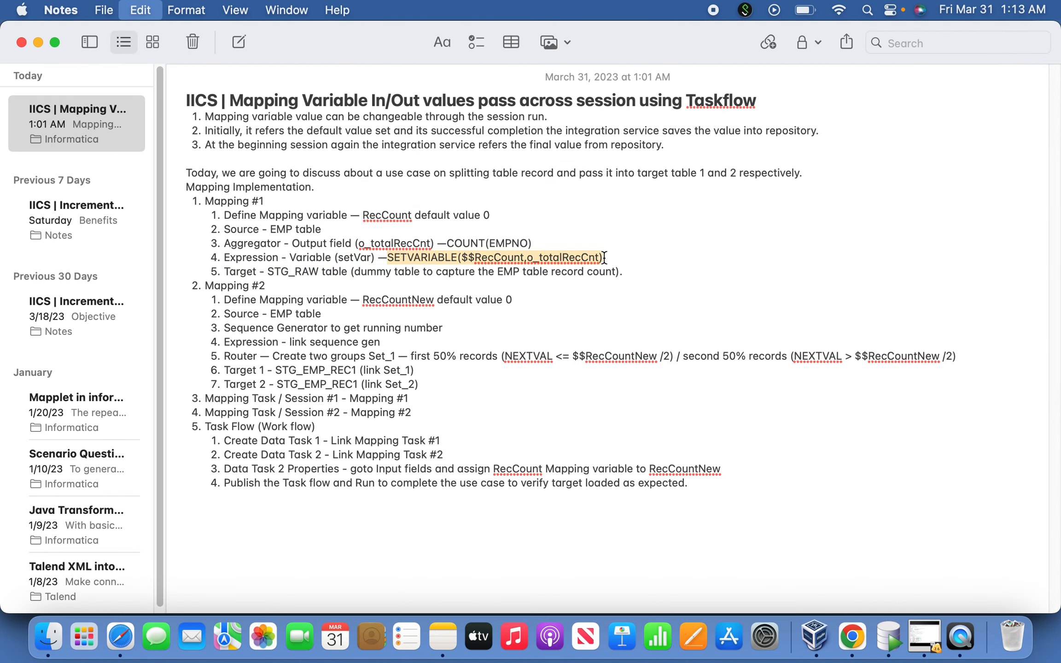
pyautogui.press('super+Tab')
pyautogui.click(660, 304)
pyautogui.press('super+v')
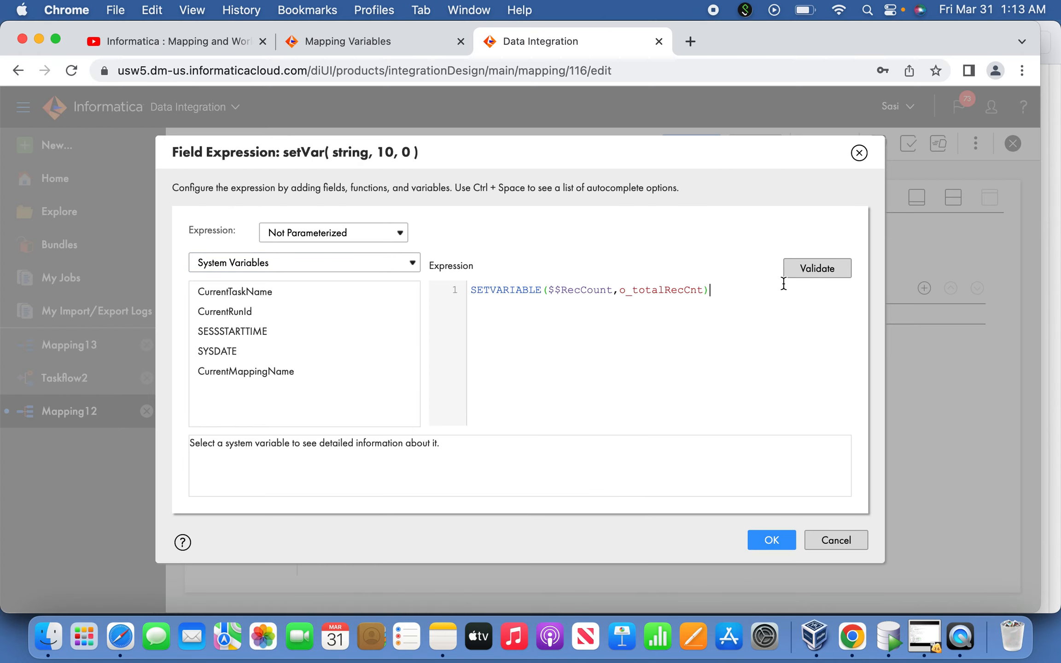
# Validate and accept the setVar expression, then return to the mapping canvas
pyautogui.click(799, 271)
pyautogui.click(769, 562)
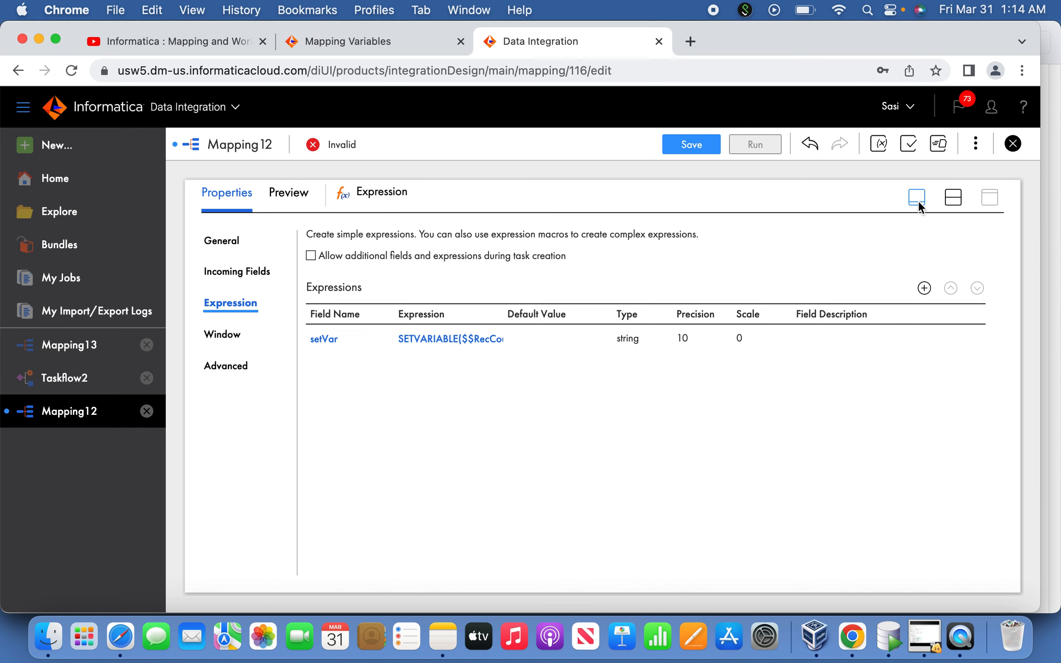
pyautogui.click(918, 201)
# Check the Mapping #1 target in the Notes plan, then set the Target transformation's connection in Chrome to OrcTgt (Oracle)
pyautogui.press('super+Tab')
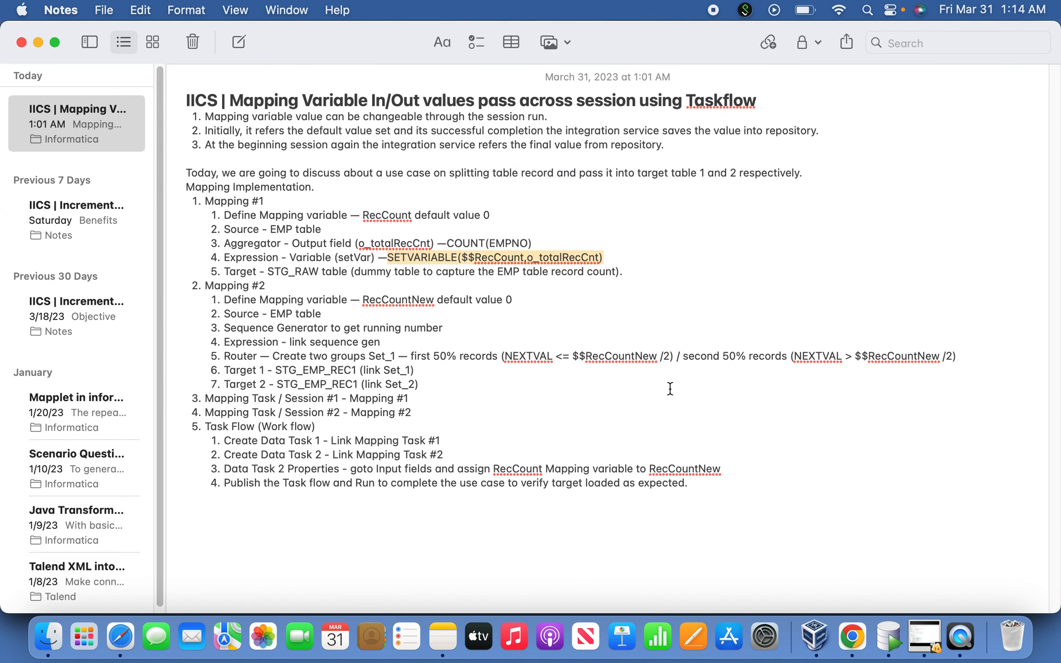
pyautogui.press('super+Tab')
pyautogui.click(644, 350)
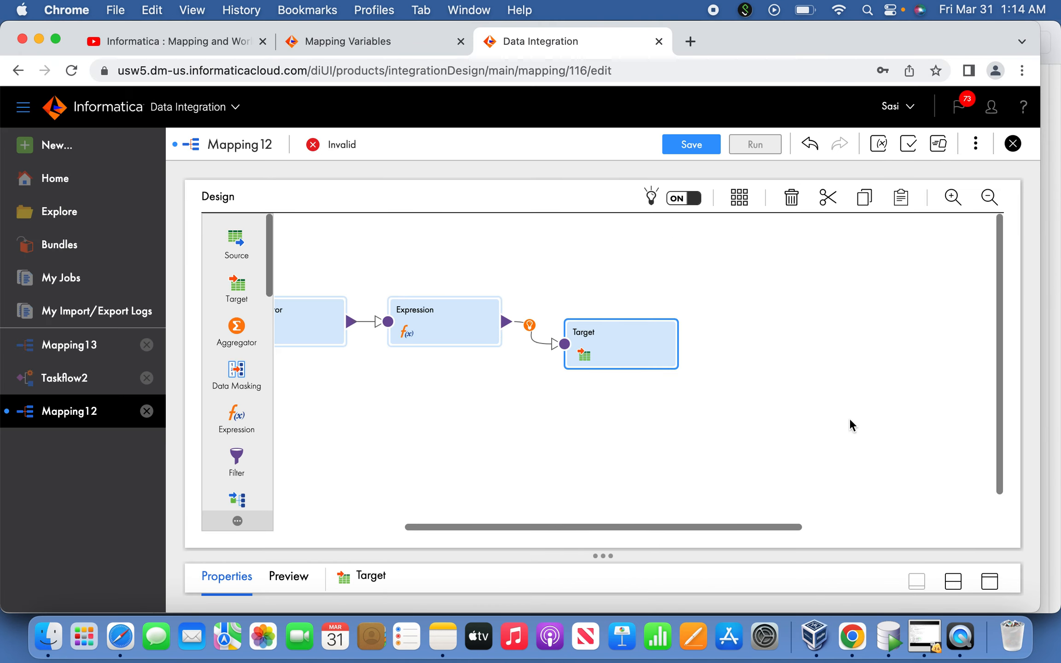
pyautogui.click(989, 582)
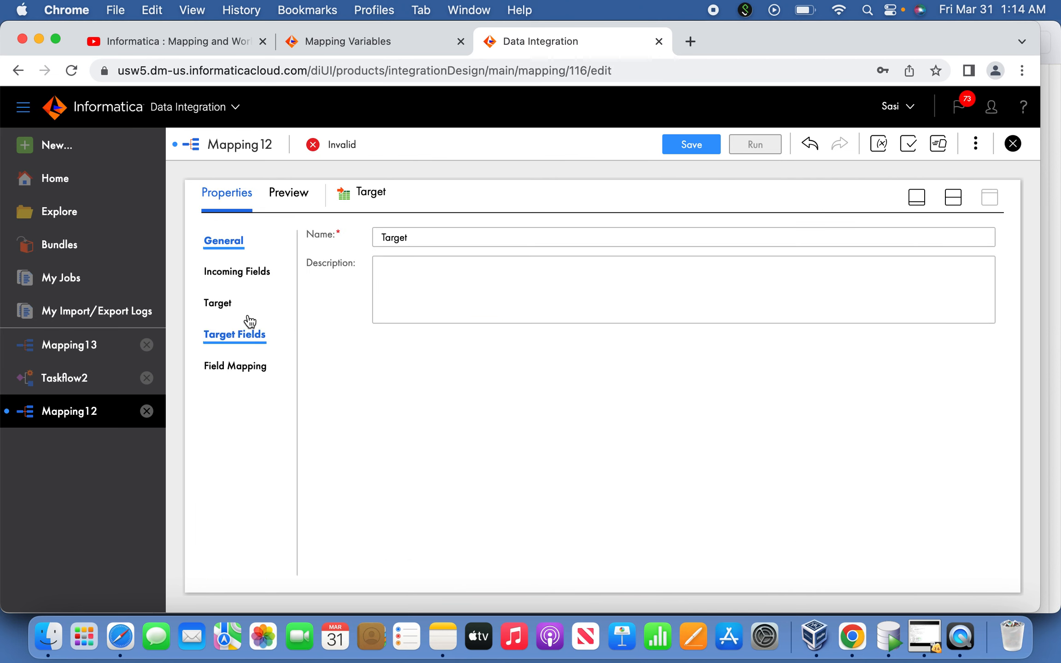
pyautogui.click(231, 313)
pyautogui.click(509, 278)
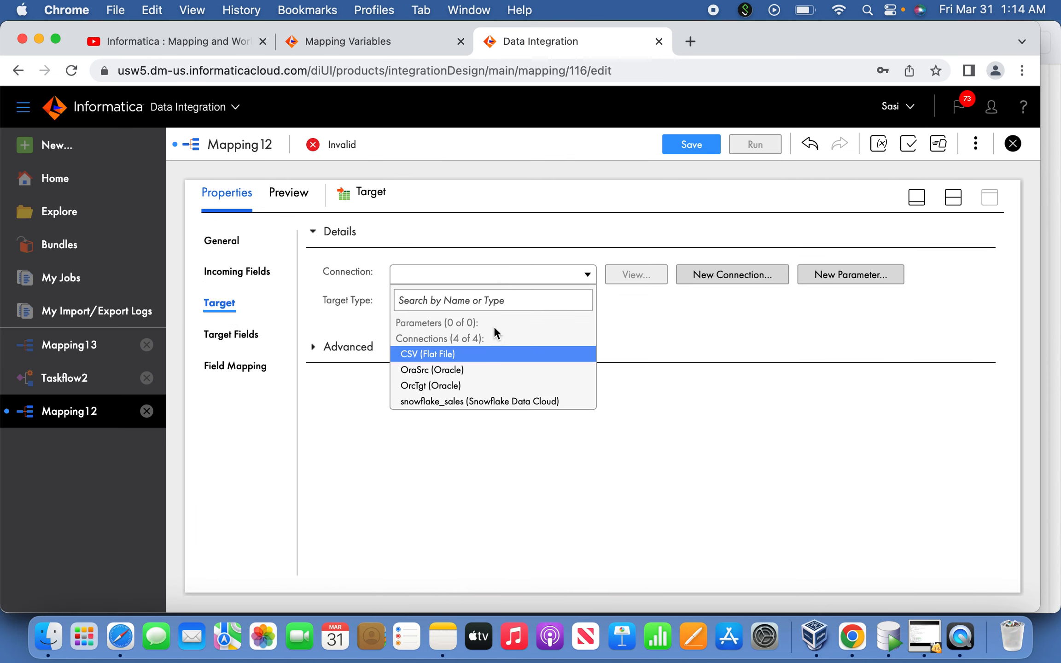
pyautogui.click(472, 390)
# Choose the existing table STG_RAW as the single target object and enable Truncate target
pyautogui.click(528, 308)
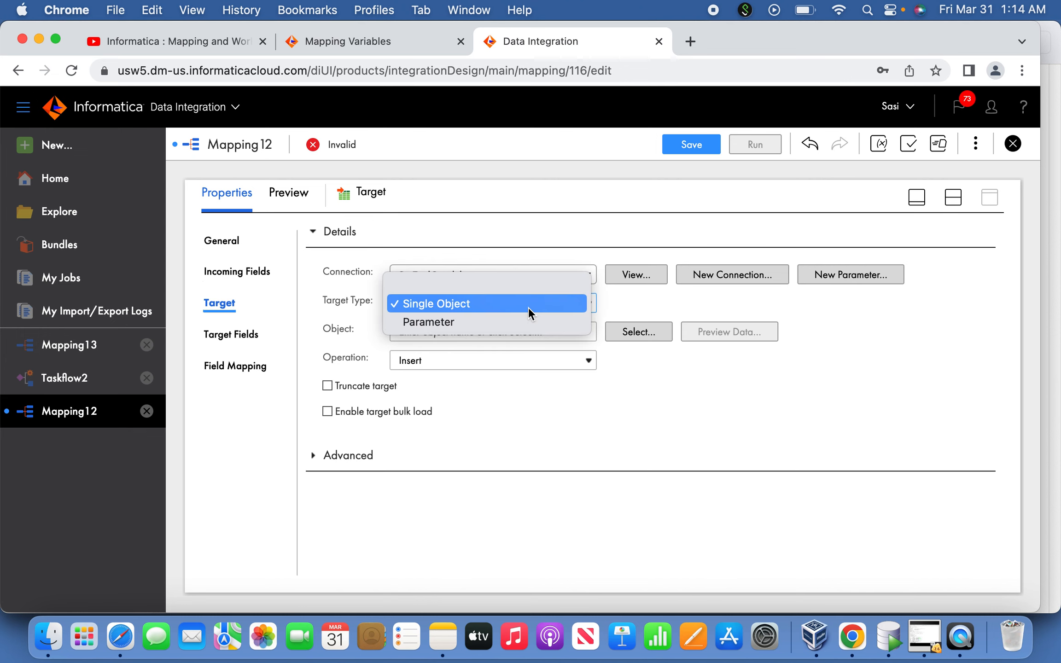
pyautogui.click(632, 328)
pyautogui.click(632, 328)
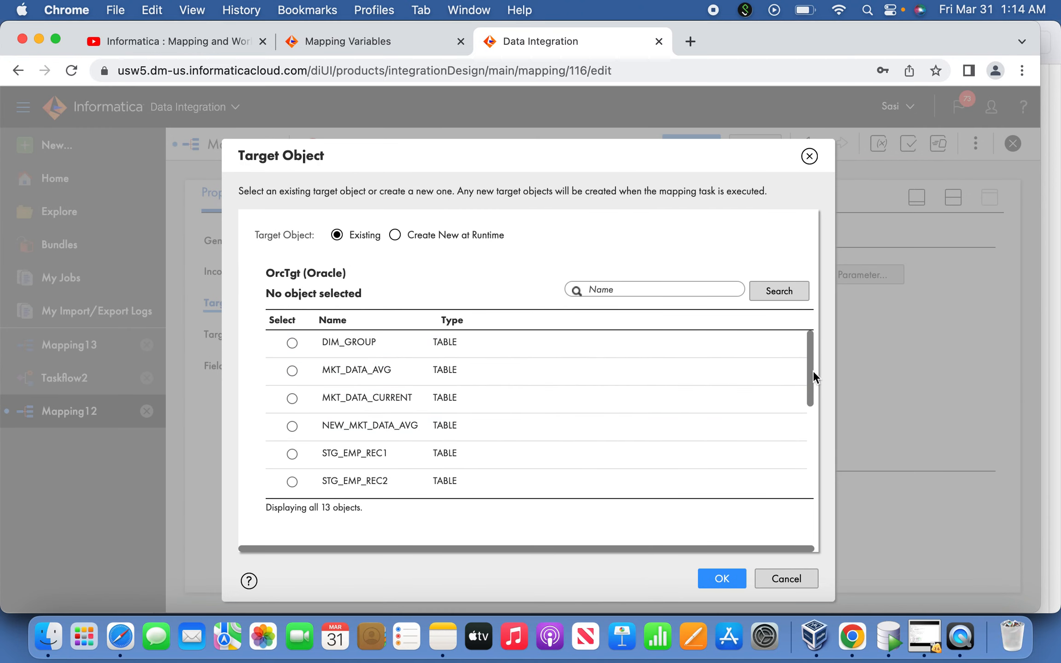
pyautogui.moveTo(814, 372); pyautogui.dragTo(812, 435)
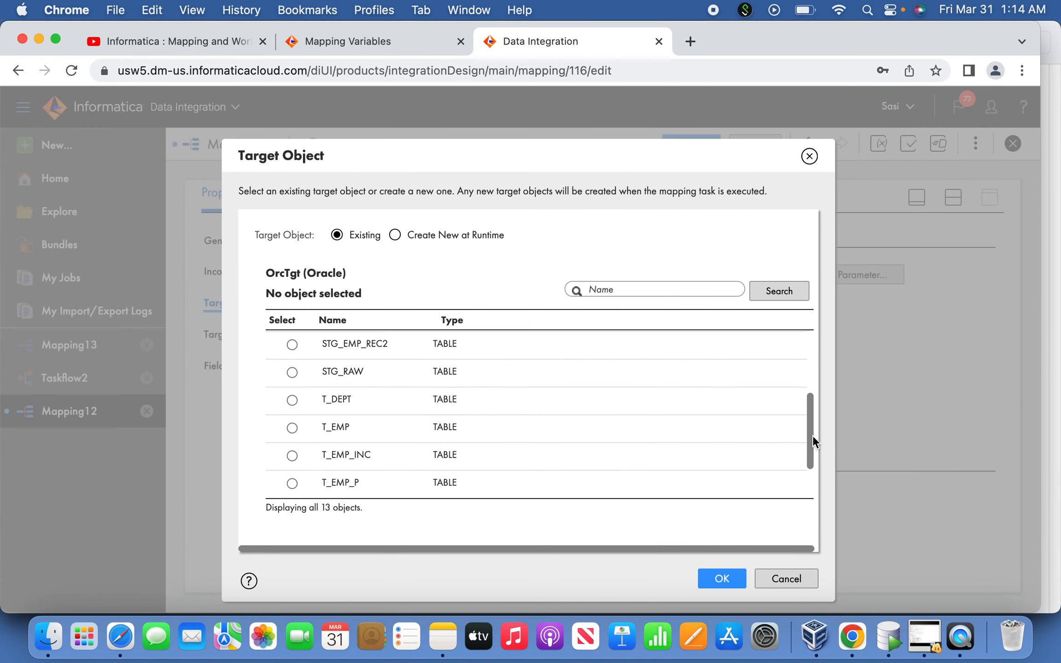
pyautogui.click(313, 369)
pyautogui.click(720, 578)
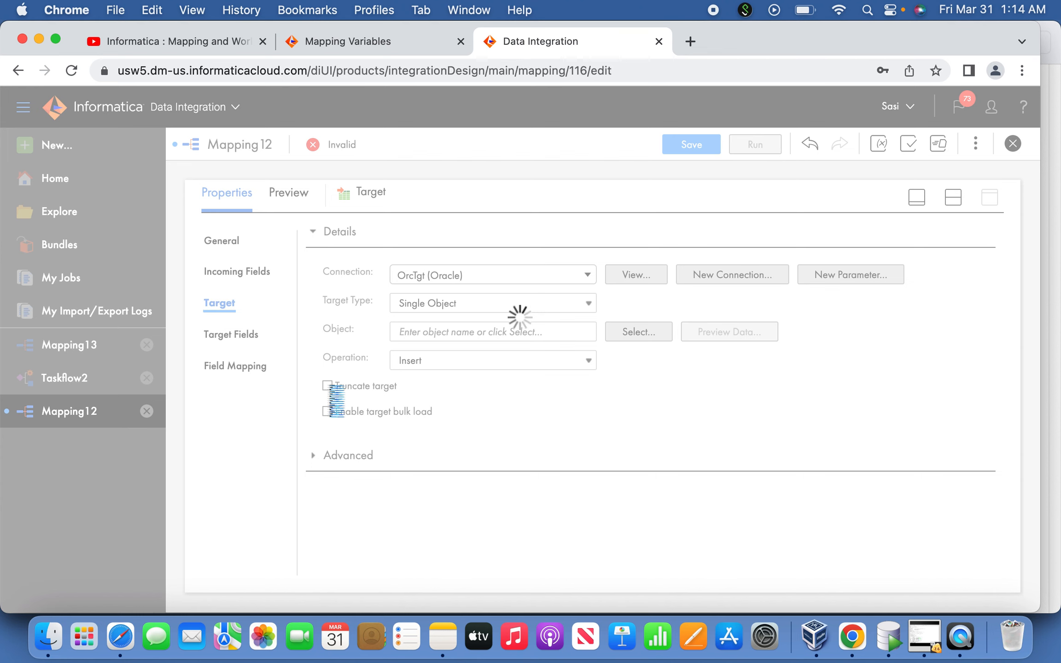
pyautogui.click(328, 386)
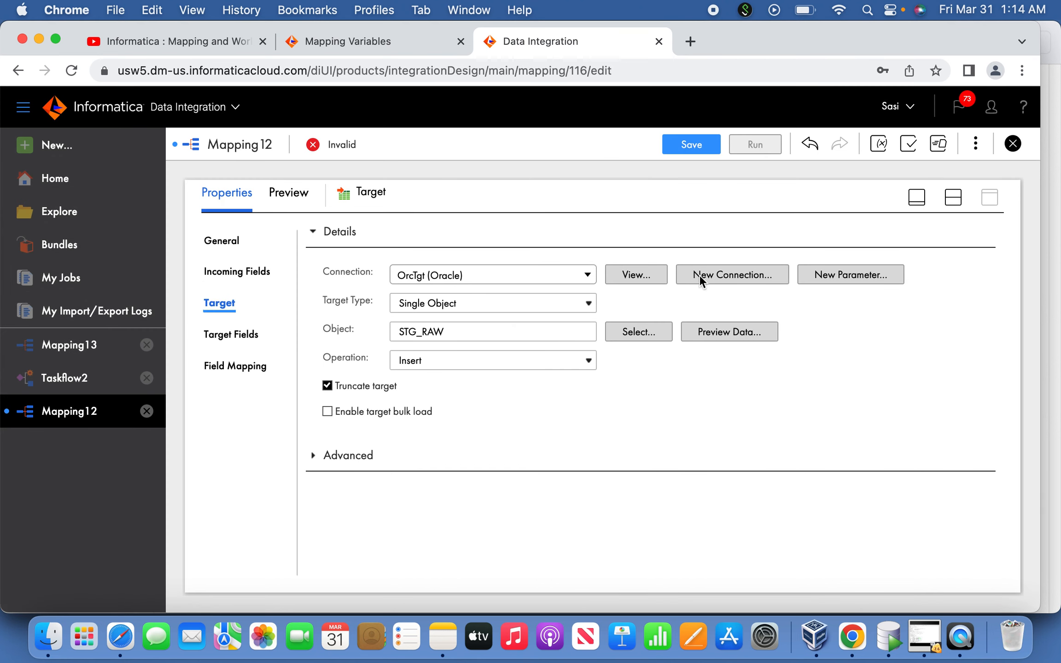
pyautogui.click(917, 198)
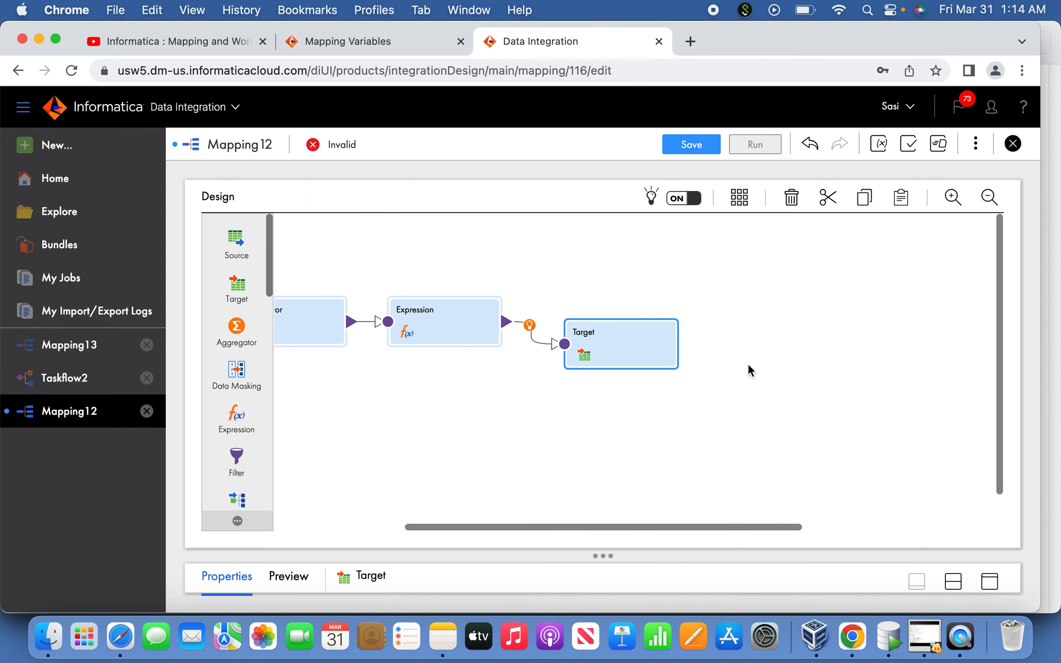
# Map the incoming field EMPNO to FIELD1 and o_totalRecCnt to FIELD2 in the Target's field mapping
pyautogui.click(650, 351)
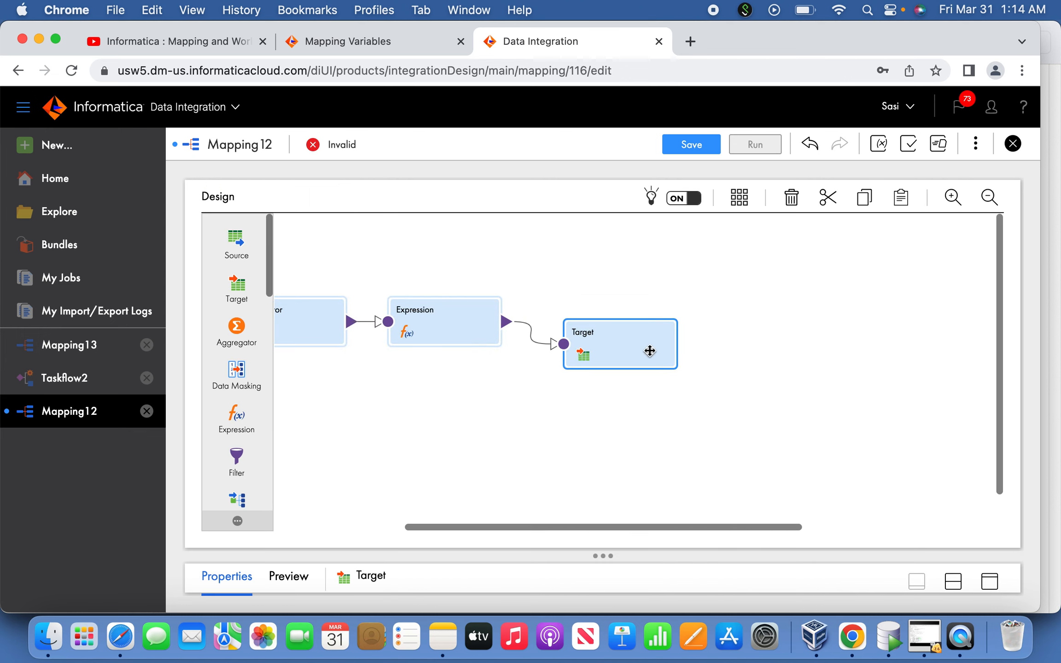
pyautogui.click(982, 579)
pyautogui.click(241, 369)
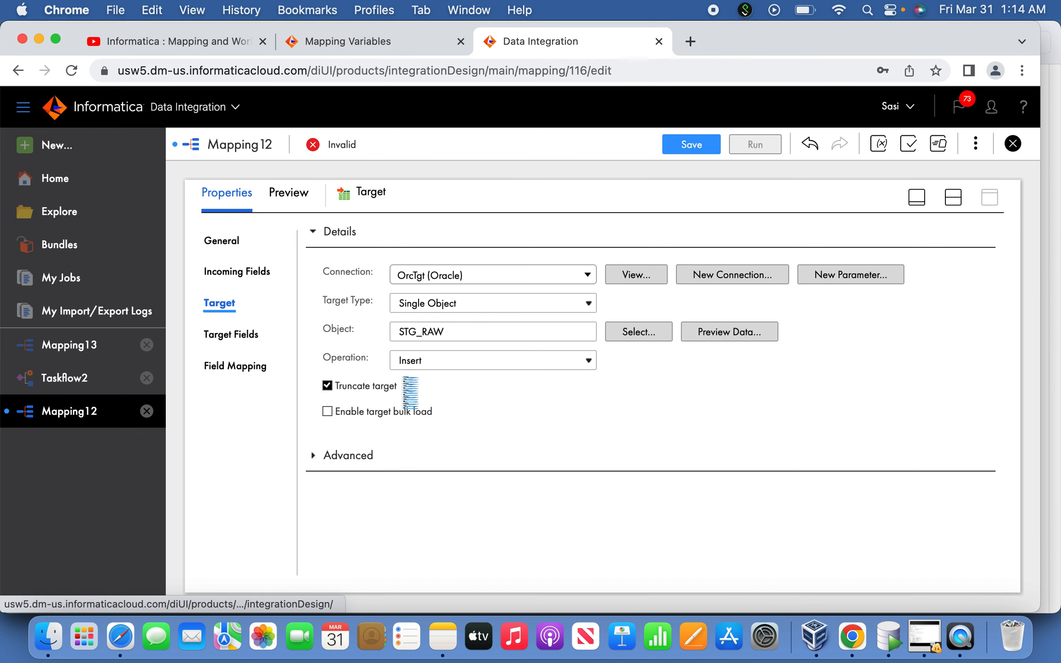
pyautogui.moveTo(362, 356); pyautogui.dragTo(586, 334)
pyautogui.moveTo(359, 330); pyautogui.dragTo(600, 354)
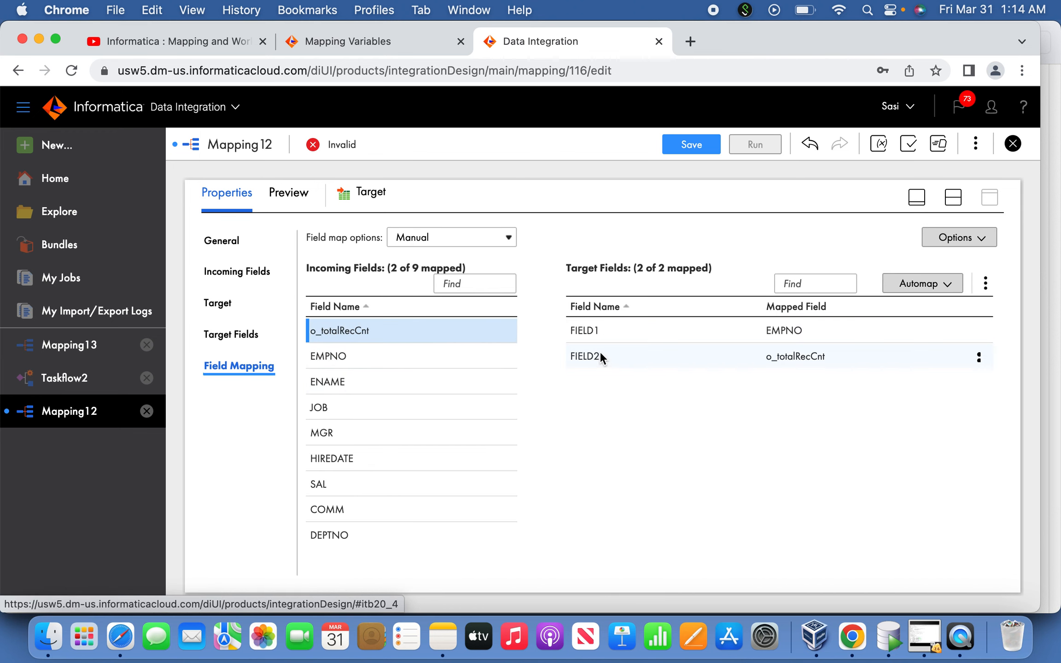
# Save Mapping12, return to the design canvas and dismiss the save notification
pyautogui.click(697, 146)
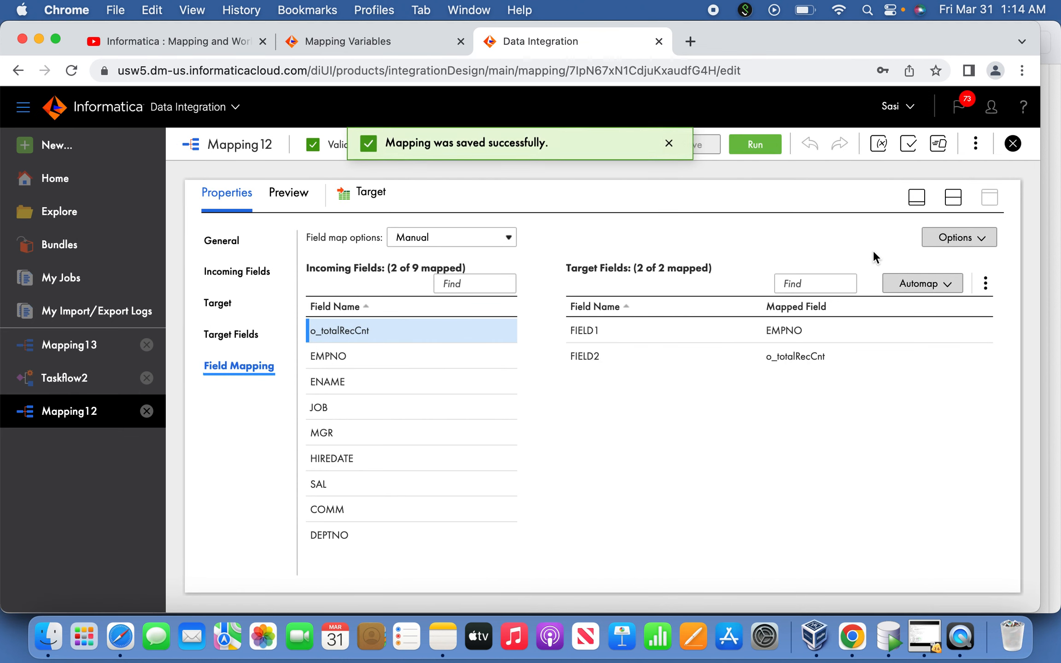
pyautogui.click(915, 198)
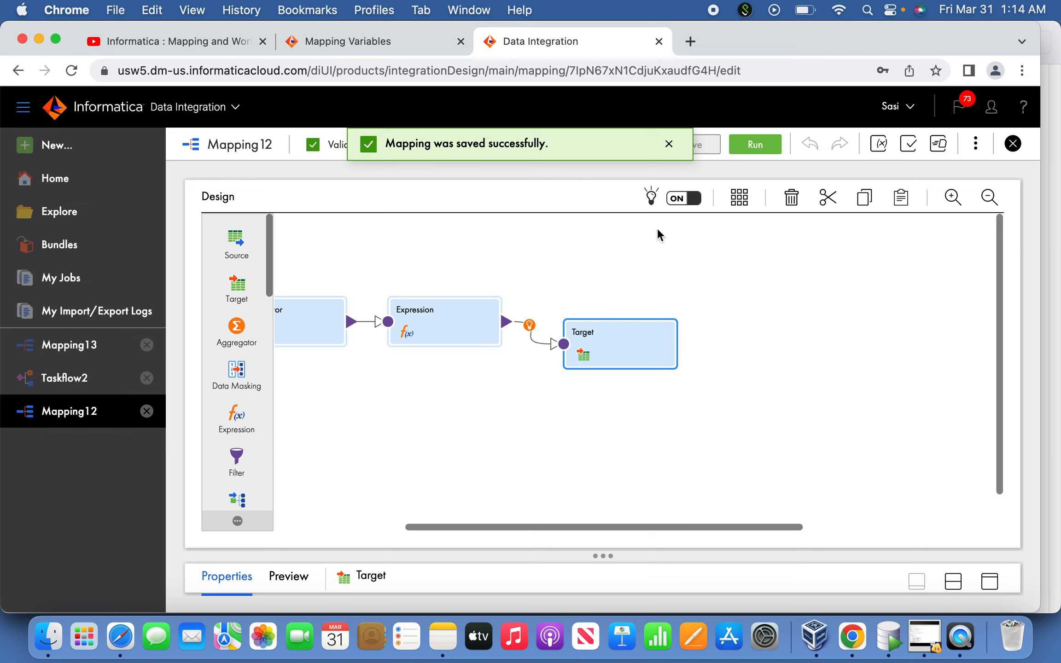
pyautogui.click(670, 145)
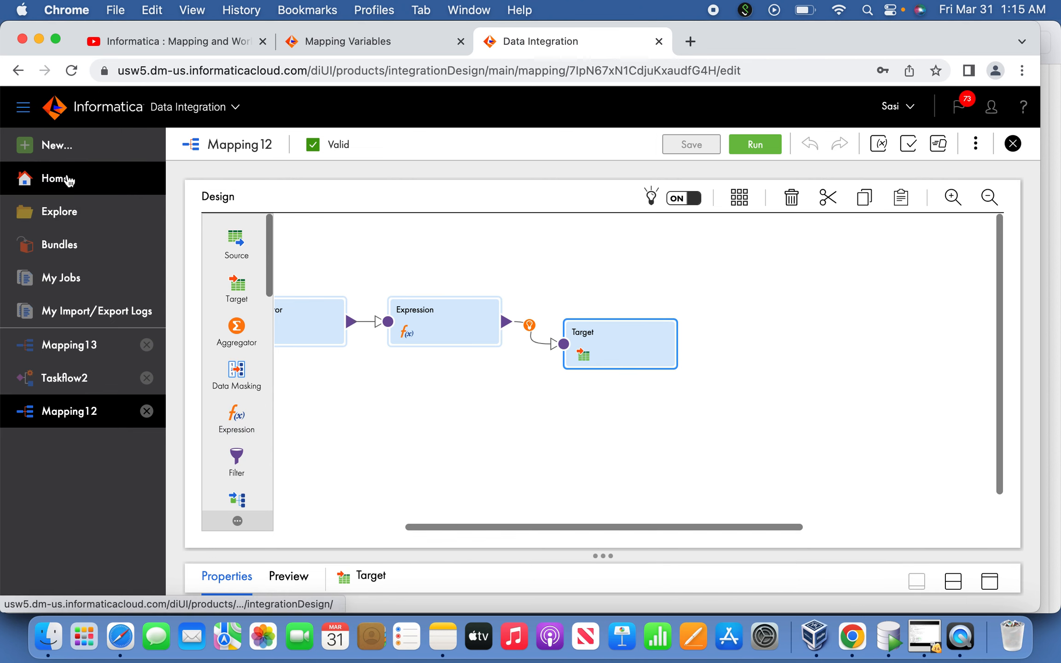
# Consult the Mapping #2 plan in Notes, then create a new blank mapping in Chrome
pyautogui.press('super+Tab')
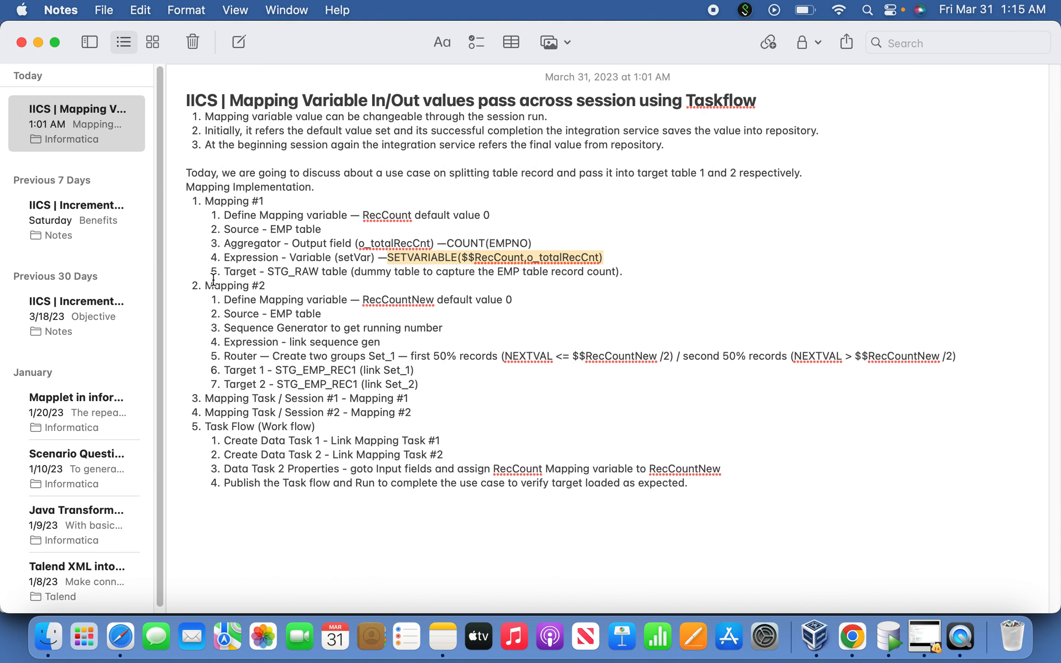
pyautogui.moveTo(204, 284); pyautogui.dragTo(275, 287)
pyautogui.click(318, 344)
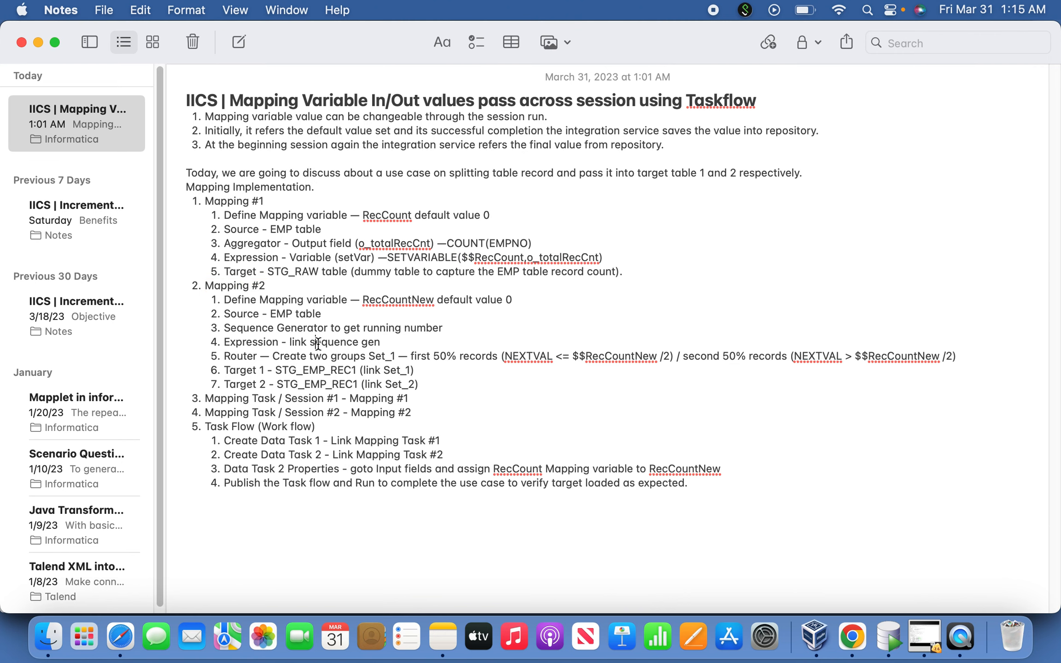
pyautogui.press('super+Tab')
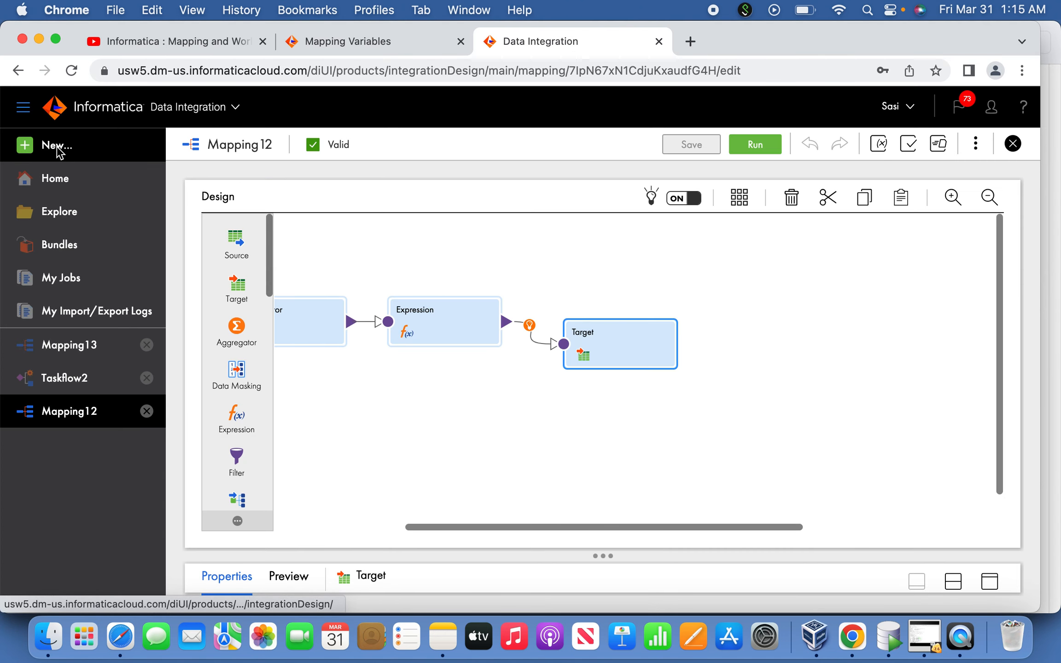
pyautogui.click(58, 145)
pyautogui.click(234, 257)
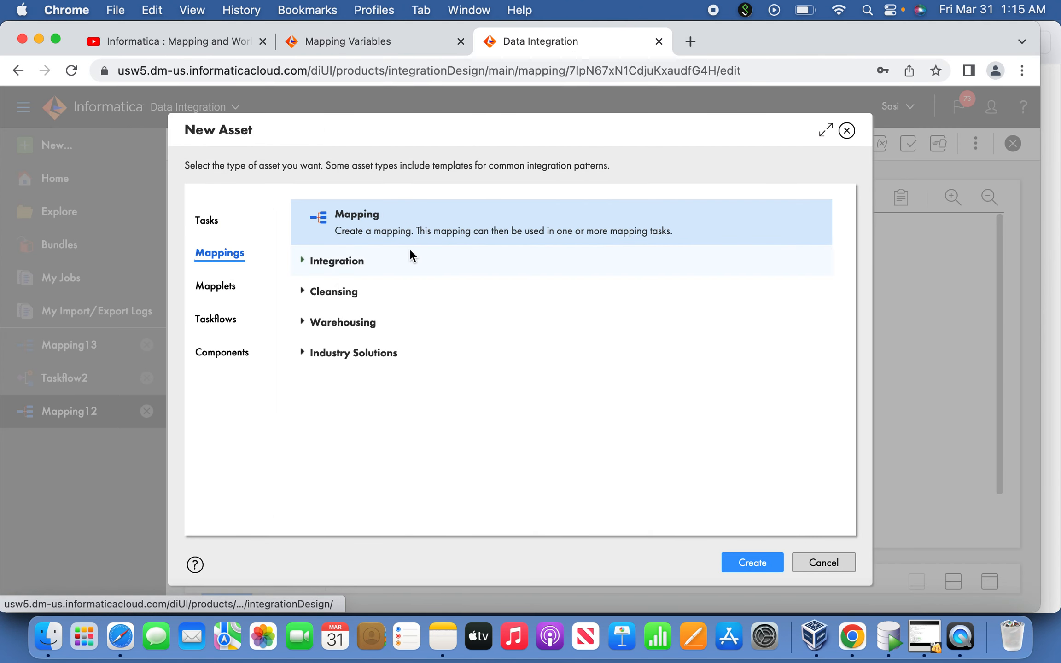
pyautogui.click(749, 562)
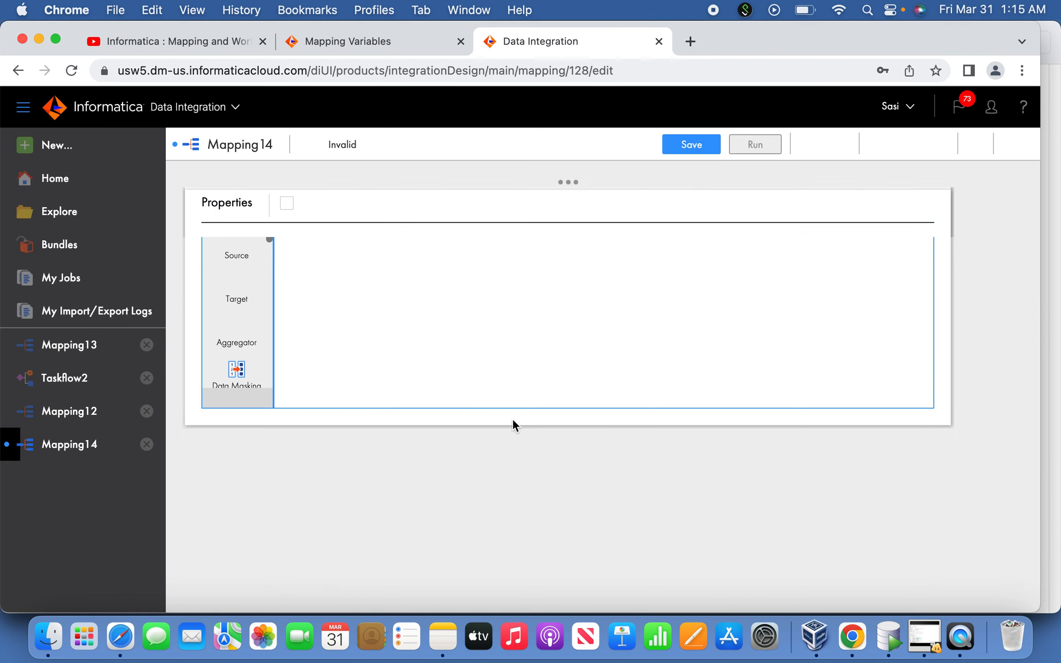
# Set the Source to the OraSrc (Oracle) connection with the single object EMP and return to the design canvas
pyautogui.click(389, 334)
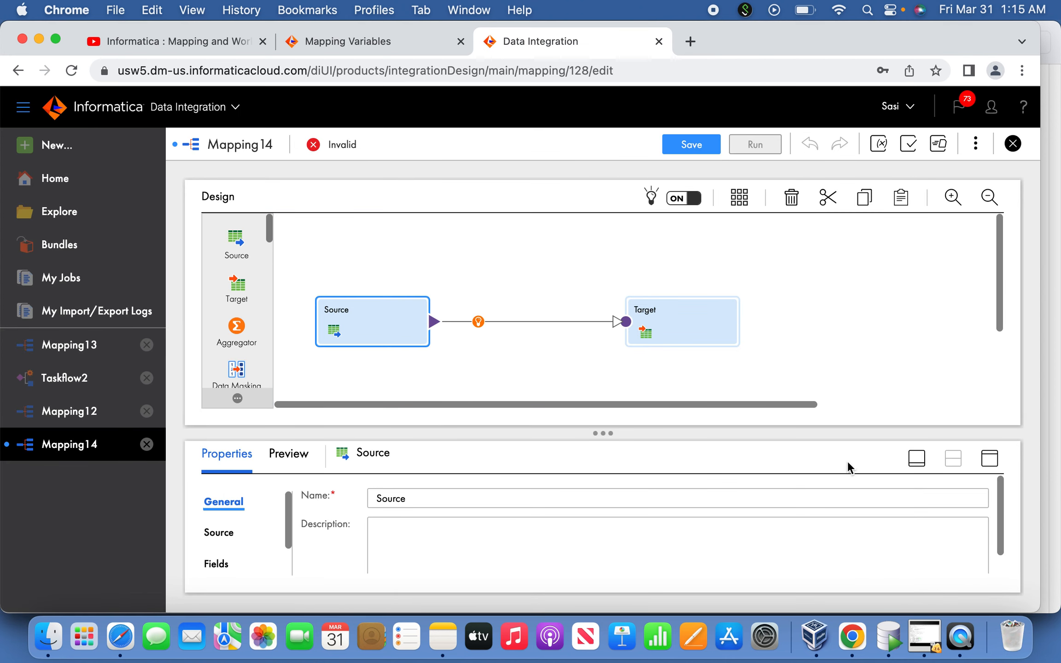
pyautogui.click(988, 458)
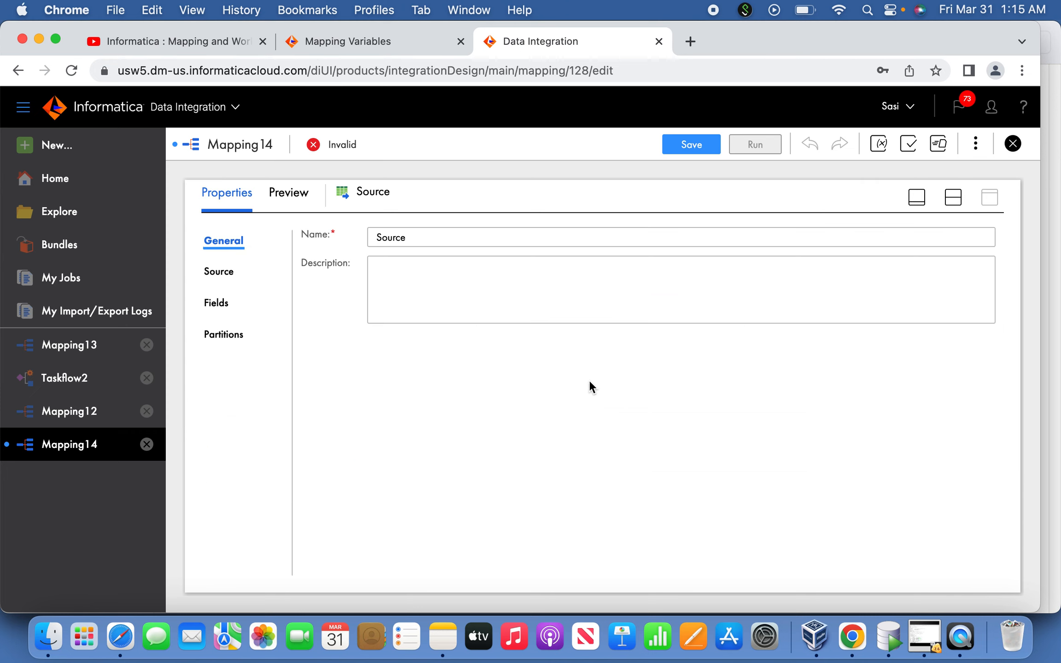
pyautogui.click(221, 275)
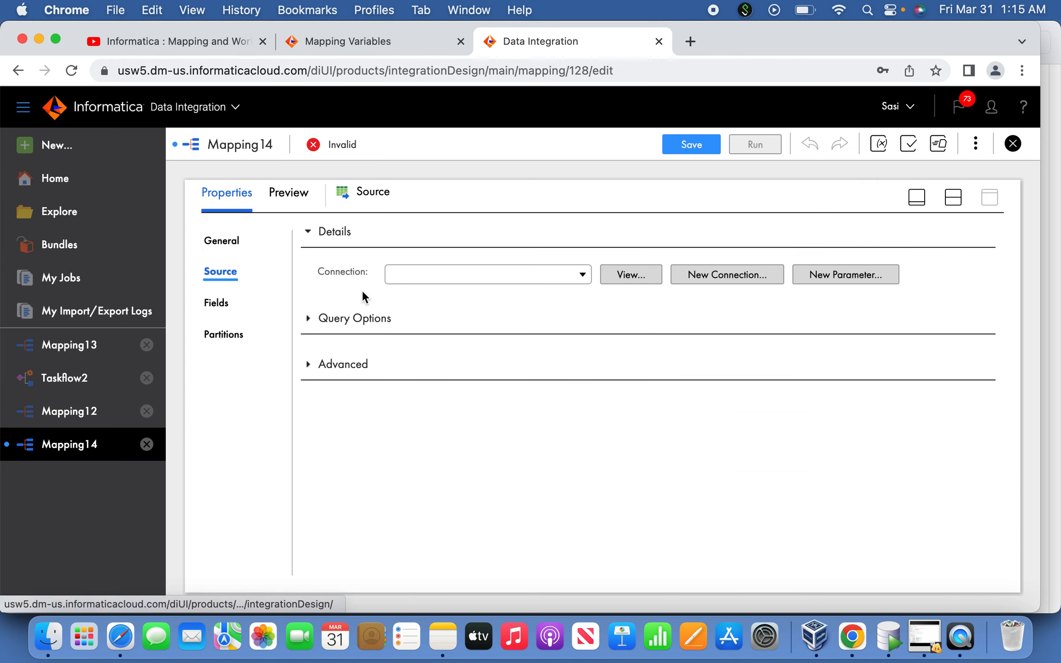
pyautogui.click(439, 281)
pyautogui.click(430, 370)
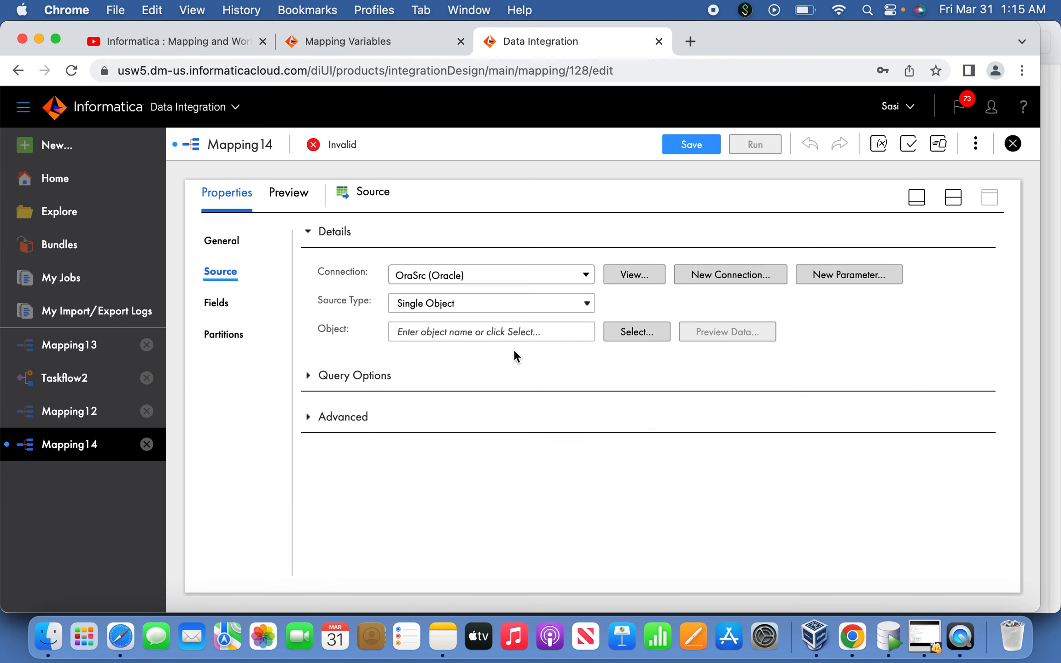
pyautogui.click(635, 332)
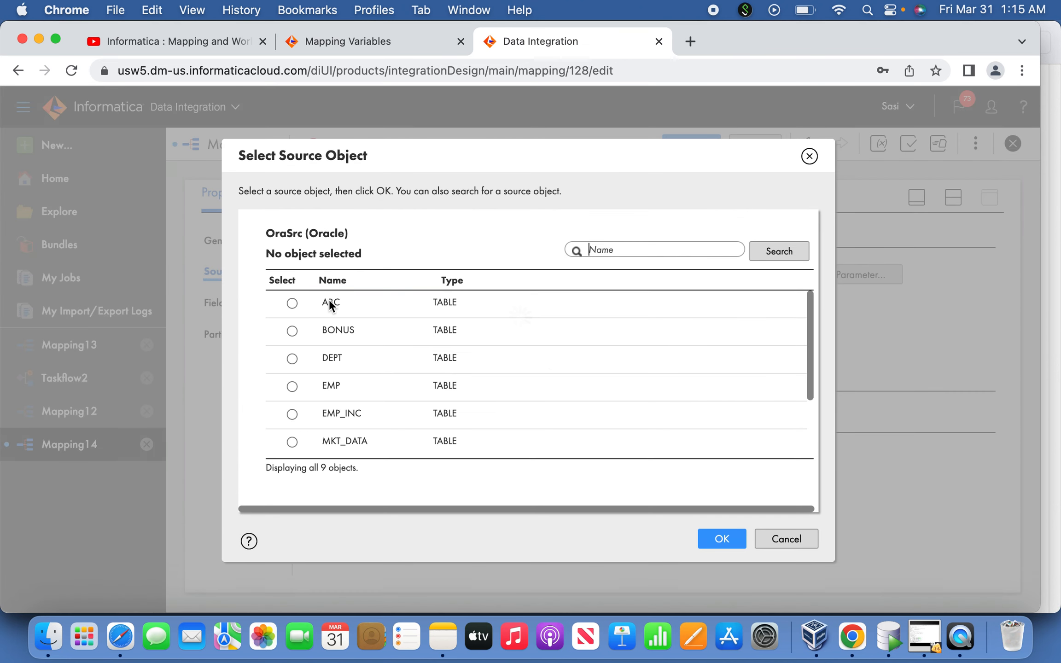
pyautogui.click(292, 386)
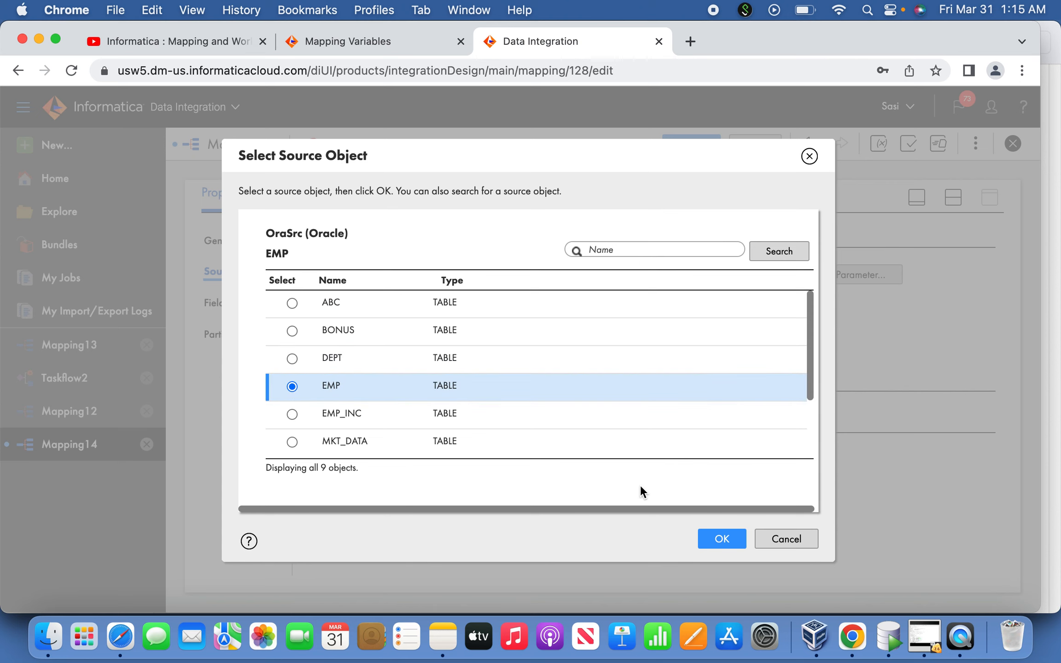
pyautogui.click(714, 540)
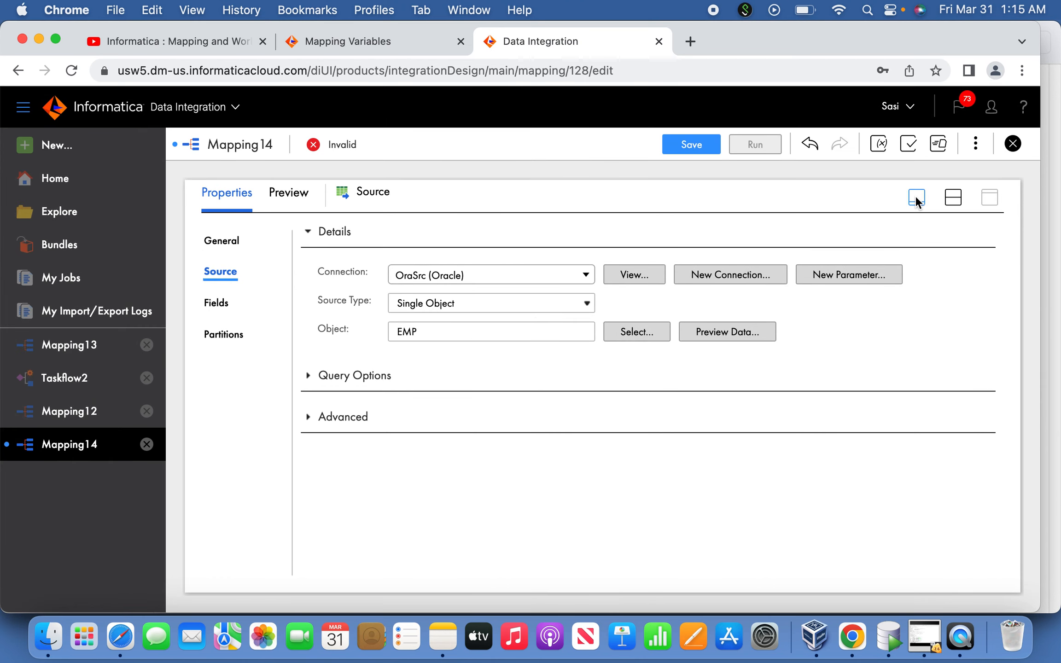
pyautogui.click(915, 196)
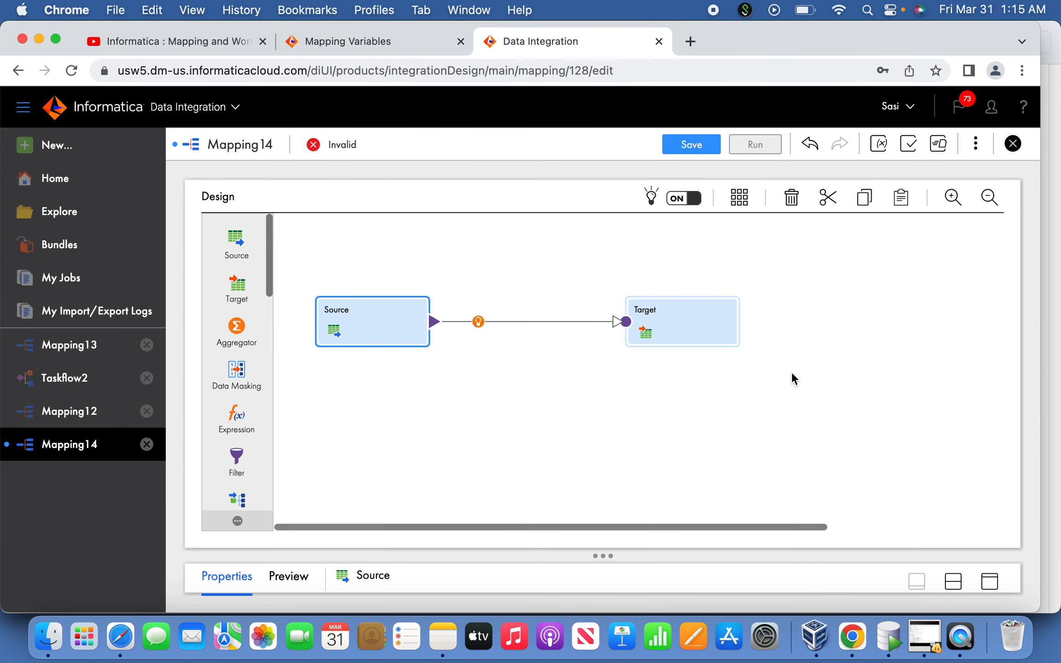
# Add an in-out parameter named RecCountNew, copying the name from the Notes plan, with default value 0
pyautogui.click(975, 148)
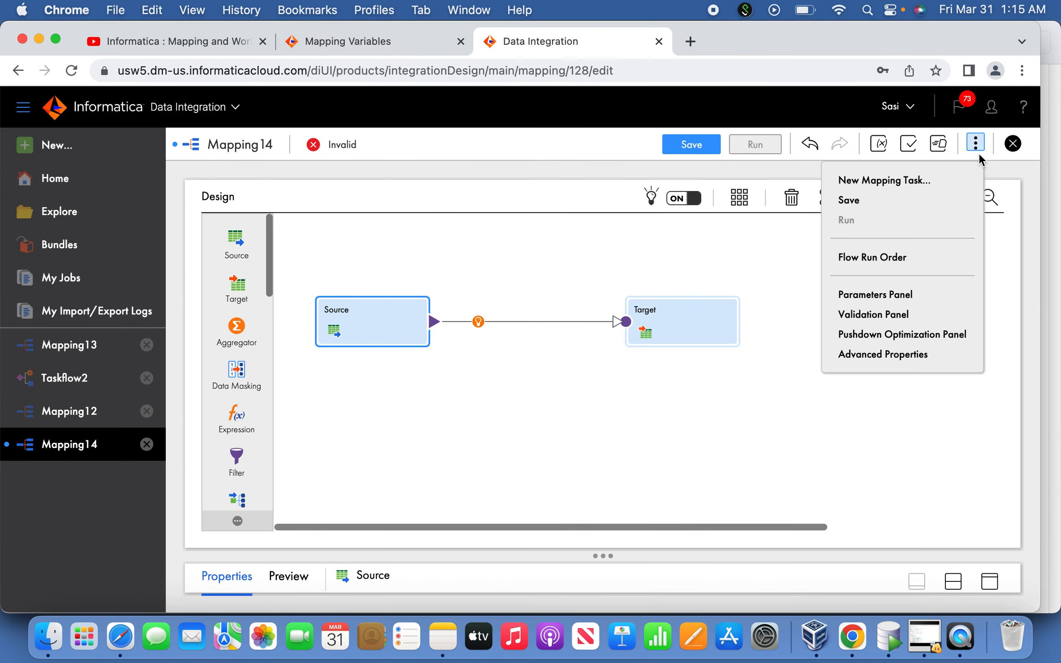
pyautogui.click(891, 297)
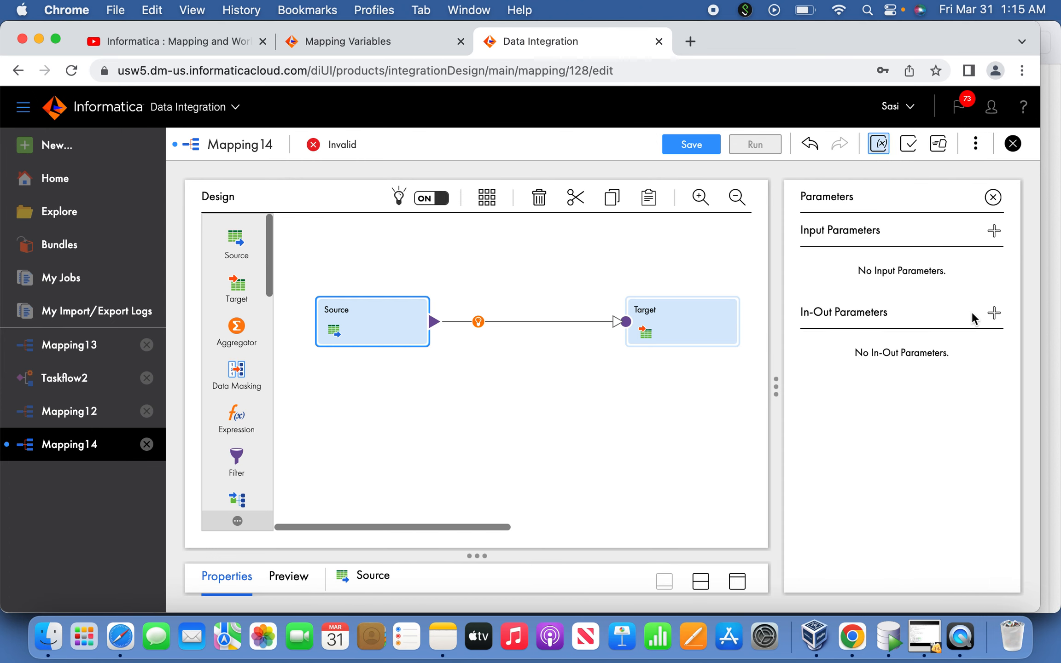
pyautogui.click(991, 312)
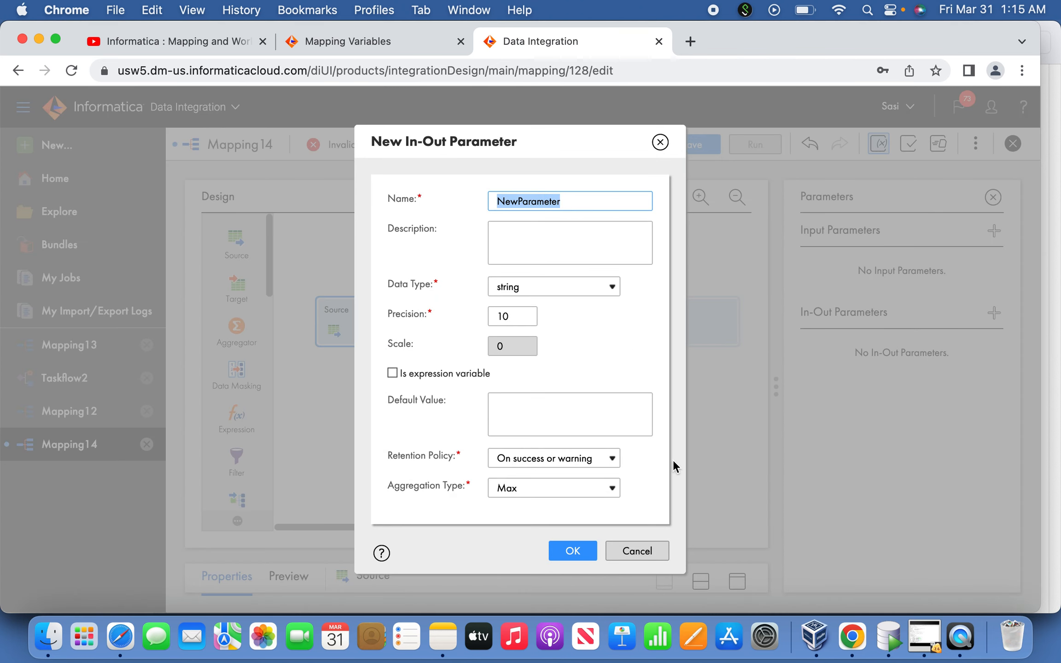
pyautogui.click(443, 637)
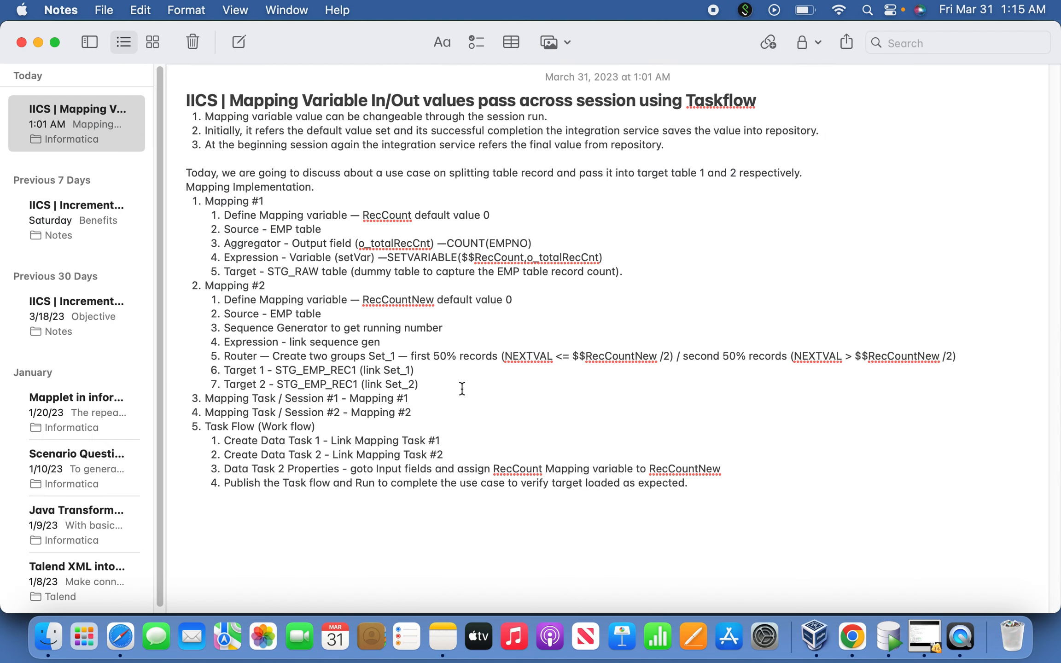
pyautogui.doubleClick(413, 301)
pyautogui.press('super+c')
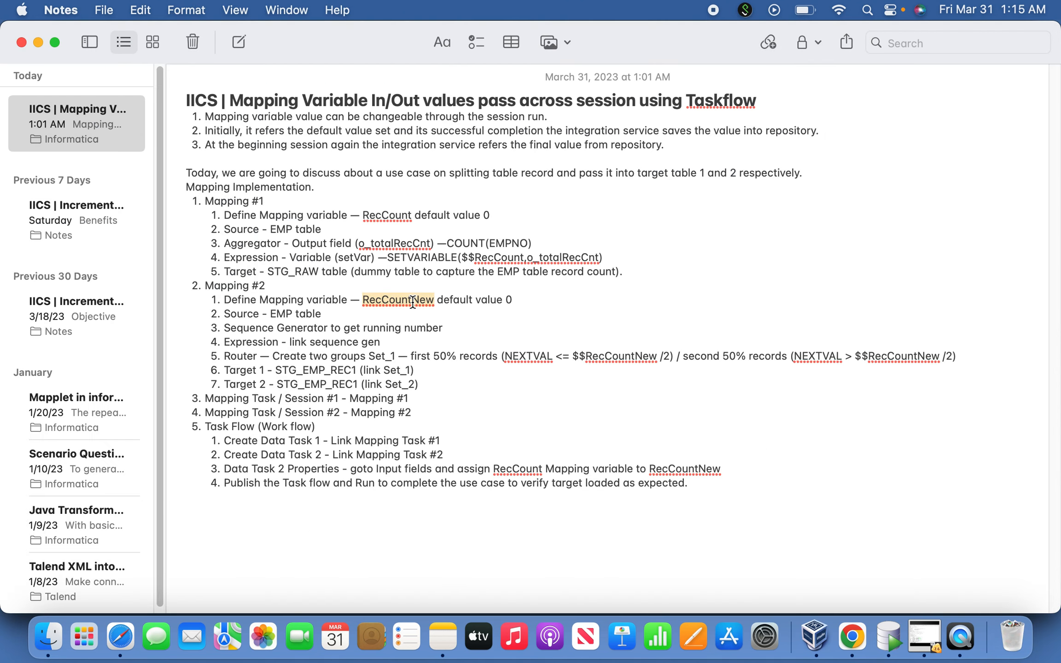
pyautogui.press('super+Tab')
pyautogui.press('super+v')
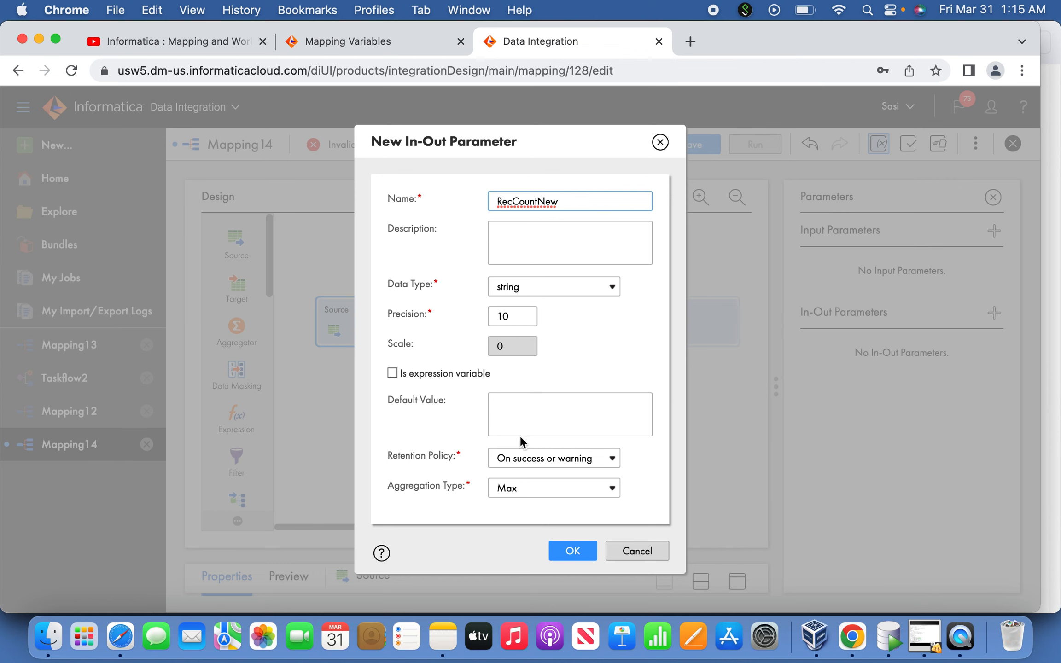
pyautogui.click(525, 415)
pyautogui.write('0')
pyautogui.click(584, 556)
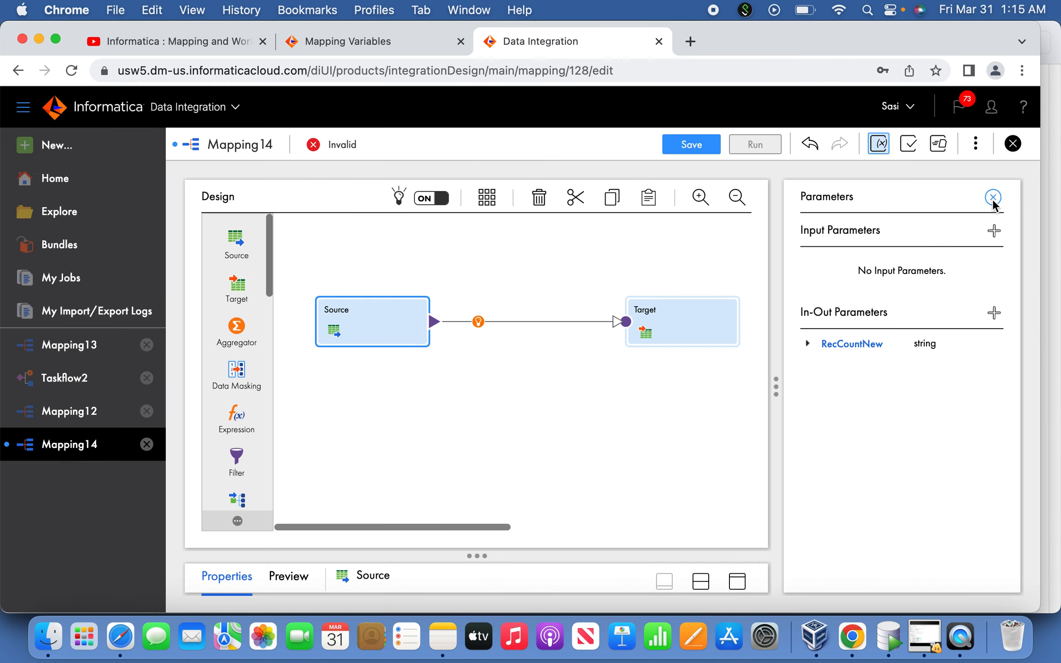
pyautogui.click(993, 197)
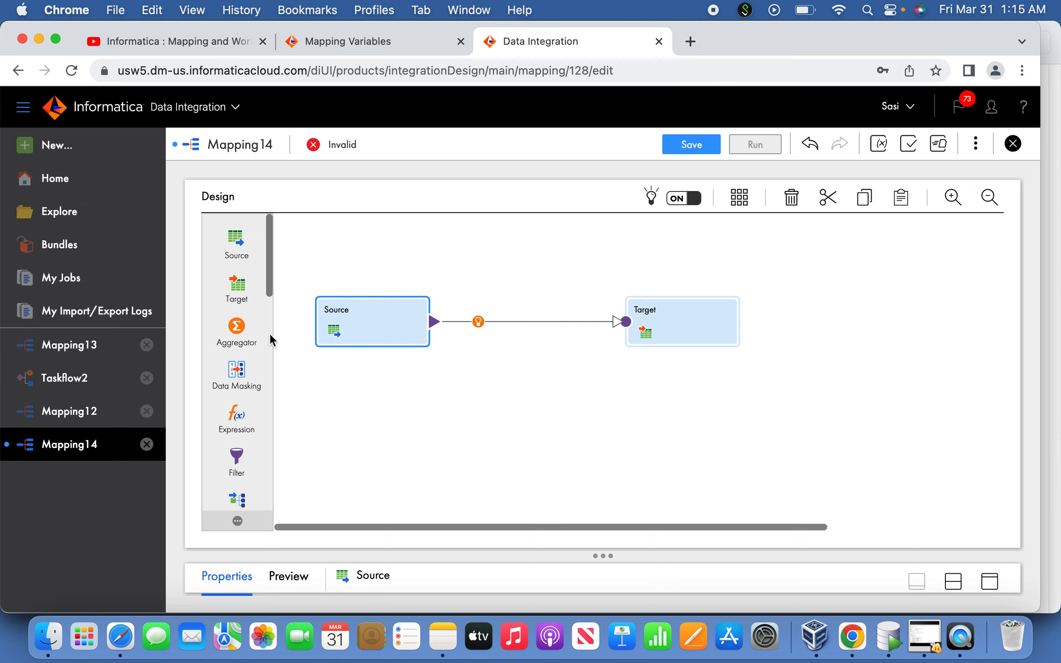
# Add a Sequence transformation below the Source and disable its incoming fields
pyautogui.moveTo(270, 284); pyautogui.dragTo(356, 412)
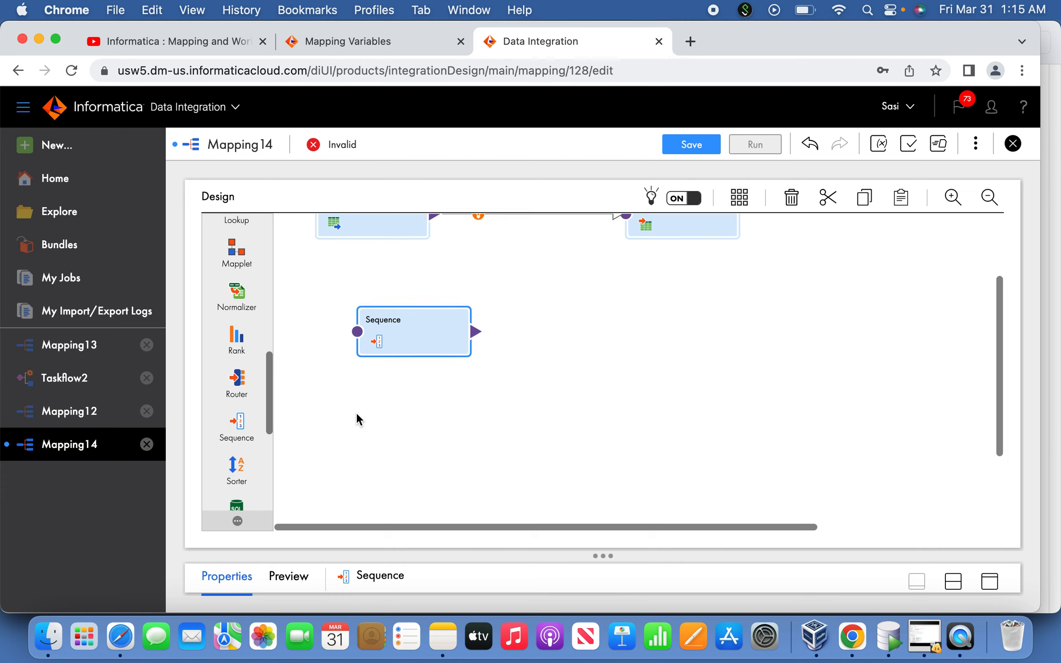
pyautogui.scroll(-2, 452, 311)
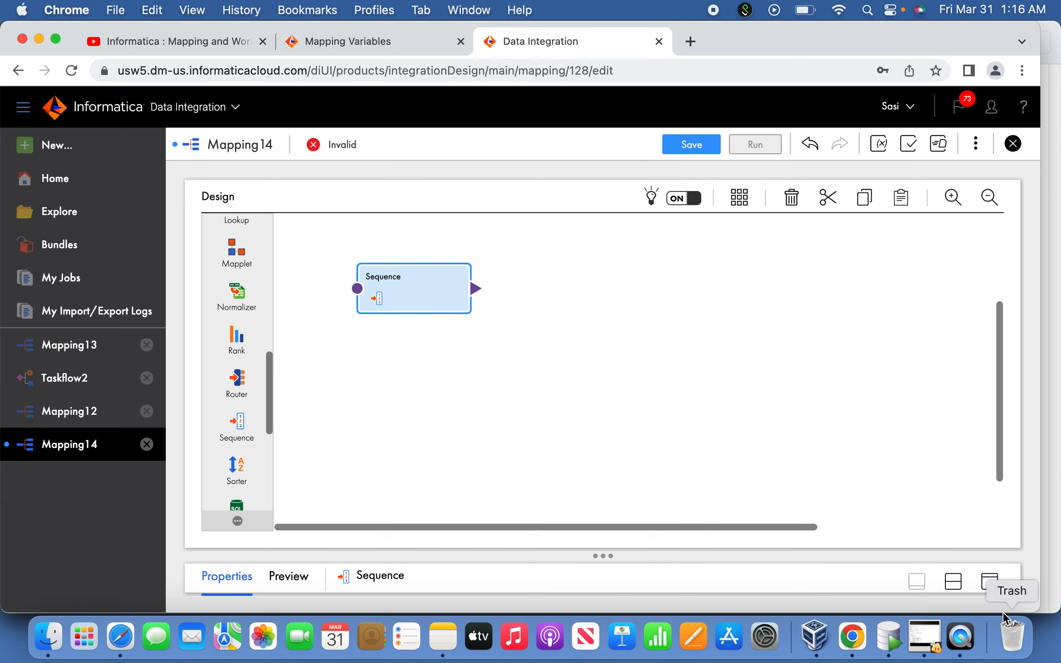
pyautogui.click(990, 583)
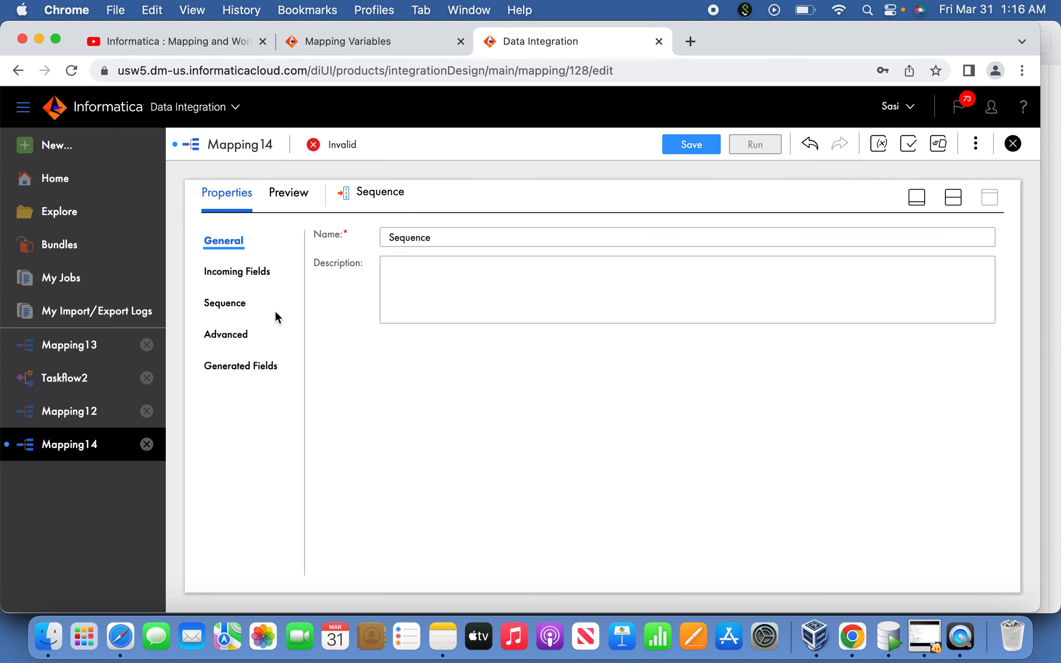
pyautogui.click(245, 335)
pyautogui.click(327, 289)
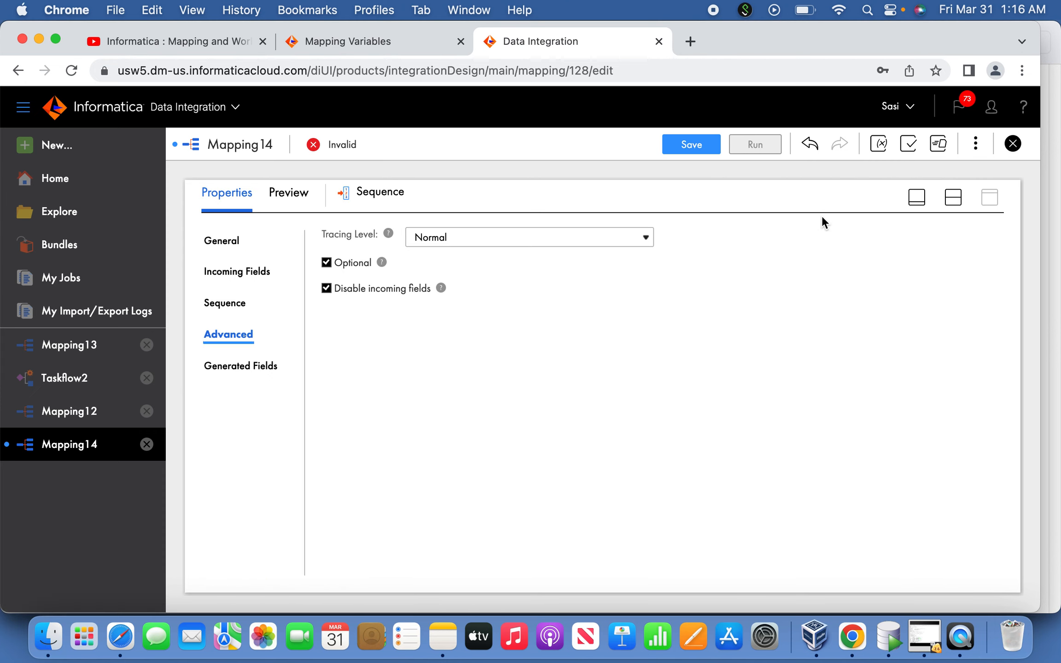
pyautogui.click(916, 197)
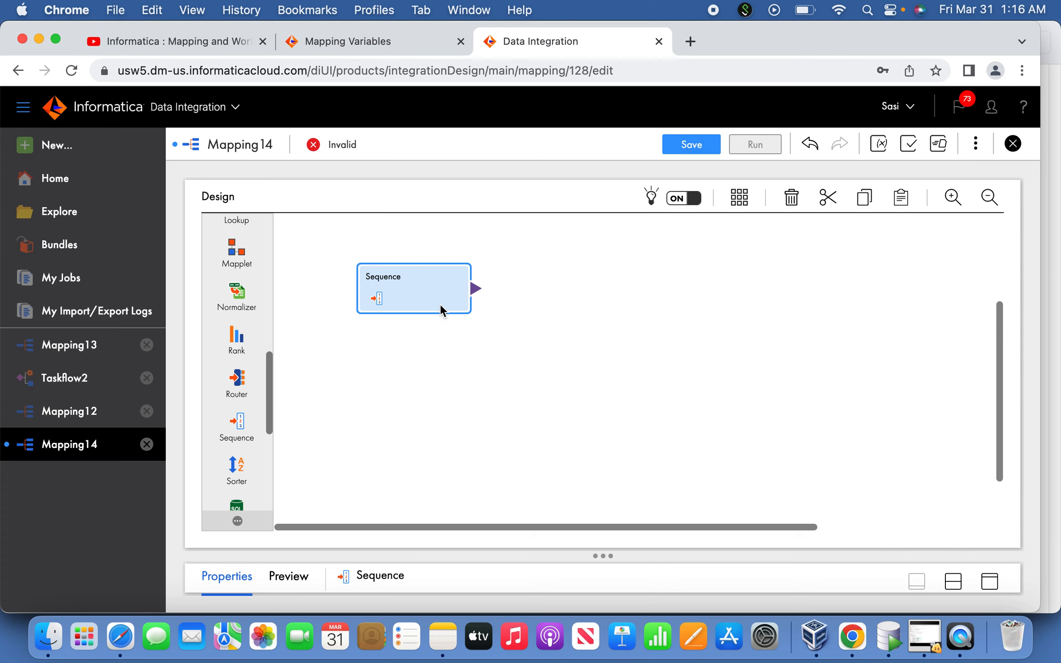
pyautogui.moveTo(432, 295); pyautogui.dragTo(408, 276)
# Check the Mapping #2 plan in Notes, then add an Expression transformation between Source and Target in Chrome
pyautogui.press('super+Tab')
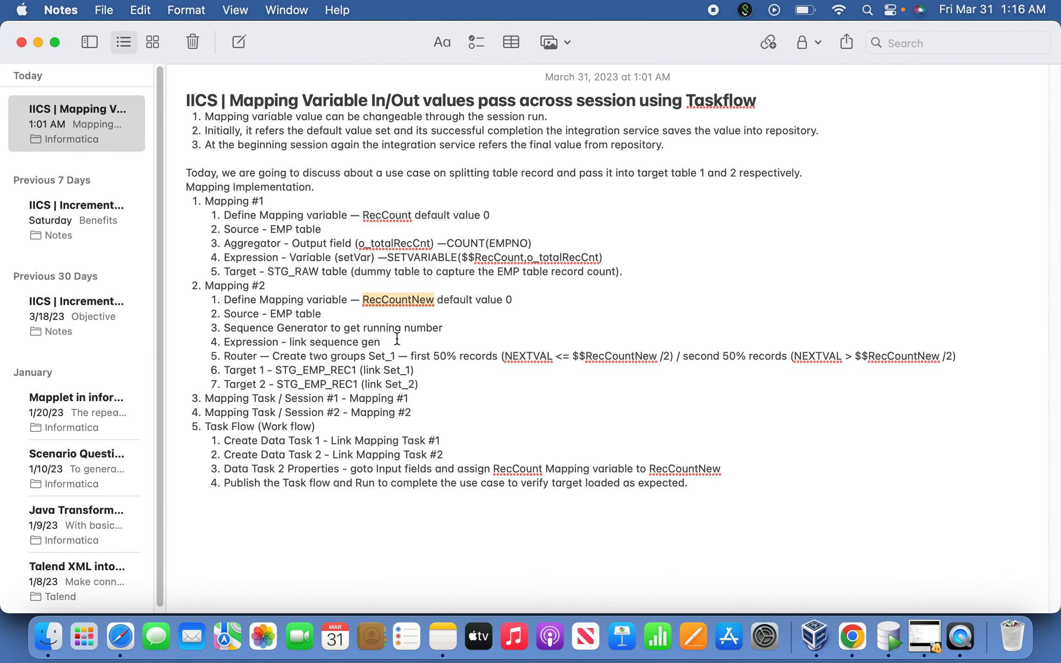
pyautogui.press('super+Tab')
pyautogui.moveTo(997, 394); pyautogui.dragTo(946, 324)
pyautogui.scroll(5, 267, 316)
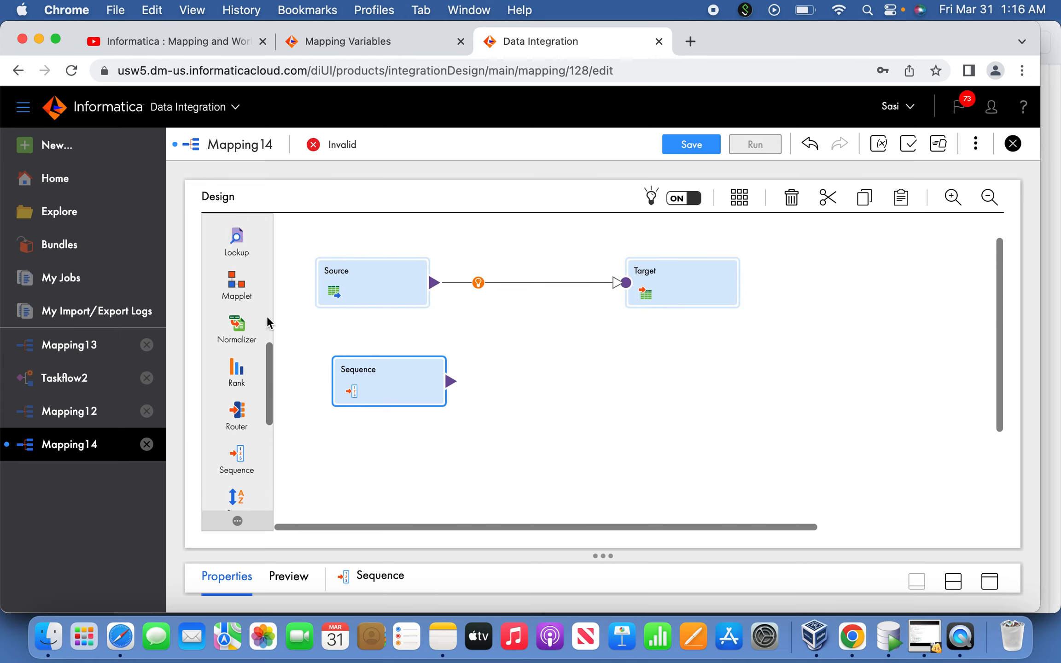
pyautogui.moveTo(236, 316); pyautogui.dragTo(483, 327)
# Delete the link from Source to Target and link both Source and Sequence to the Expression
pyautogui.click(513, 262)
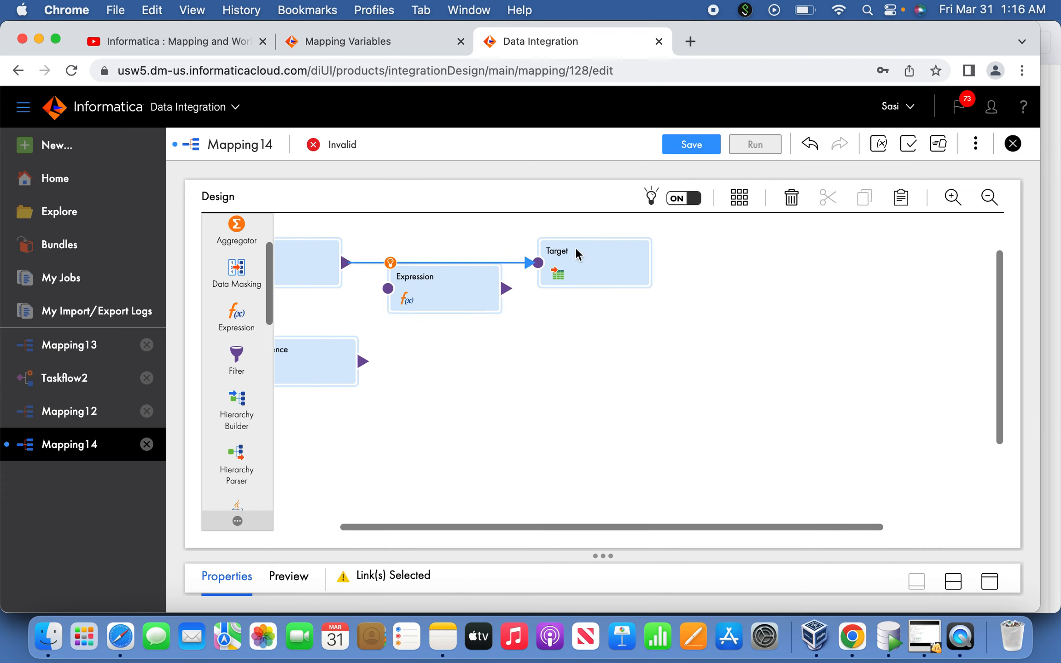
pyautogui.click(791, 198)
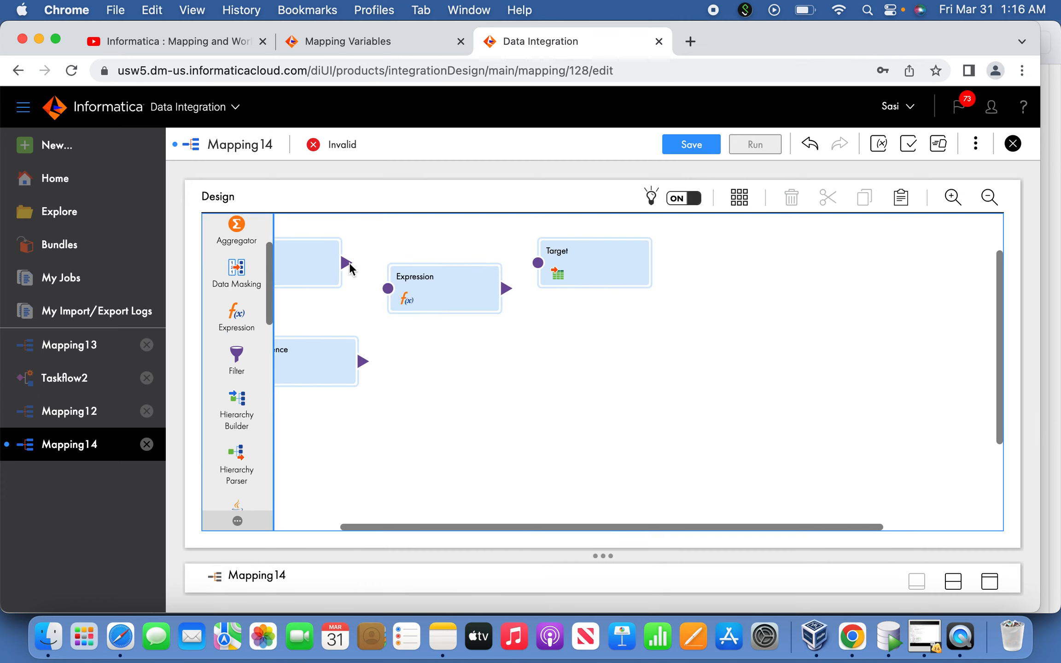
pyautogui.moveTo(346, 263); pyautogui.dragTo(388, 289)
pyautogui.moveTo(363, 363); pyautogui.dragTo(388, 289)
# Move the Target away from the Expression, check the plan in Notes, and add a Router transformation in Chrome
pyautogui.click(582, 261)
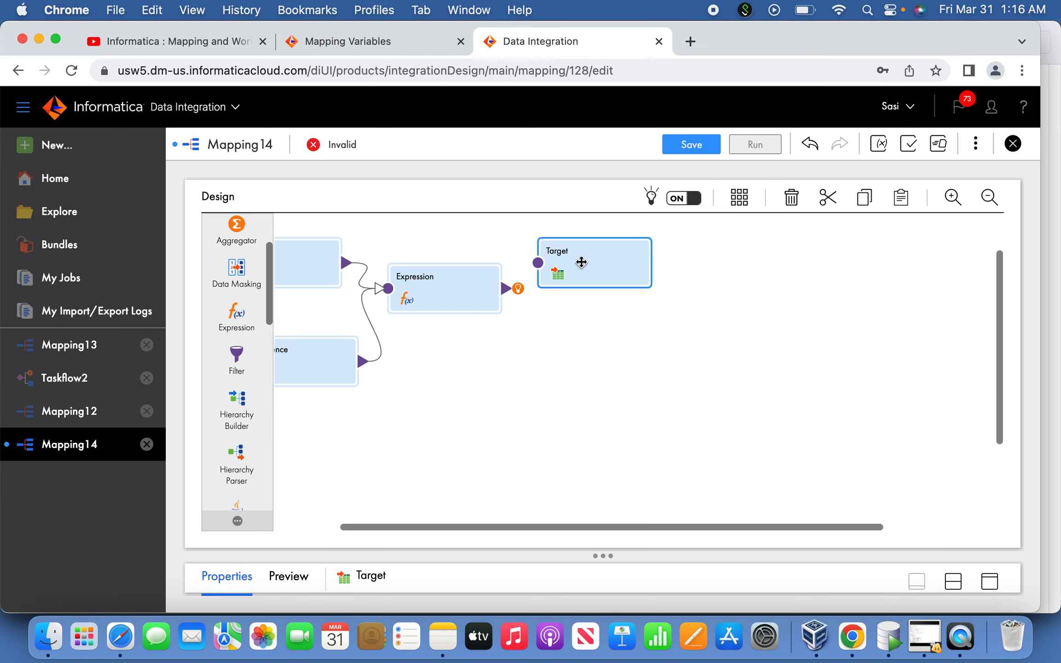
pyautogui.moveTo(582, 262); pyautogui.dragTo(635, 274)
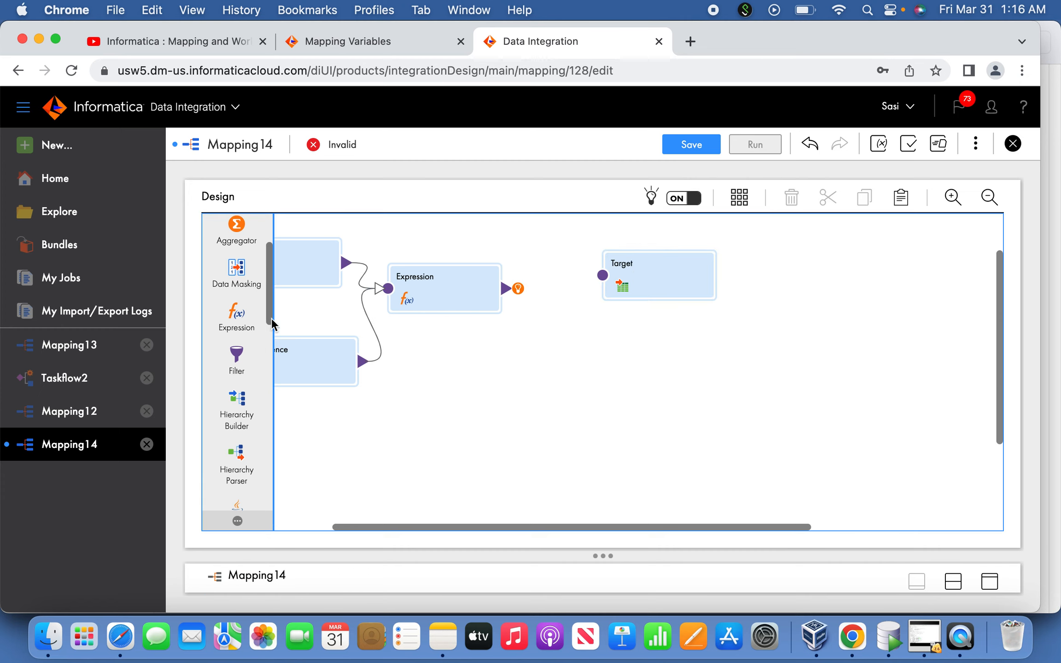
pyautogui.moveTo(271, 299); pyautogui.dragTo(271, 330)
pyautogui.press('cmd+Tab')
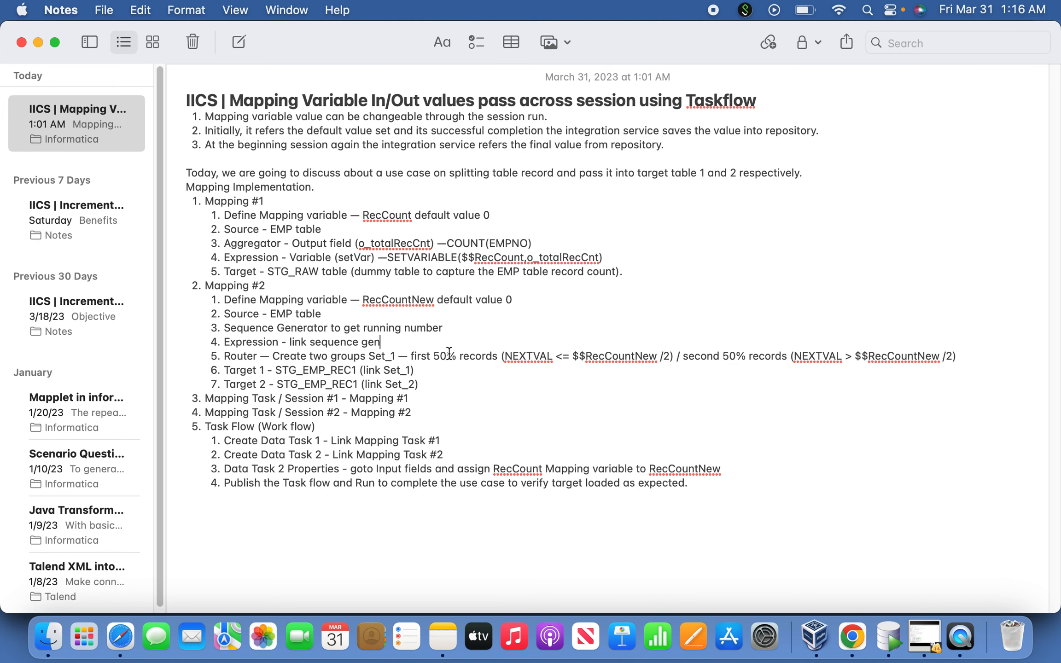
pyautogui.press('super+Tab')
pyautogui.moveTo(638, 264); pyautogui.dragTo(689, 280)
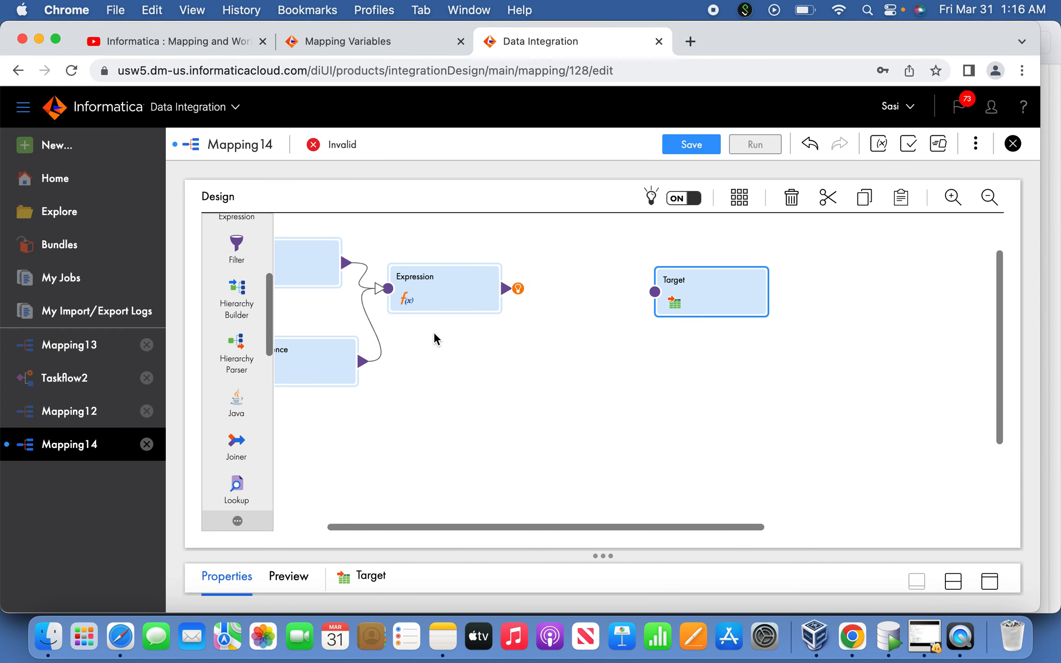
pyautogui.moveTo(271, 340); pyautogui.dragTo(275, 400)
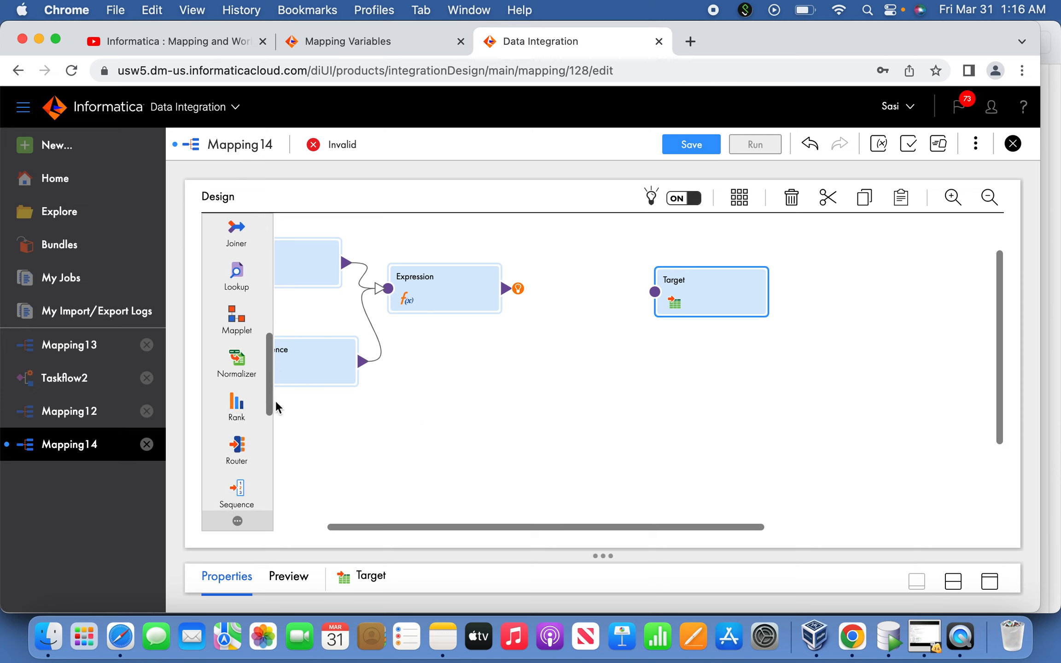
pyautogui.moveTo(252, 450); pyautogui.dragTo(538, 297)
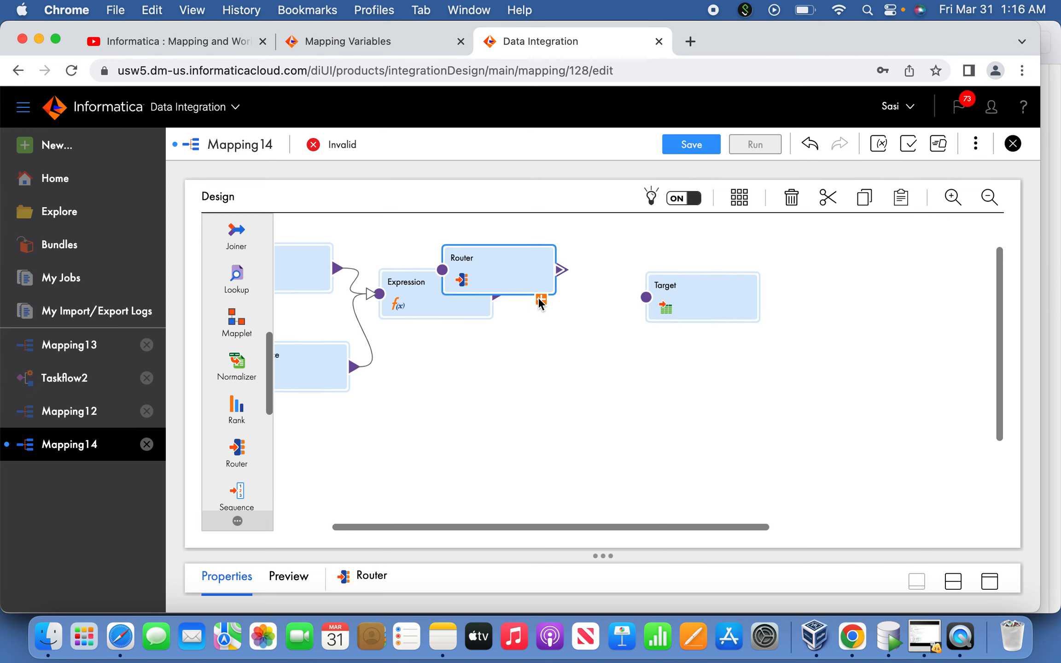
# Arrange the Router between Expression and Target, and link the Expression to the Router
pyautogui.moveTo(608, 315); pyautogui.dragTo(674, 319)
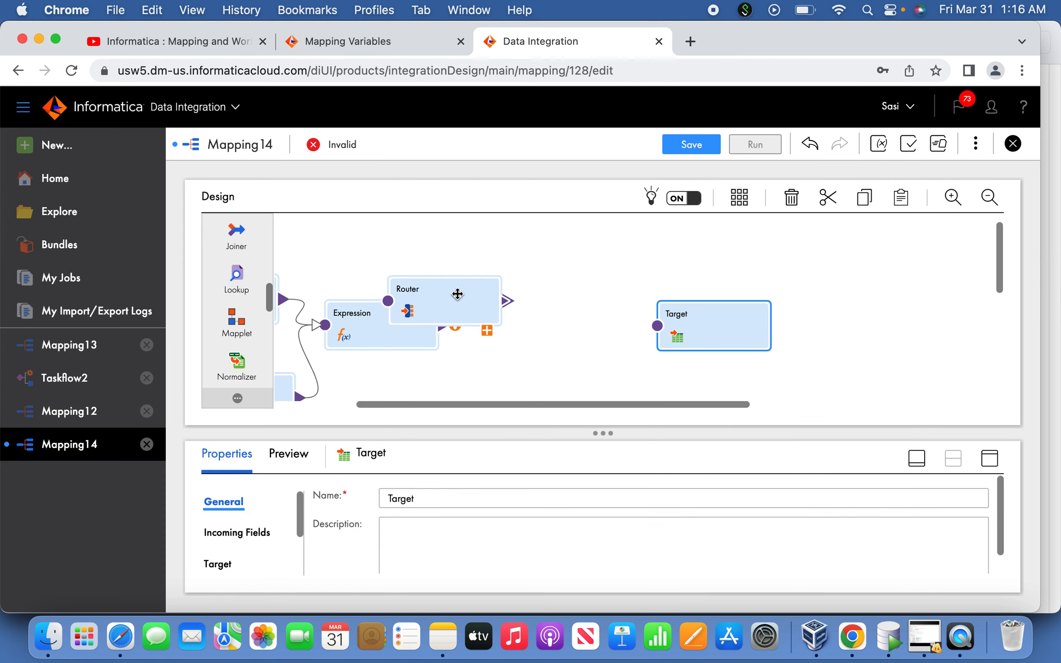
pyautogui.moveTo(456, 295); pyautogui.dragTo(562, 321)
pyautogui.moveTo(443, 325); pyautogui.dragTo(513, 328)
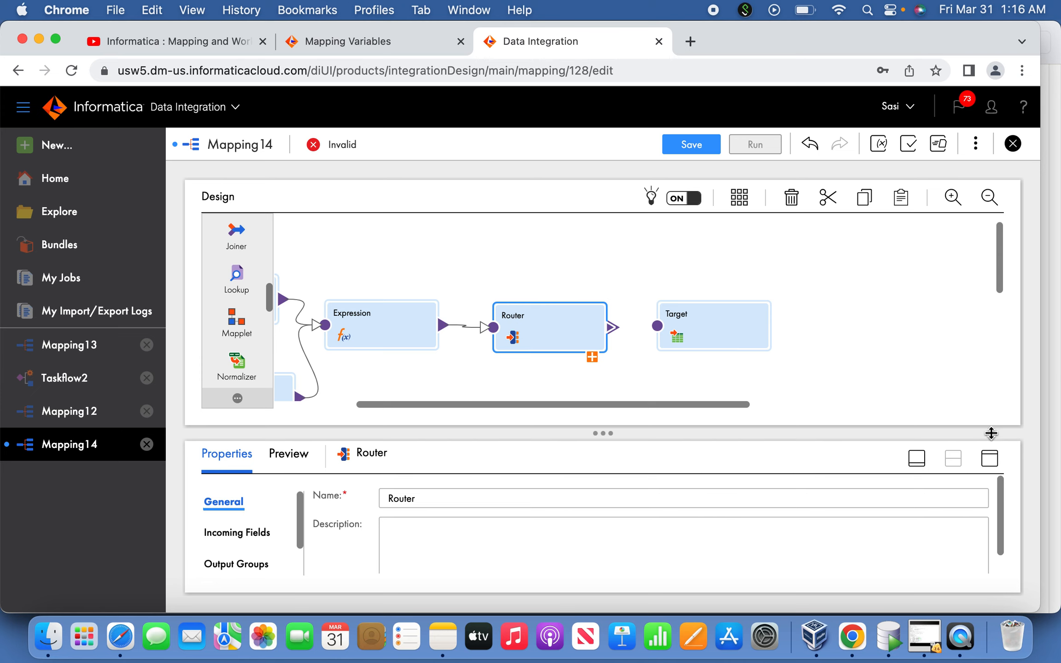
pyautogui.click(990, 459)
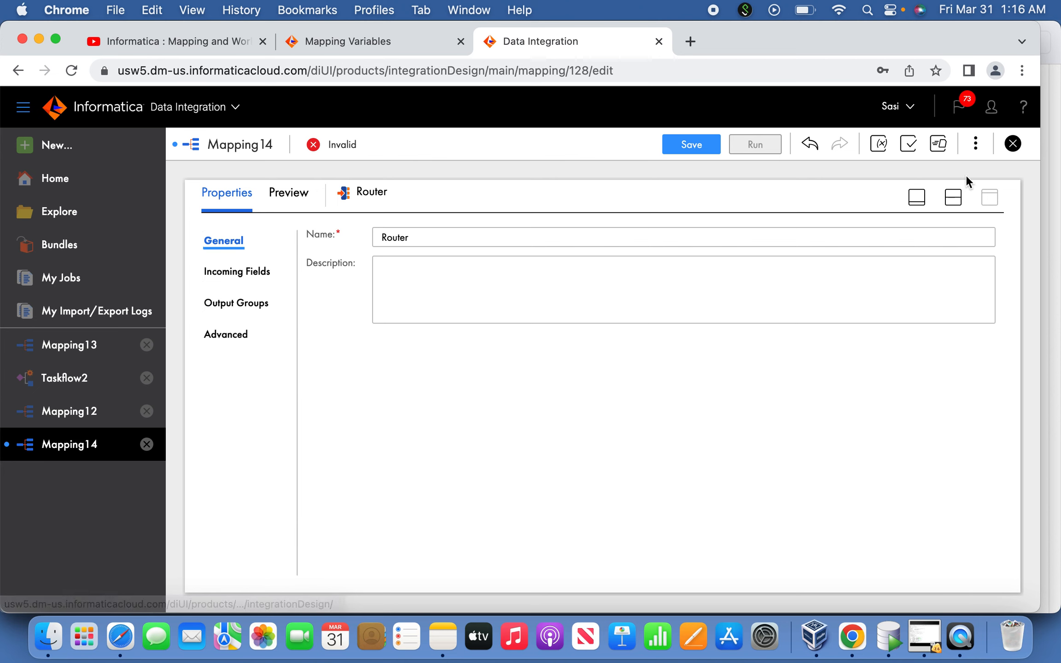
pyautogui.click(916, 197)
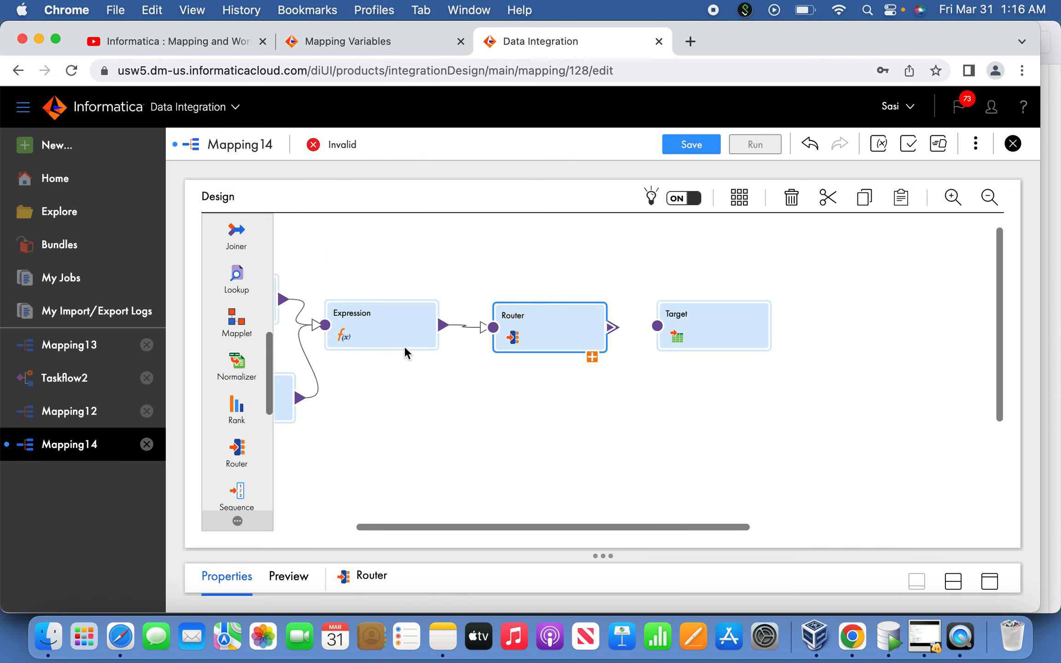
# Review the Expression's properties, then check the planned Router groups for Mapping #2 in Notes and return to Chrome
pyautogui.click(386, 333)
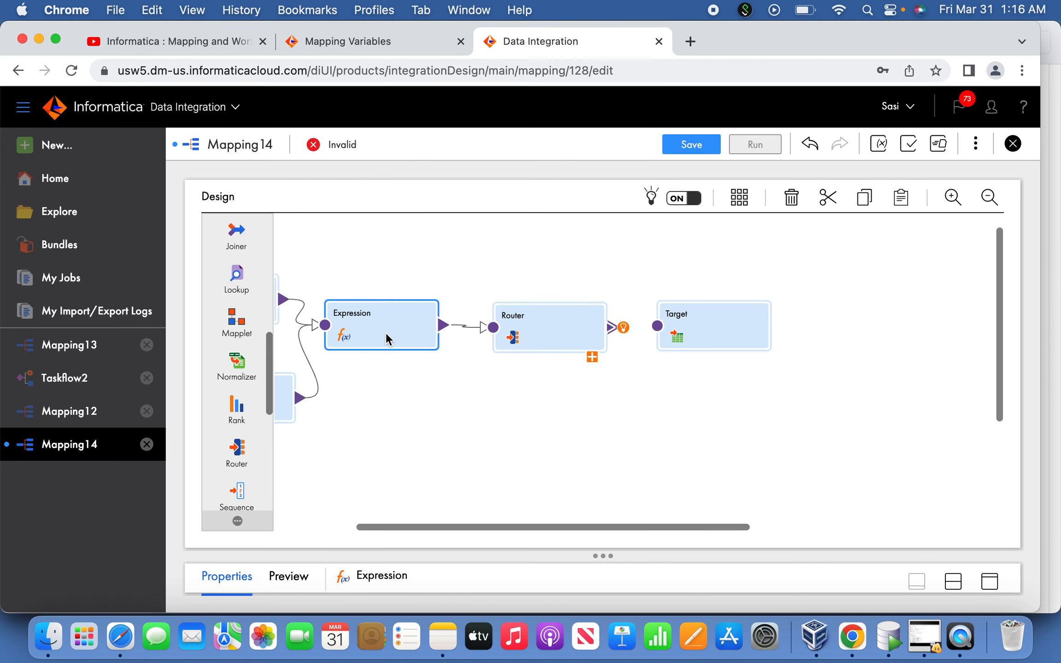
pyautogui.click(989, 581)
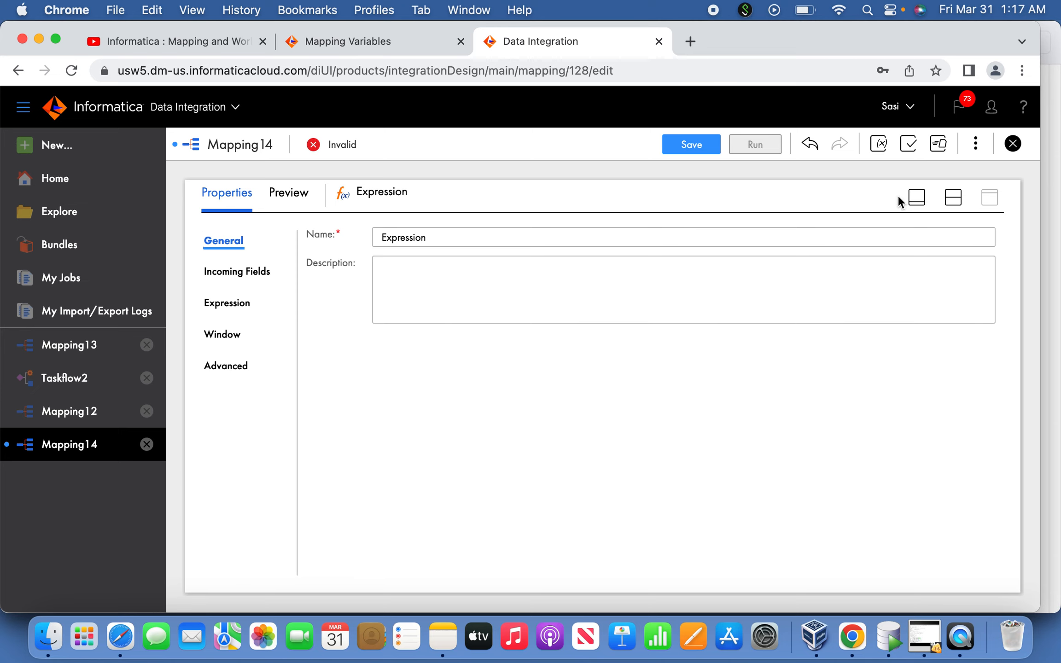
pyautogui.click(917, 198)
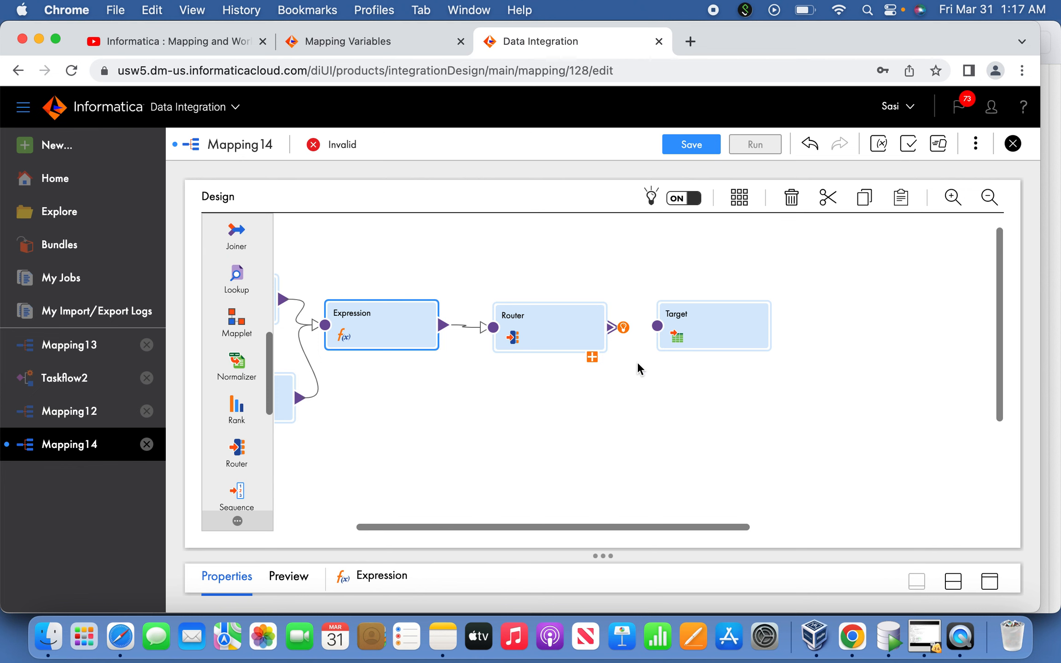
pyautogui.press('super+Tab')
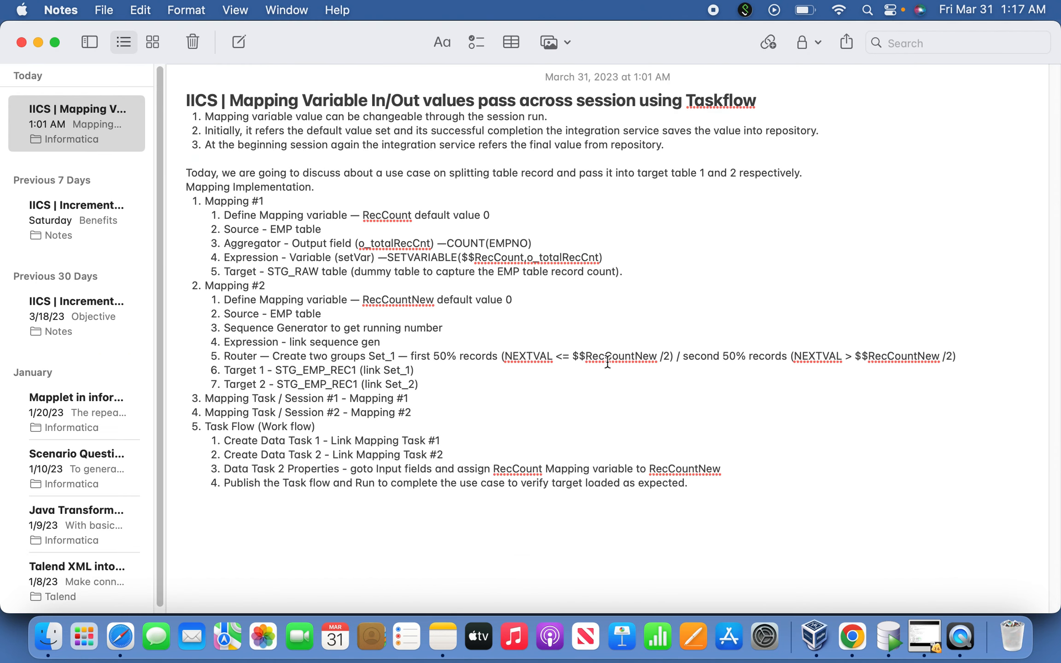
pyautogui.press('super+Tab')
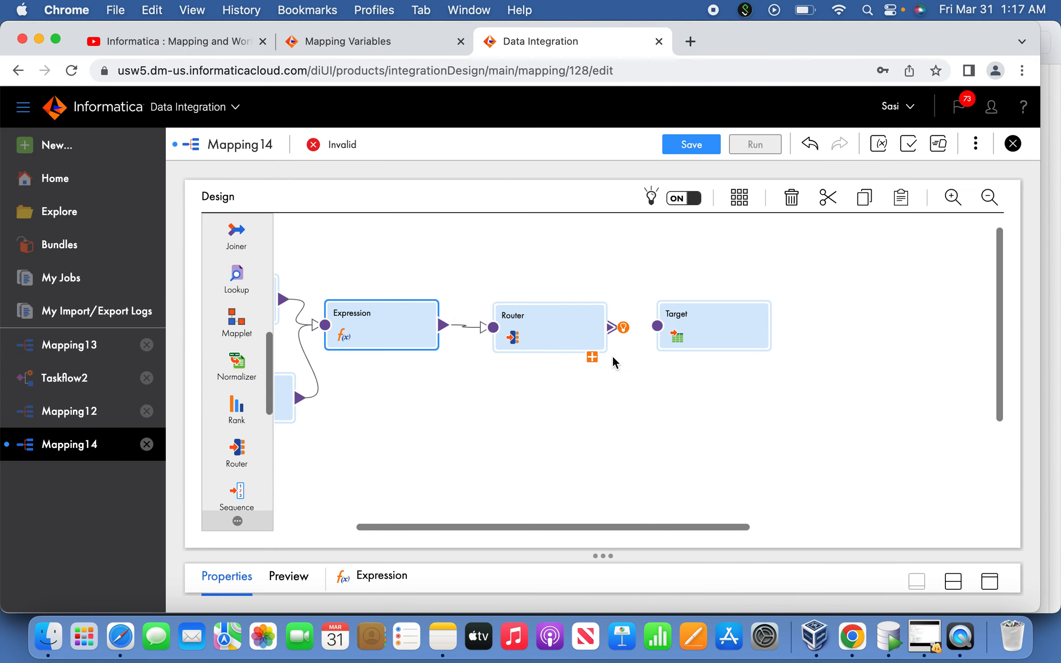
# Add an output group named Set_1 to the Router
pyautogui.click(577, 340)
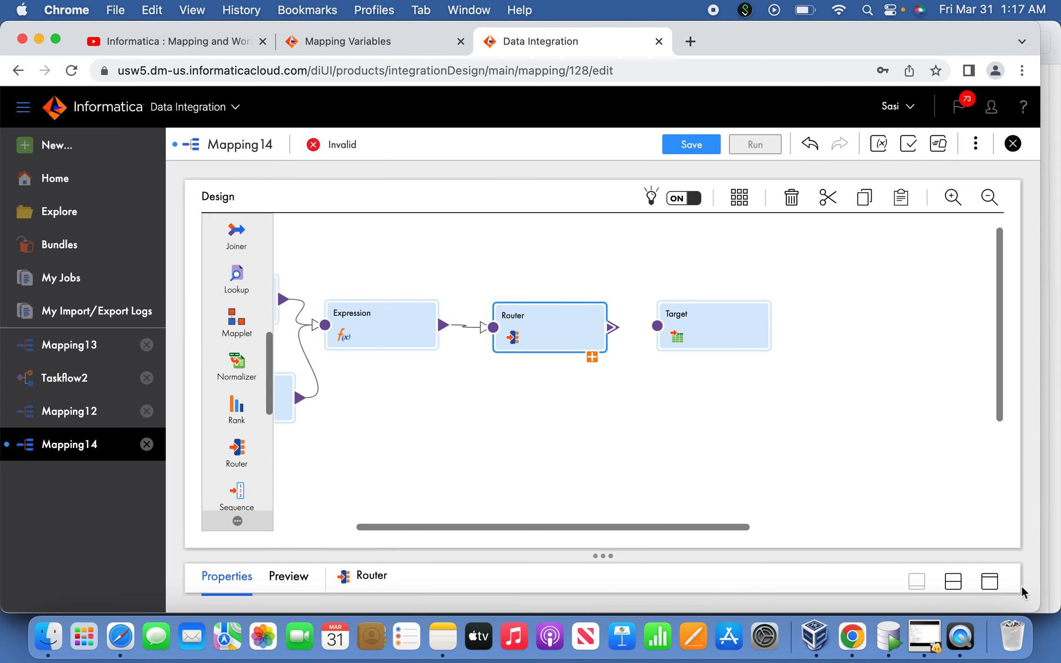
pyautogui.click(989, 581)
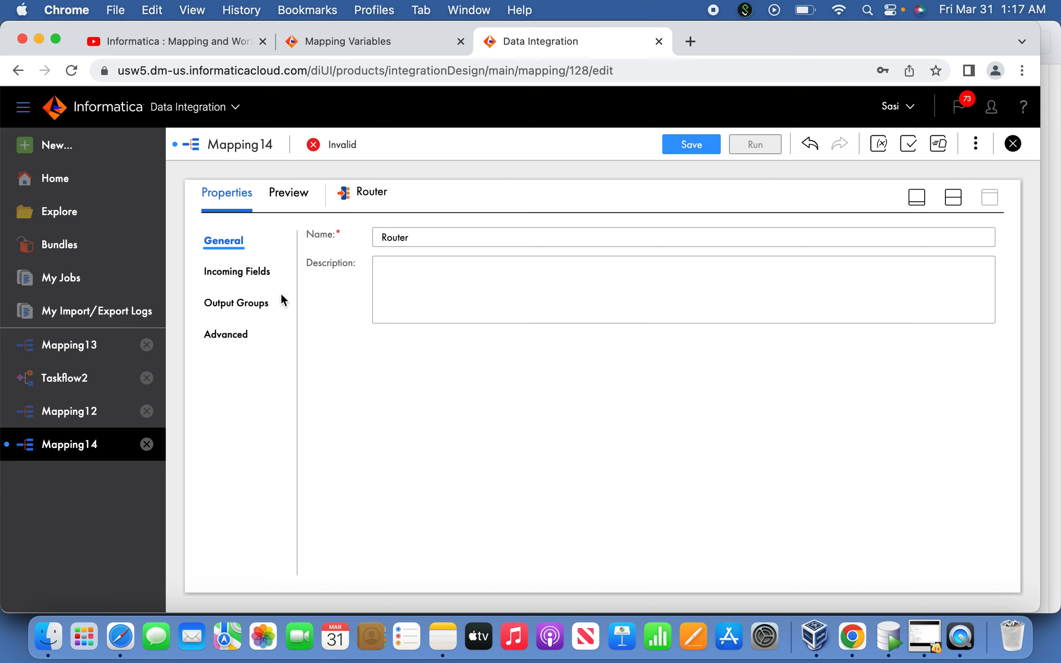
pyautogui.click(259, 305)
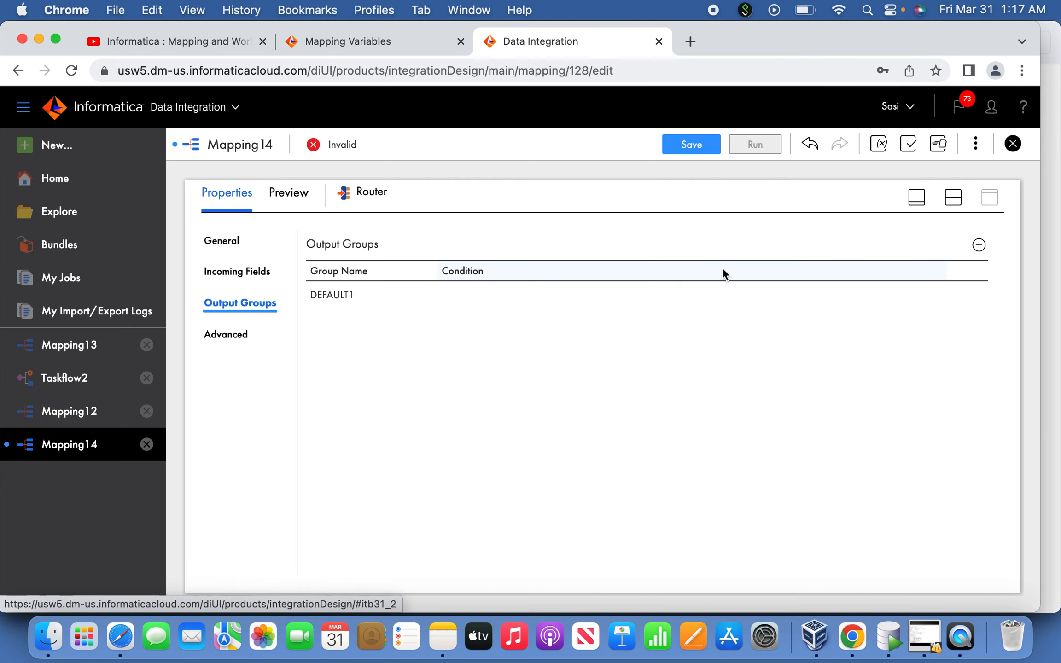
pyautogui.click(979, 245)
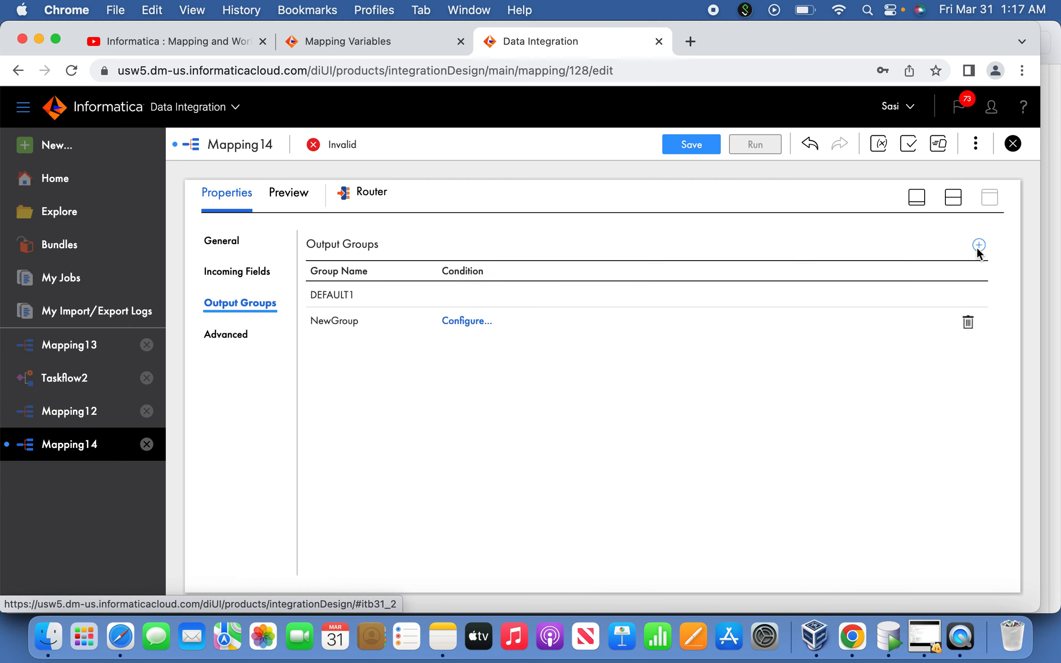
pyautogui.click(354, 321)
pyautogui.moveTo(397, 320); pyautogui.dragTo(291, 324)
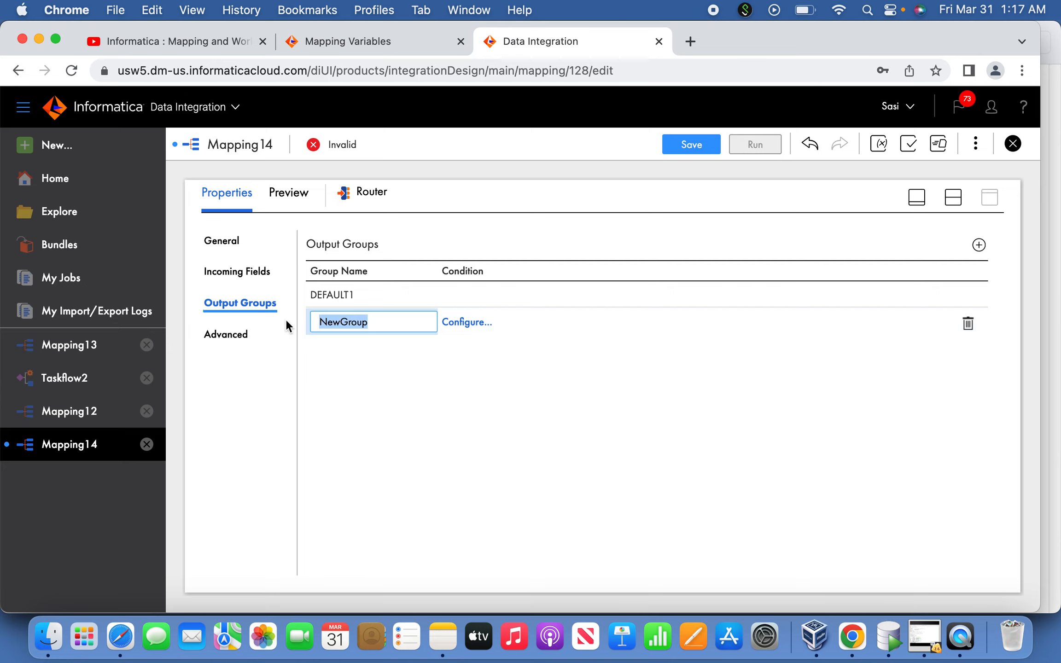
pyautogui.write('Set_1')
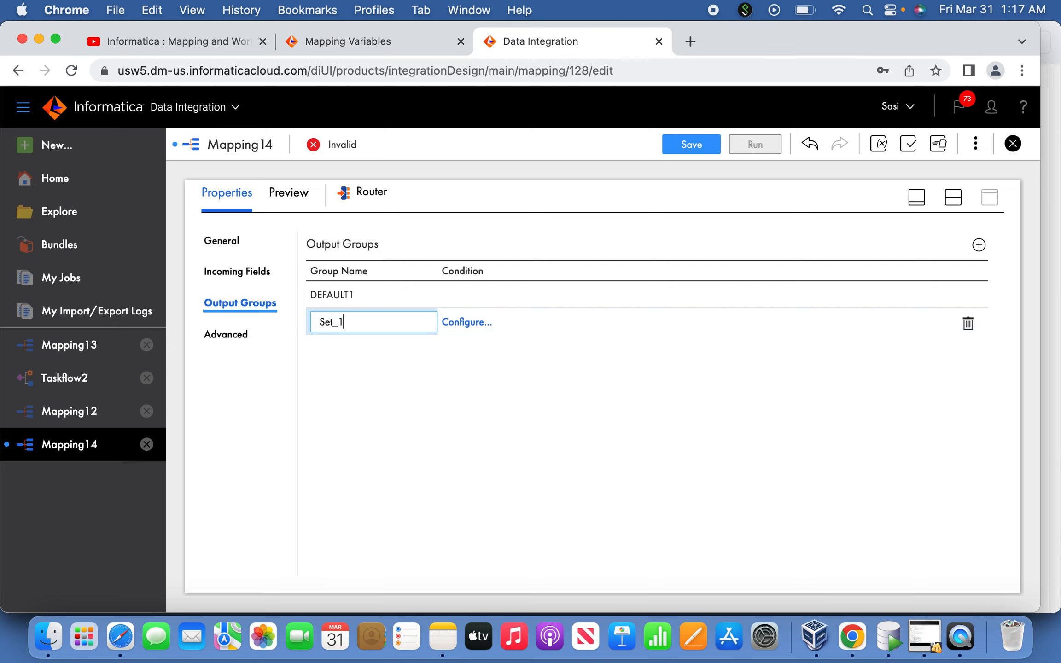
# Open the Set_1 group's condition, copy NEXTVAL <= $$RecCountNew /2 from the Mapping #2 plan in Notes, and return to Chrome
pyautogui.click(466, 322)
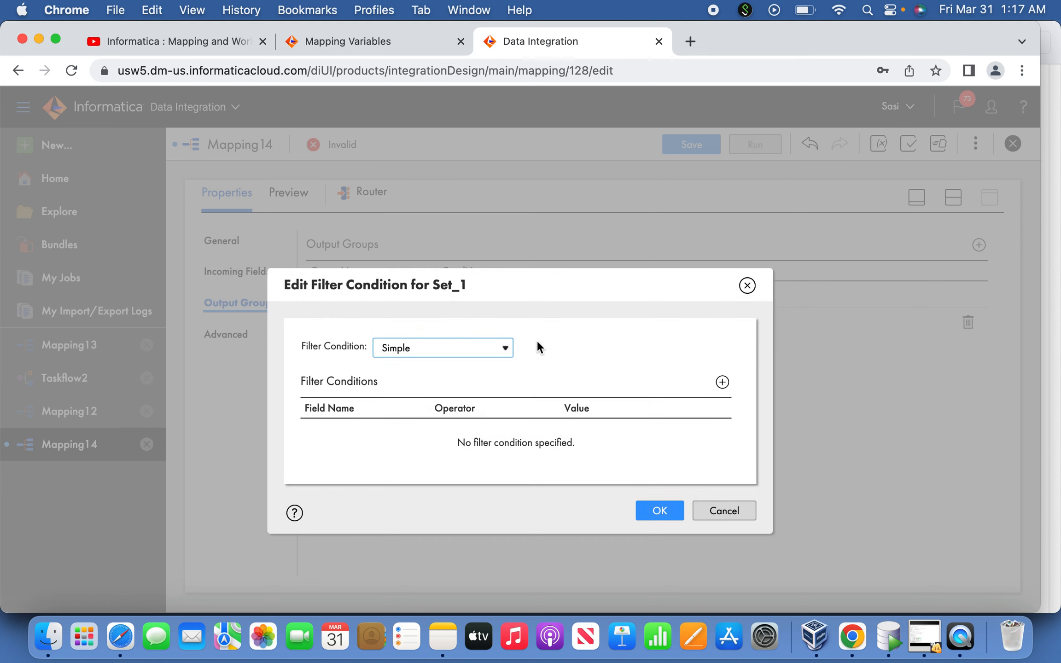
pyautogui.press('super+Tab')
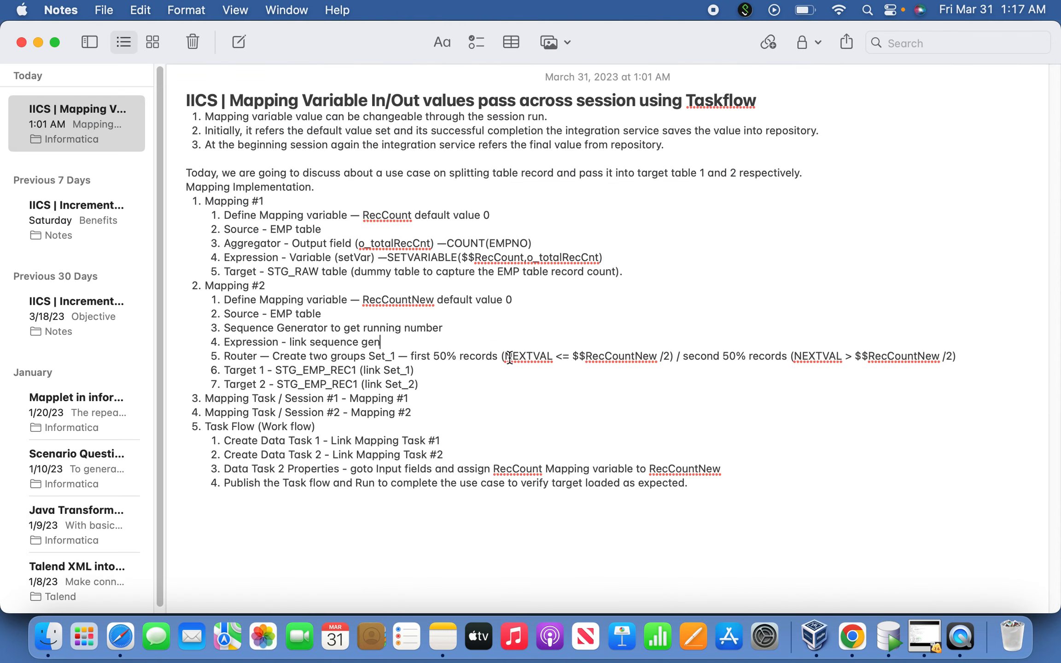
pyautogui.moveTo(507, 357); pyautogui.dragTo(671, 358)
pyautogui.press('super+c')
pyautogui.press('super+Tab')
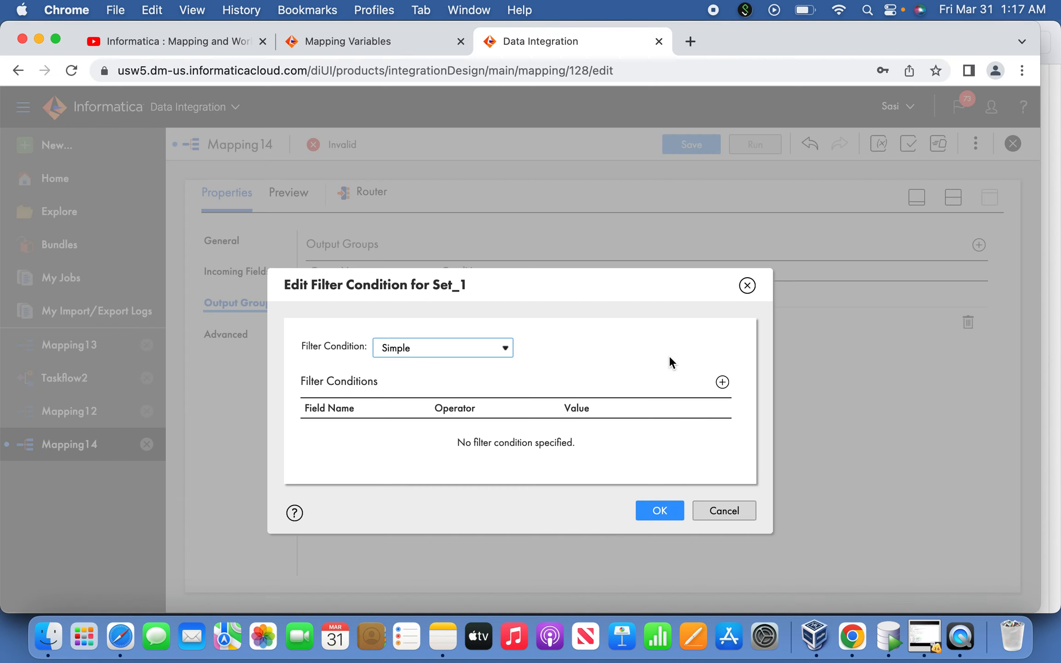
# Change the Set_1 filter condition to Advanced and enter NEXTVAL <= $$RecCountNew /2 as its expression
pyautogui.click(717, 383)
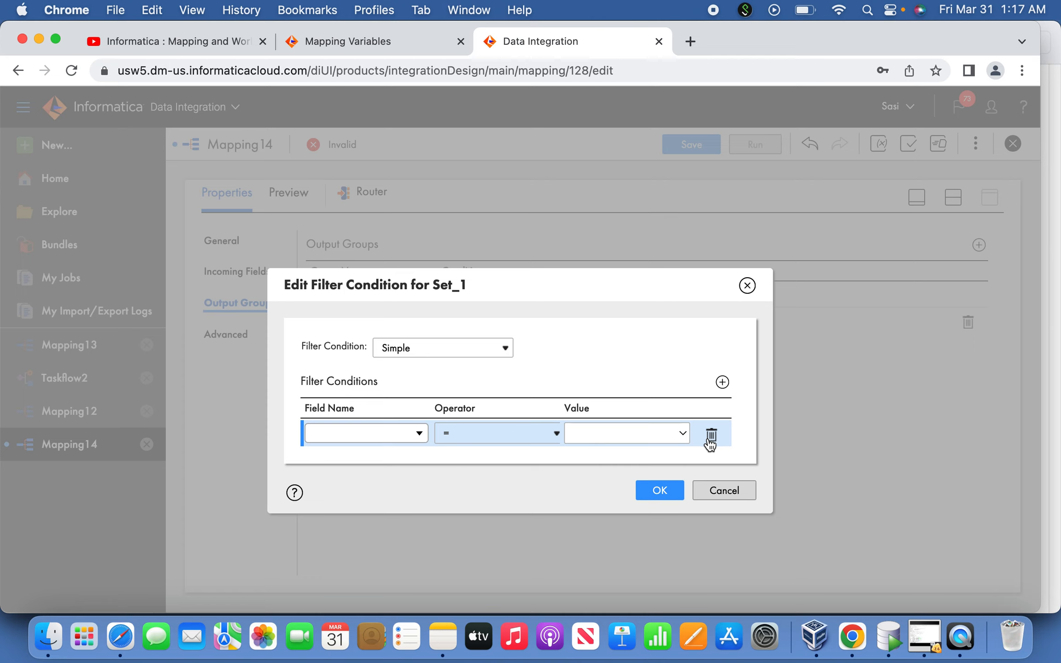
pyautogui.click(711, 438)
pyautogui.click(465, 348)
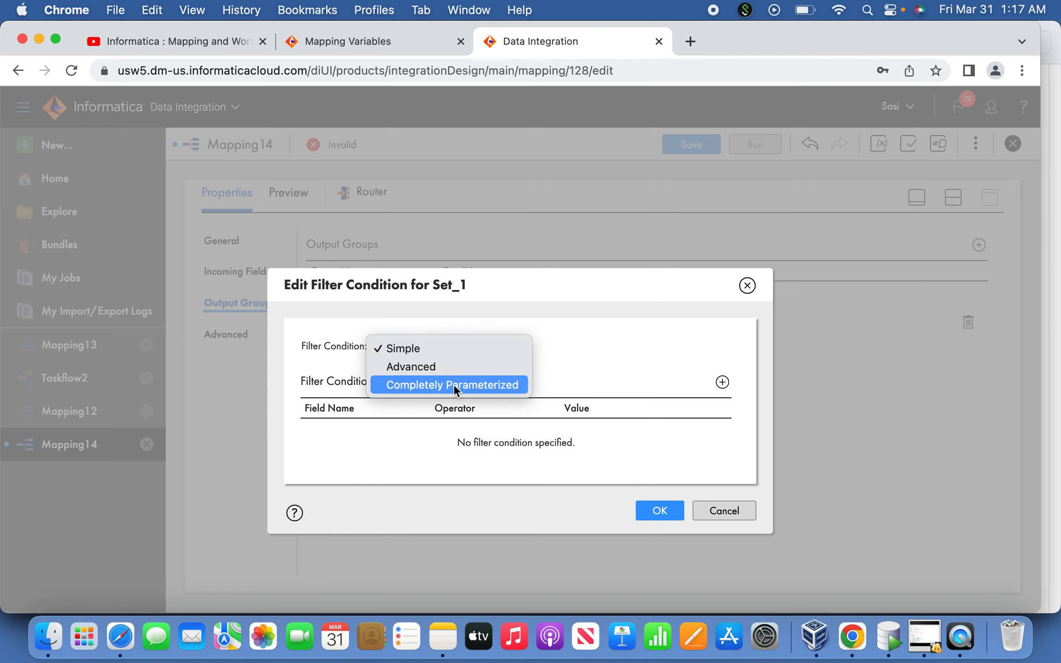
pyautogui.click(461, 369)
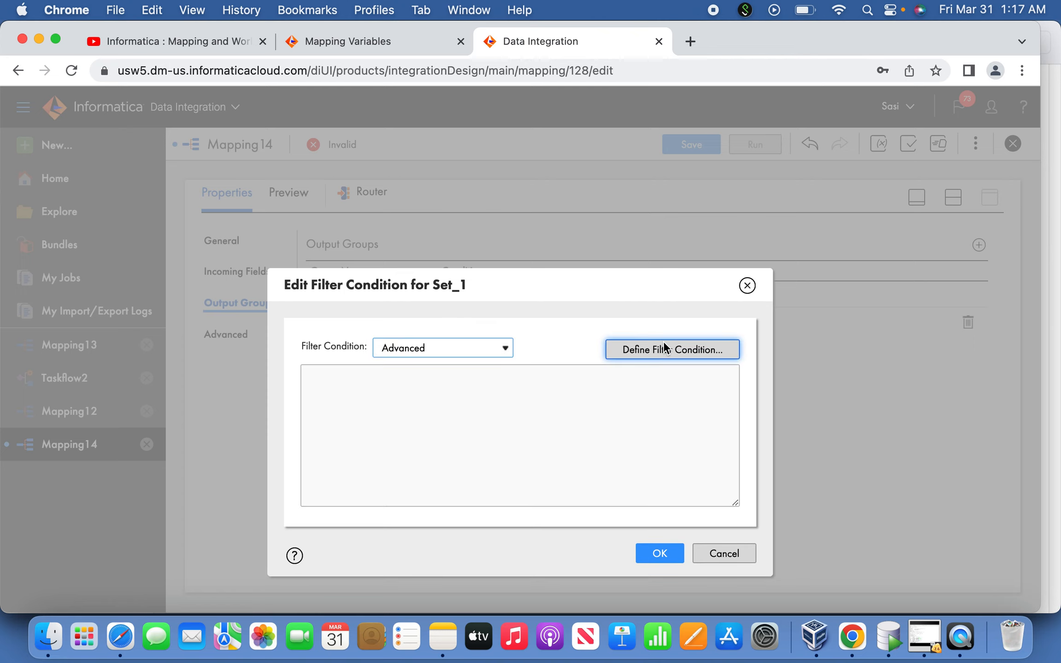
pyautogui.click(666, 344)
pyautogui.click(580, 306)
pyautogui.press('super+v')
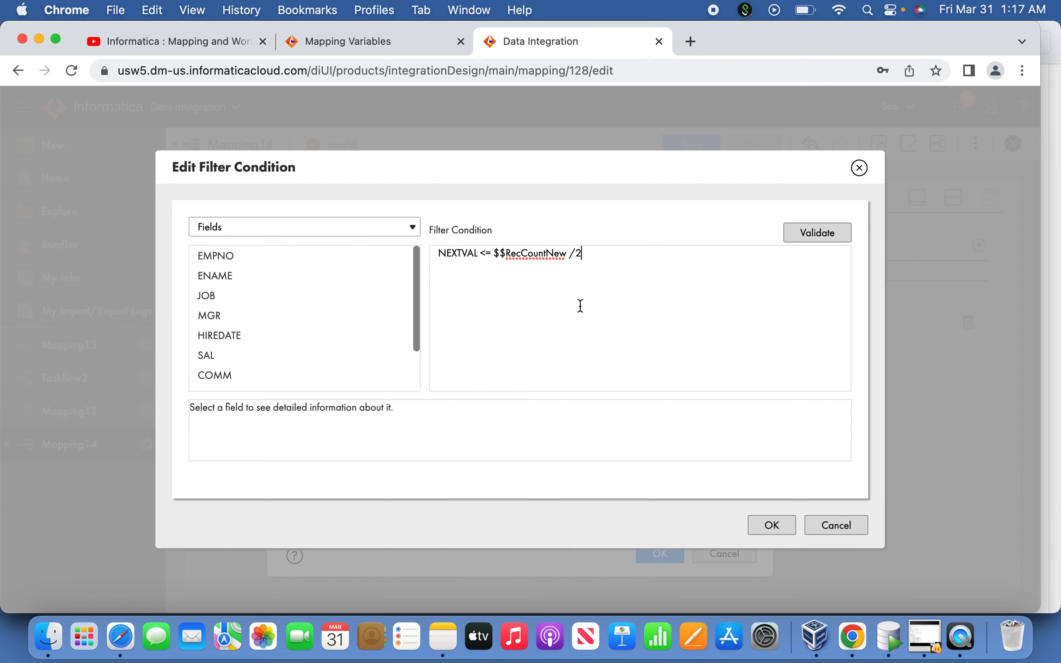
# Validate the Set_1 filter expression, check the available fields, and cancel the condition edit
pyautogui.click(815, 235)
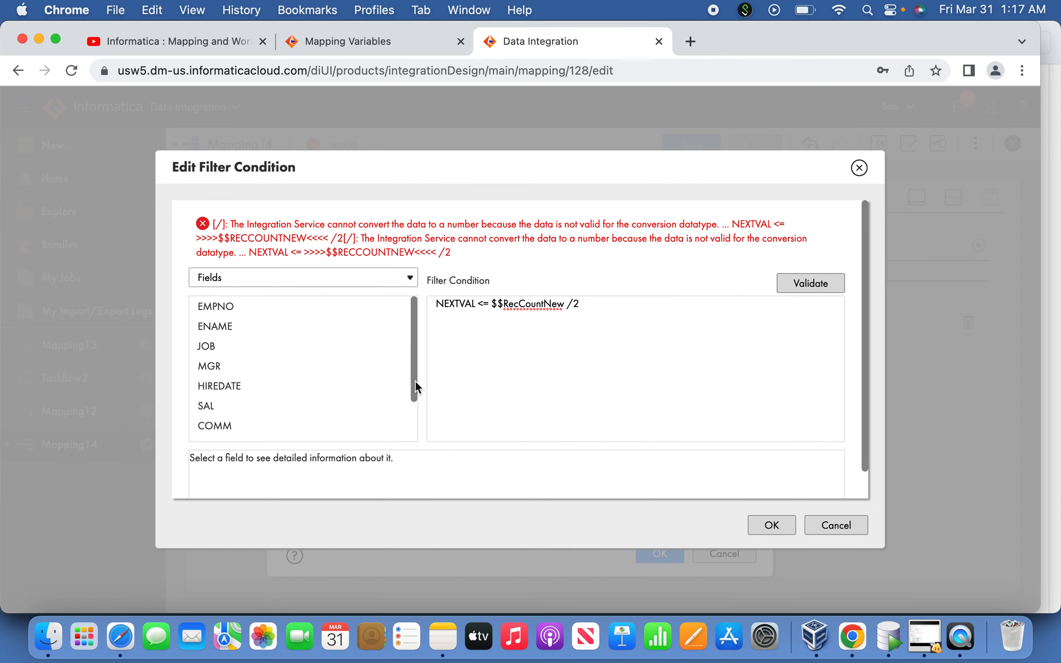
pyautogui.moveTo(416, 381); pyautogui.dragTo(413, 430)
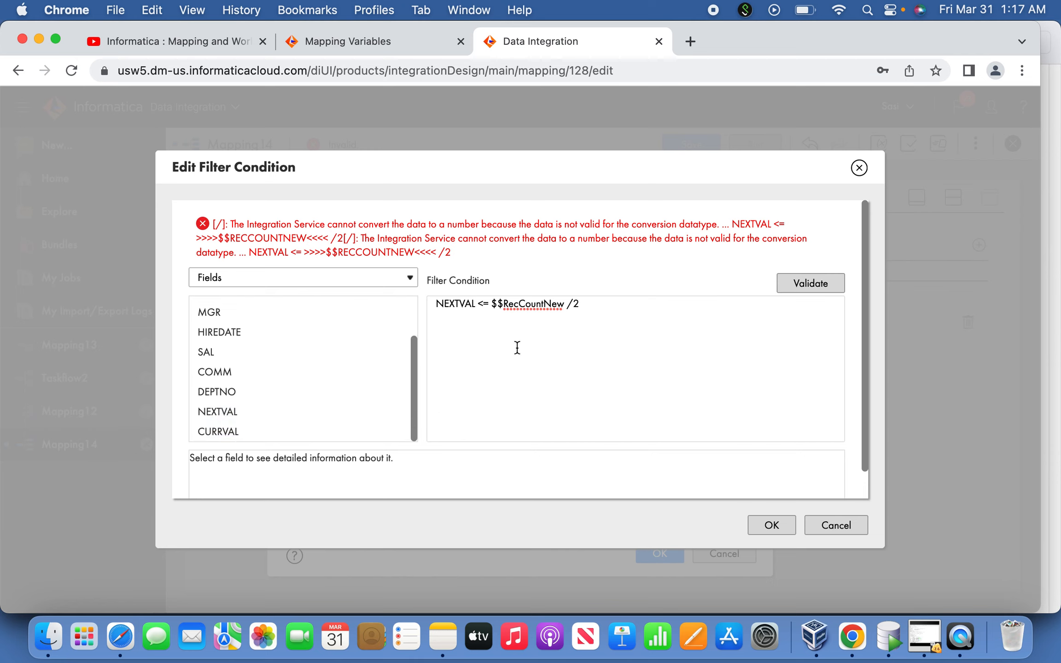
pyautogui.doubleClick(521, 305)
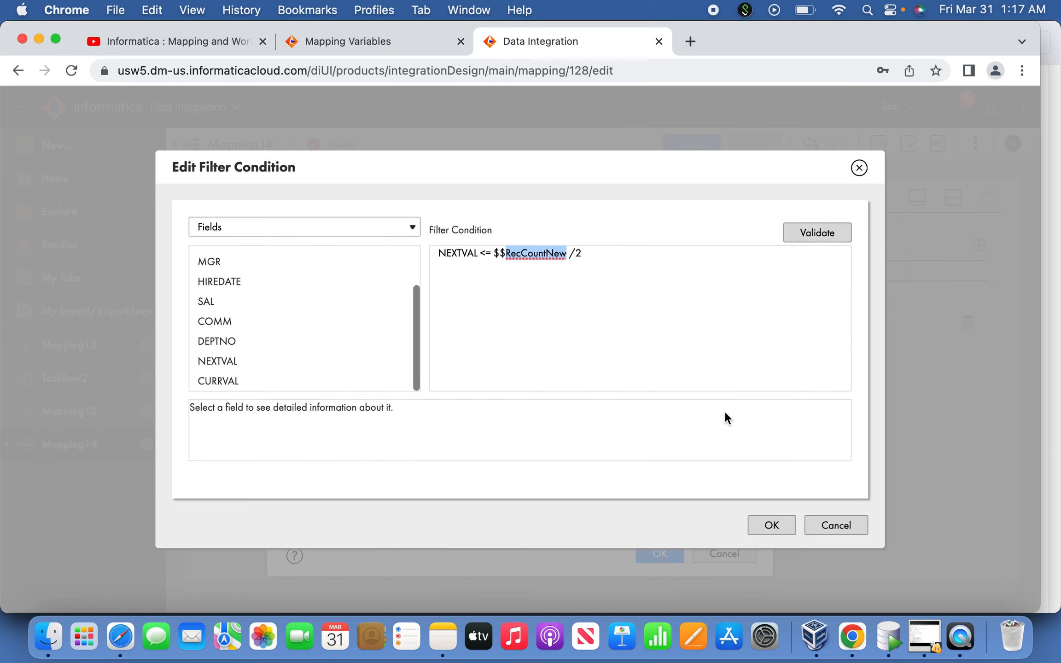
pyautogui.click(844, 526)
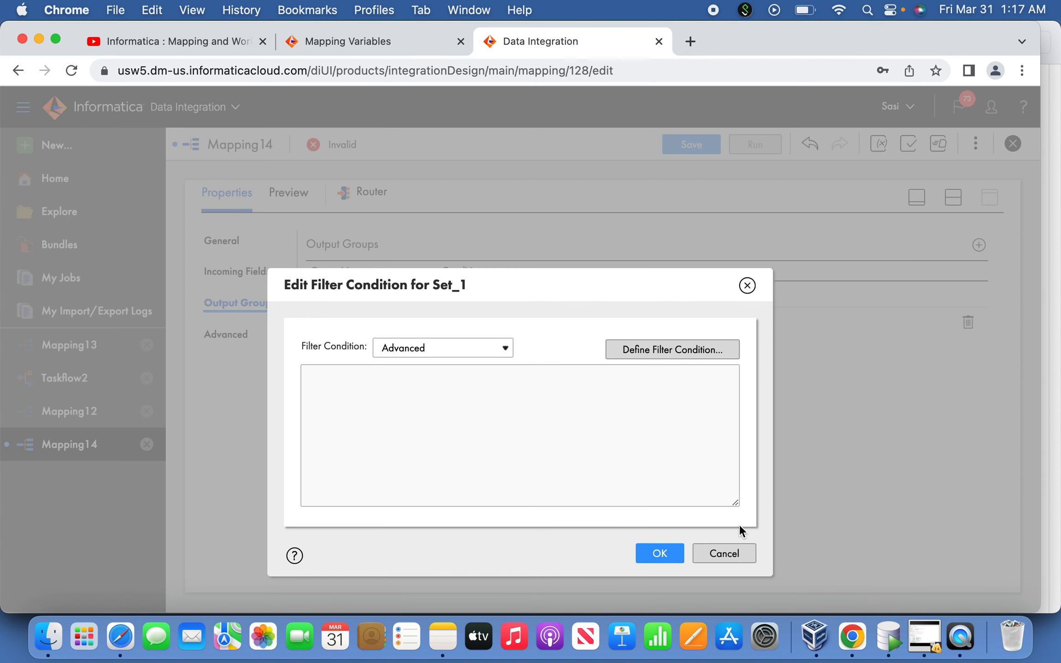
pyautogui.click(733, 556)
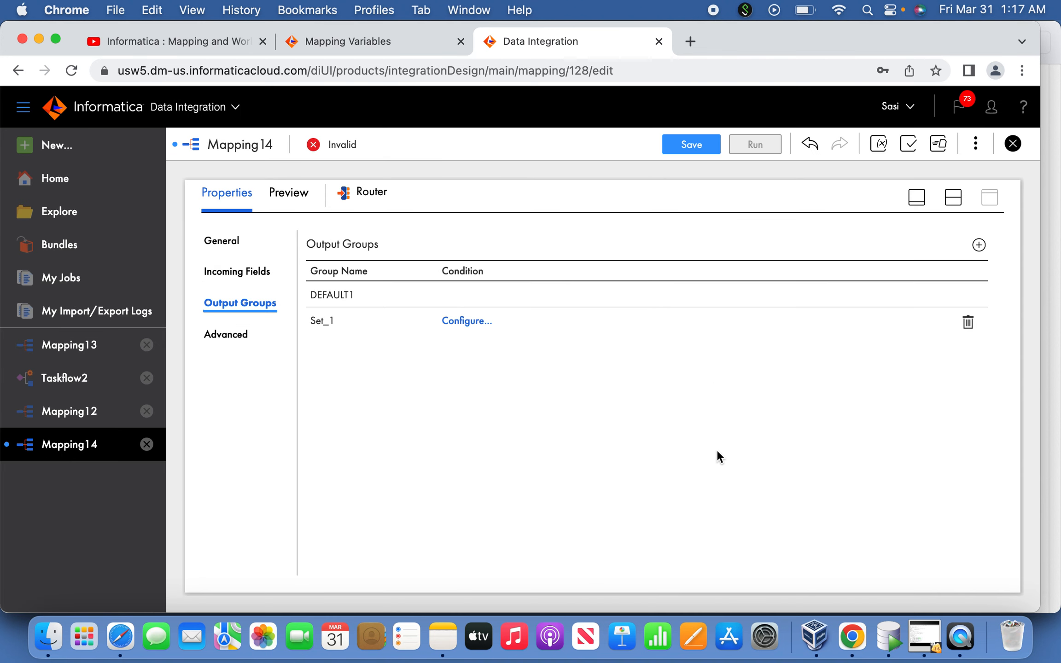
# Inspect the RecCountNew in-out parameter's definition without changing it, and return to the mapping canvas
pyautogui.click(976, 145)
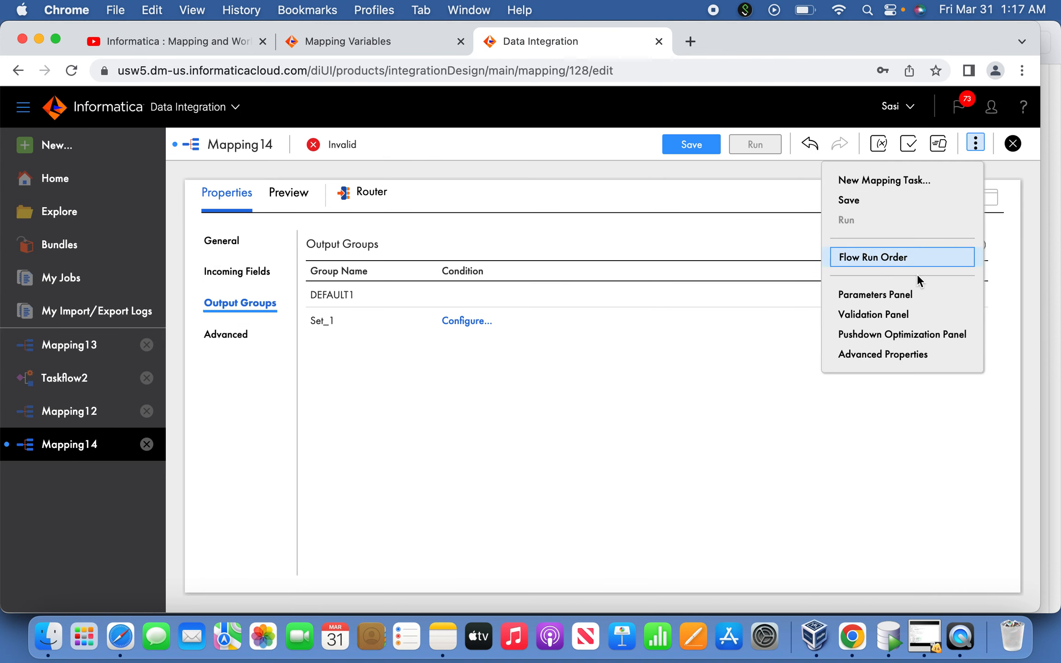
pyautogui.click(898, 299)
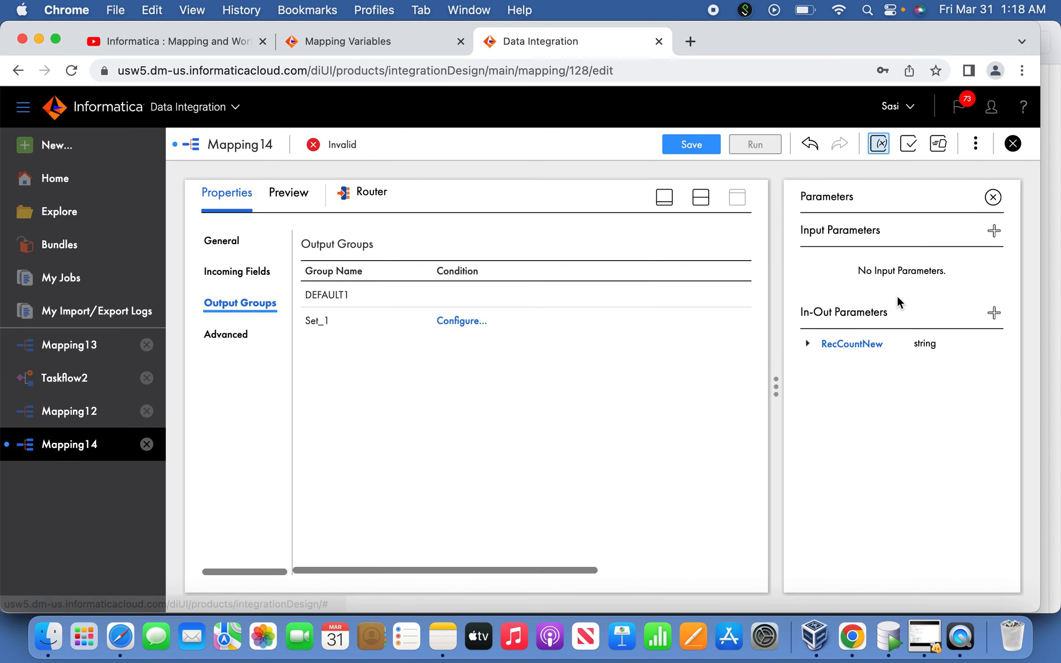
pyautogui.click(877, 352)
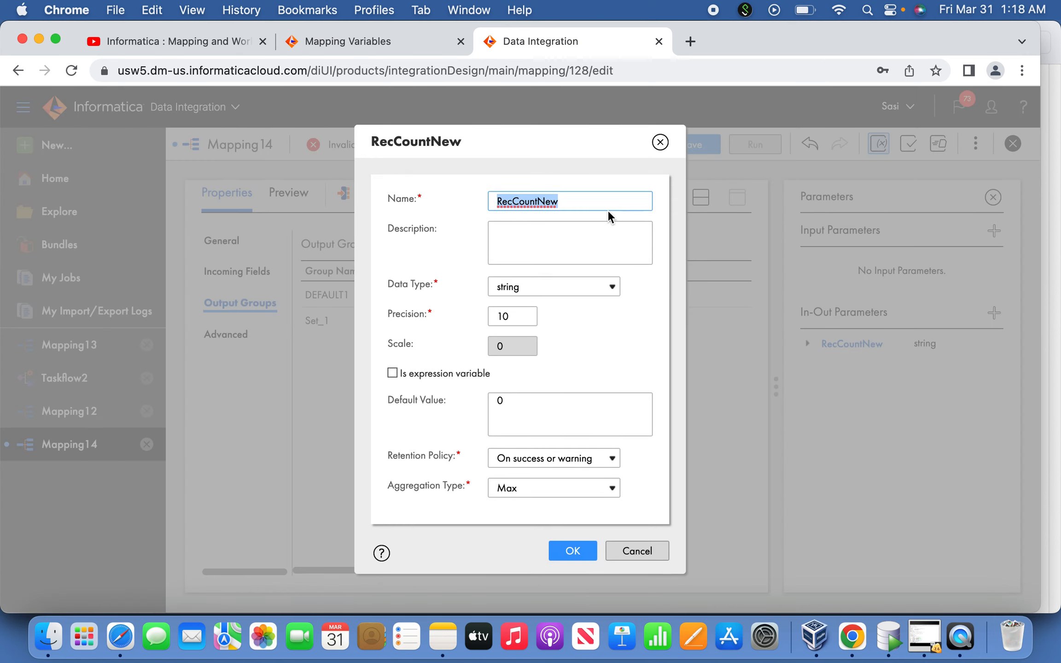
pyautogui.click(642, 553)
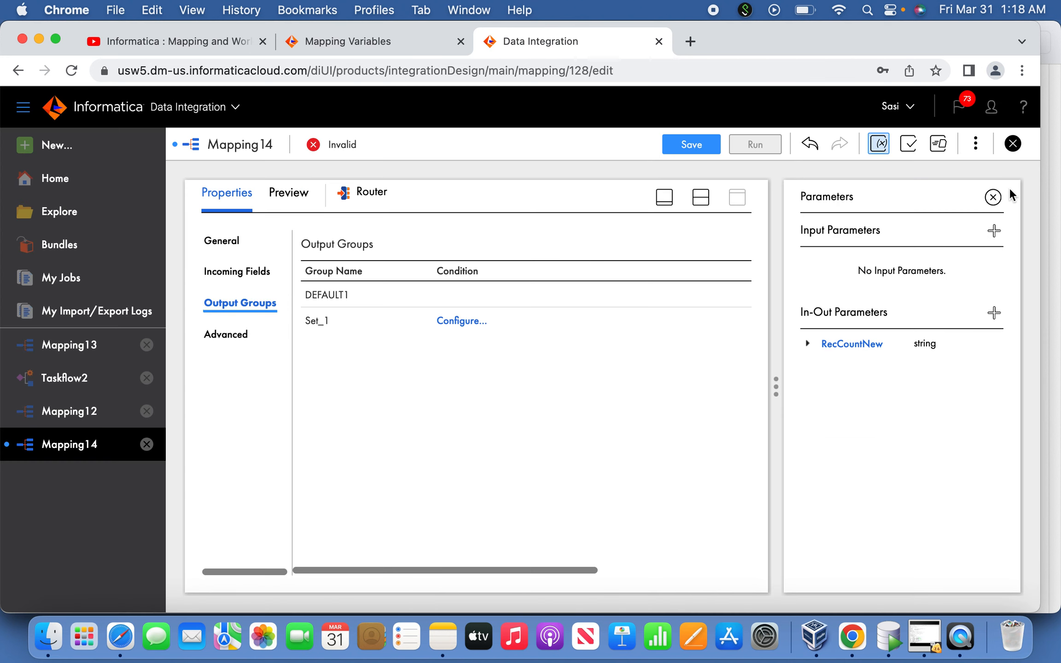
pyautogui.click(993, 197)
pyautogui.click(916, 197)
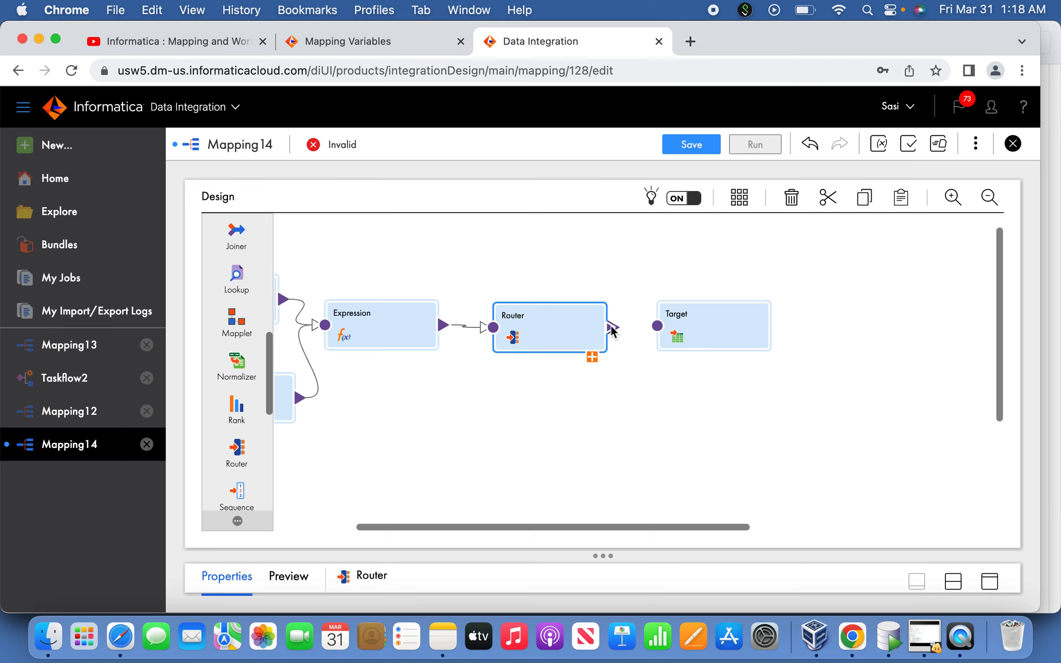
pyautogui.moveTo(663, 328); pyautogui.dragTo(659, 326)
# Switch to Mapping13 and examine its Expression transformation's expressions and incoming fields for reference
pyautogui.click(89, 348)
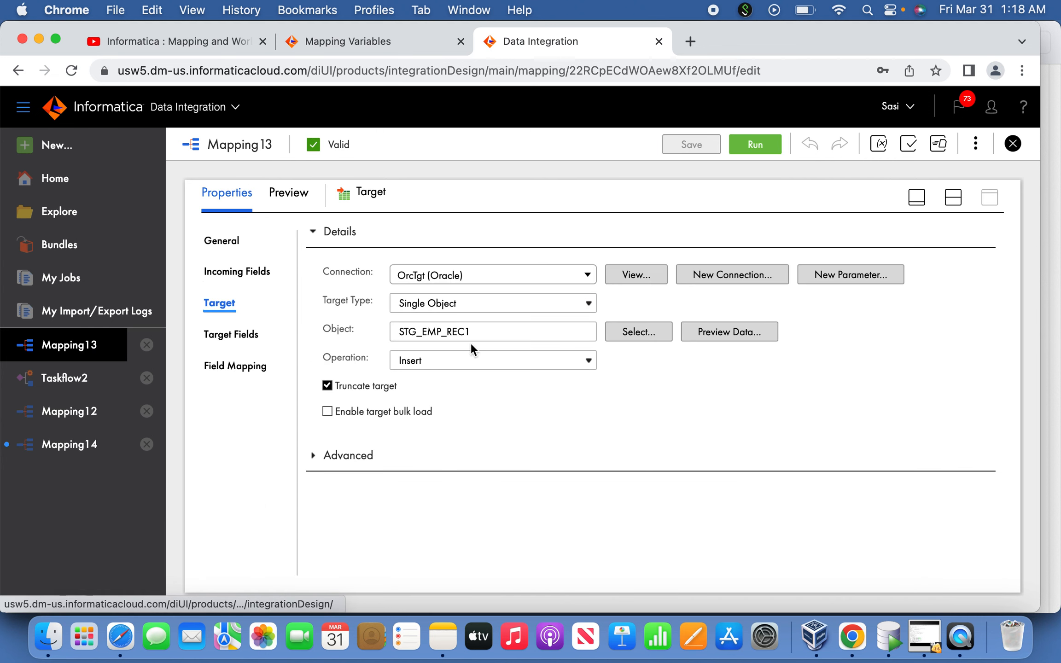
pyautogui.click(916, 197)
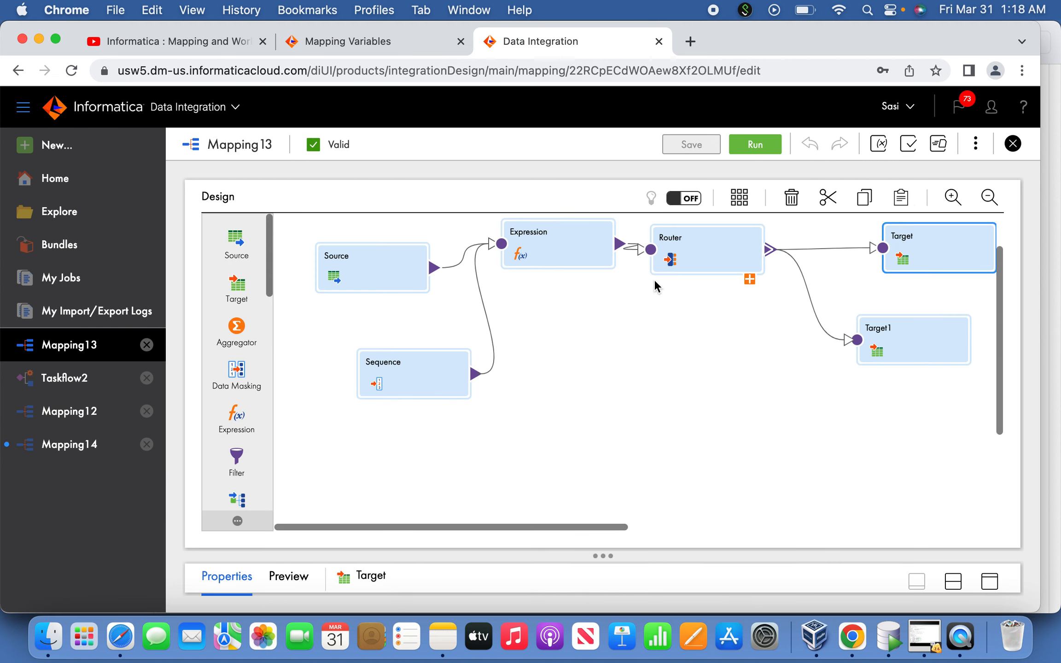
pyautogui.click(566, 267)
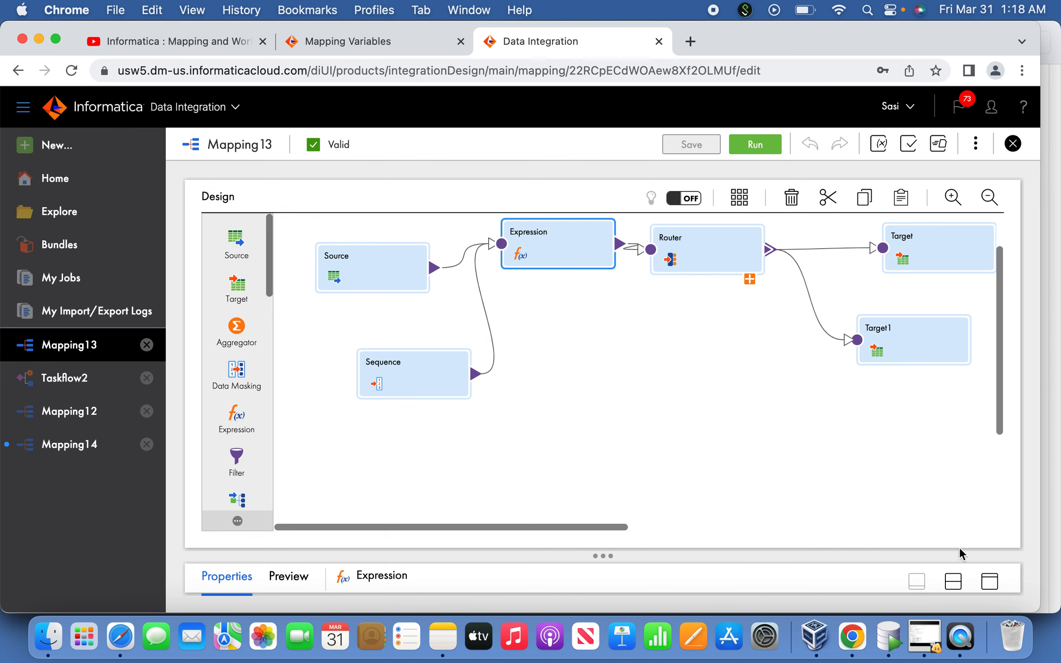
pyautogui.click(990, 582)
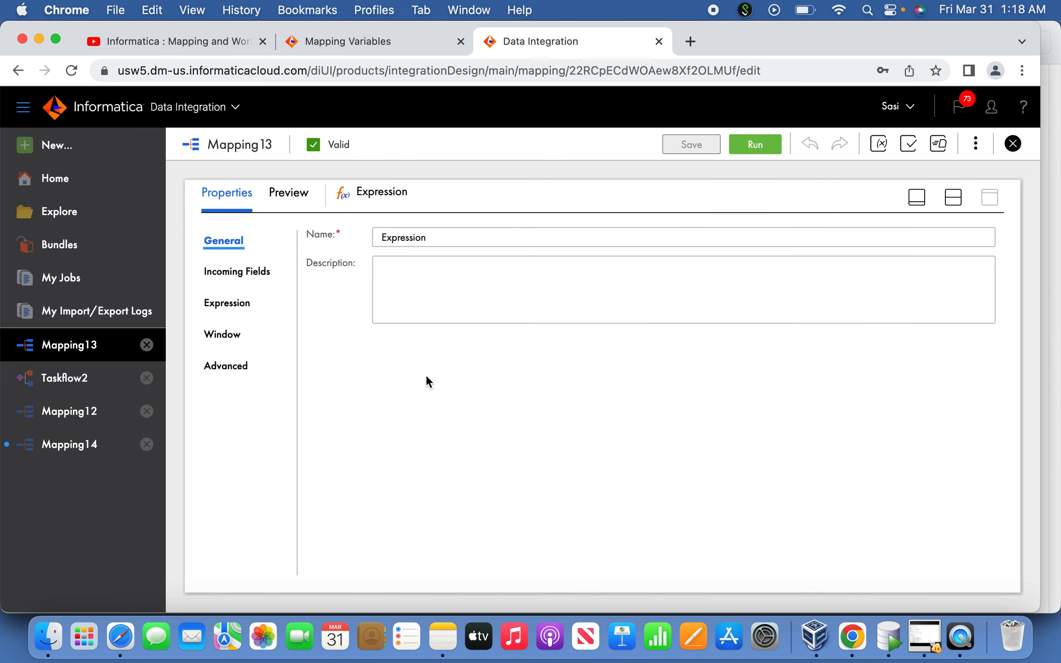
pyautogui.click(240, 302)
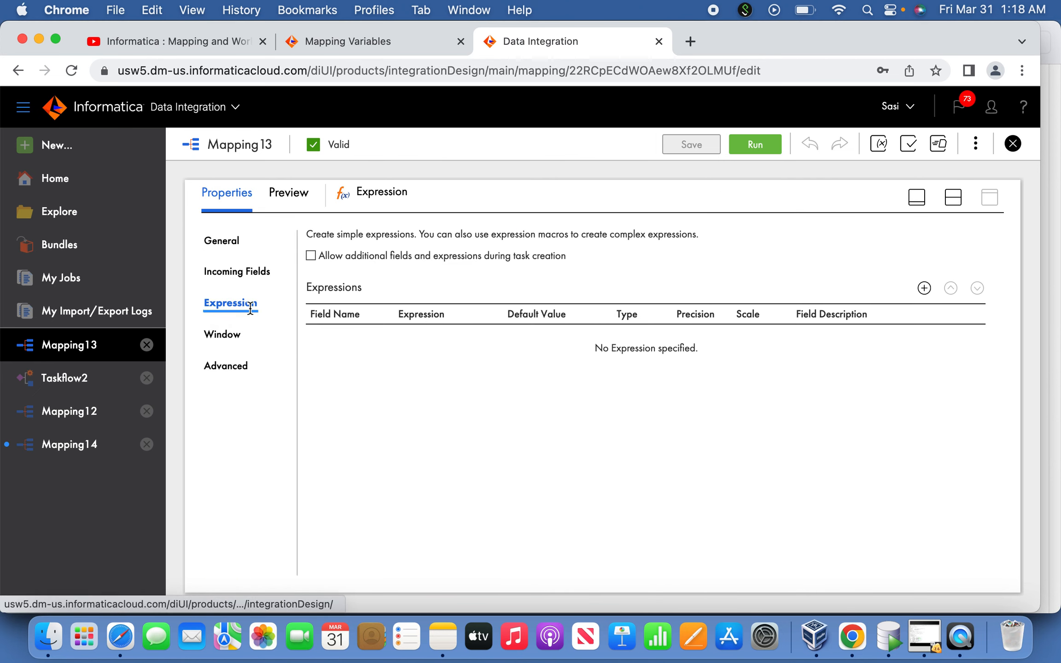
pyautogui.click(258, 272)
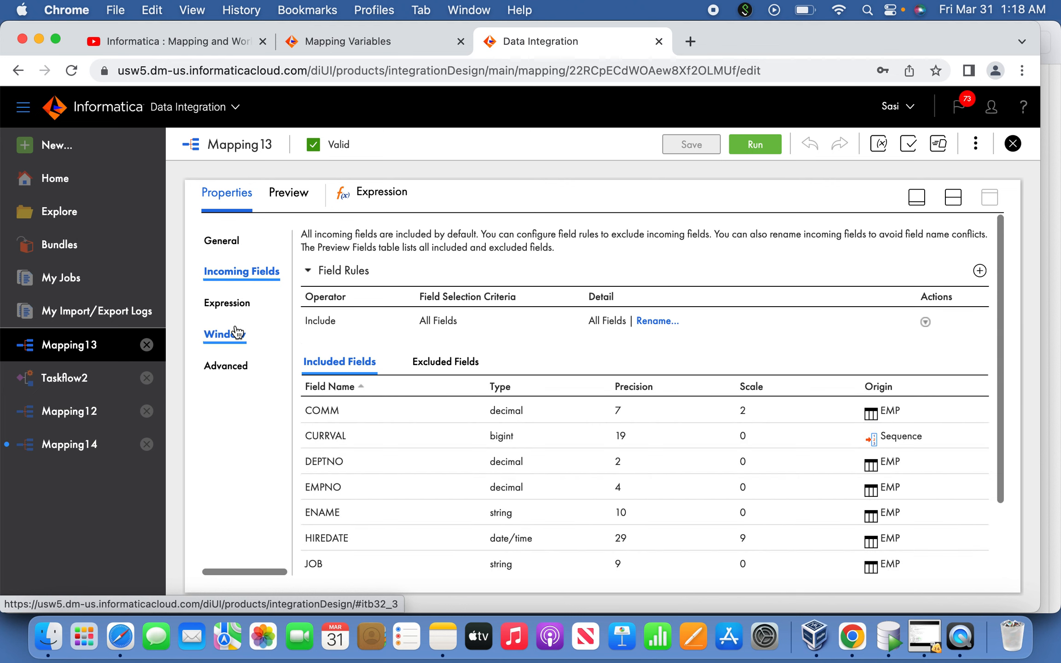
pyautogui.click(917, 197)
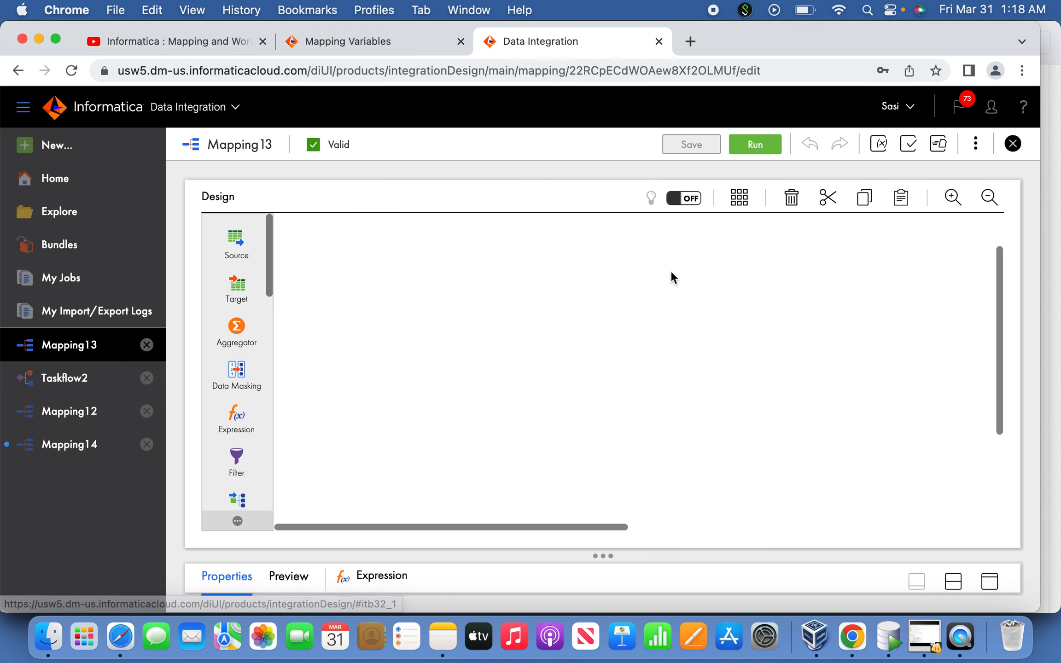
# Return to Mapping14 and examine its Expression transformation's expressions and incoming fields
pyautogui.click(100, 443)
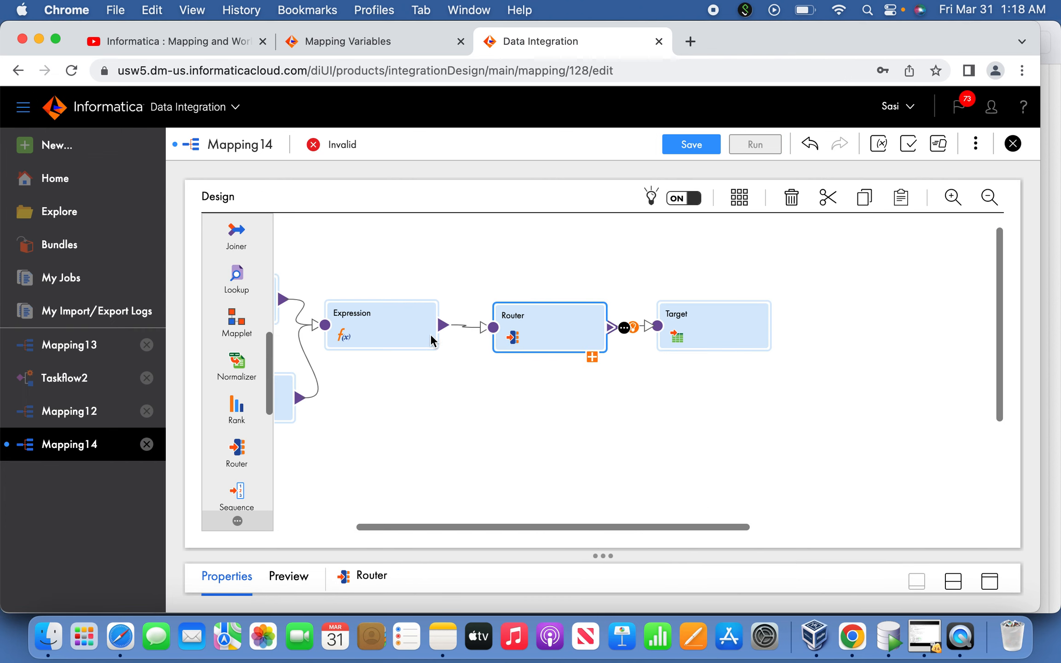
pyautogui.click(412, 324)
pyautogui.click(990, 582)
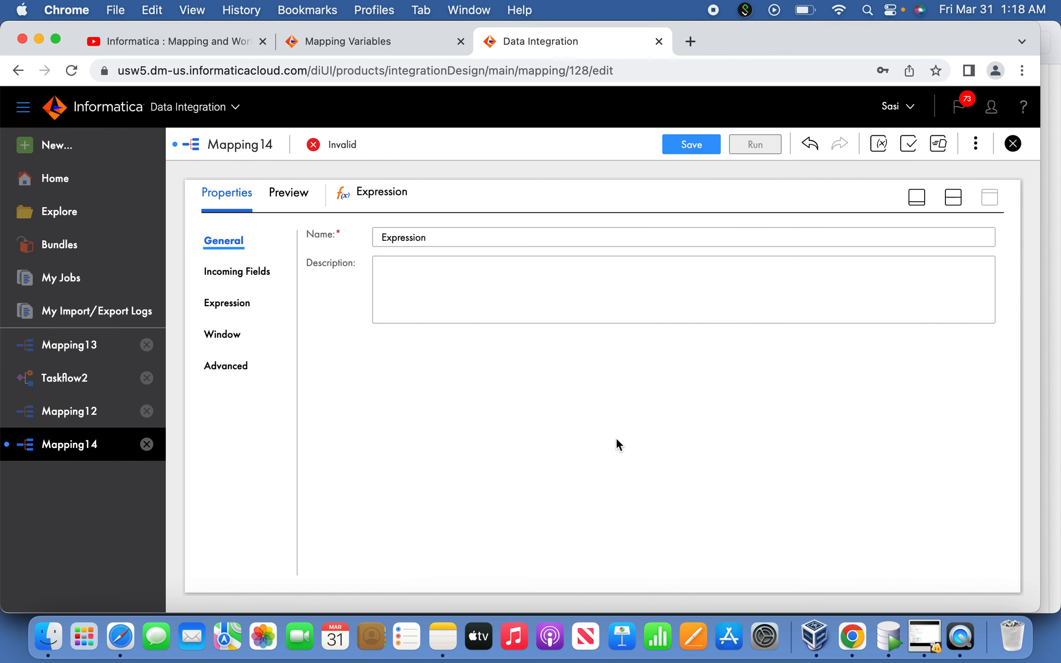
pyautogui.click(227, 302)
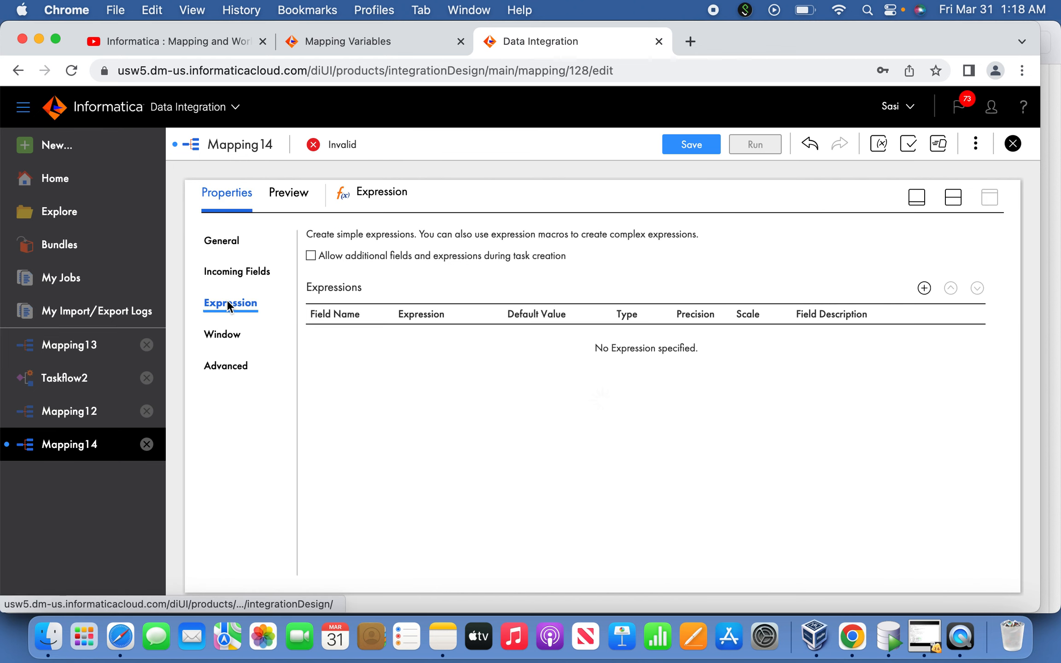
pyautogui.click(240, 275)
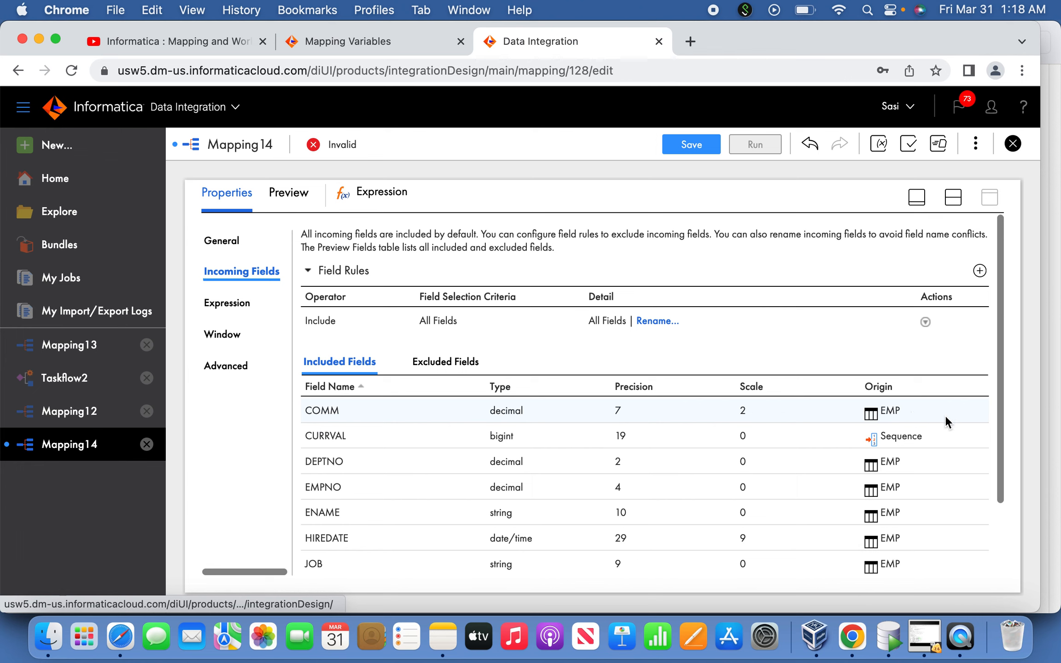
pyautogui.moveTo(1002, 429); pyautogui.dragTo(1004, 527)
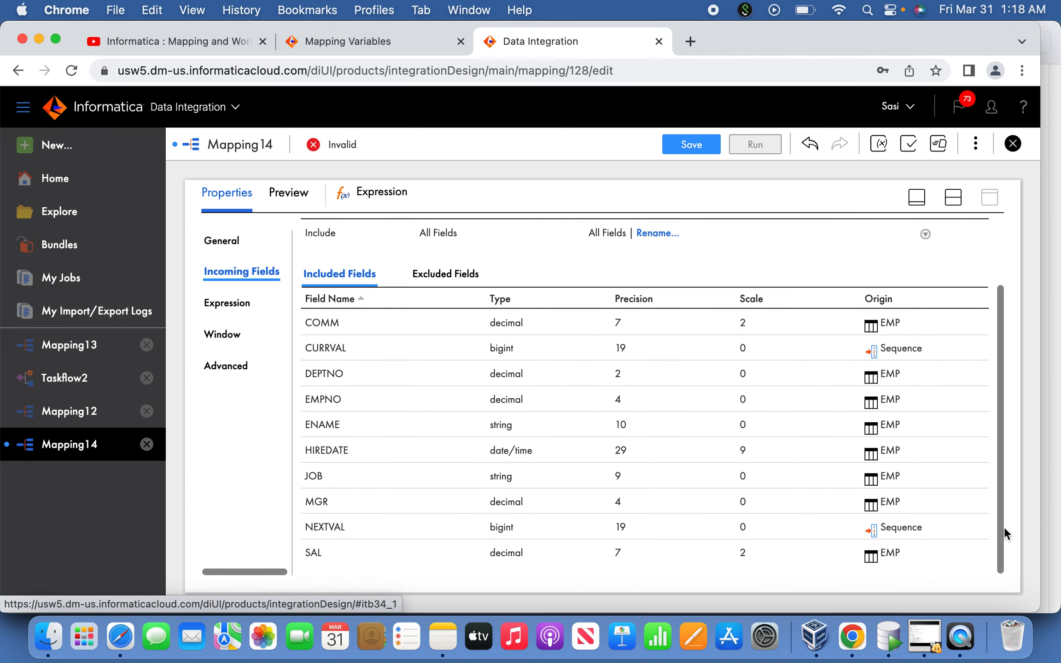
pyautogui.click(917, 198)
pyautogui.moveTo(655, 528); pyautogui.dragTo(587, 523)
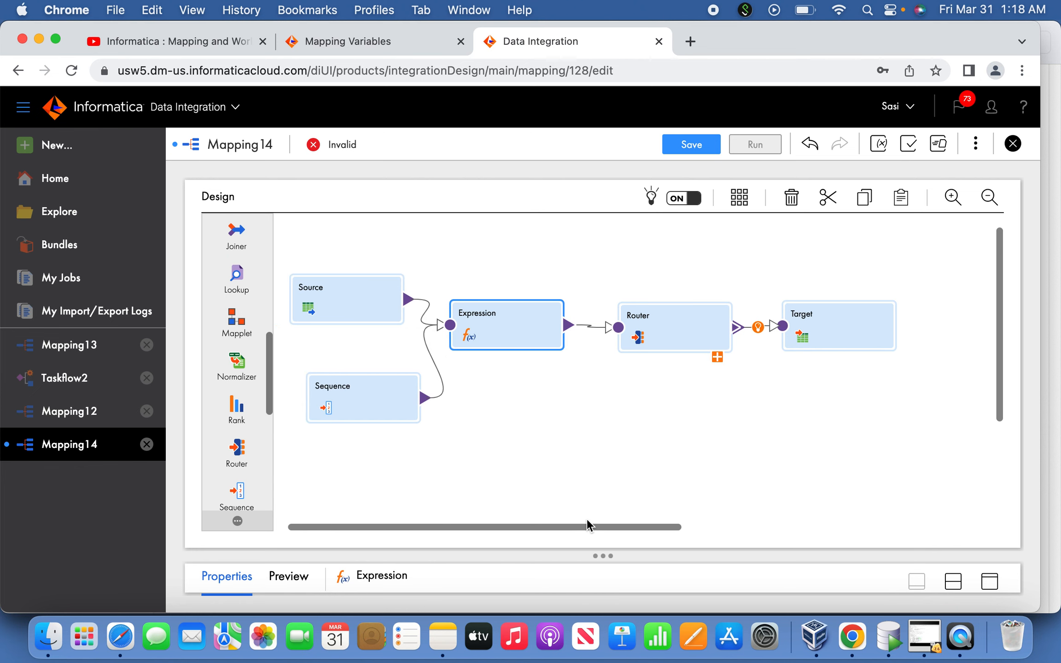
# Consult the Router instructions in the Notes app, and open the Router's output groups in Mapping14
pyautogui.click(662, 324)
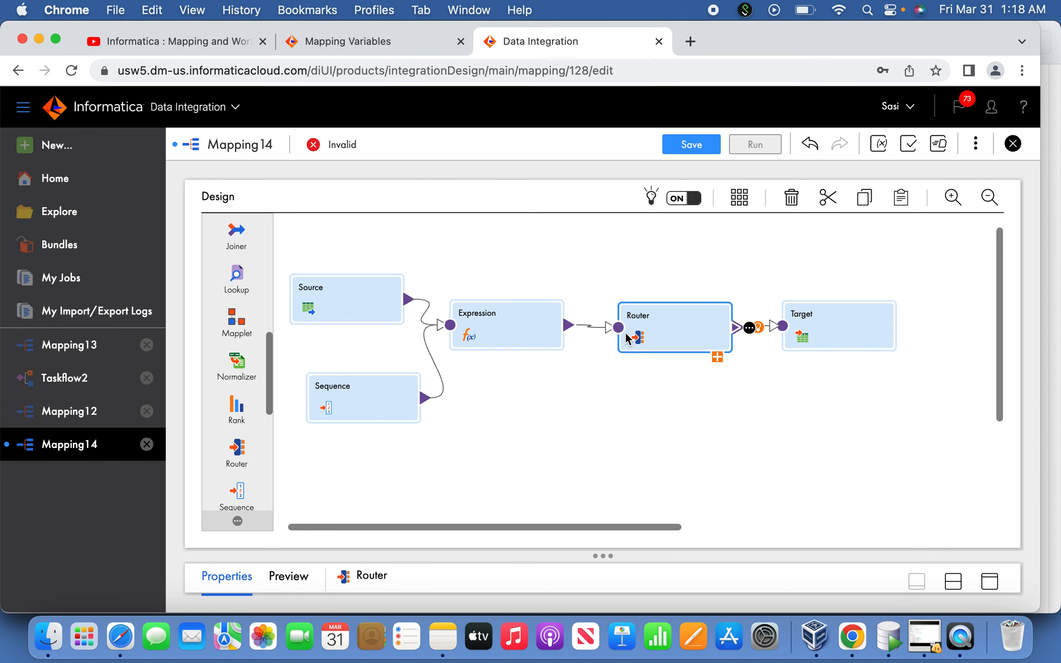
pyautogui.press('super+Tab')
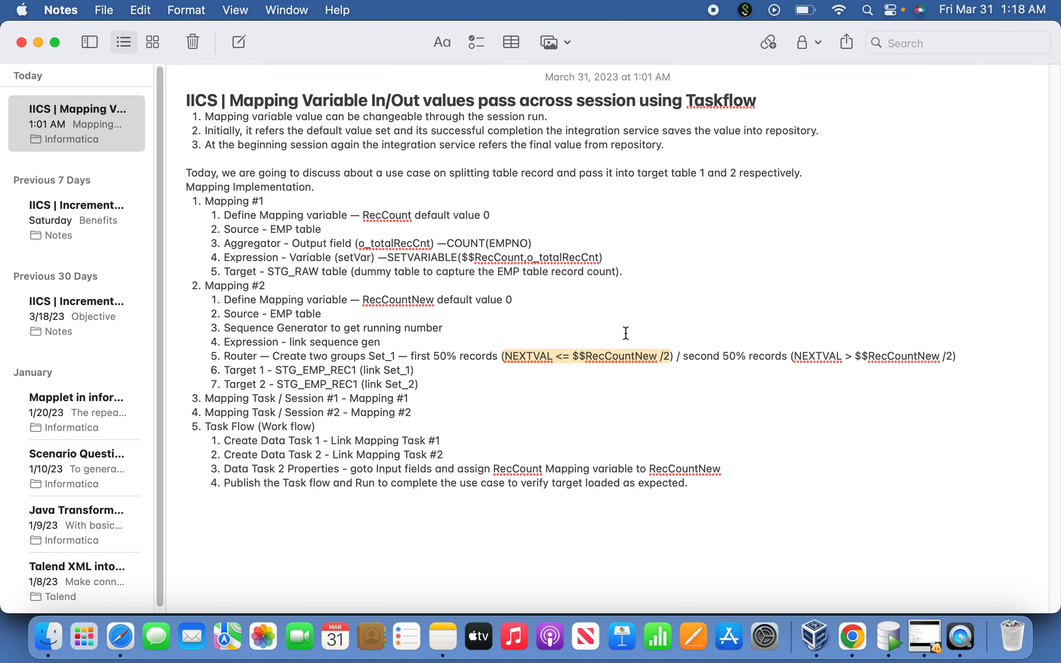
pyautogui.press('super+Tab')
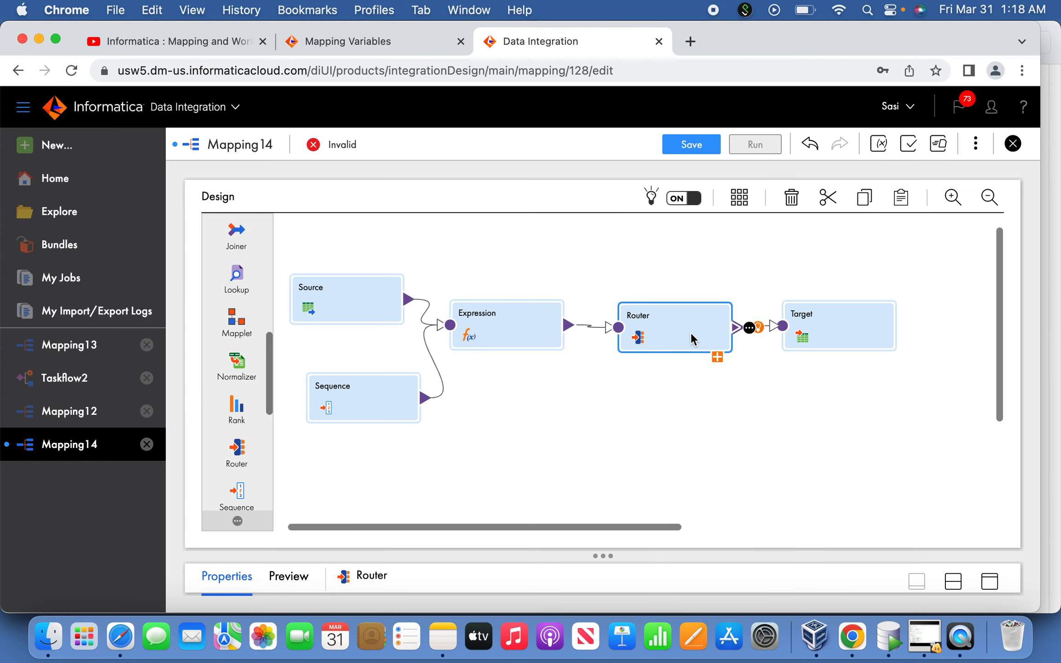
pyautogui.click(991, 583)
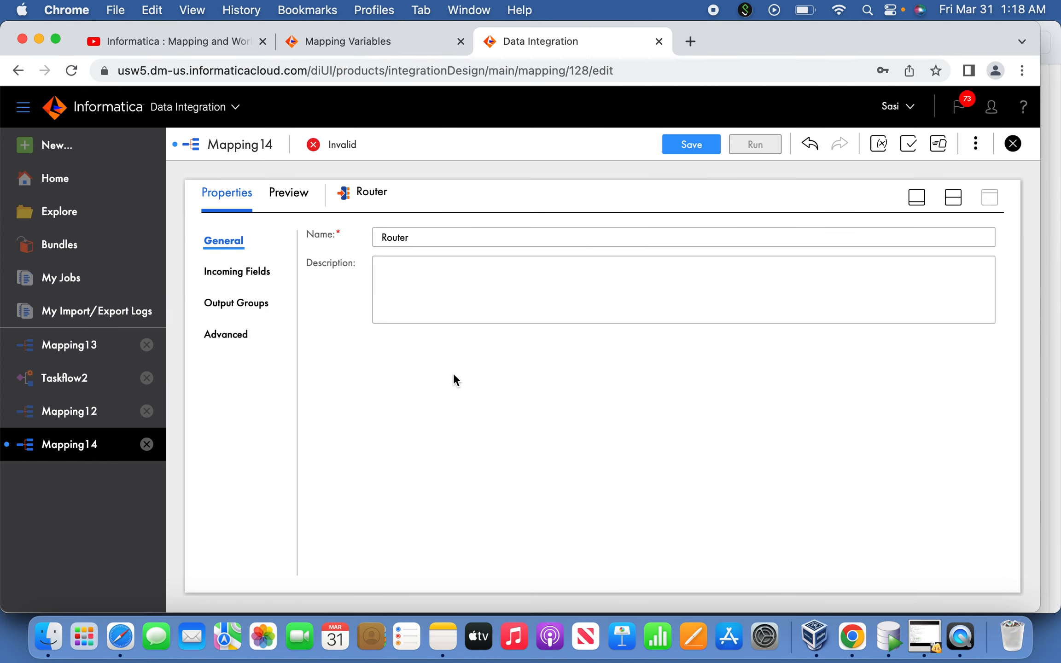
pyautogui.click(261, 308)
pyautogui.click(480, 321)
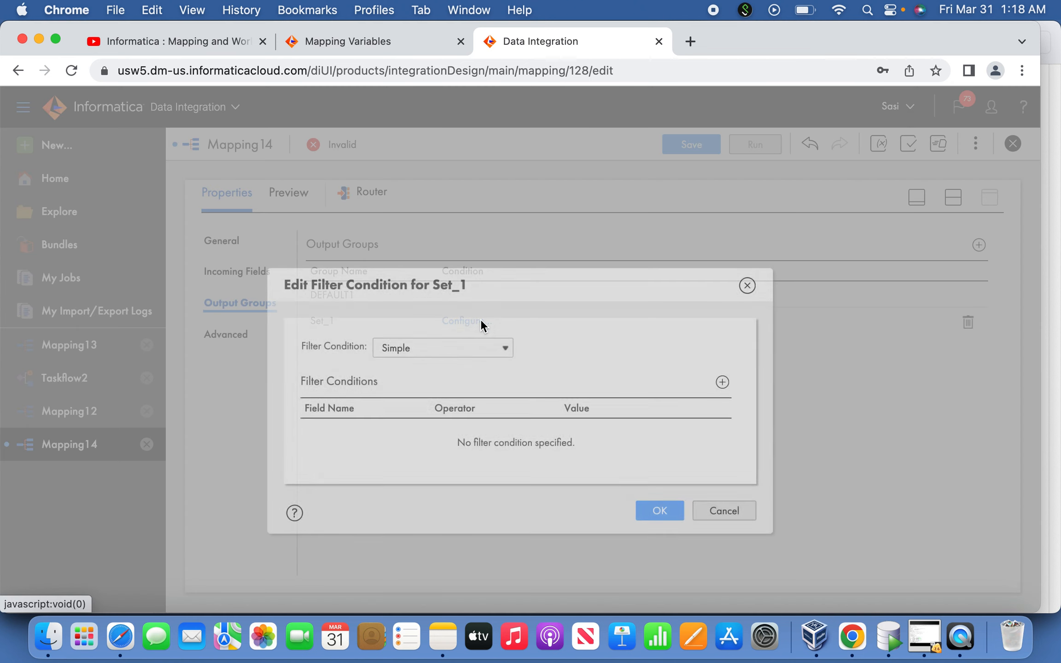
pyautogui.click(499, 348)
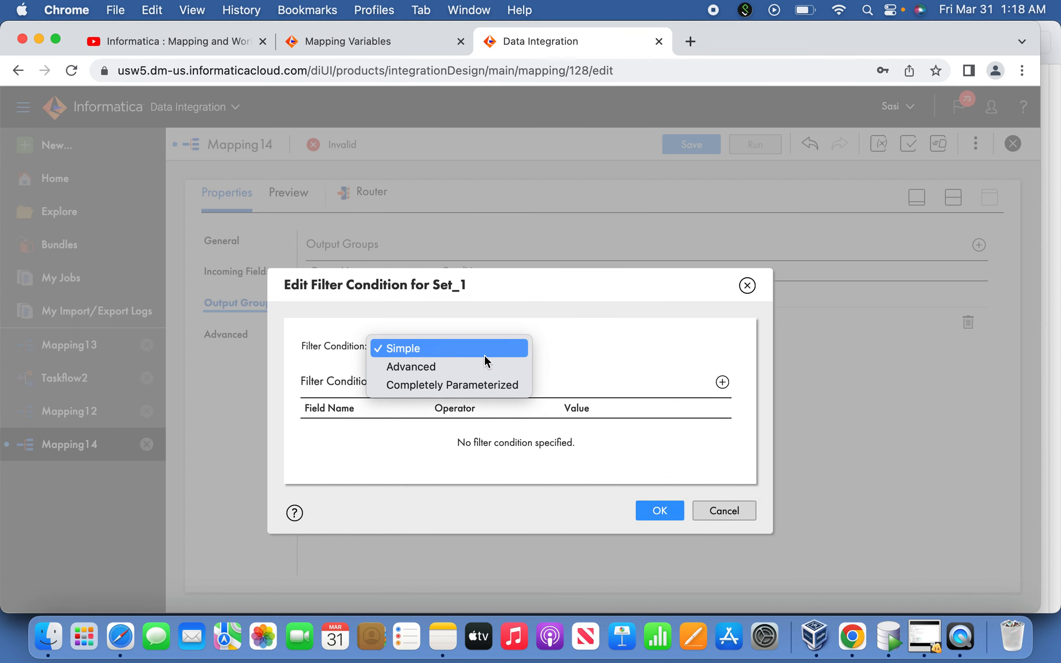
pyautogui.click(471, 365)
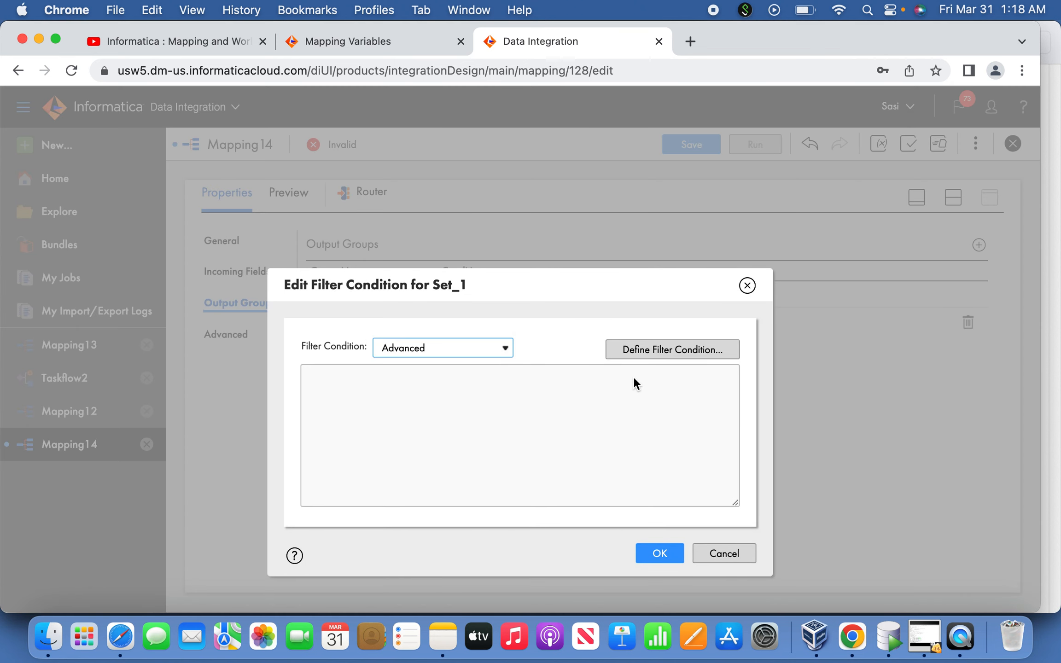
pyautogui.click(678, 348)
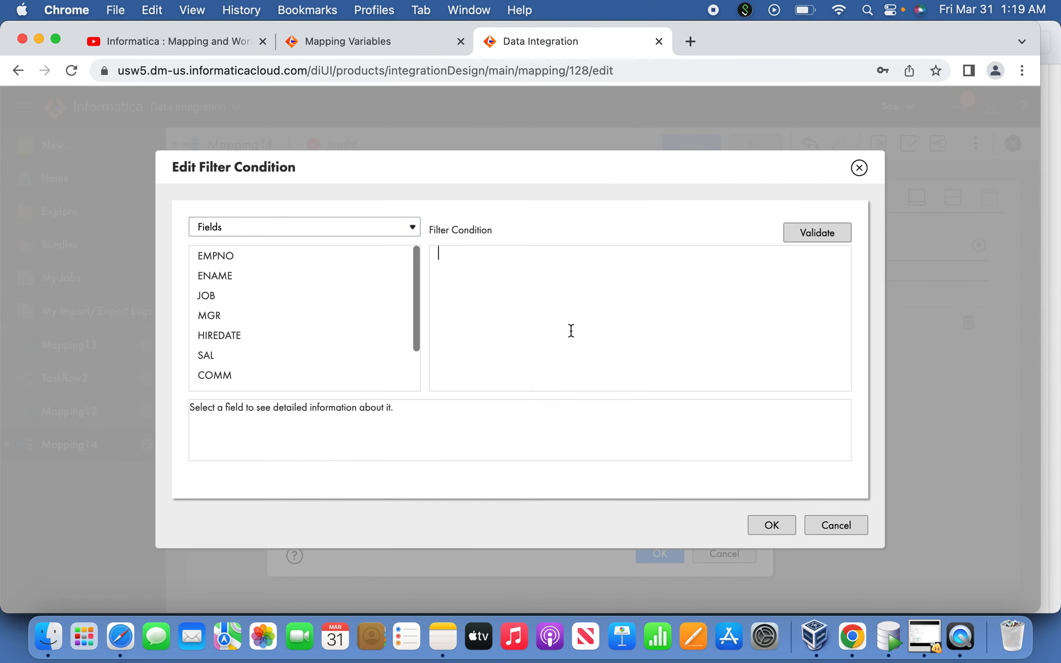
pyautogui.write('$$CountNew')
pyautogui.click(842, 523)
pyautogui.click(746, 555)
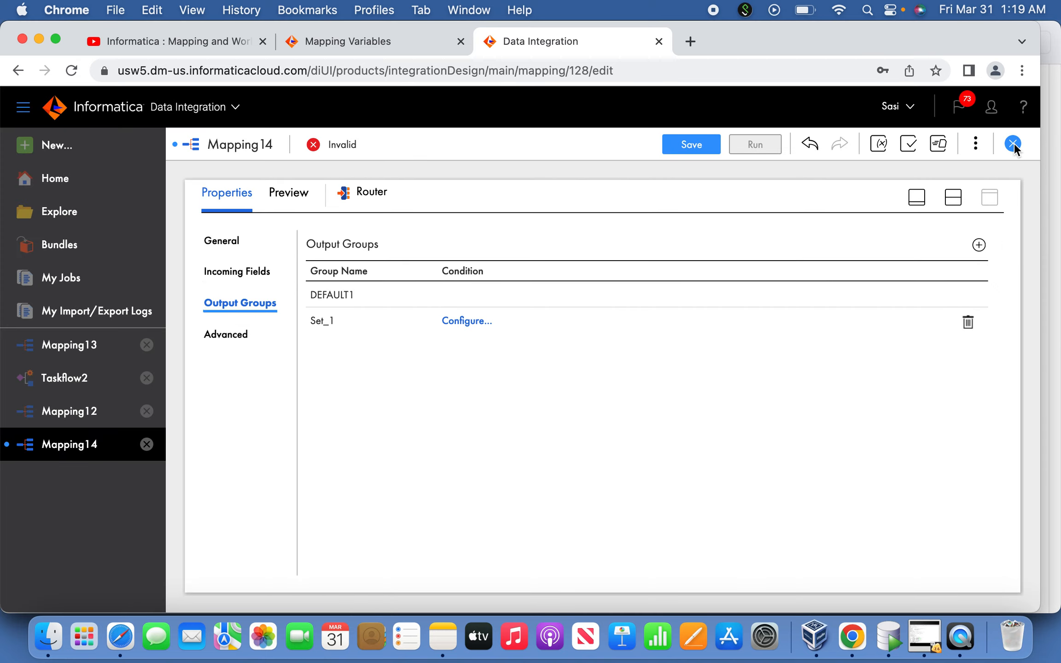
# Change the data type of the RecCountNew in-out parameter to integer
pyautogui.click(976, 144)
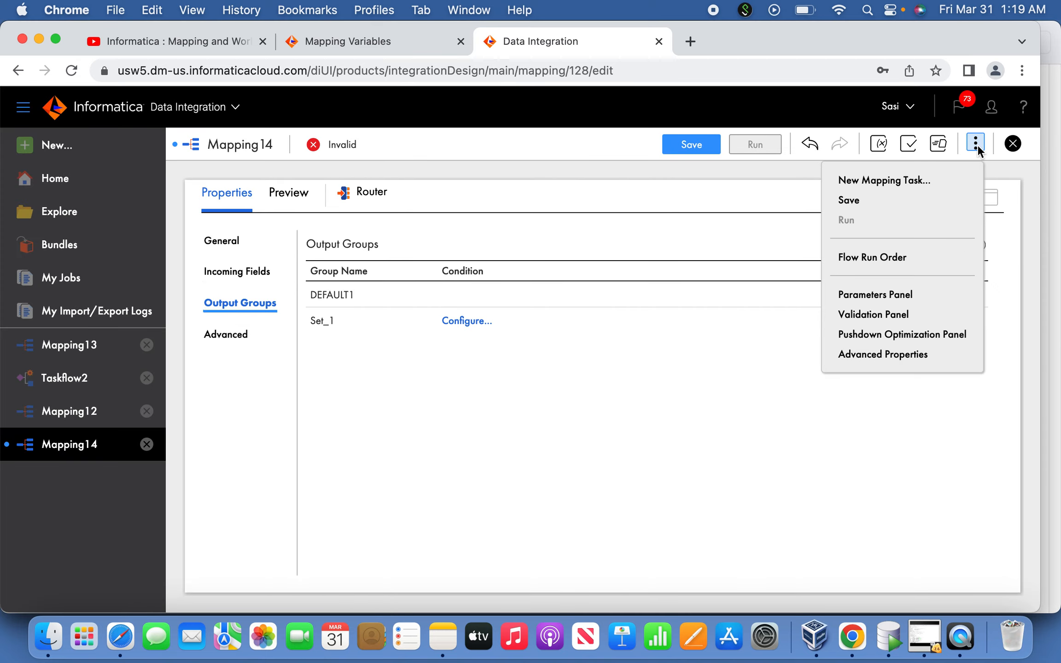
pyautogui.click(889, 295)
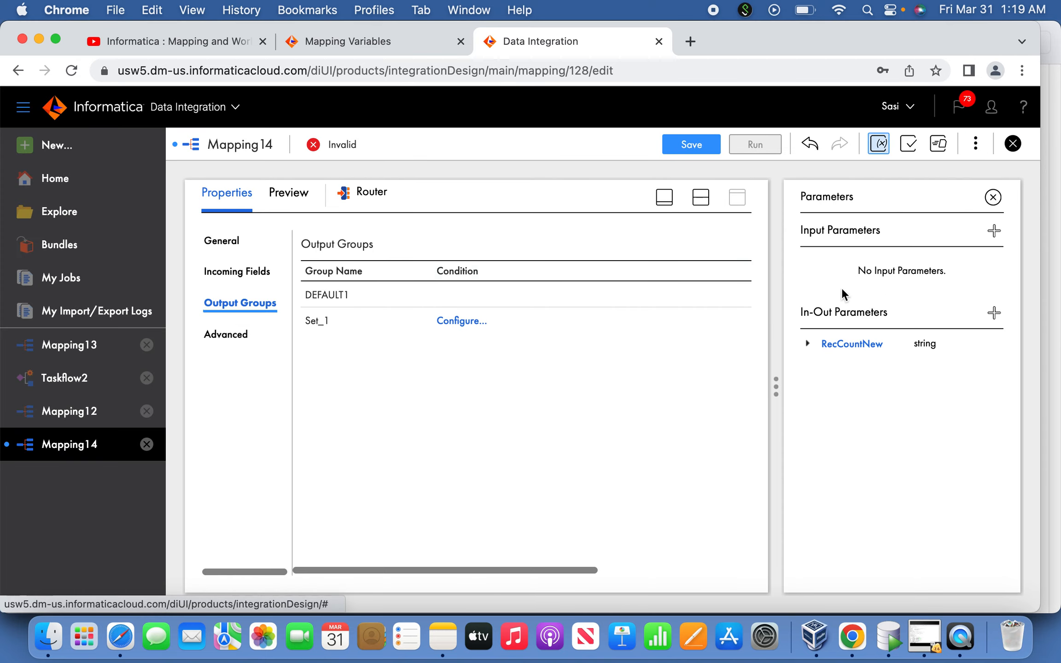
pyautogui.click(850, 346)
pyautogui.press('super+c')
pyautogui.click(565, 284)
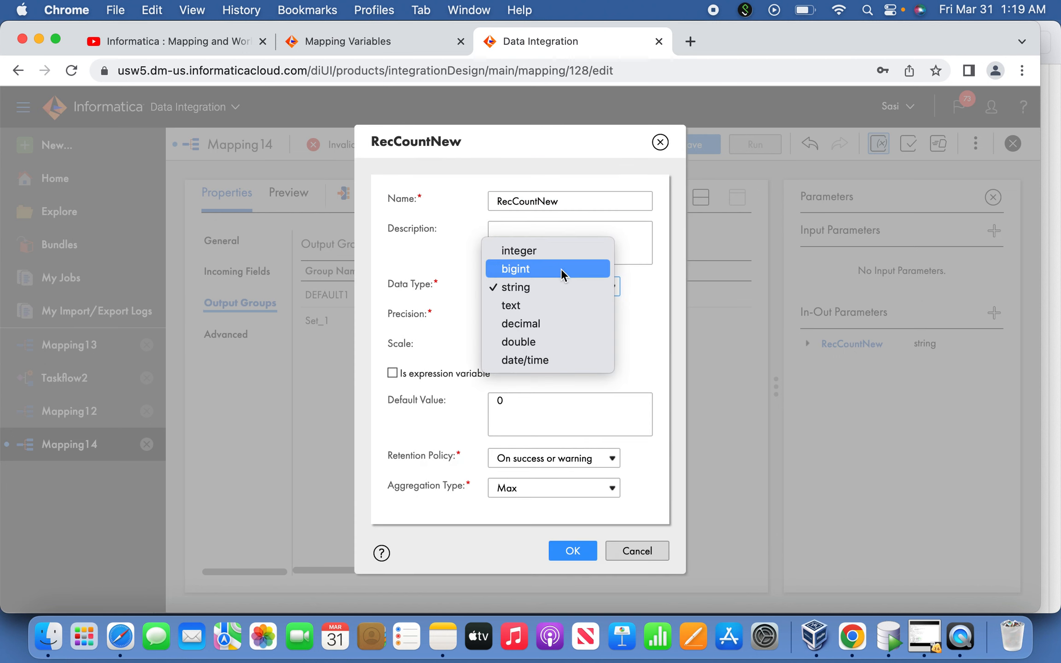
pyautogui.click(552, 253)
pyautogui.click(574, 525)
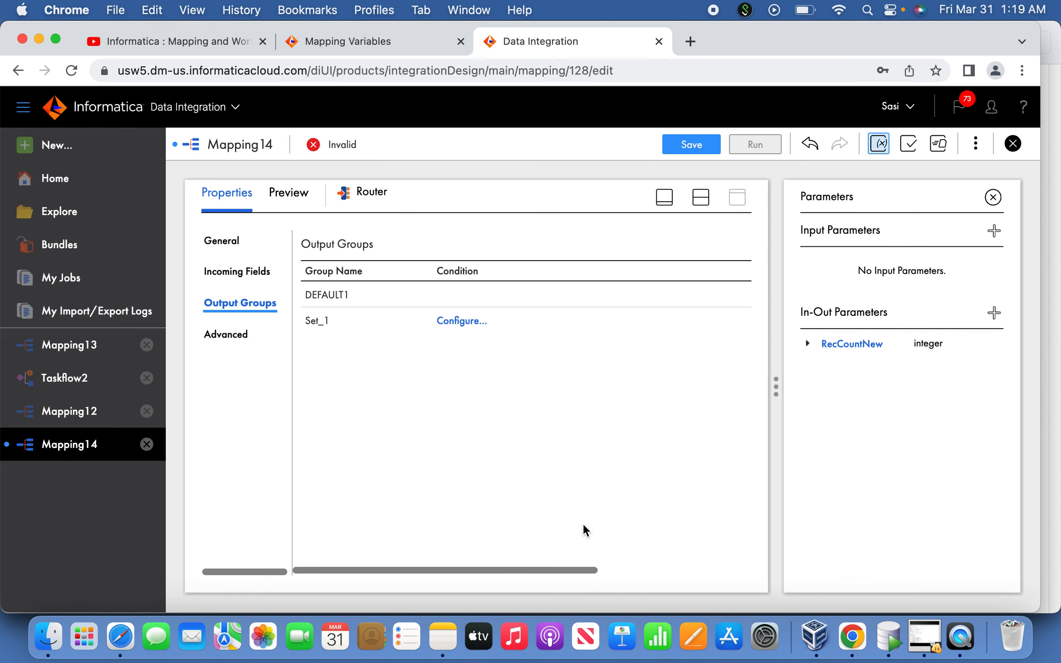
pyautogui.click(993, 198)
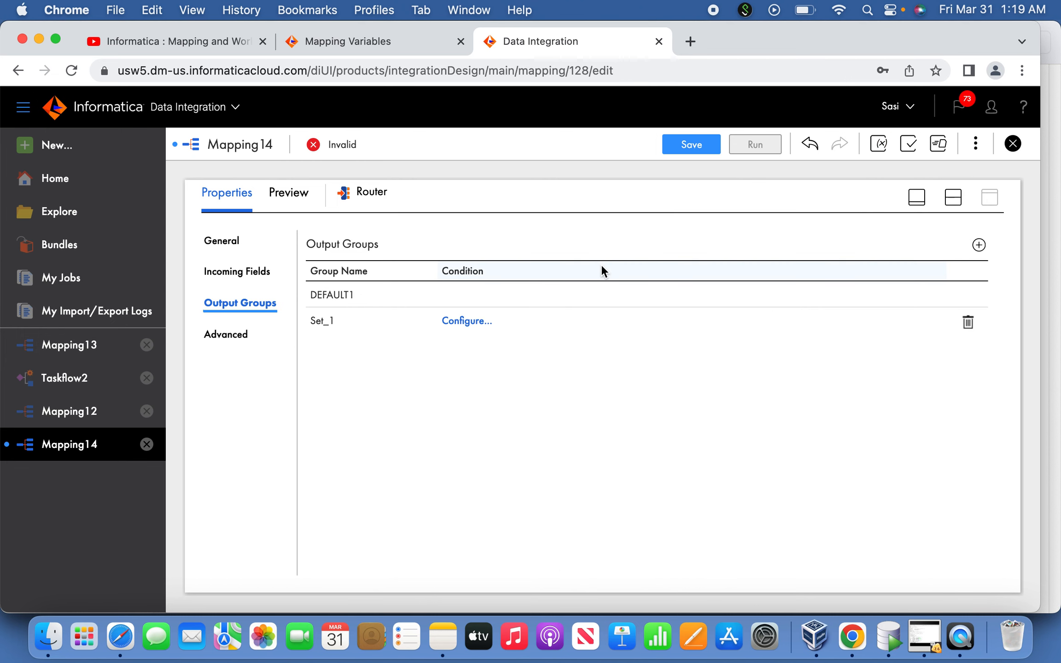
# Set the Set_1 filter condition to Advanced, open its expression editor, and paste the copied text
pyautogui.click(474, 321)
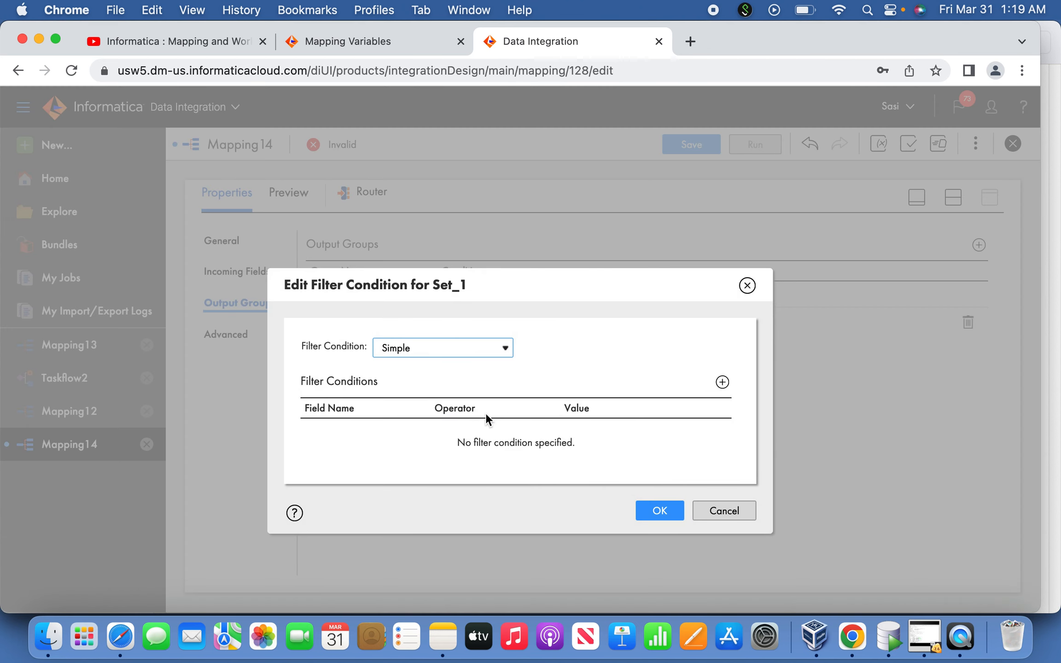
pyautogui.click(480, 350)
pyautogui.click(456, 367)
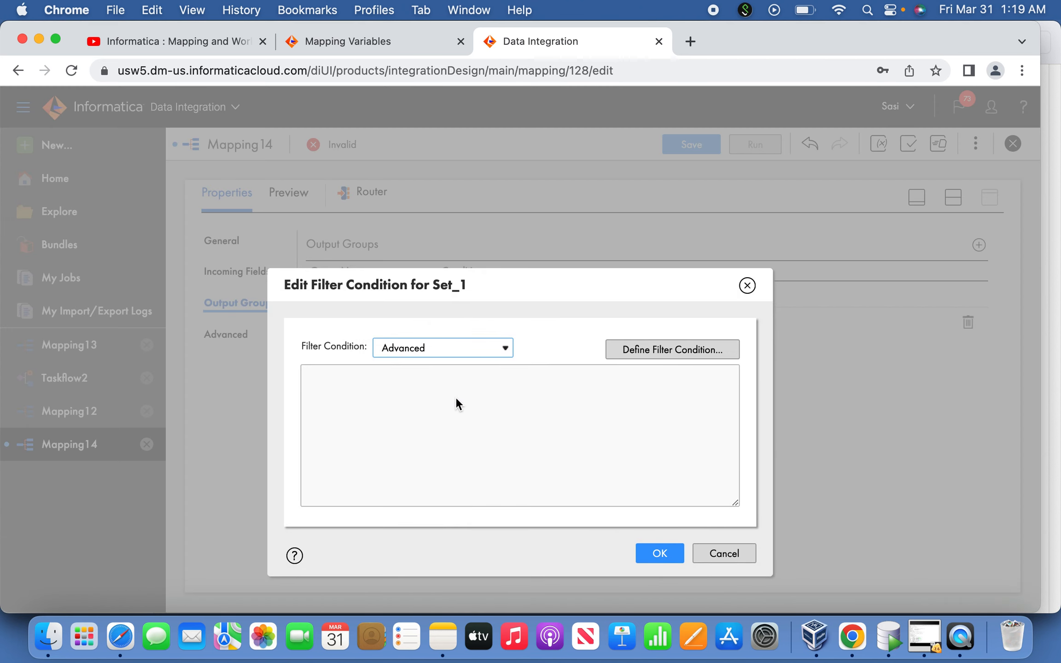
pyautogui.click(653, 351)
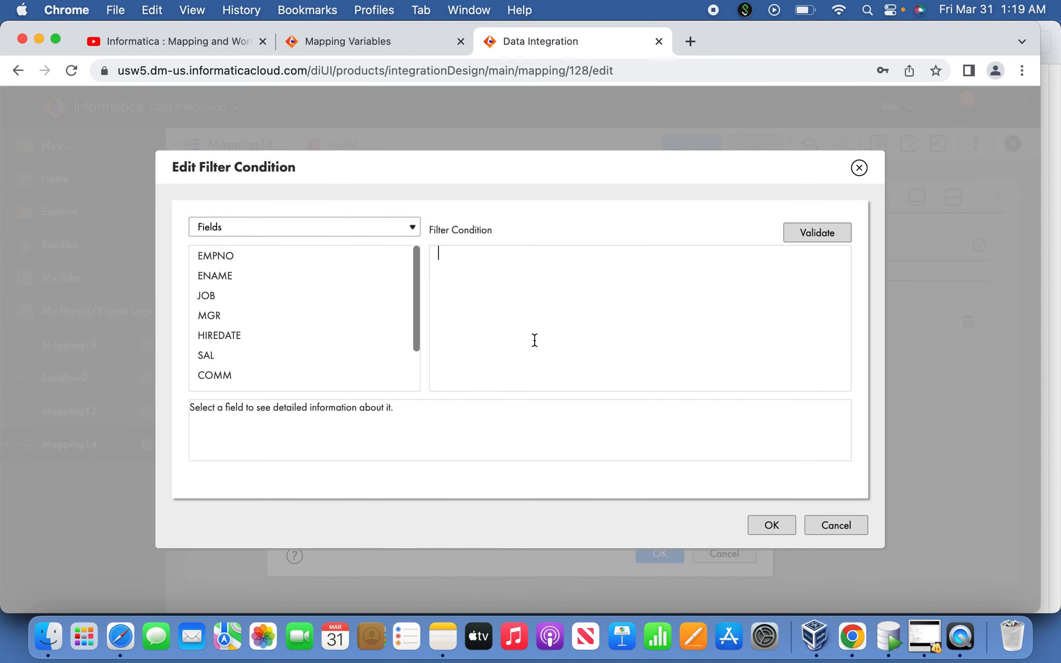
pyautogui.press('super+v')
# Replace the Set_1 filter expression with NEXTVAL <= $$RecCountNew /2 copied from the Notes app, validate it, and apply the condition
pyautogui.press('super+Tab')
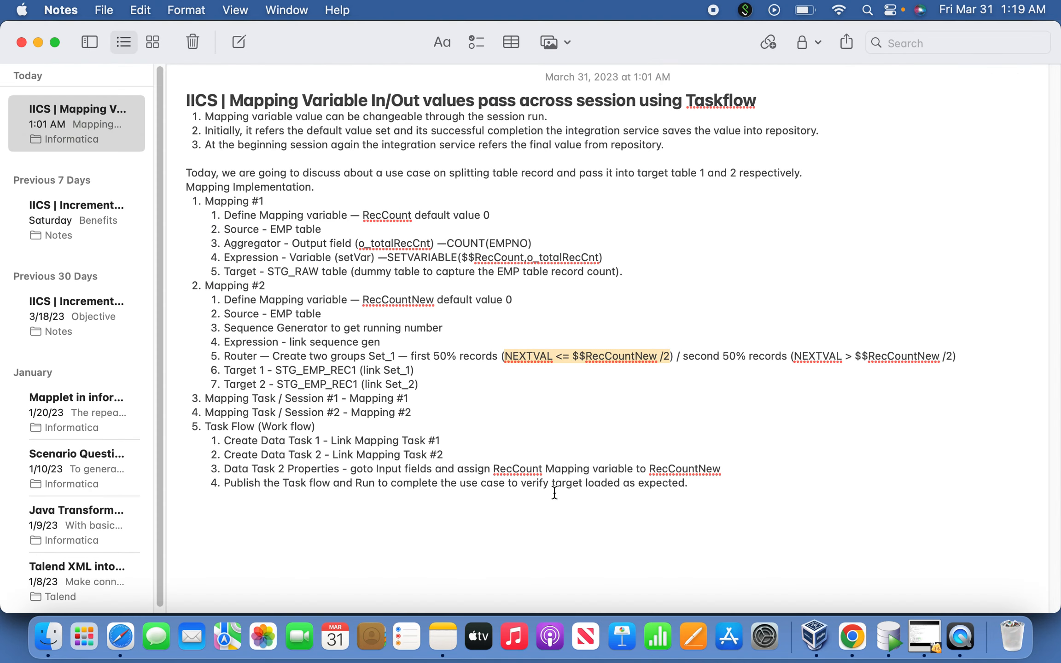
pyautogui.click(556, 362)
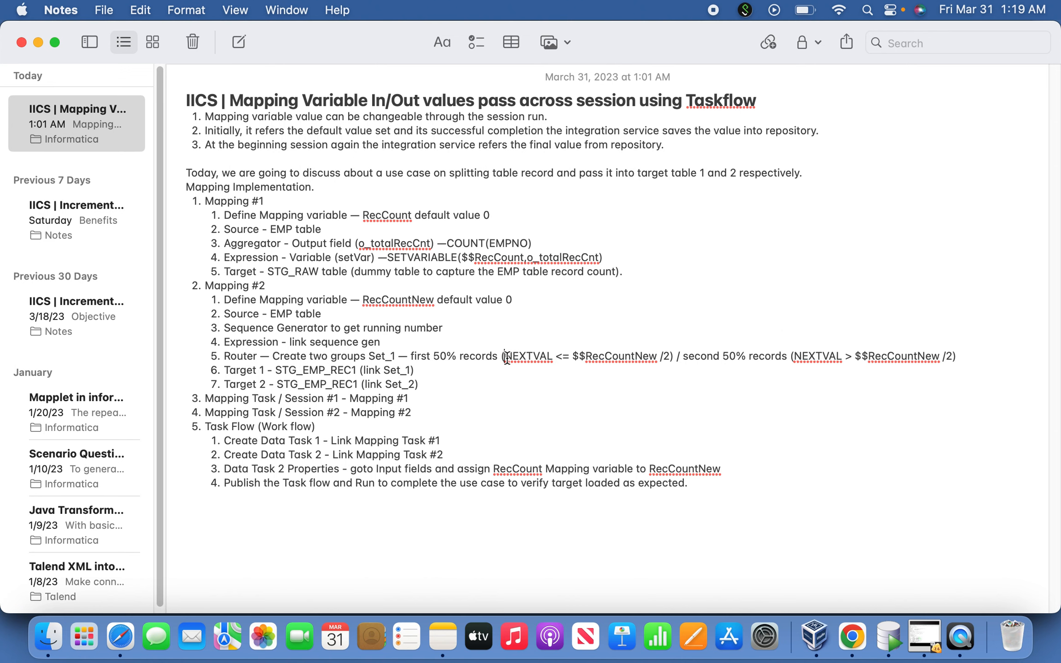
pyautogui.moveTo(503, 358); pyautogui.dragTo(669, 360)
pyautogui.press('super+c')
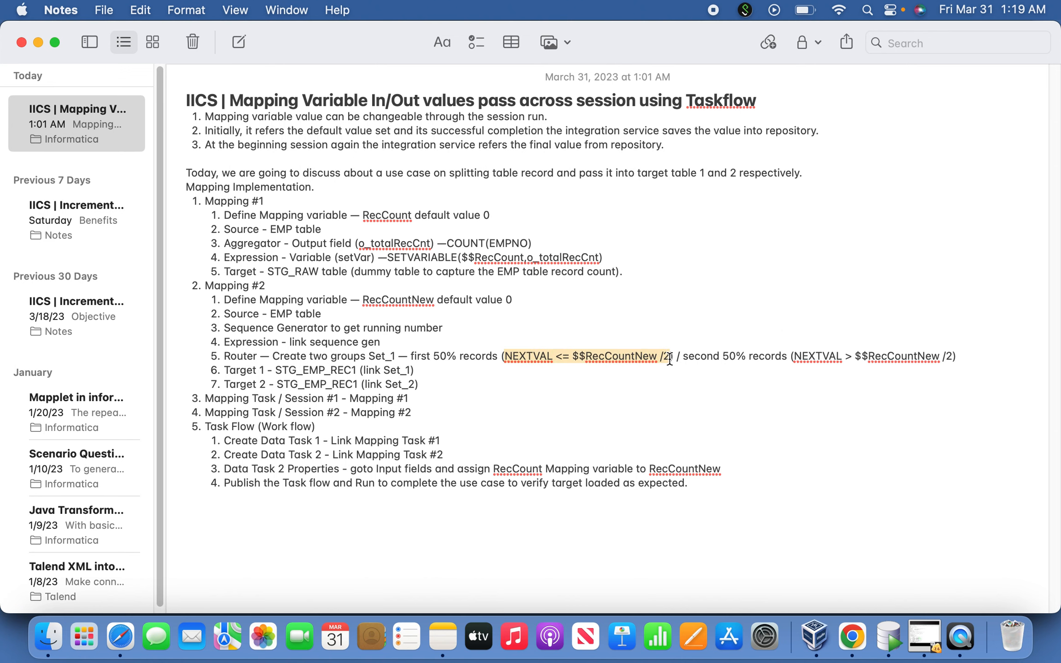
pyautogui.press('super+Tab')
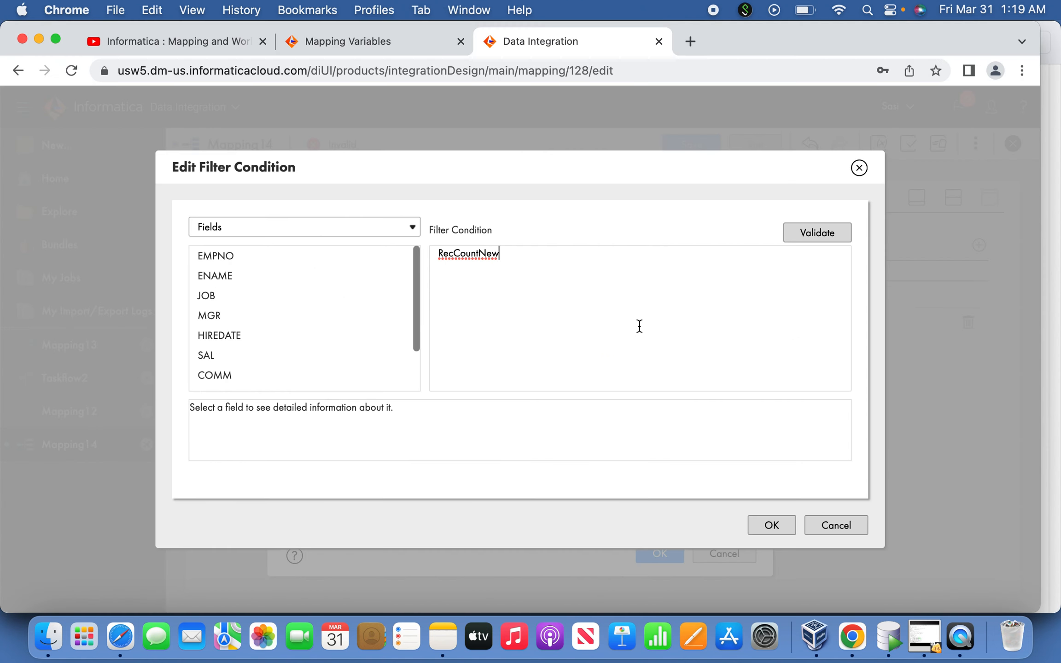
pyautogui.press('super+a')
pyautogui.press('super+v')
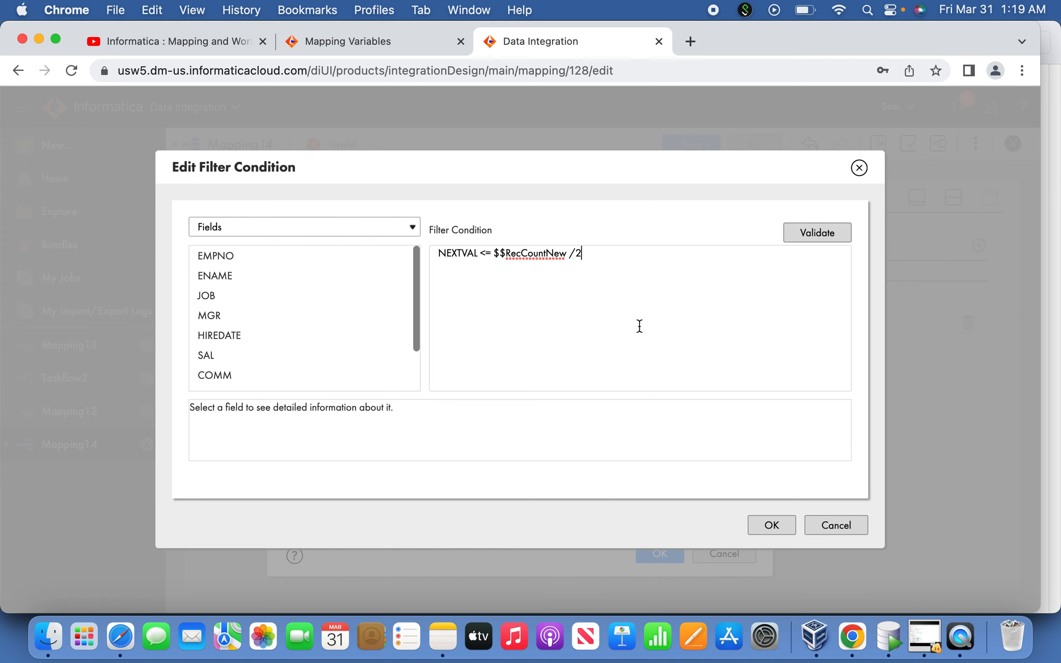
pyautogui.click(810, 234)
pyautogui.click(772, 526)
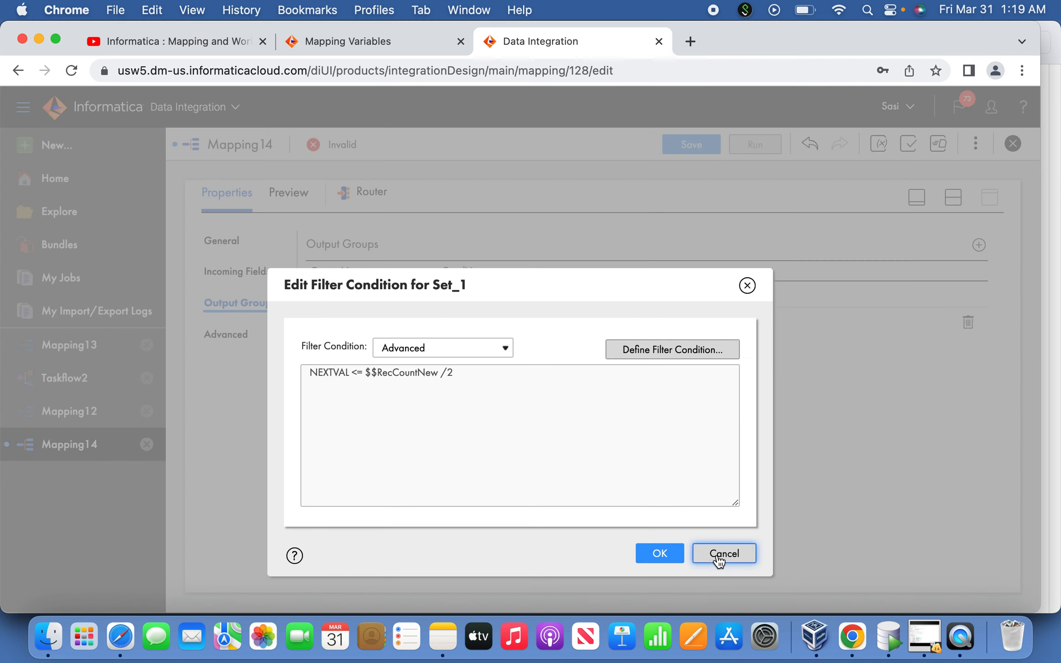
pyautogui.click(676, 554)
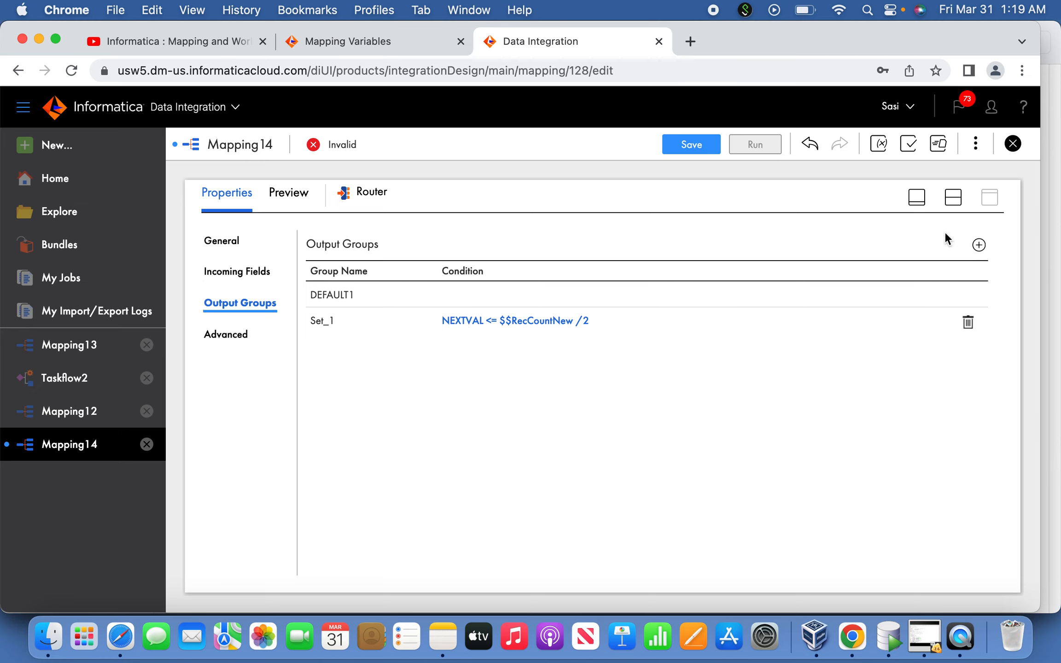
# Add another output group to the Router and name it Set_2
pyautogui.click(979, 245)
pyautogui.click(387, 348)
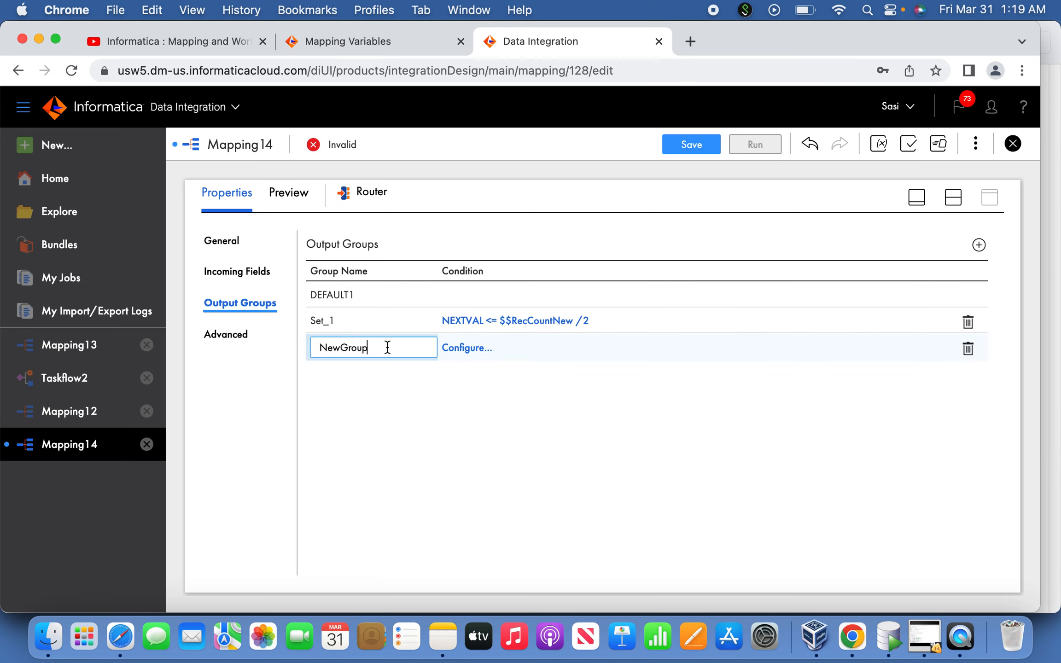
pyautogui.press('BackSpace')
pyautogui.press('BackSpace')
pyautogui.press('BackSpace')
pyautogui.write('Set_2')
# Set the Set_2 group's filter condition to Advanced and open its expression editor
pyautogui.click(467, 353)
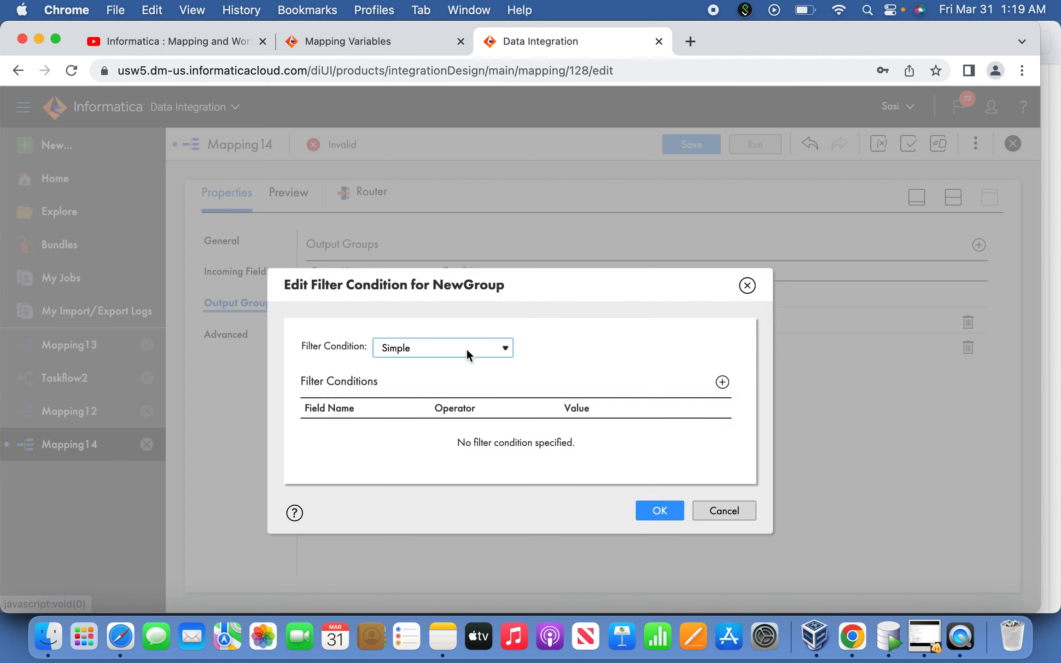
pyautogui.click(453, 348)
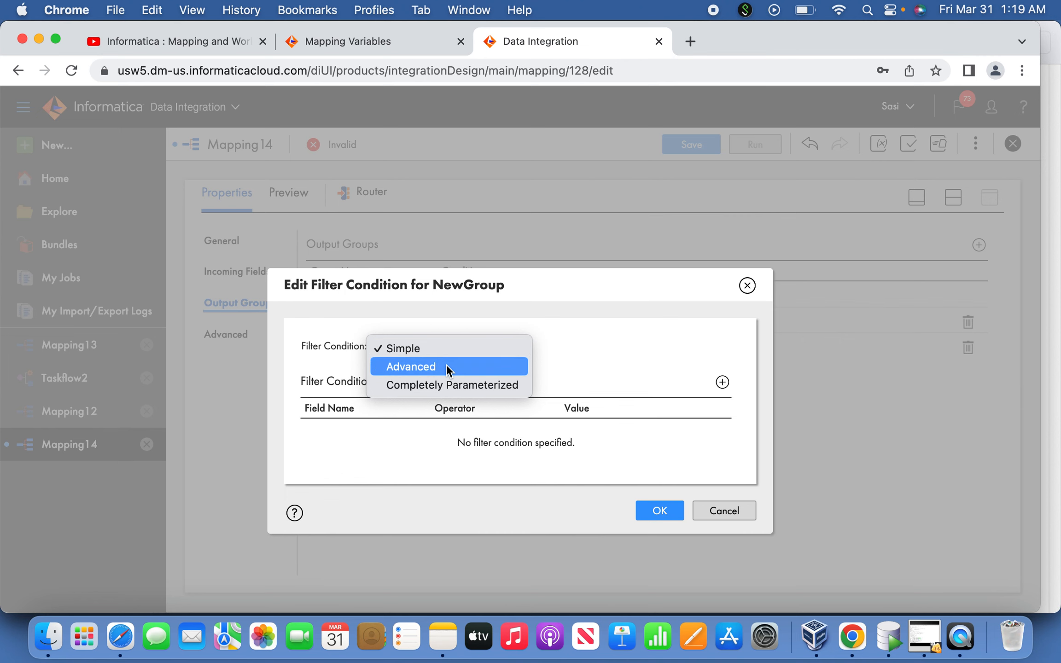
pyautogui.click(446, 363)
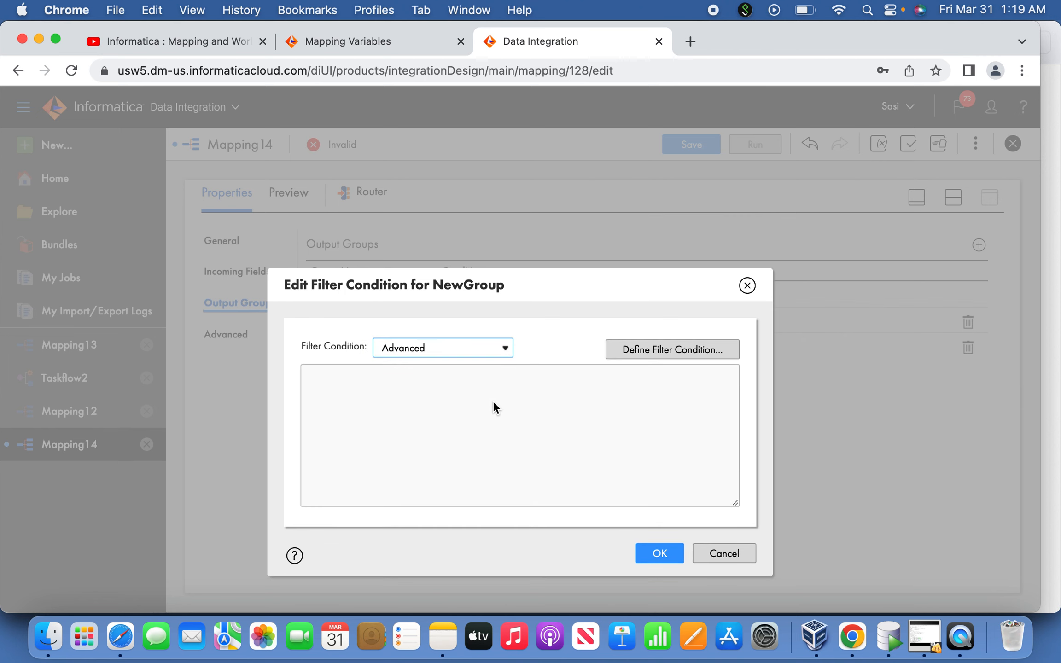
pyautogui.click(629, 351)
# Copy NEXTVAL > $$RecCountNew /2 from the Router line of the note in the Notes app and paste it as the Set_2 filter expression
pyautogui.press('super+Tab')
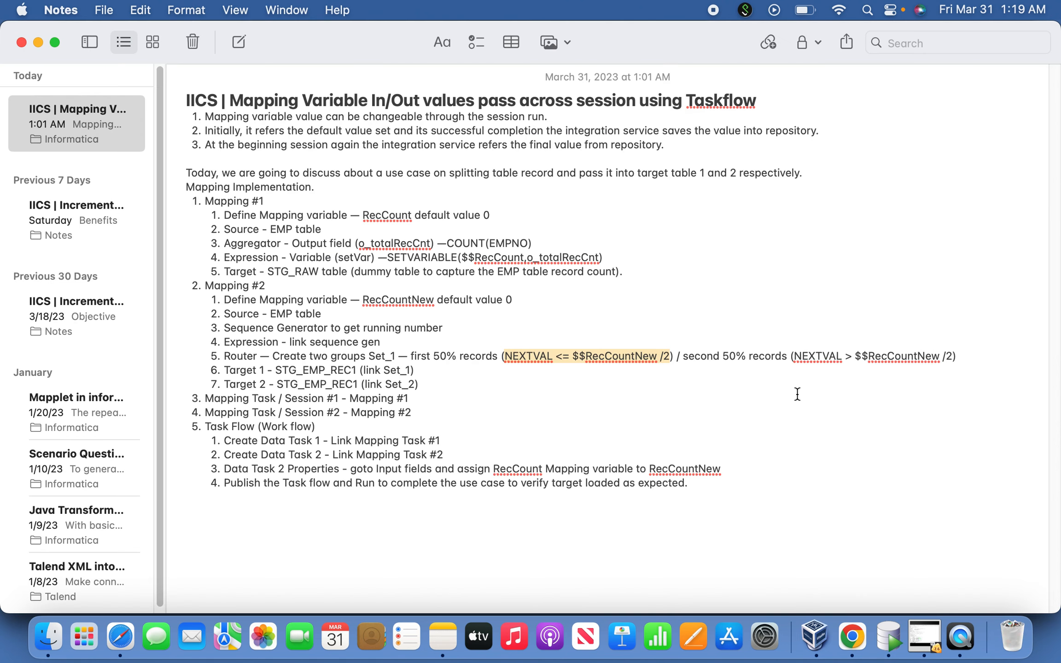
pyautogui.click(807, 368)
pyautogui.moveTo(796, 357); pyautogui.dragTo(950, 355)
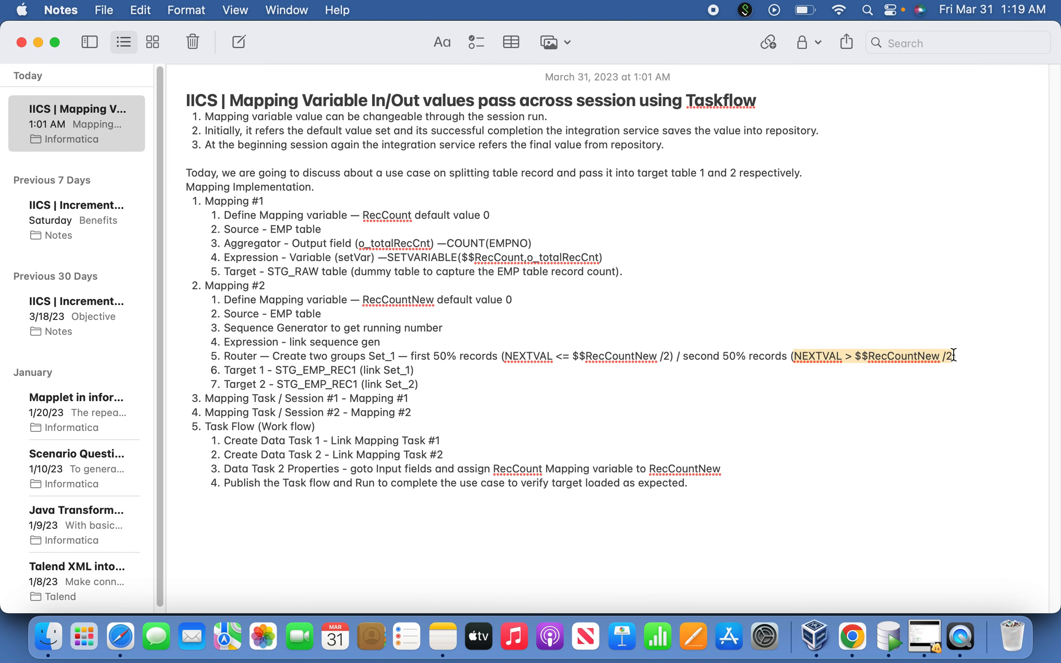
pyautogui.press('super+c')
pyautogui.press('super+Tab')
pyautogui.click(774, 315)
pyautogui.press('super+v')
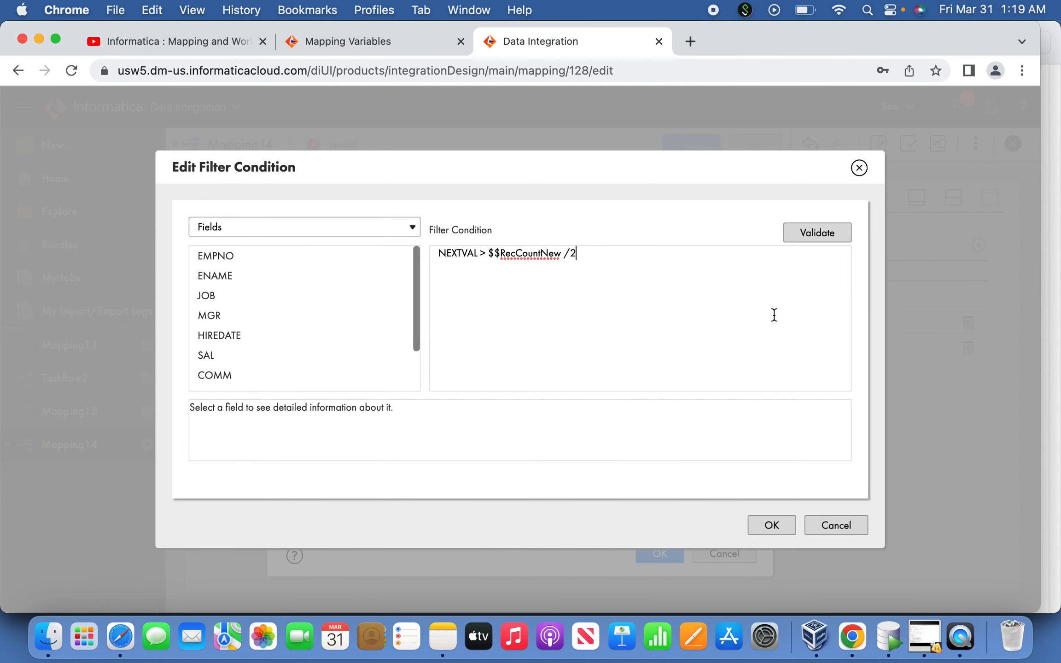
# Validate the Set_2 filter expression and apply the condition to the output group
pyautogui.click(825, 237)
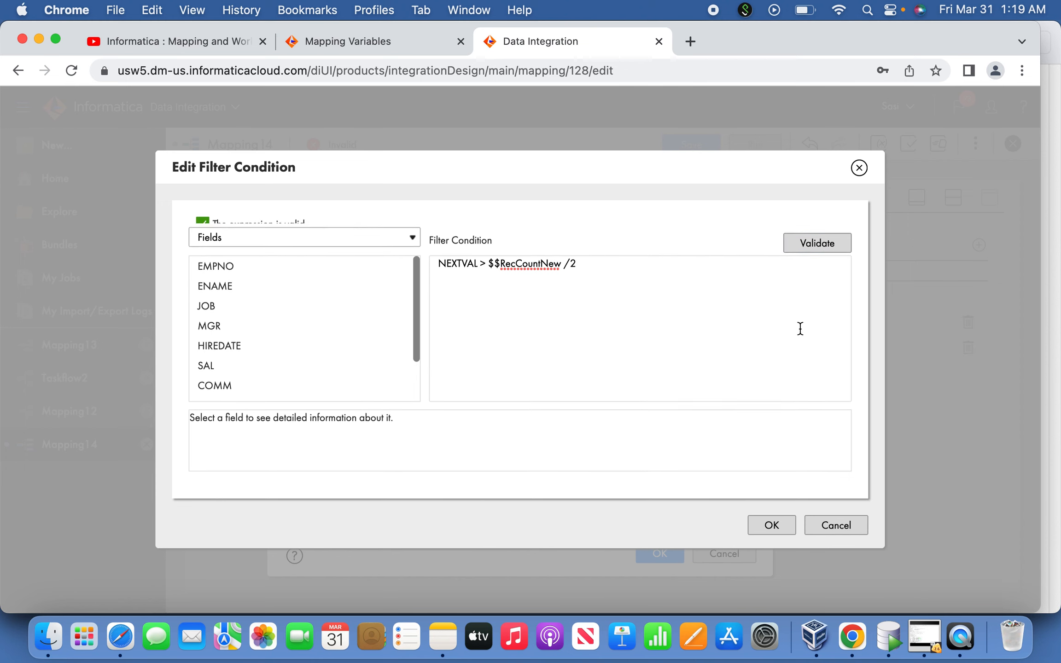
pyautogui.click(774, 527)
pyautogui.click(663, 555)
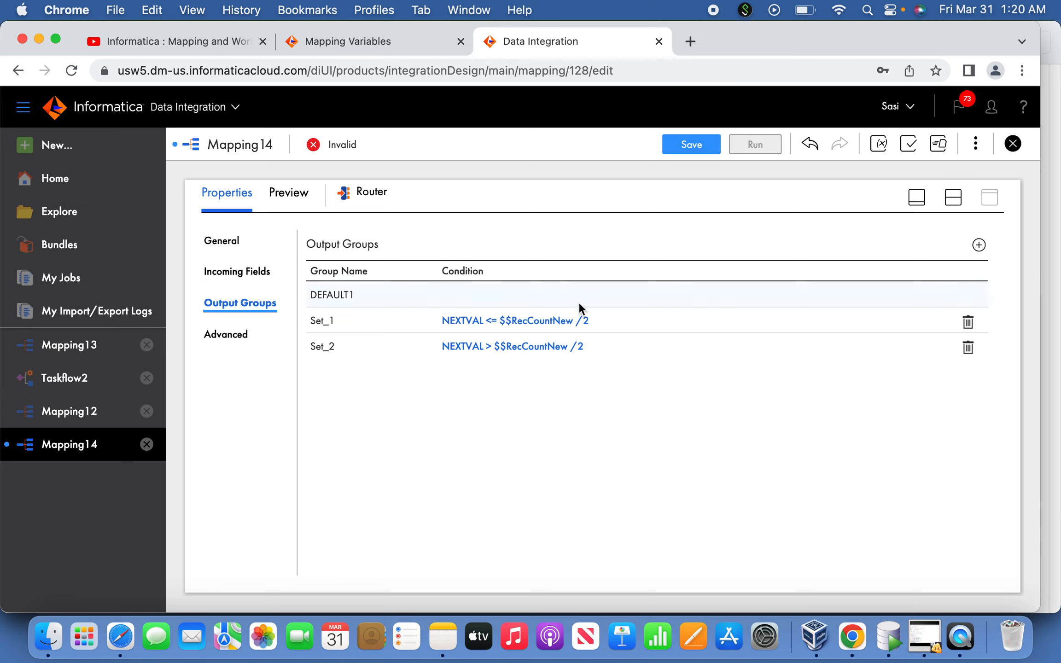
pyautogui.click(601, 319)
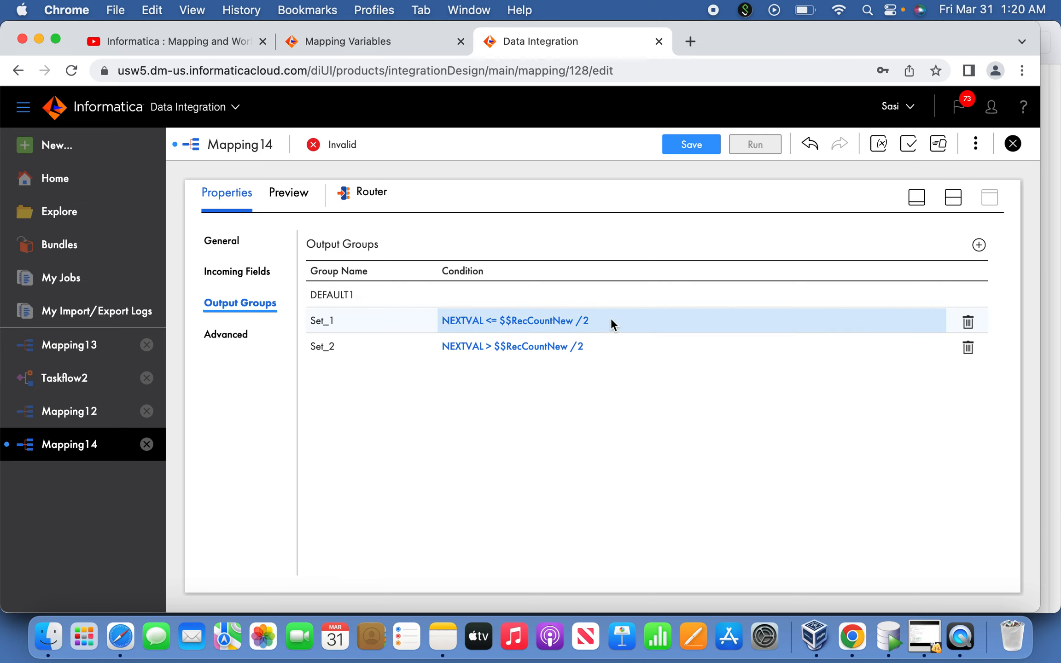
pyautogui.click(602, 345)
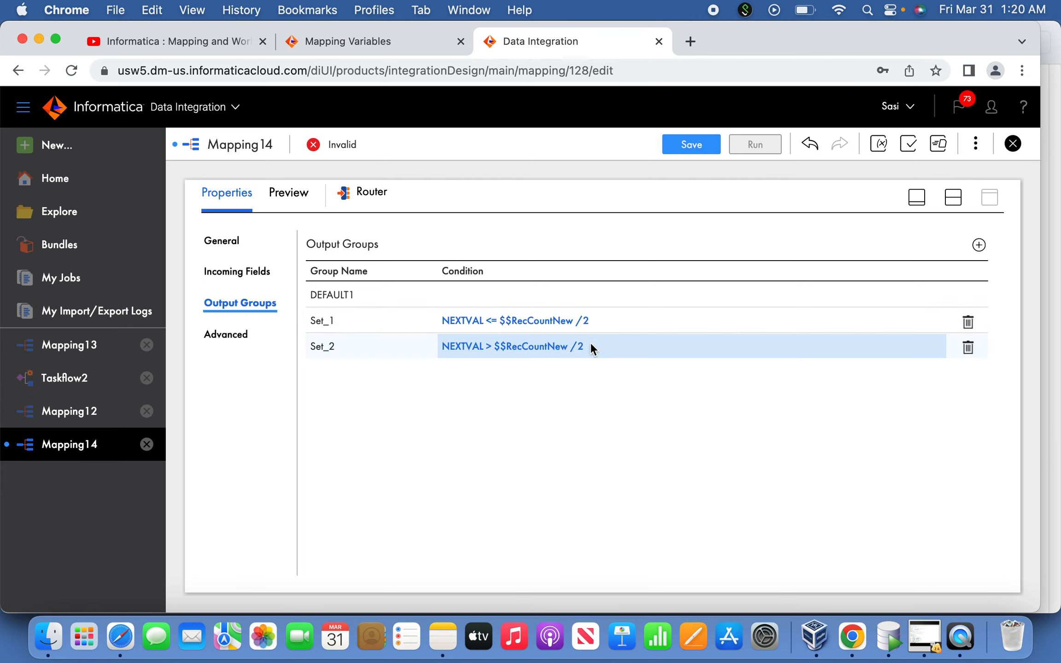
# Set the connection of the mapping's Target transformation to OrcTgt (Oracle)
pyautogui.click(917, 198)
pyautogui.click(831, 345)
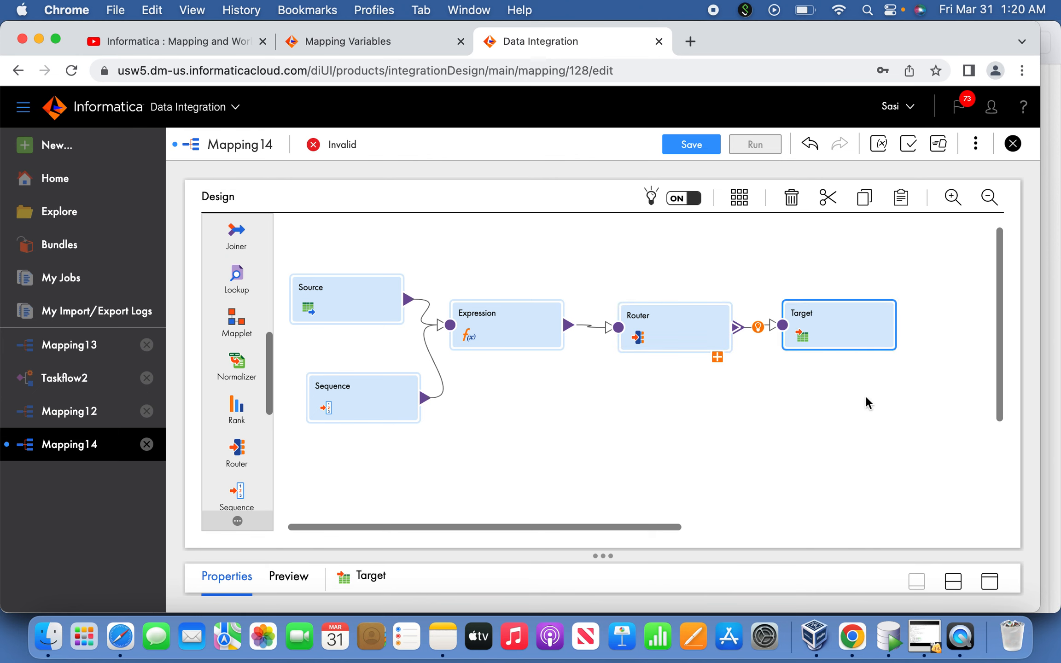
pyautogui.click(996, 583)
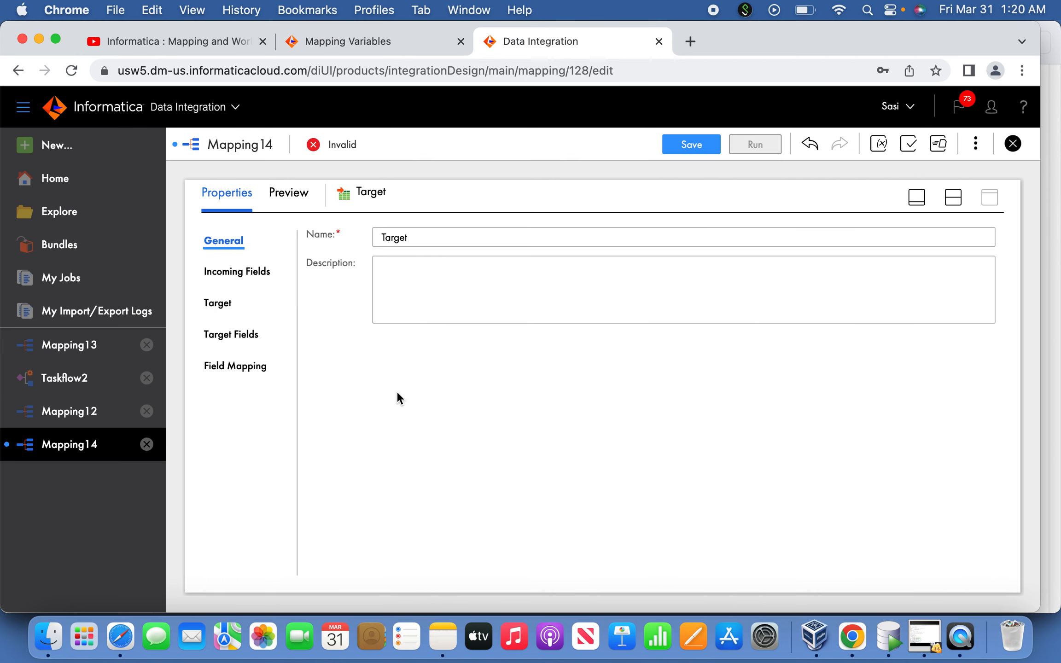
pyautogui.click(218, 303)
pyautogui.click(596, 272)
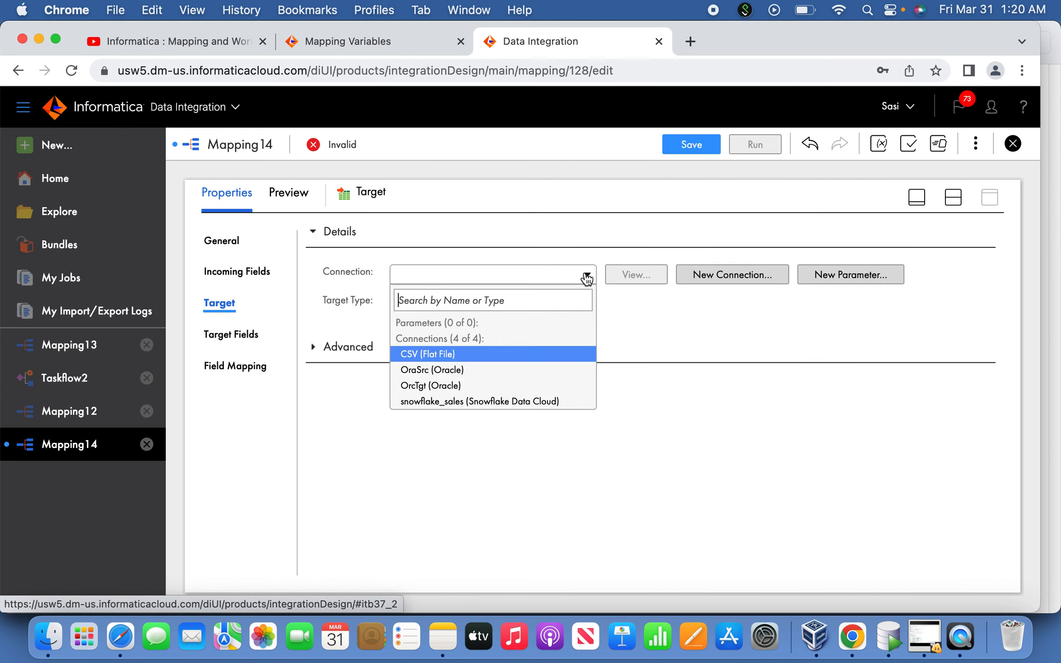
pyautogui.click(500, 384)
# Choose the existing table STG_EMP_REC1 as the Target's object and enable Truncate target
pyautogui.click(637, 331)
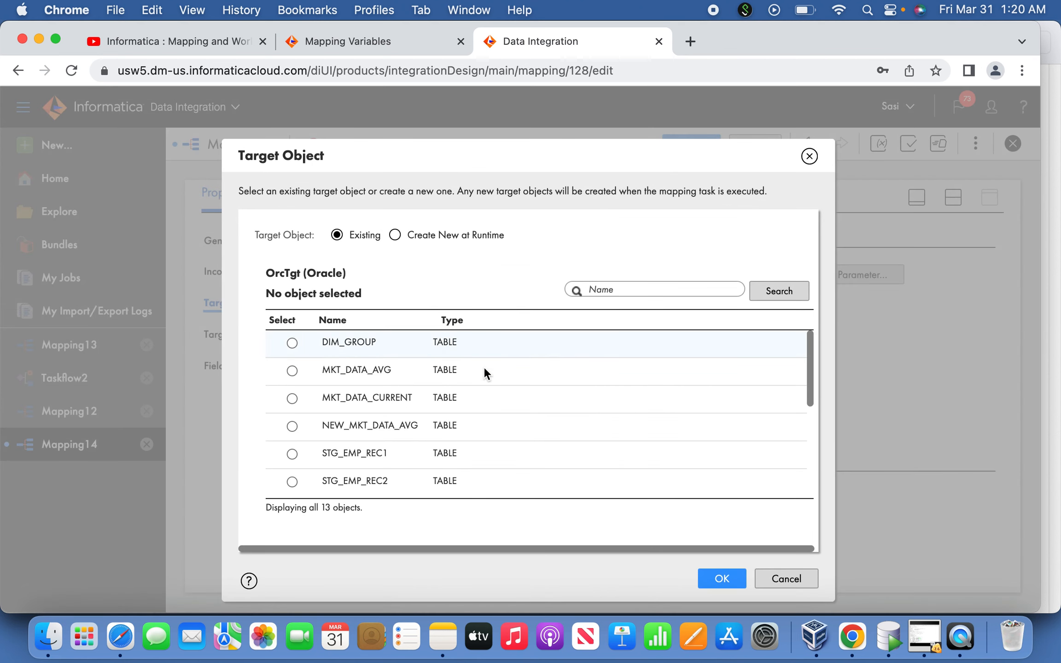
pyautogui.click(345, 452)
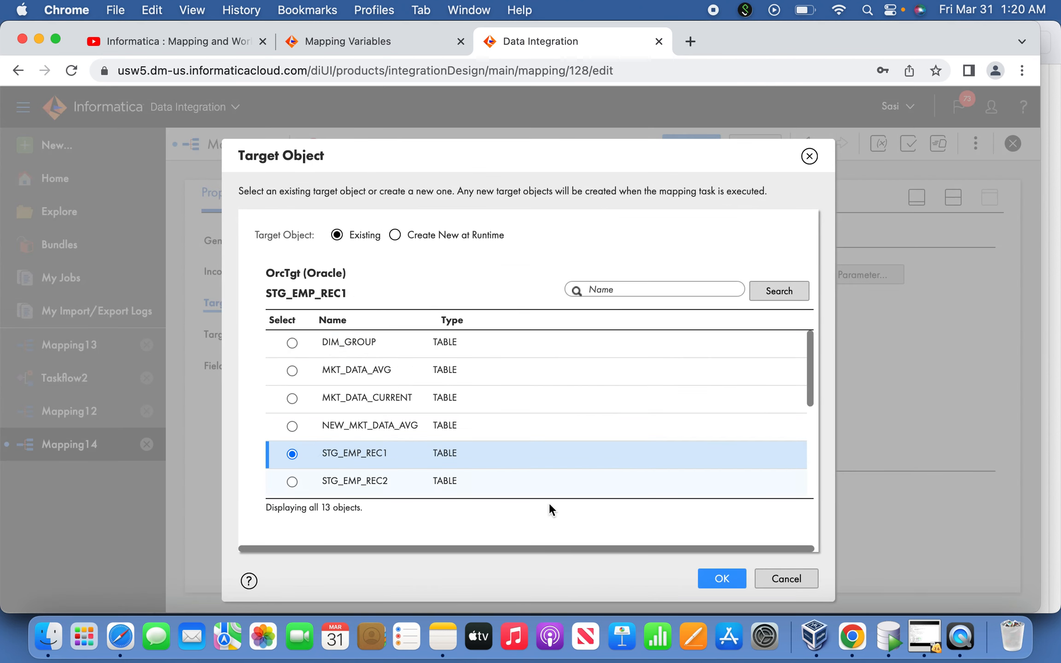
pyautogui.click(714, 578)
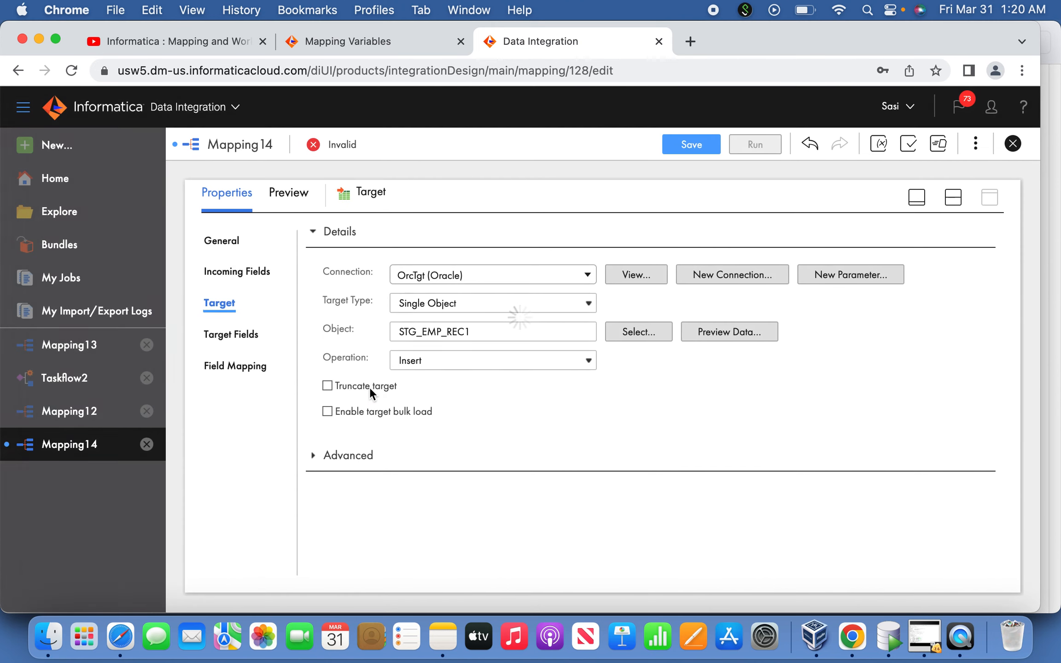
pyautogui.click(370, 387)
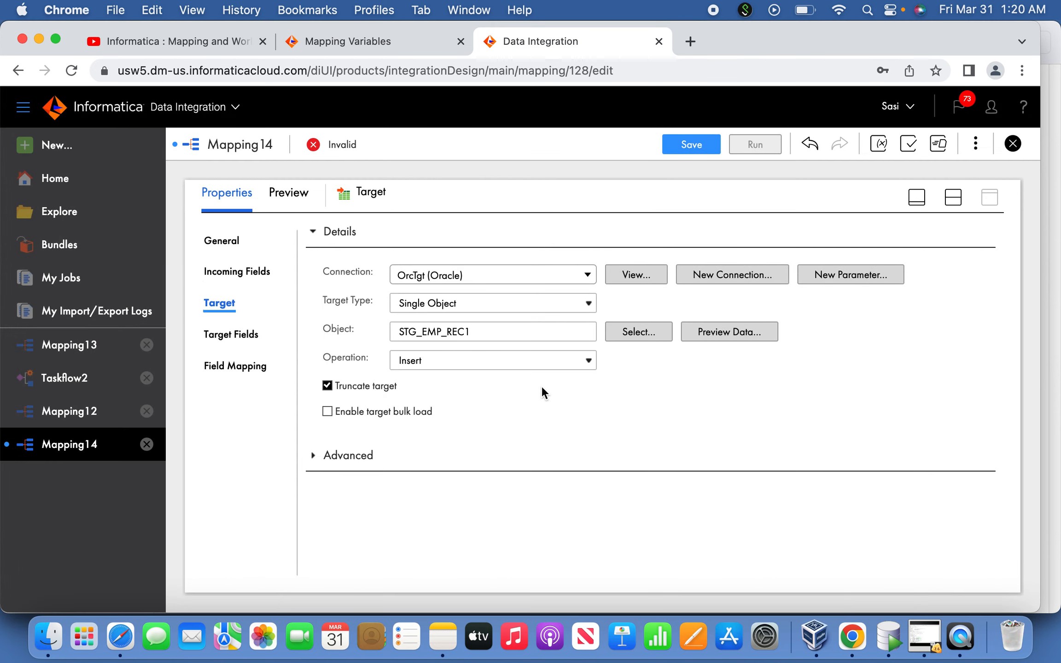
# Map the Target's incoming fields automatically with Smart Map and return to the mapping canvas
pyautogui.click(237, 366)
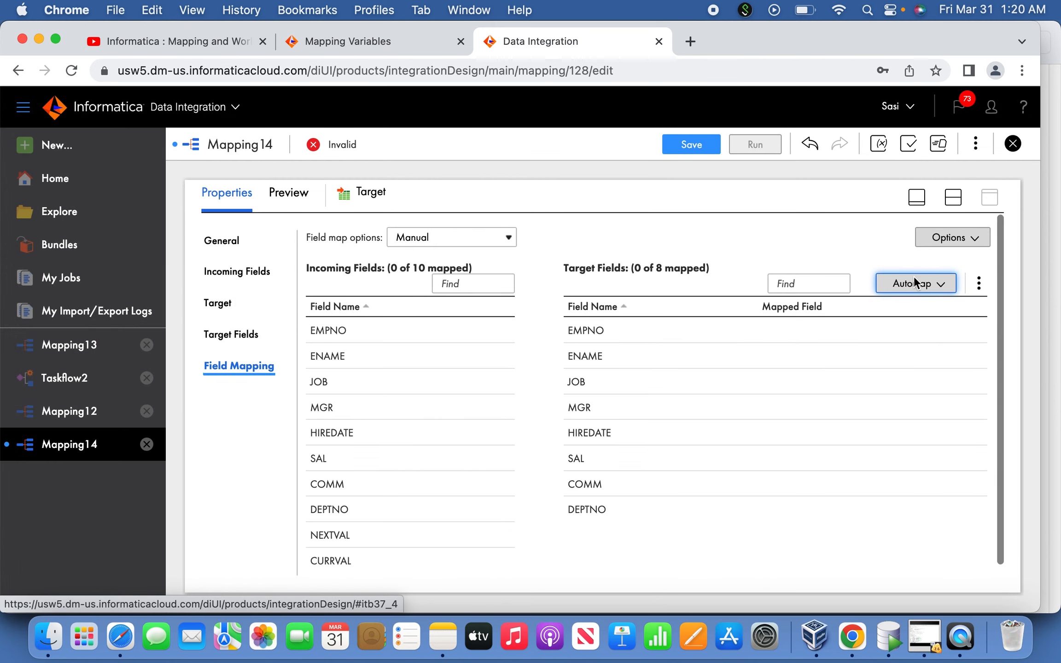
pyautogui.click(928, 284)
pyautogui.click(878, 344)
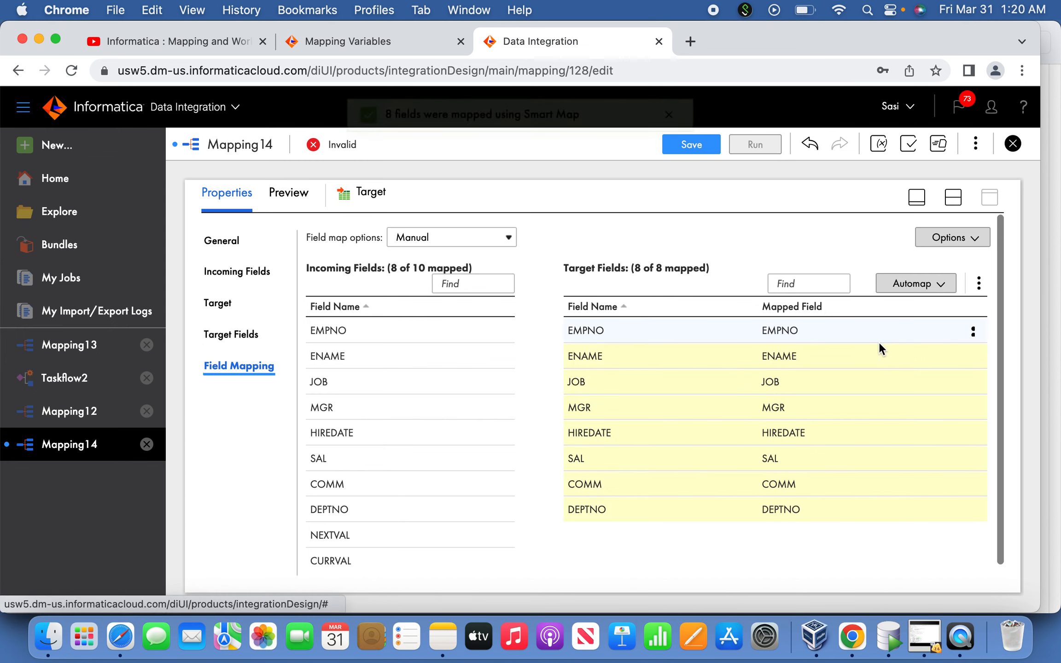
pyautogui.click(916, 197)
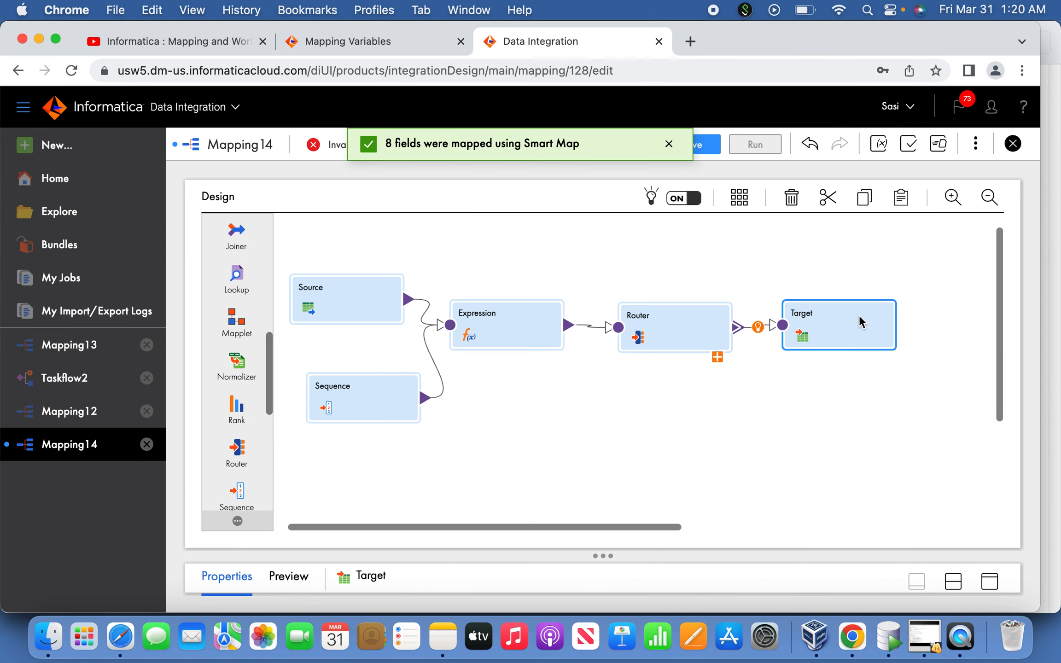
# Duplicate the Target, place the copy below the original, and link the Router's Set_2 group to it
pyautogui.click(822, 414)
pyautogui.click(855, 334)
pyautogui.press('super+c')
pyautogui.press('super+v')
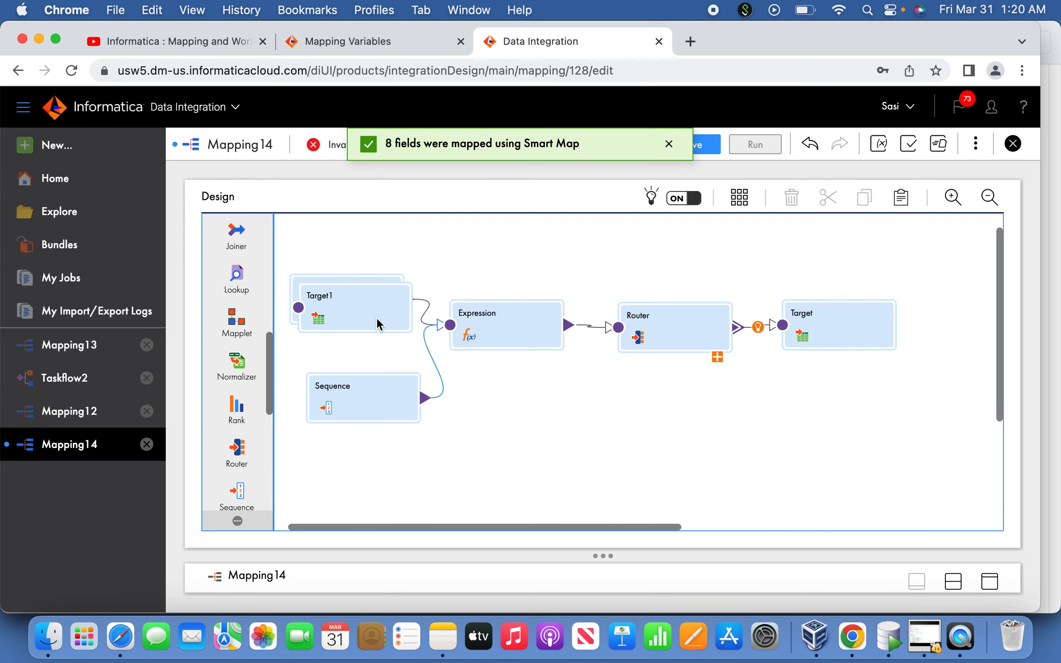
pyautogui.moveTo(377, 317); pyautogui.dragTo(869, 420)
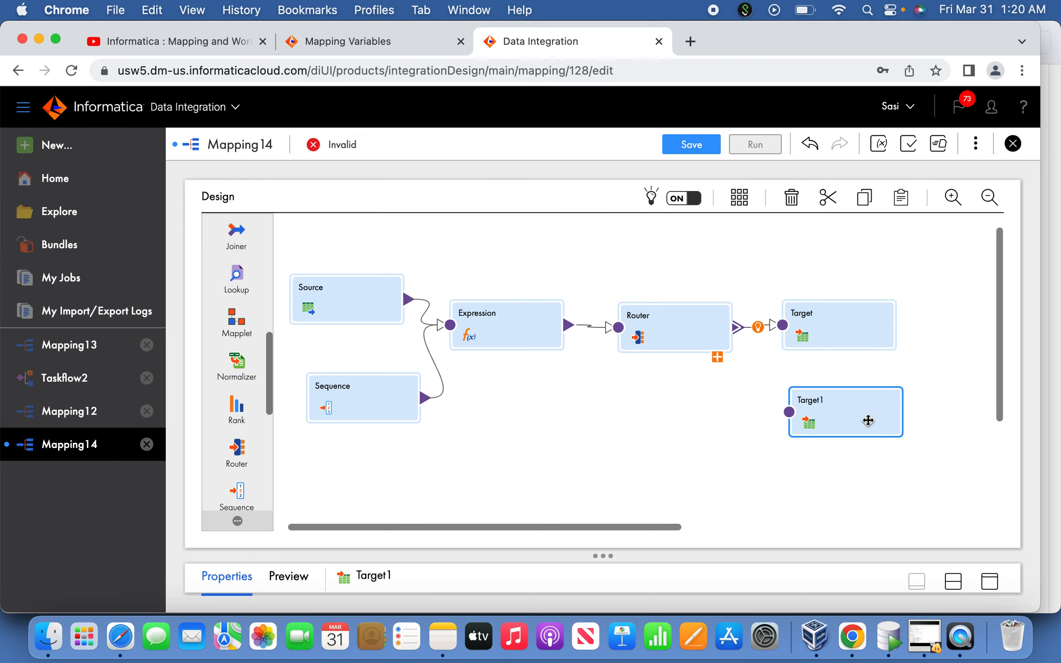
pyautogui.click(718, 359)
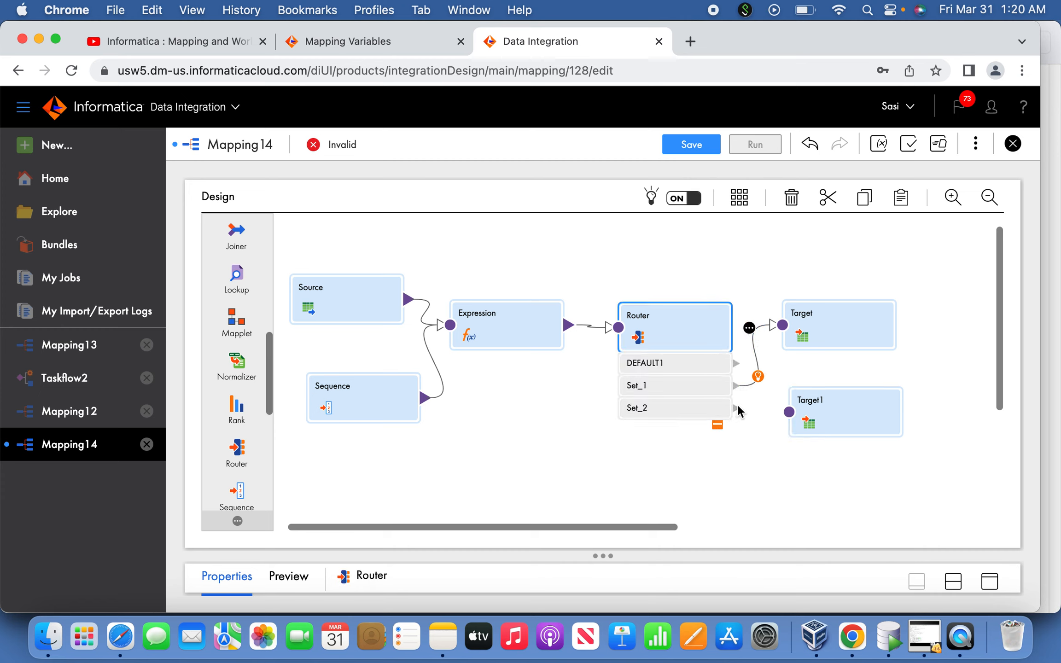
pyautogui.moveTo(736, 407); pyautogui.dragTo(789, 412)
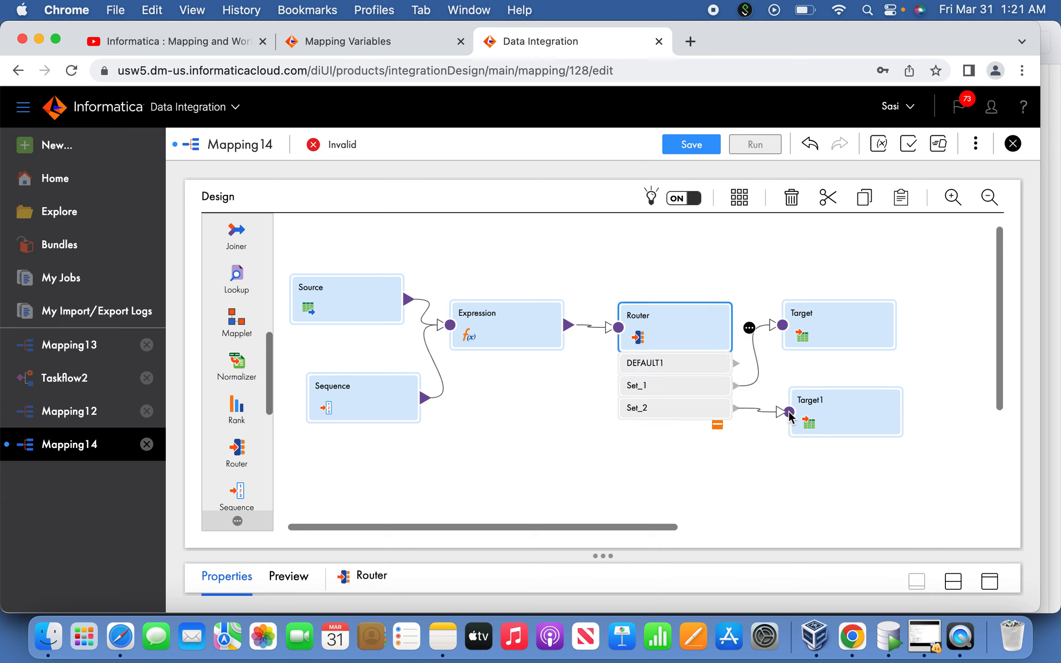
# Change Target1's object to the existing table STG_EMP_REC2, accepting the change without retaining the field mapping
pyautogui.click(846, 416)
pyautogui.click(990, 581)
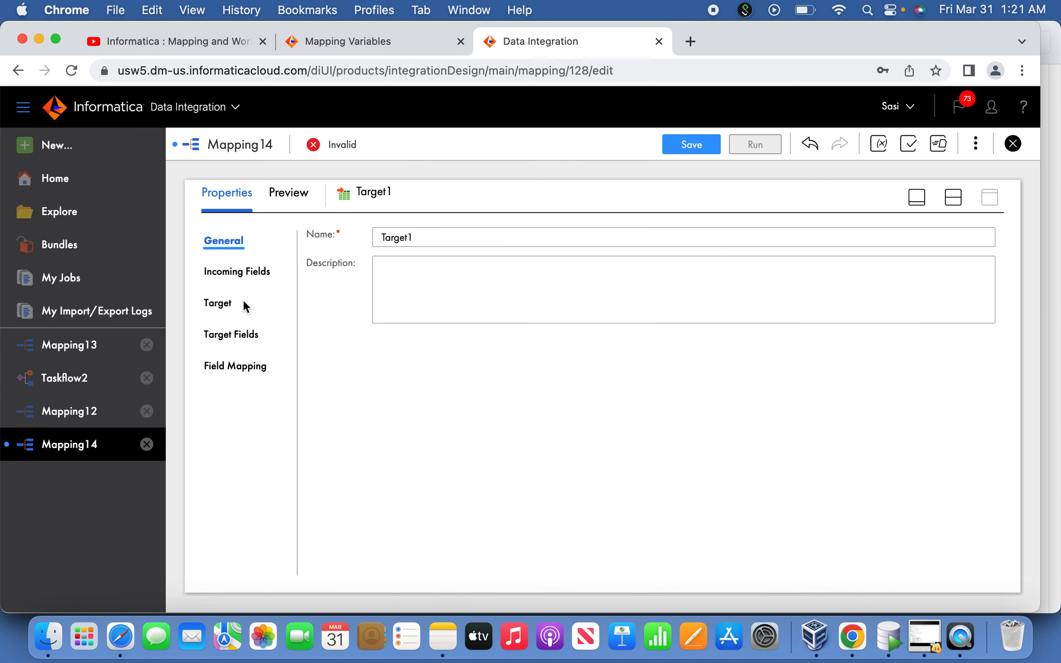
pyautogui.click(229, 306)
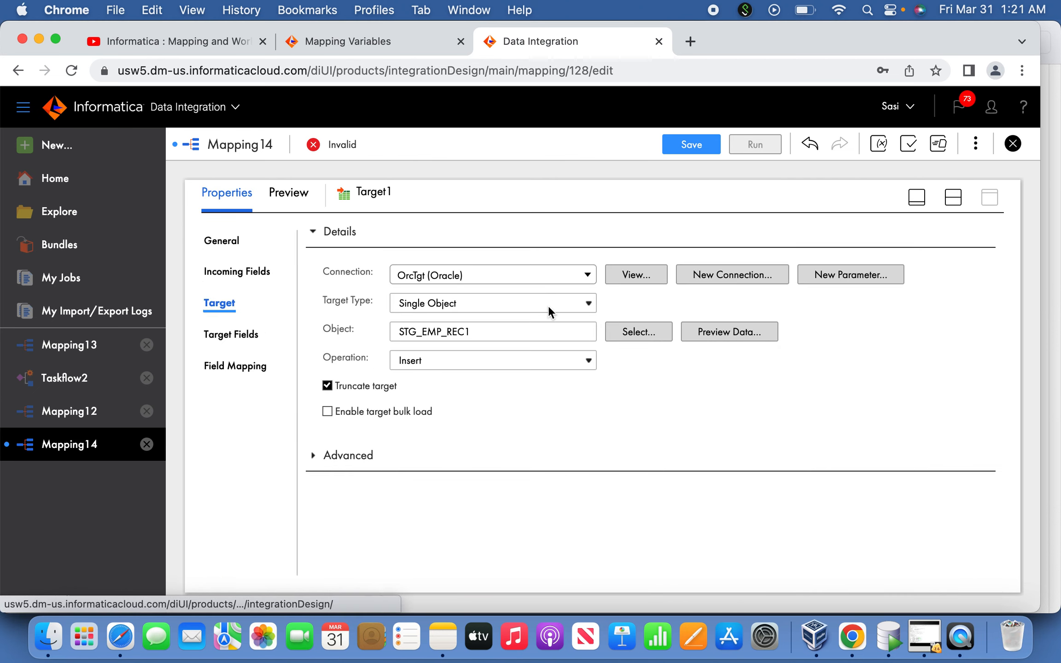
pyautogui.click(632, 333)
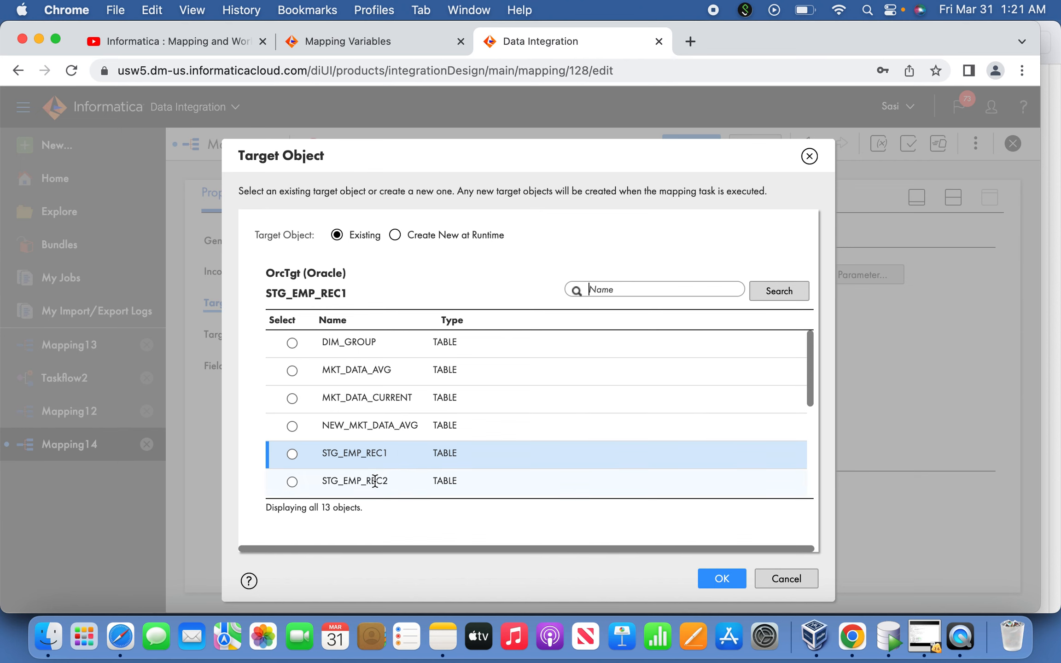
pyautogui.click(352, 482)
pyautogui.click(733, 580)
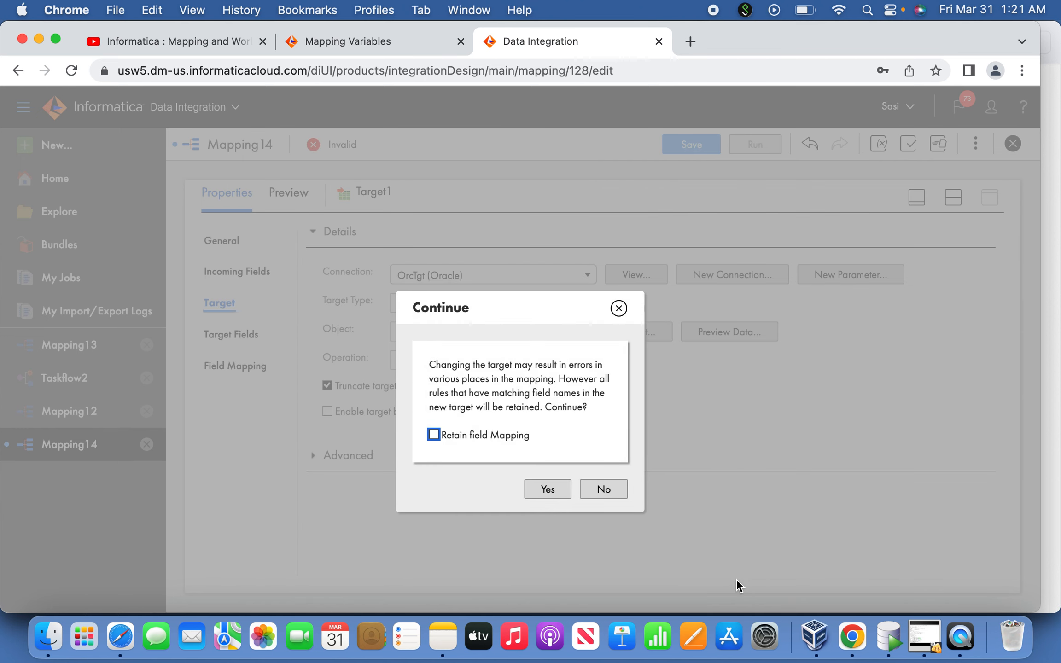
pyautogui.click(561, 489)
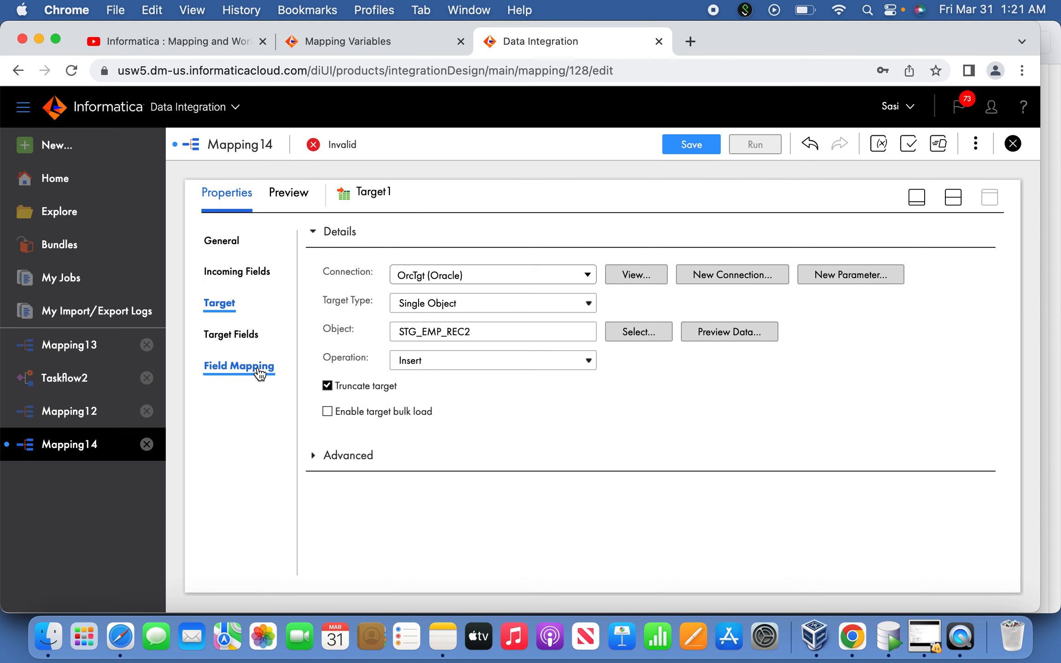
# Map Target1's incoming fields automatically with Smart Map and save Mapping14
pyautogui.click(259, 371)
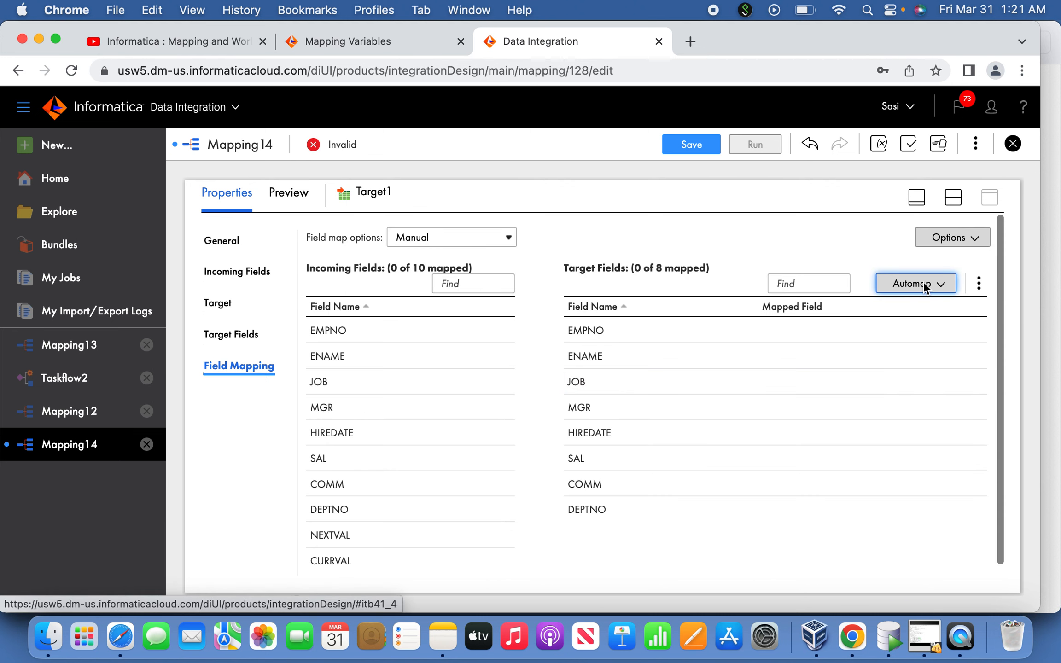
pyautogui.click(922, 282)
pyautogui.click(876, 339)
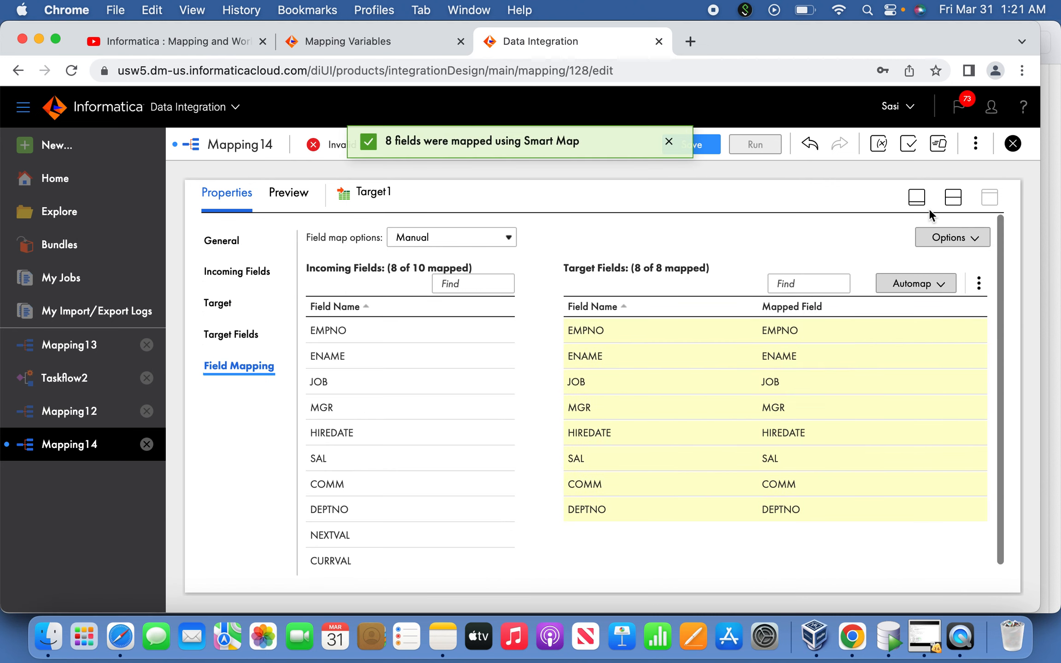
pyautogui.click(918, 200)
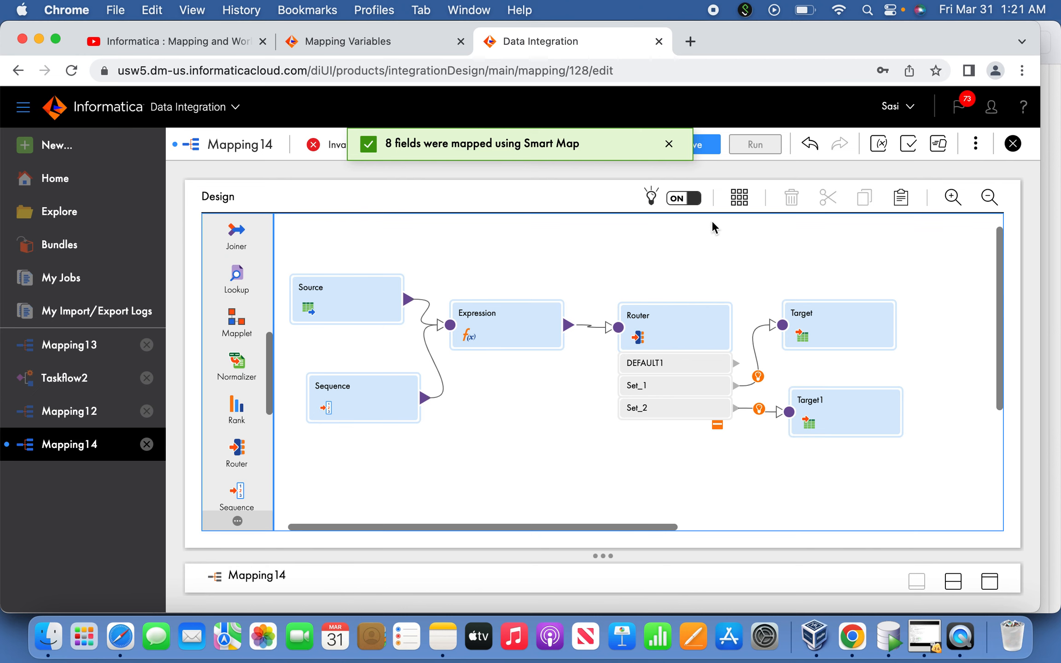
pyautogui.click(703, 146)
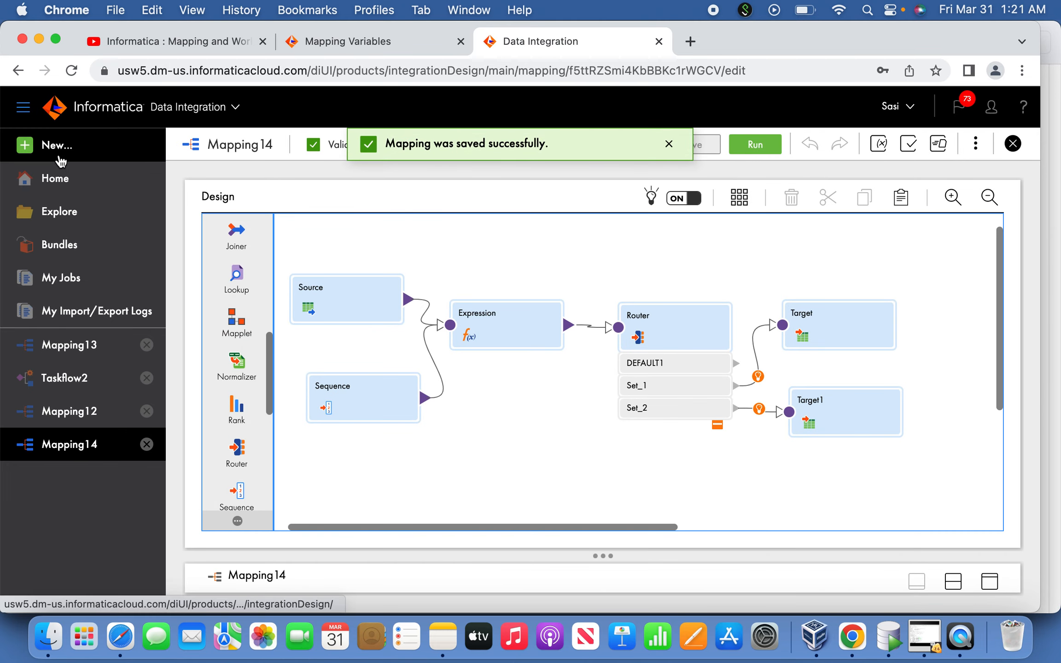
# Create a new Mapping Task with the localhost runtime environment and Mapping12 as its mapping
pyautogui.click(59, 159)
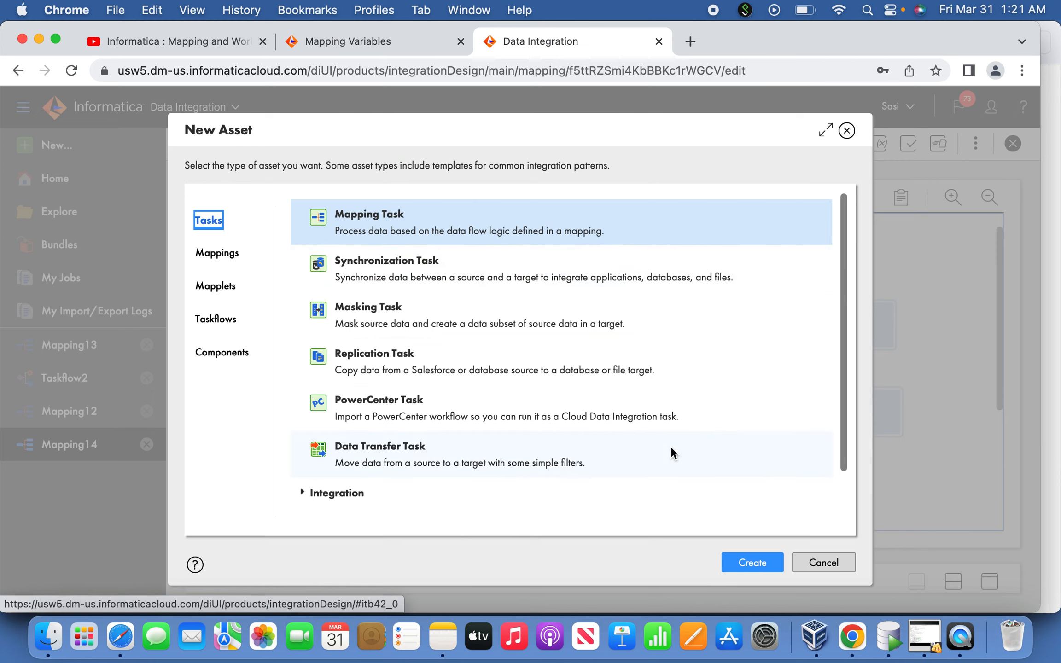
pyautogui.click(765, 561)
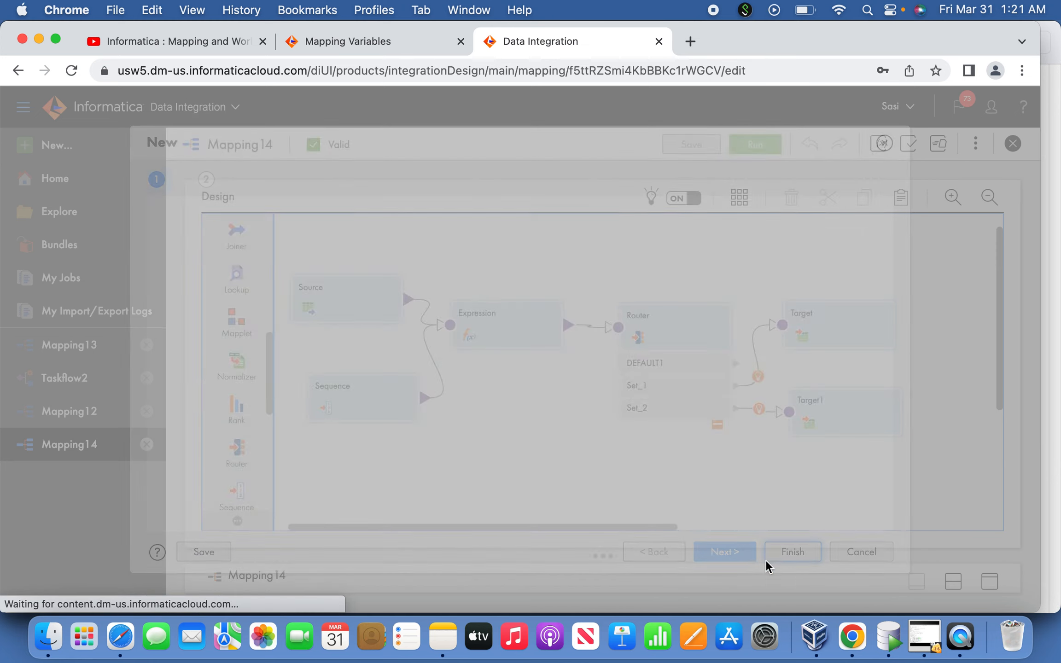
pyautogui.click(480, 359)
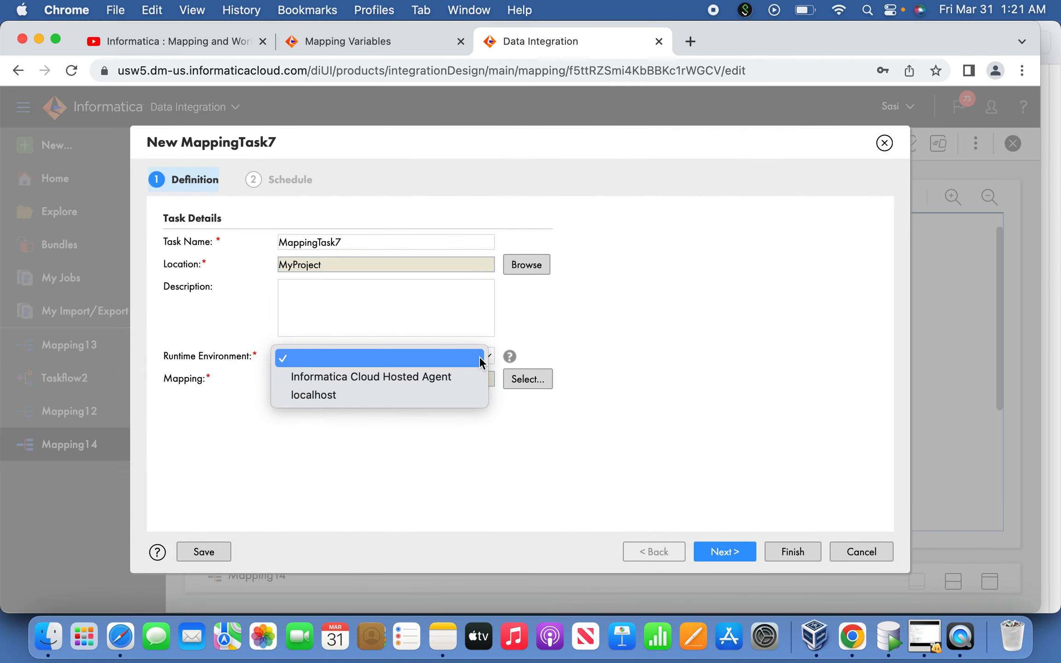
pyautogui.click(458, 394)
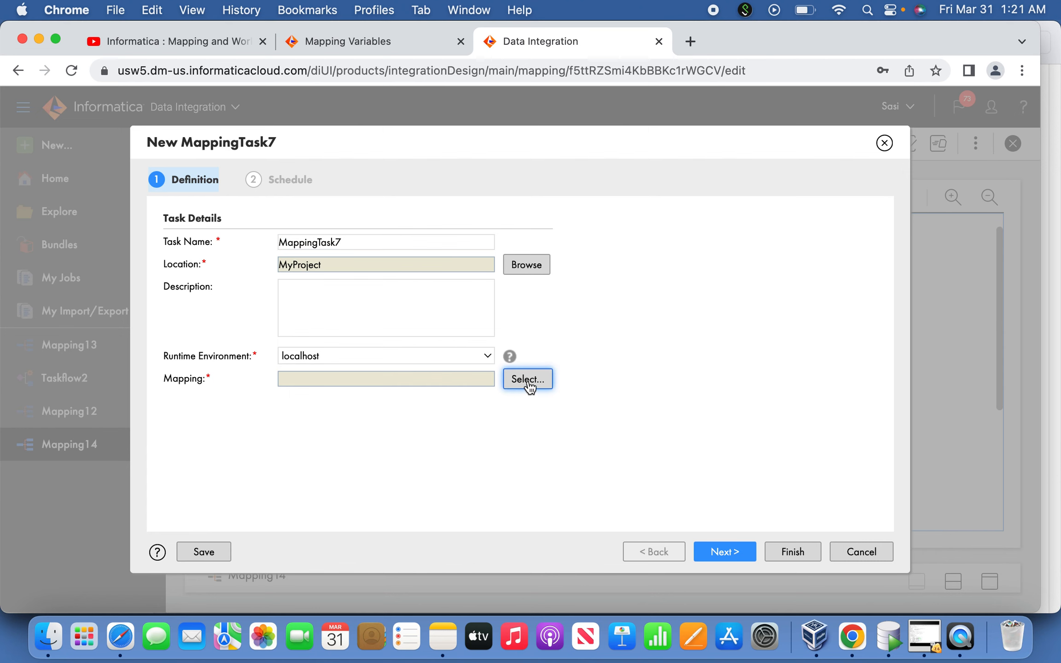
pyautogui.click(527, 381)
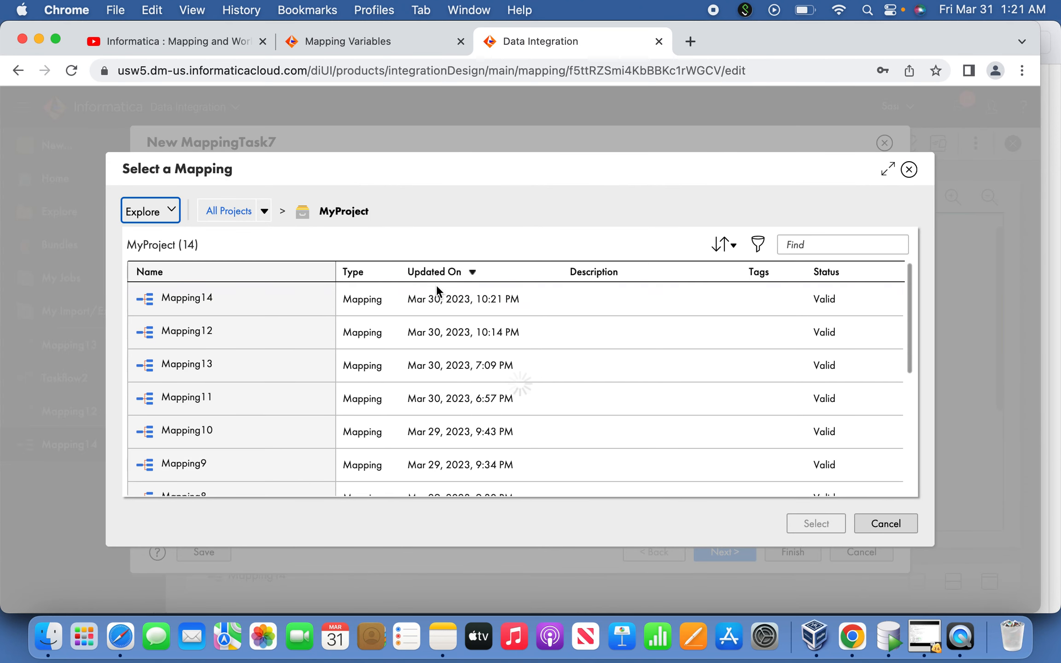
pyautogui.click(330, 332)
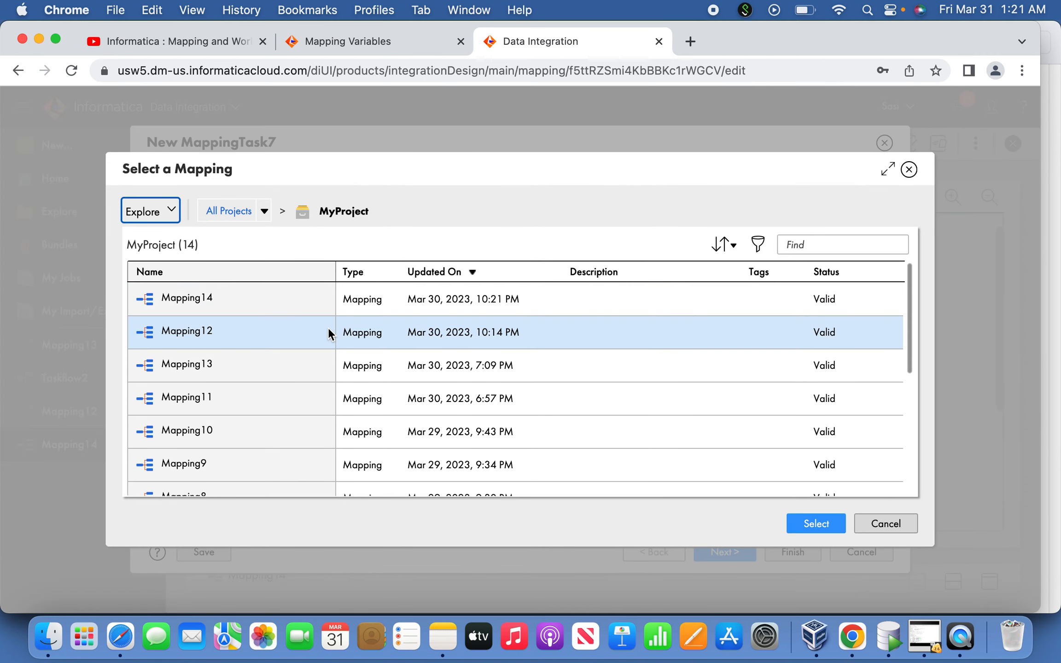
pyautogui.click(795, 515)
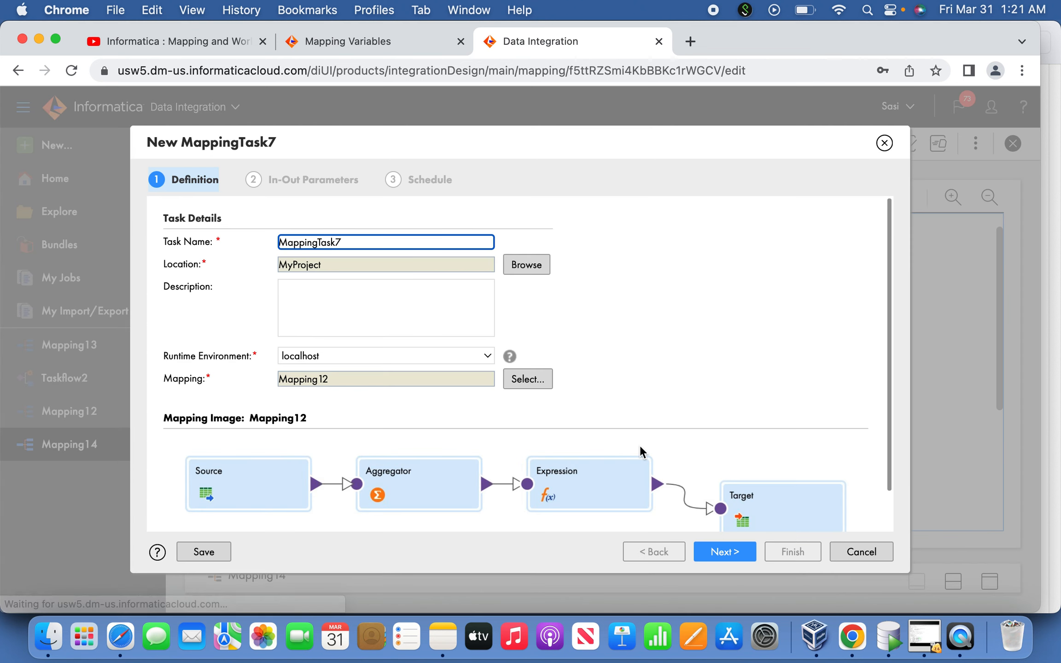
# Check the in-out parameters of the Mapping12 task and finish the task without running it on a schedule
pyautogui.click(722, 552)
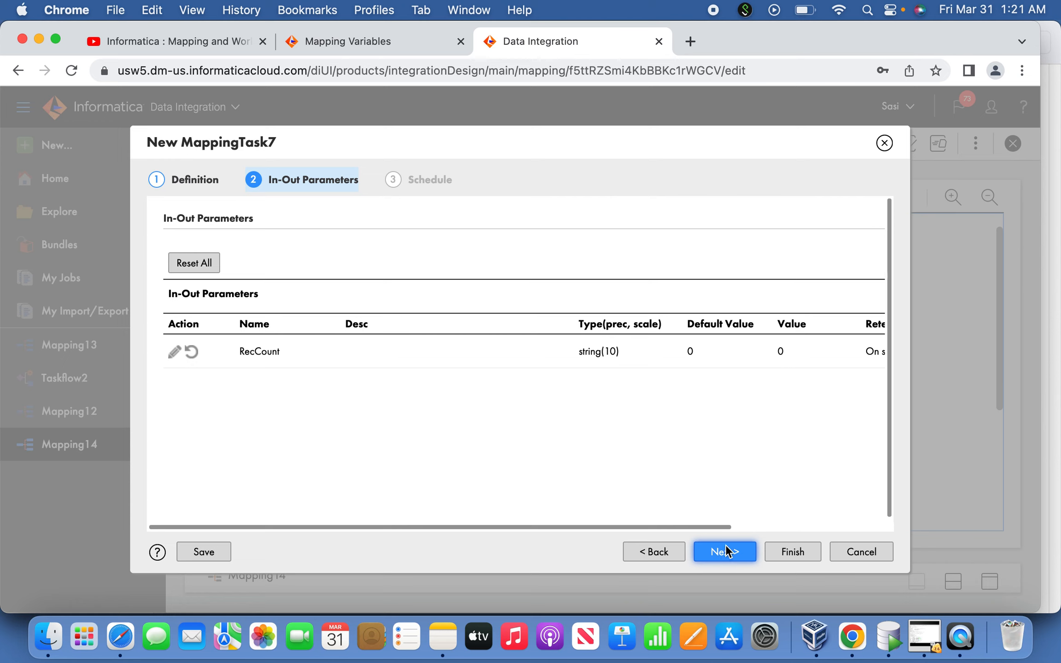
pyautogui.moveTo(702, 524); pyautogui.dragTo(783, 525)
pyautogui.click(732, 561)
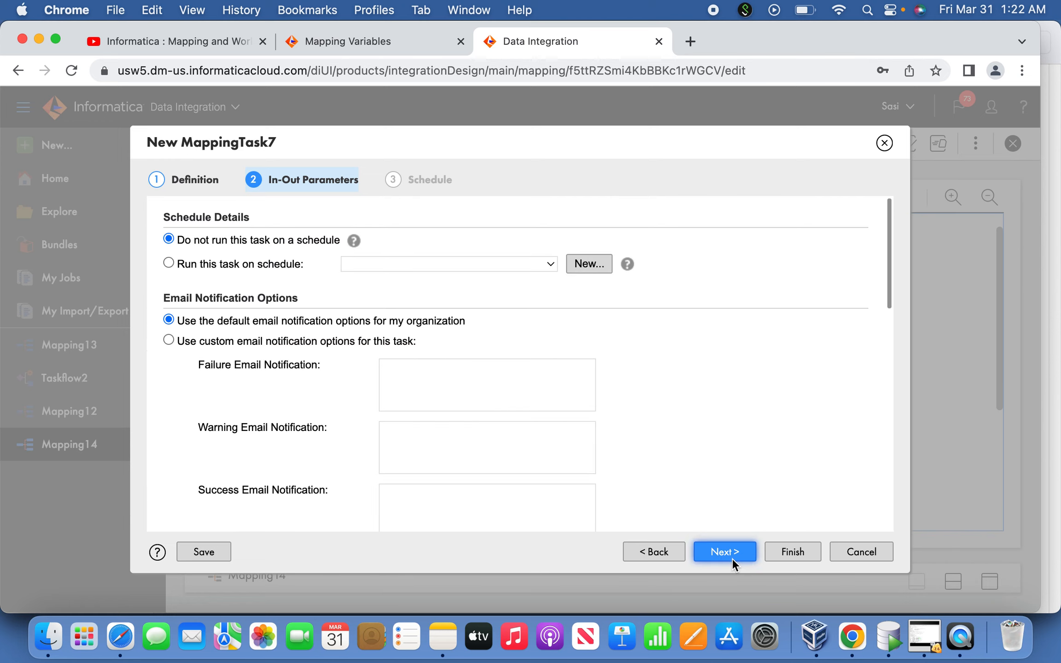
pyautogui.click(794, 552)
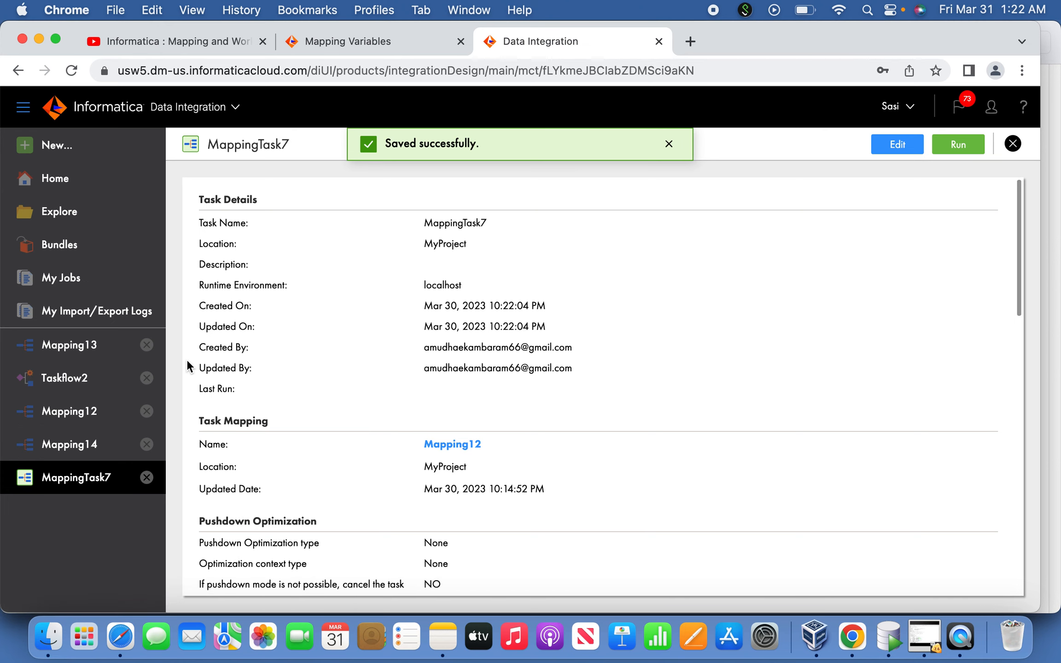
# Create a new Mapping Task with the localhost runtime environment and Mapping14 as its mapping
pyautogui.click(60, 145)
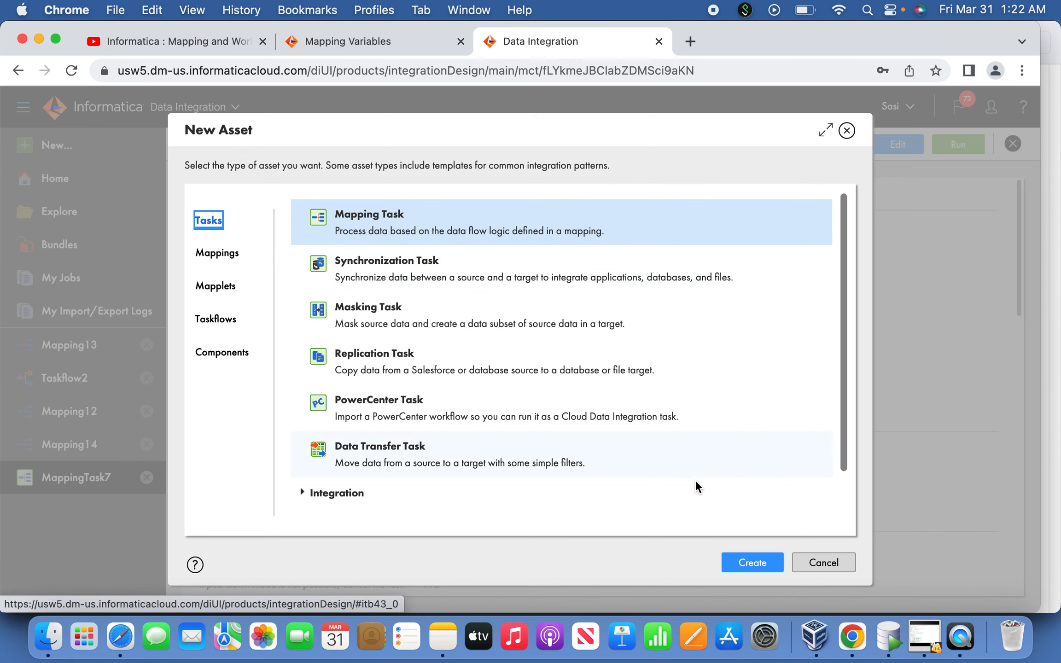
pyautogui.click(753, 563)
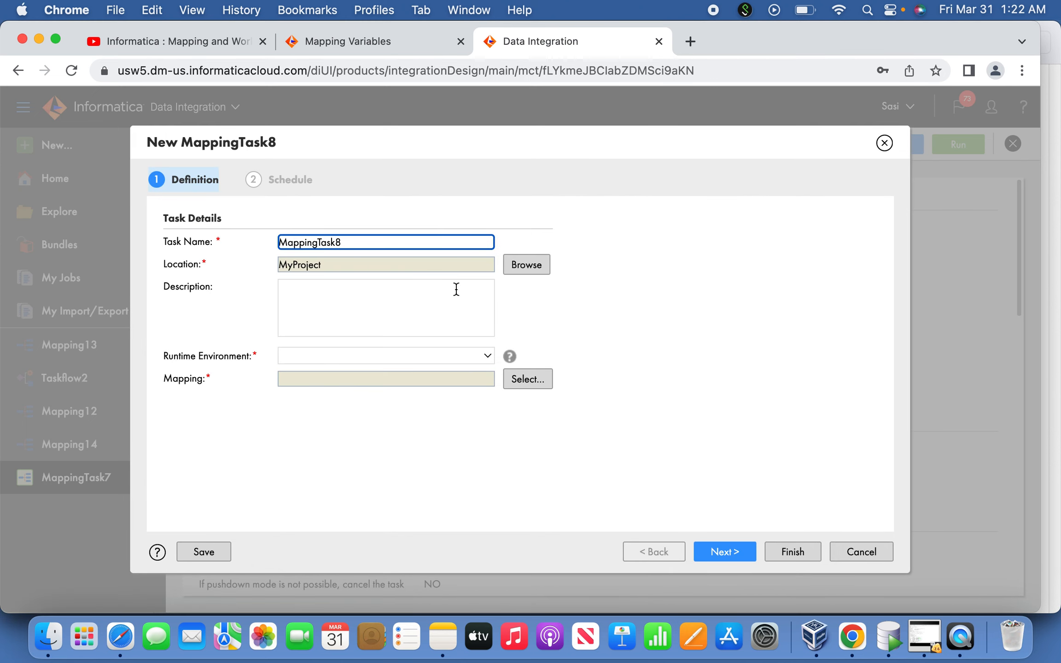
pyautogui.click(483, 358)
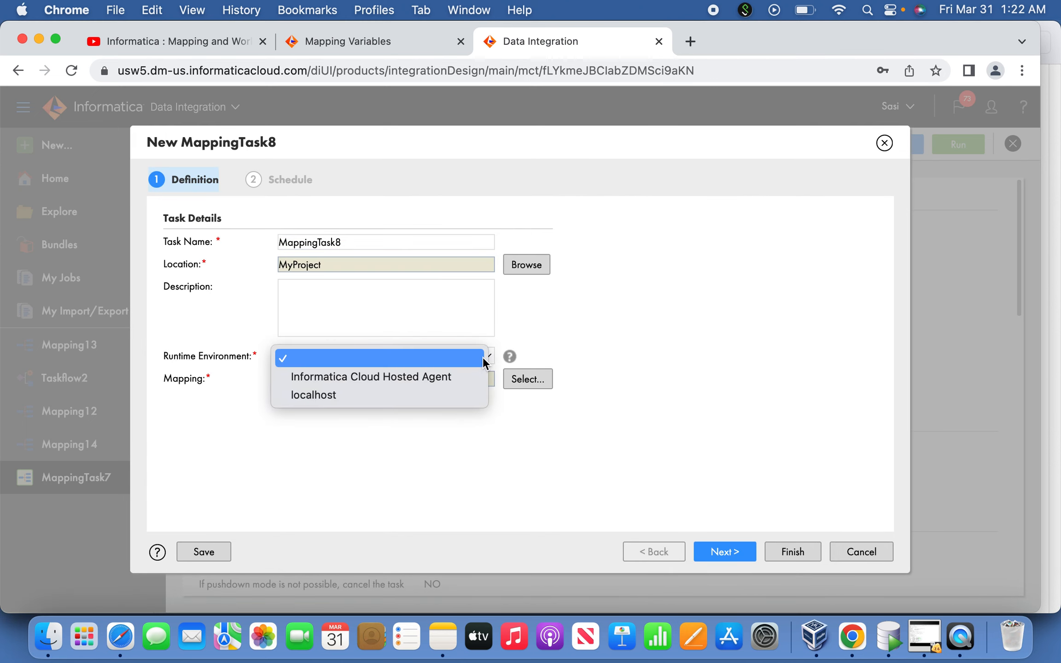
pyautogui.click(454, 392)
pyautogui.click(526, 380)
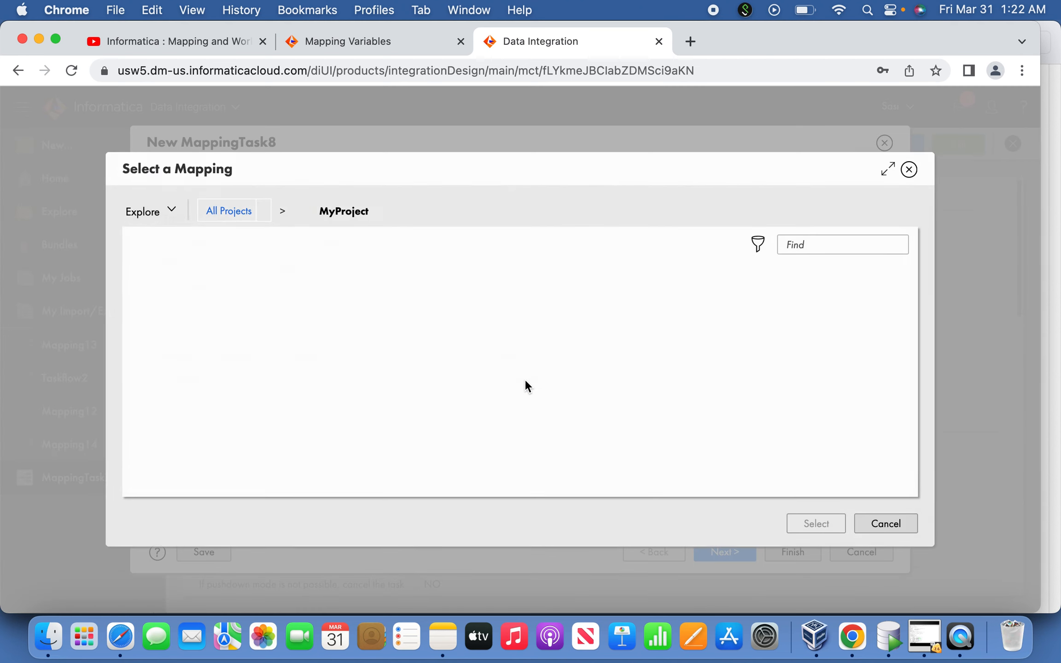
pyautogui.click(281, 305)
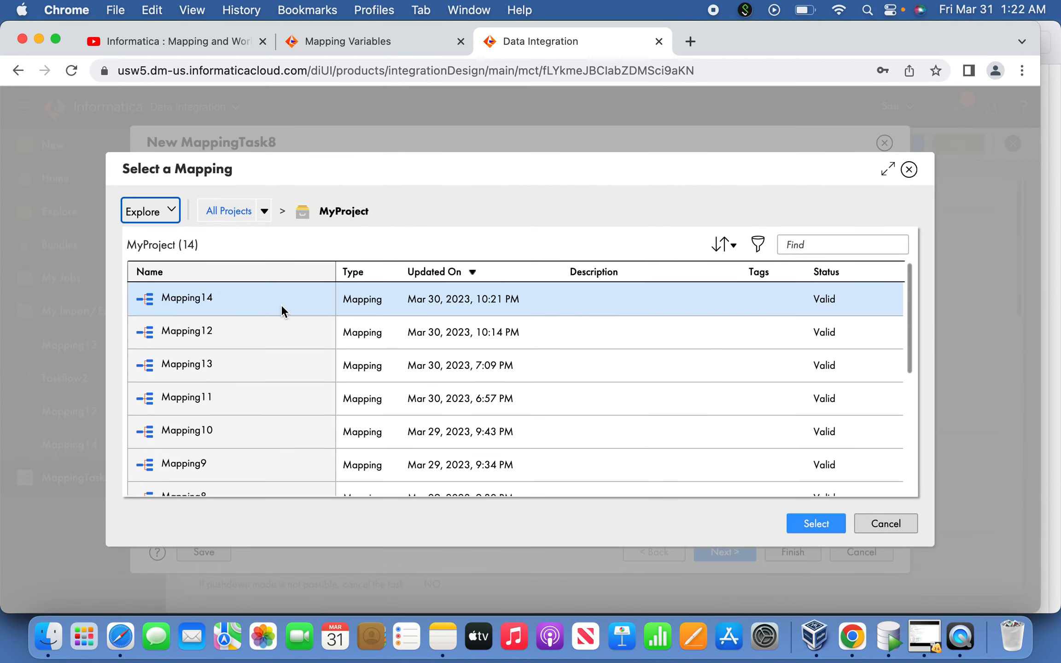
pyautogui.click(806, 525)
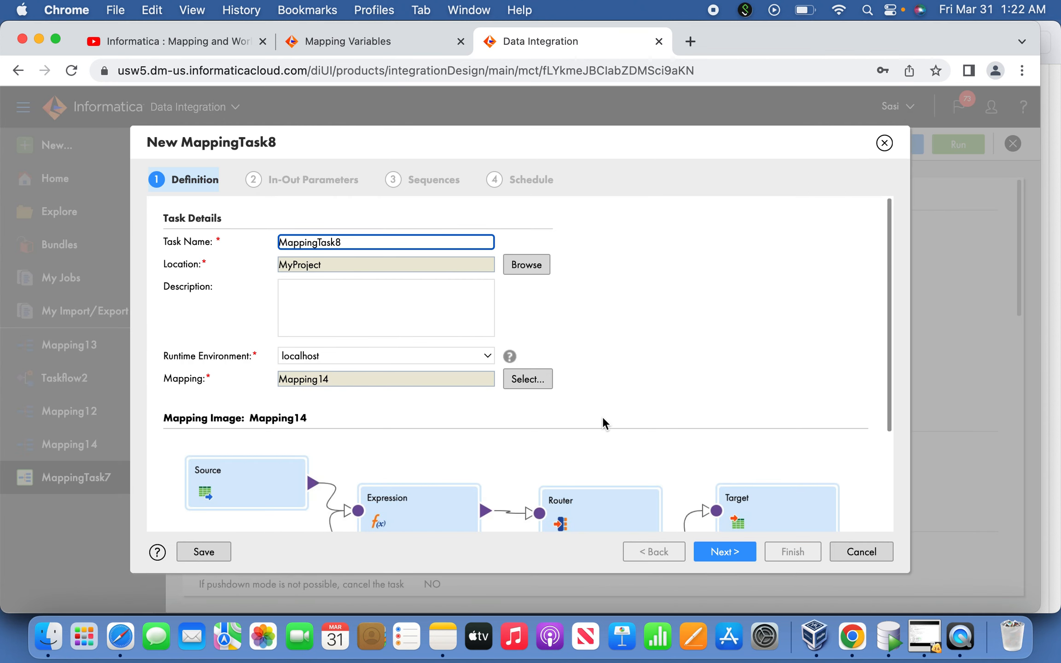
# Go through the Mapping14 task's in-out parameters and sequences, and finish it without running it on a schedule
pyautogui.click(735, 552)
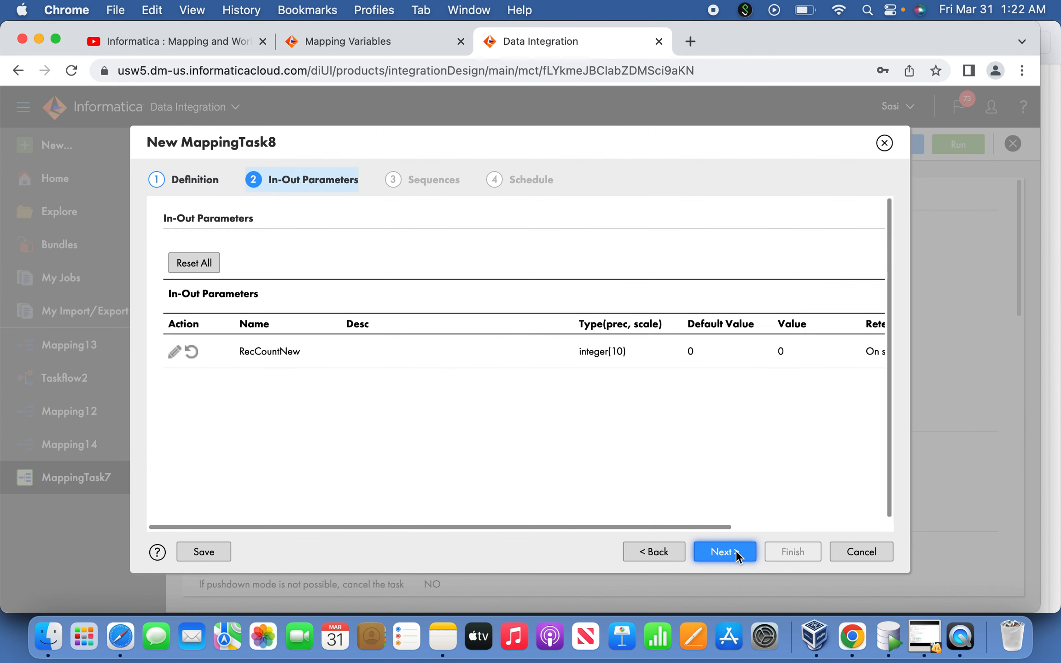
pyautogui.click(737, 555)
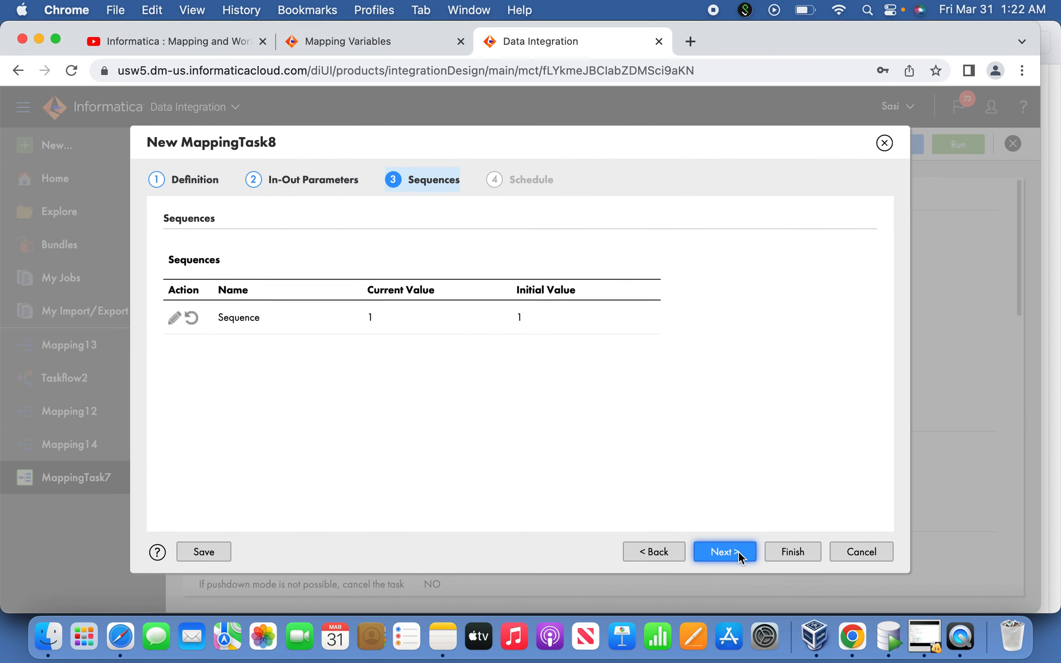
pyautogui.click(739, 551)
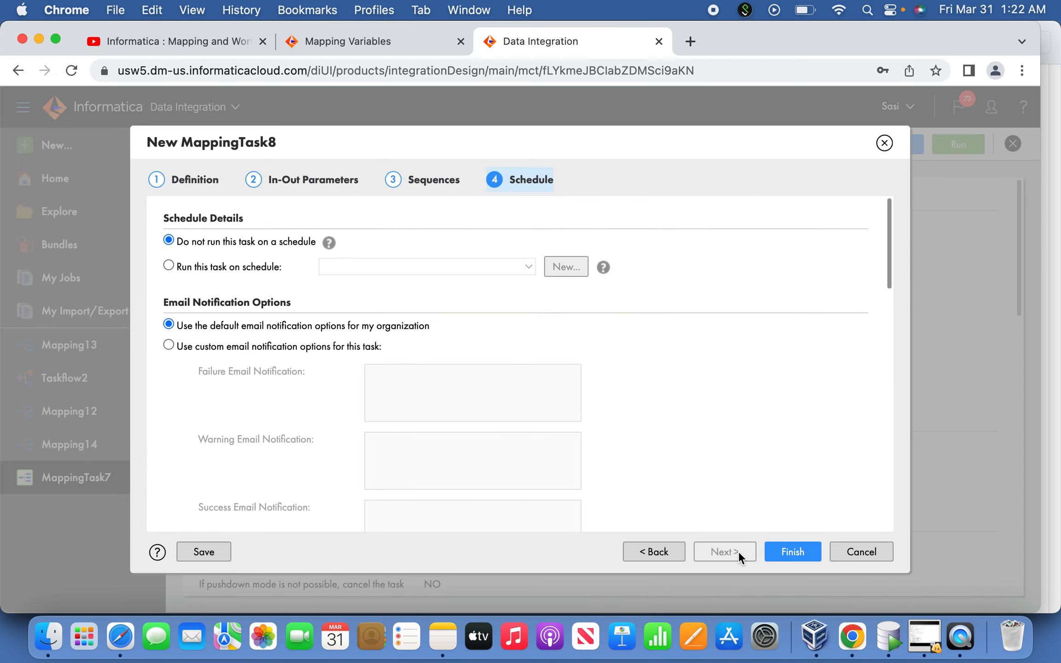
pyautogui.click(783, 551)
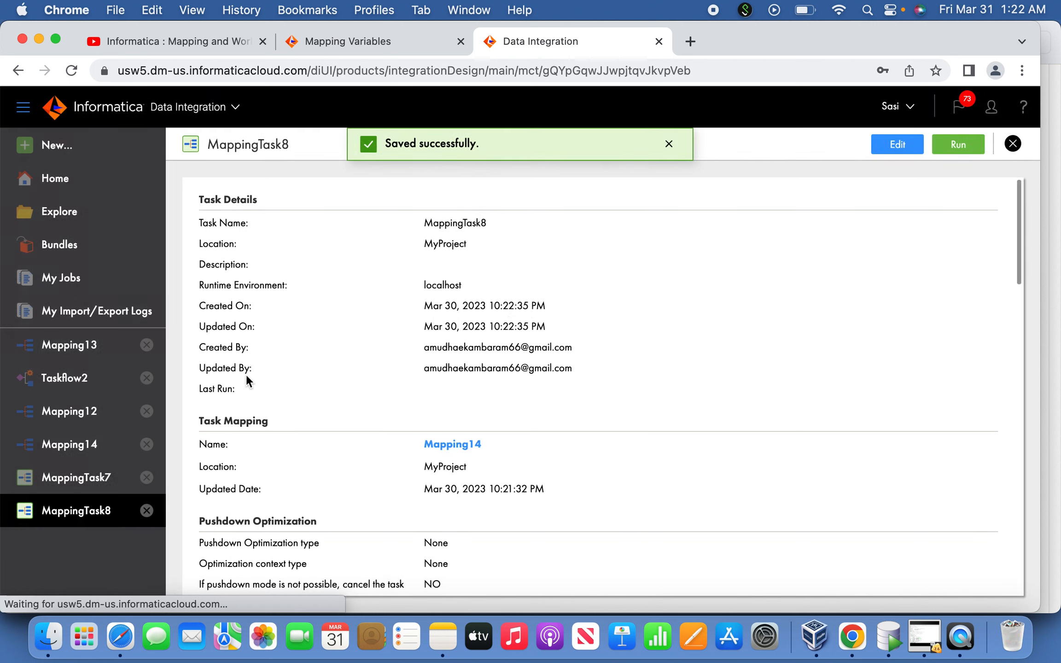
# Create a new asset of the plain Taskflow type
pyautogui.click(56, 148)
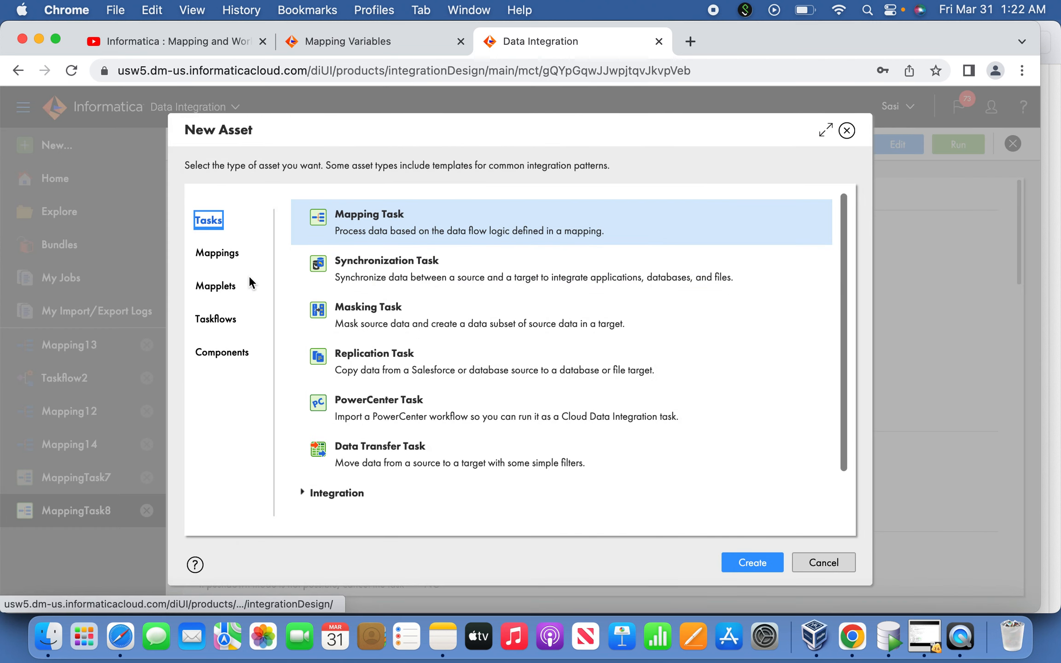
pyautogui.click(242, 322)
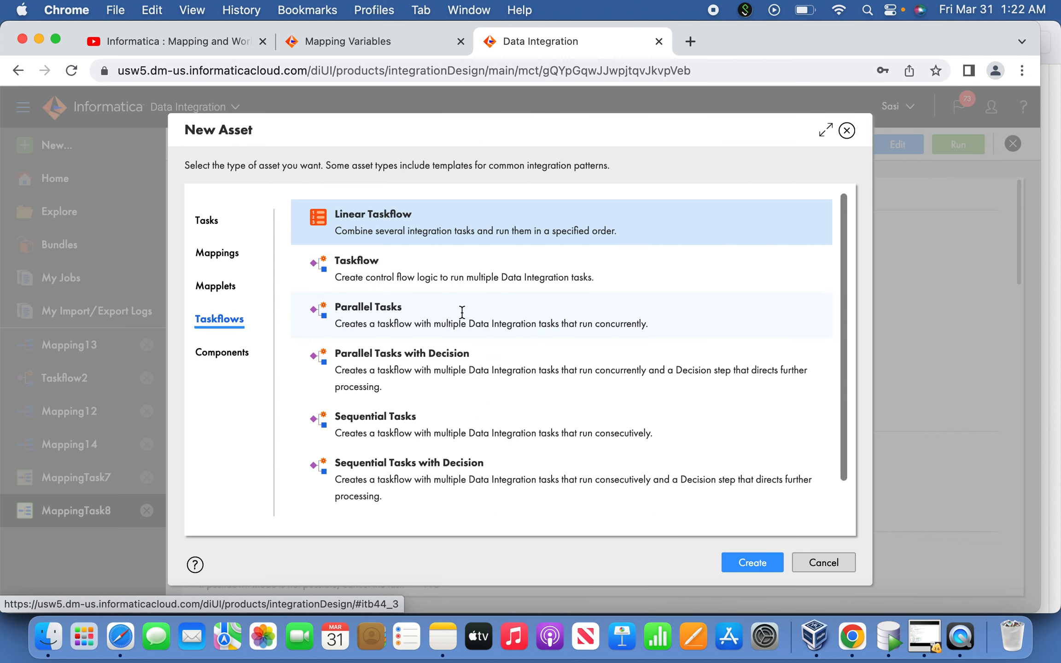
pyautogui.click(431, 273)
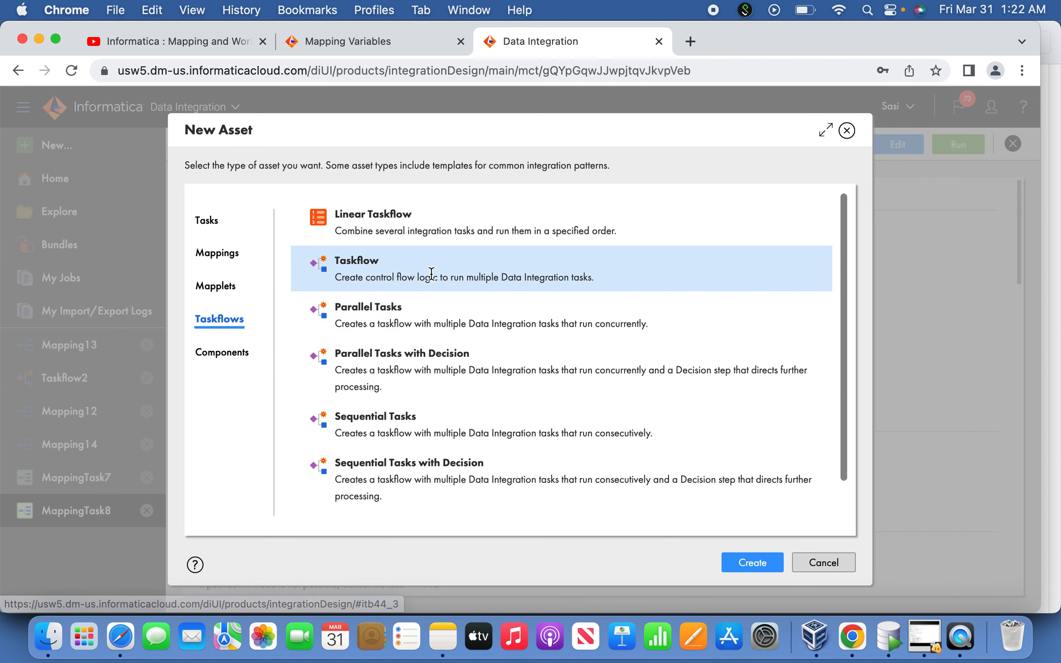
pyautogui.click(746, 565)
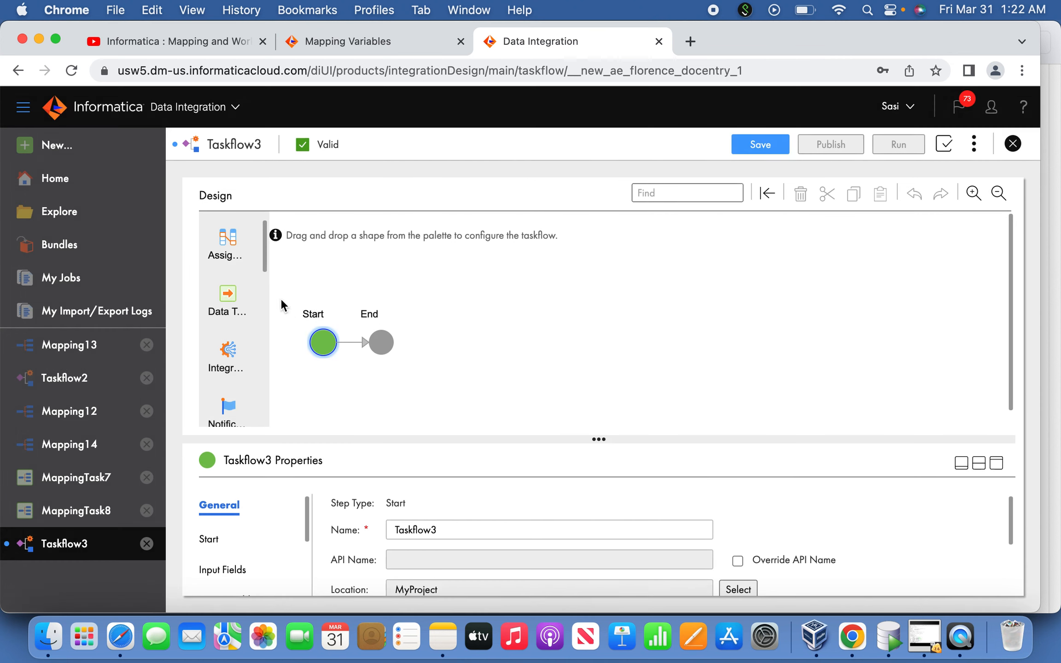
# Add a Data Task step between Start and End and assign MappingTask7 to it
pyautogui.moveTo(229, 295); pyautogui.dragTo(344, 339)
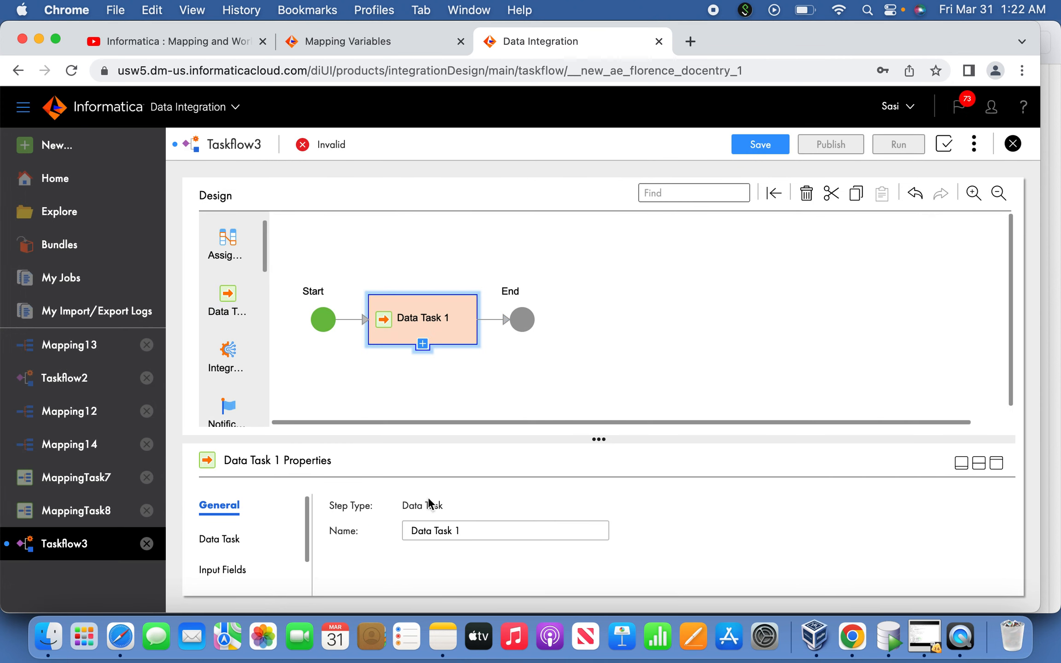
pyautogui.click(1000, 466)
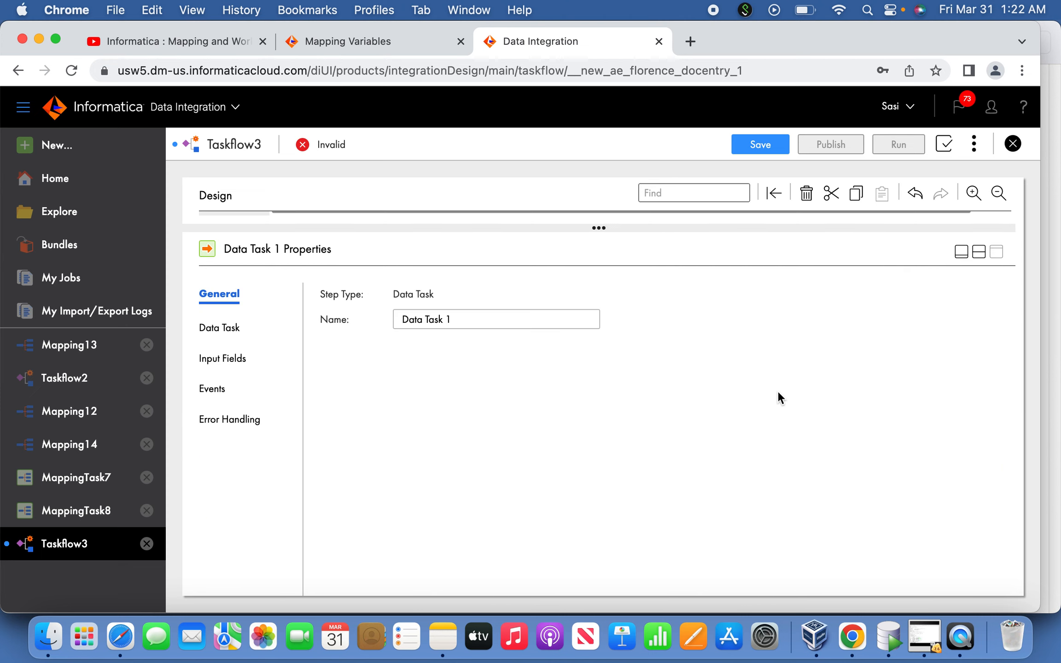
pyautogui.click(229, 337)
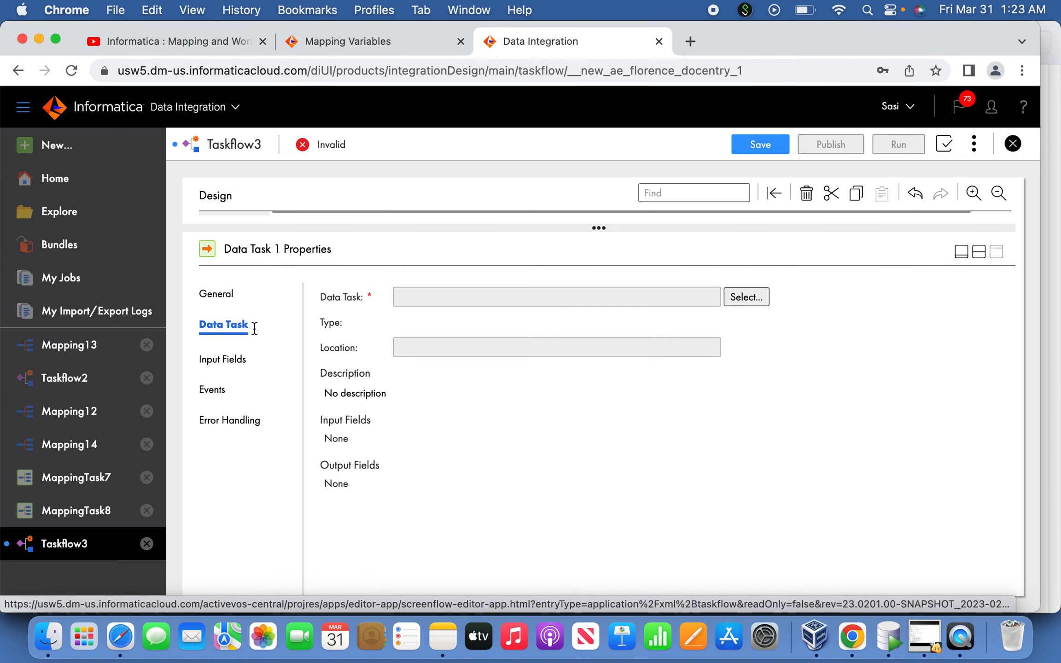
pyautogui.click(742, 297)
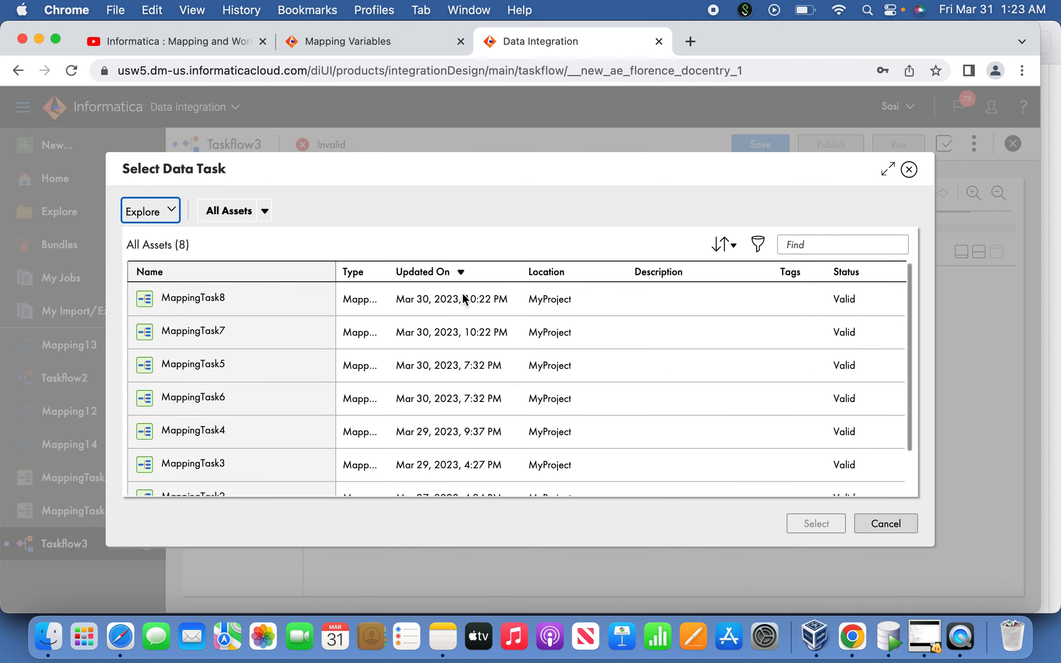
pyautogui.click(289, 332)
pyautogui.click(817, 525)
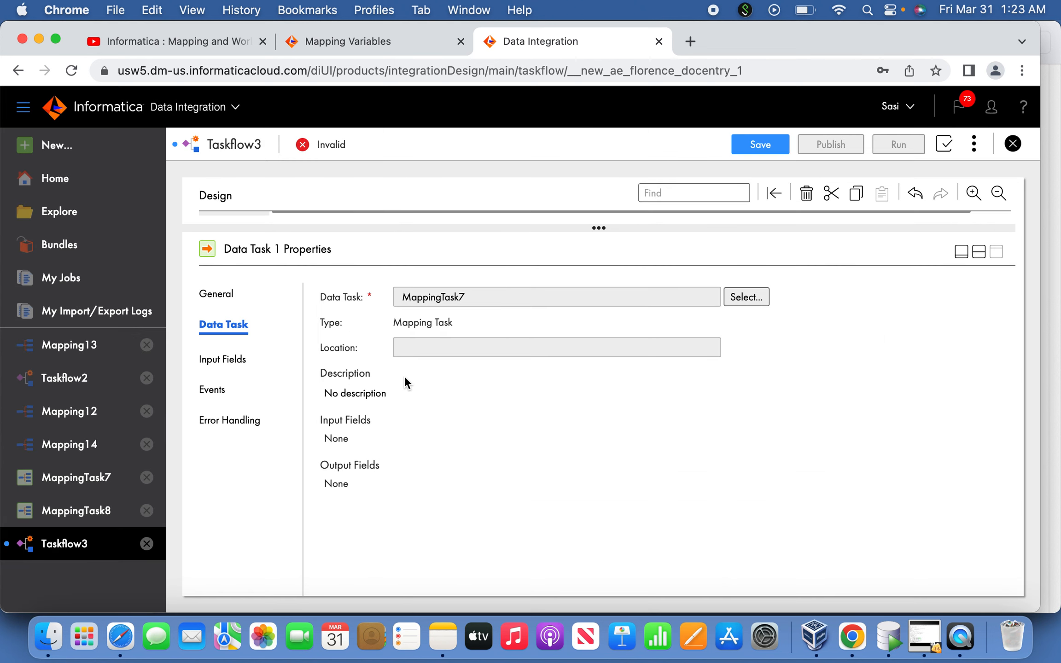
pyautogui.click(961, 255)
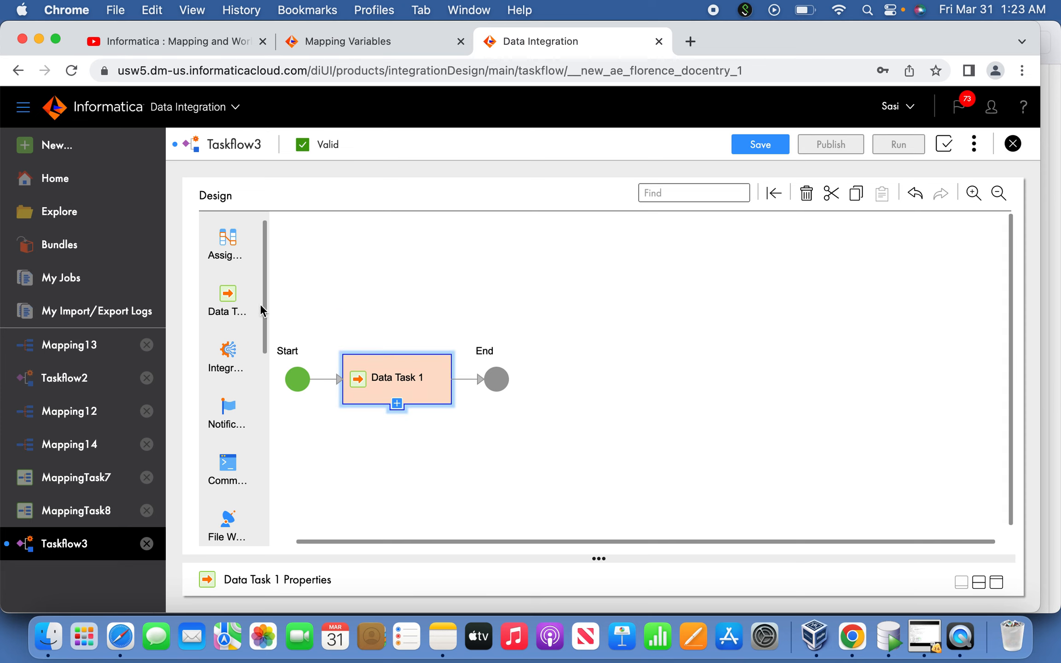
# Add a second Data Task step after Data Task 1 and assign MappingTask8 to it
pyautogui.moveTo(227, 300); pyautogui.dragTo(475, 389)
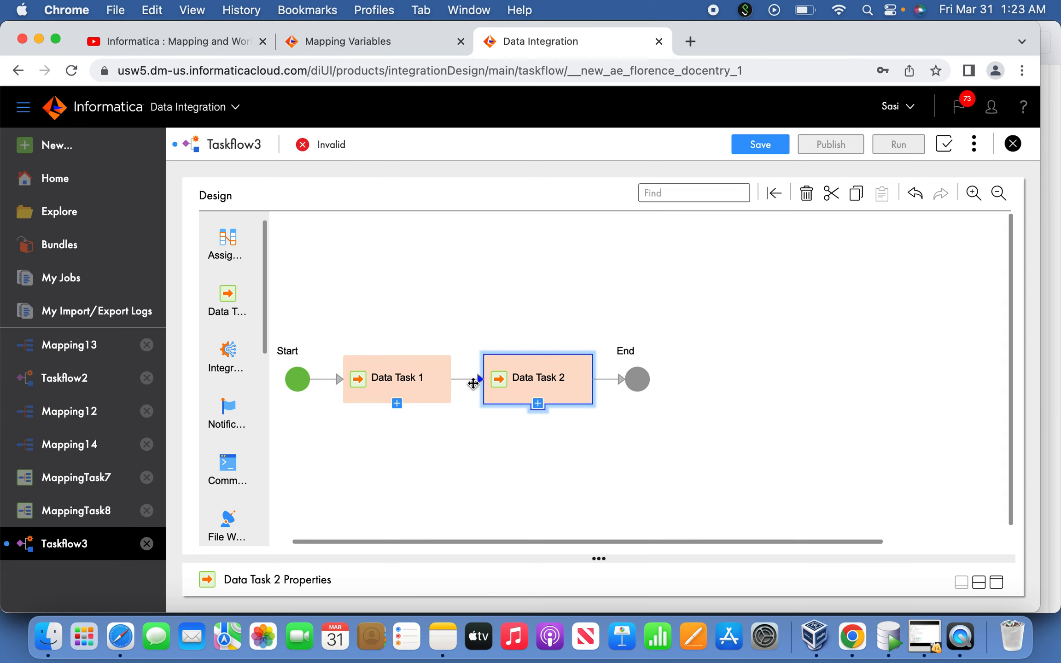
pyautogui.click(997, 582)
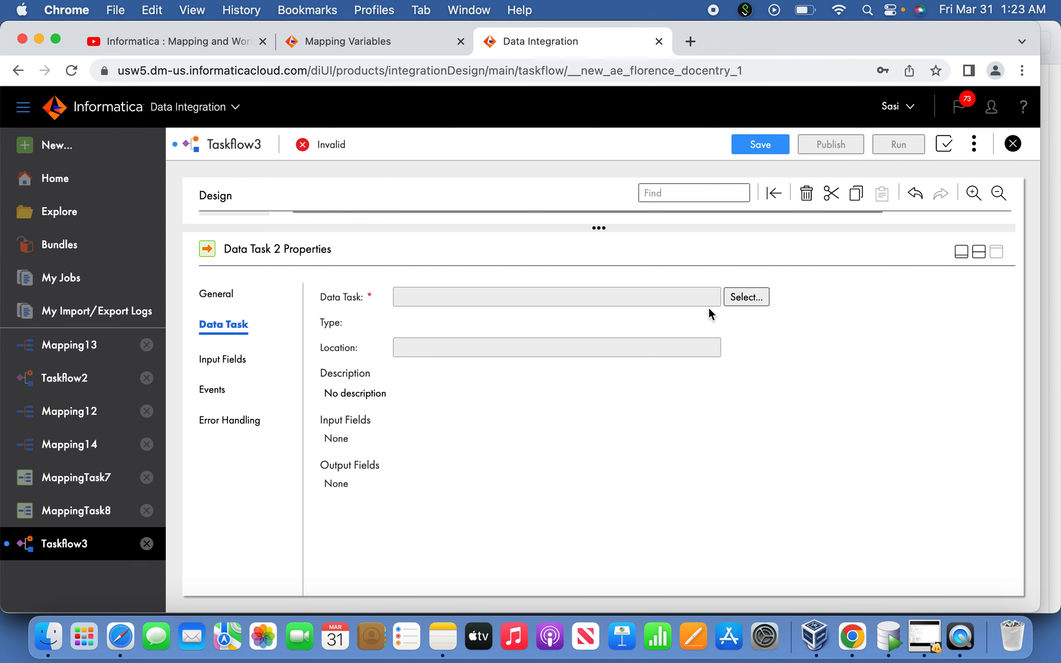
pyautogui.click(737, 299)
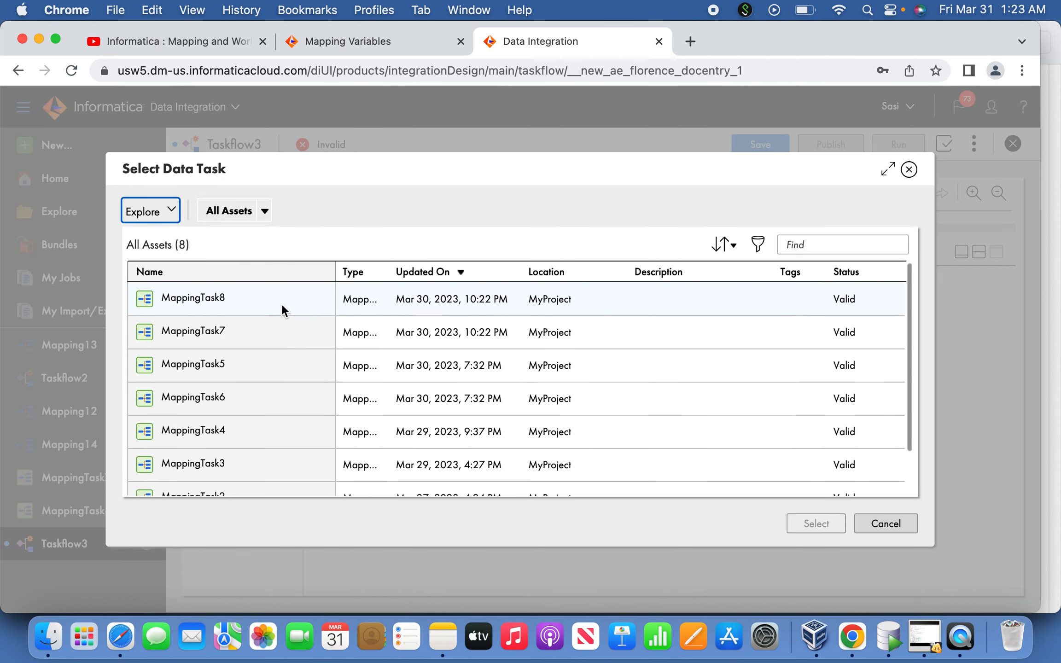
pyautogui.click(282, 309)
pyautogui.click(817, 525)
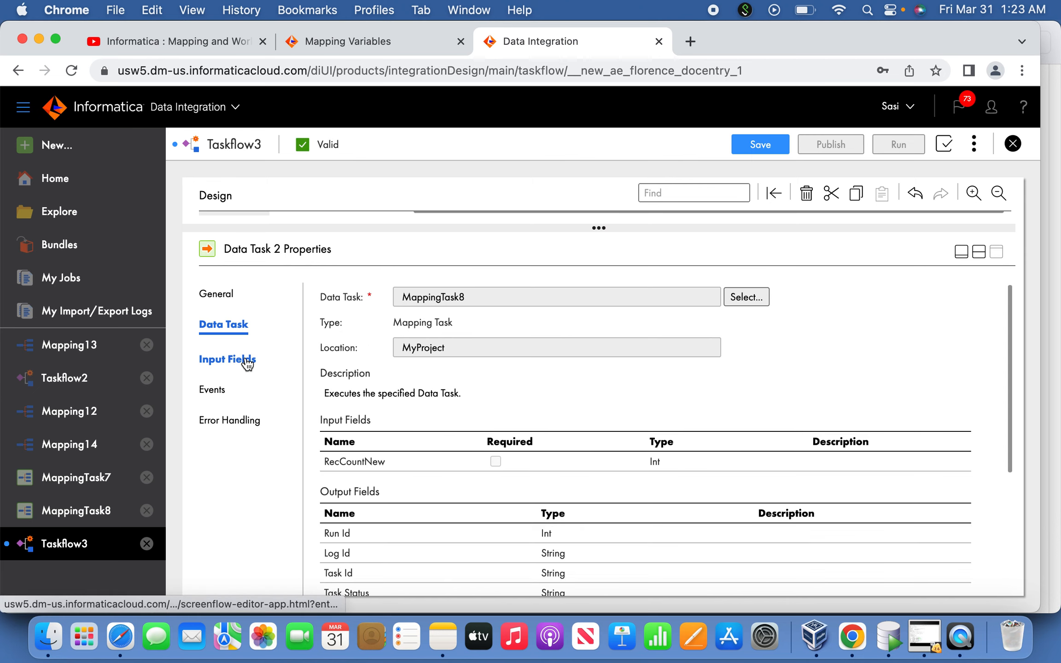
pyautogui.click(961, 251)
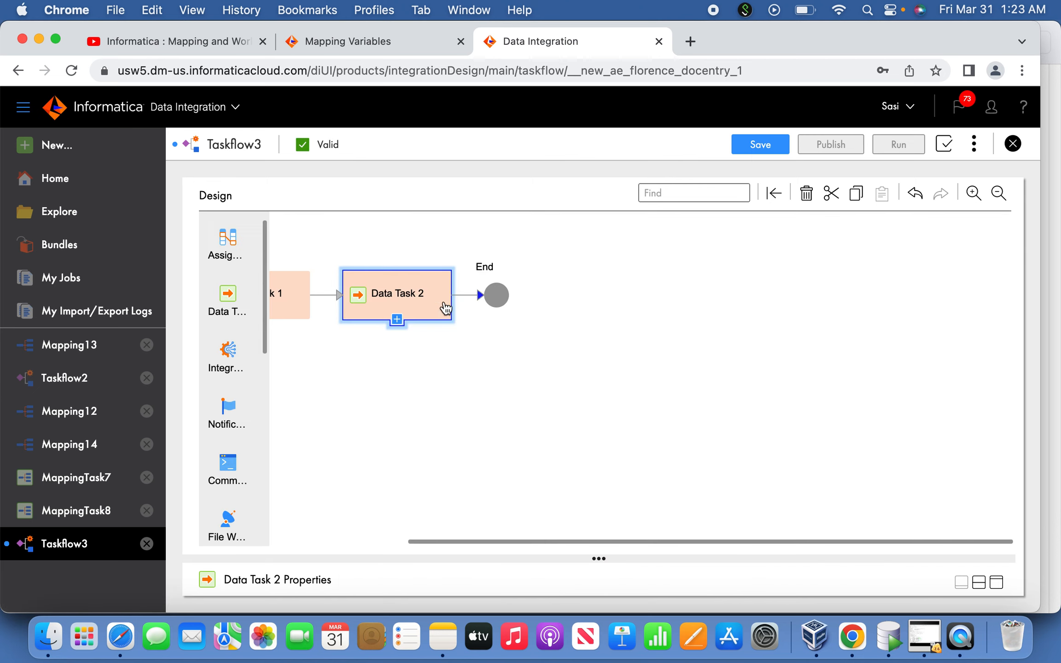
# Rename the Data Task 1 step to getCountEmp
pyautogui.moveTo(419, 546); pyautogui.dragTo(326, 543)
pyautogui.click(377, 386)
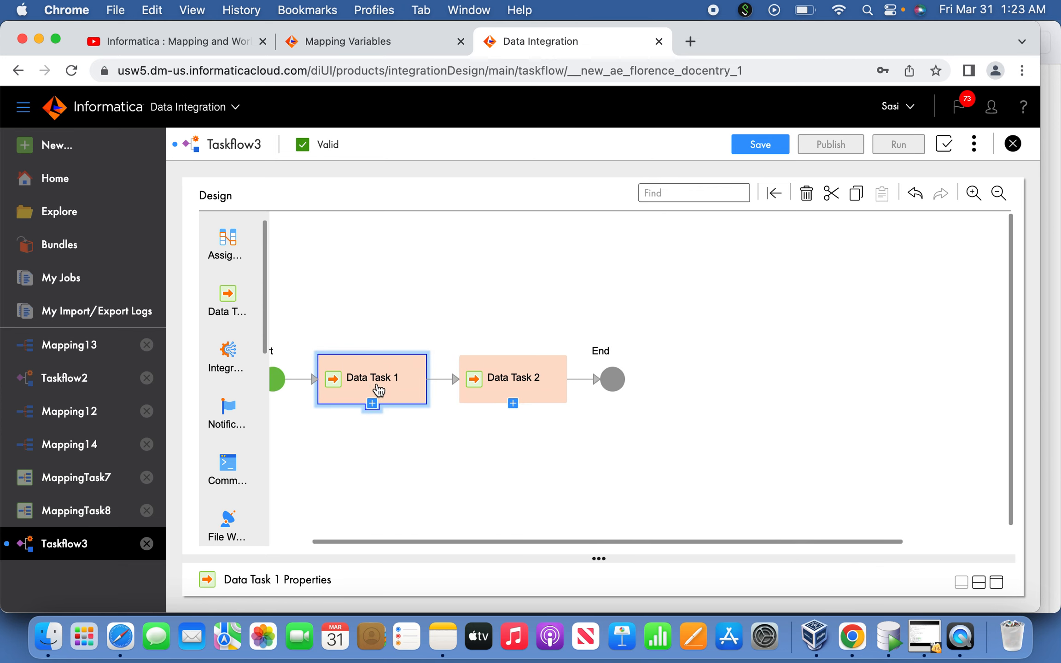
pyautogui.click(997, 583)
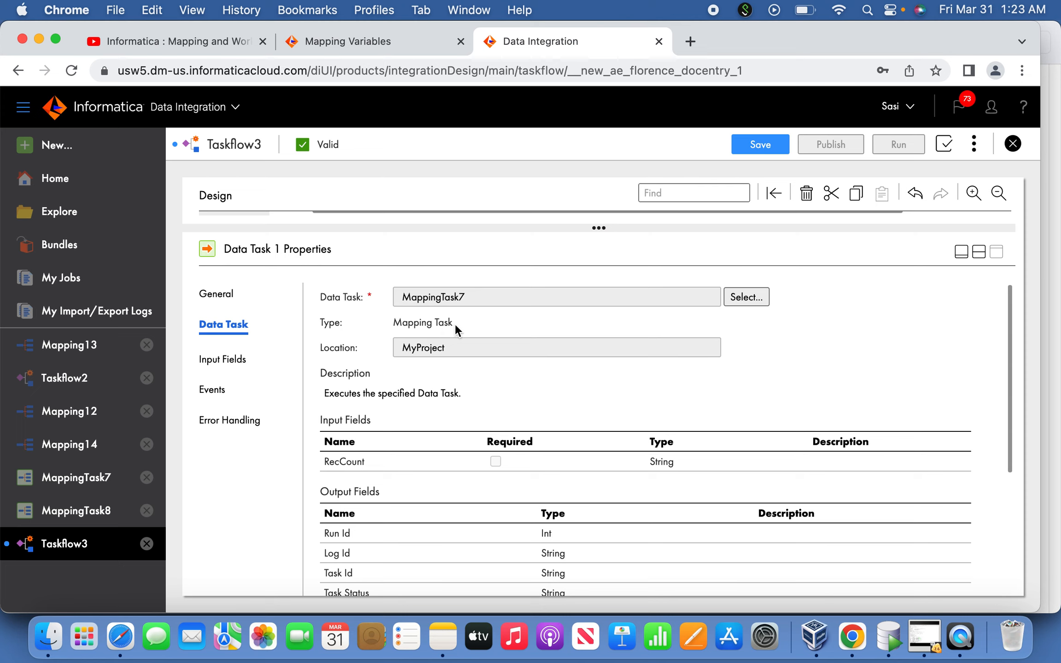
pyautogui.click(231, 297)
pyautogui.moveTo(485, 320); pyautogui.dragTo(275, 276)
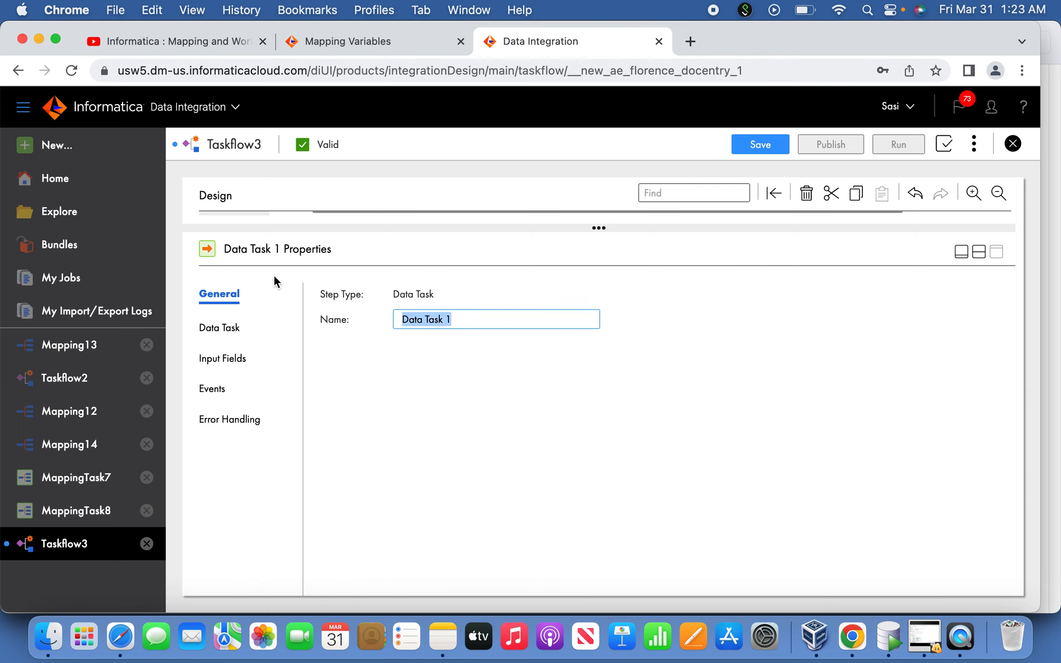
pyautogui.write('Get')
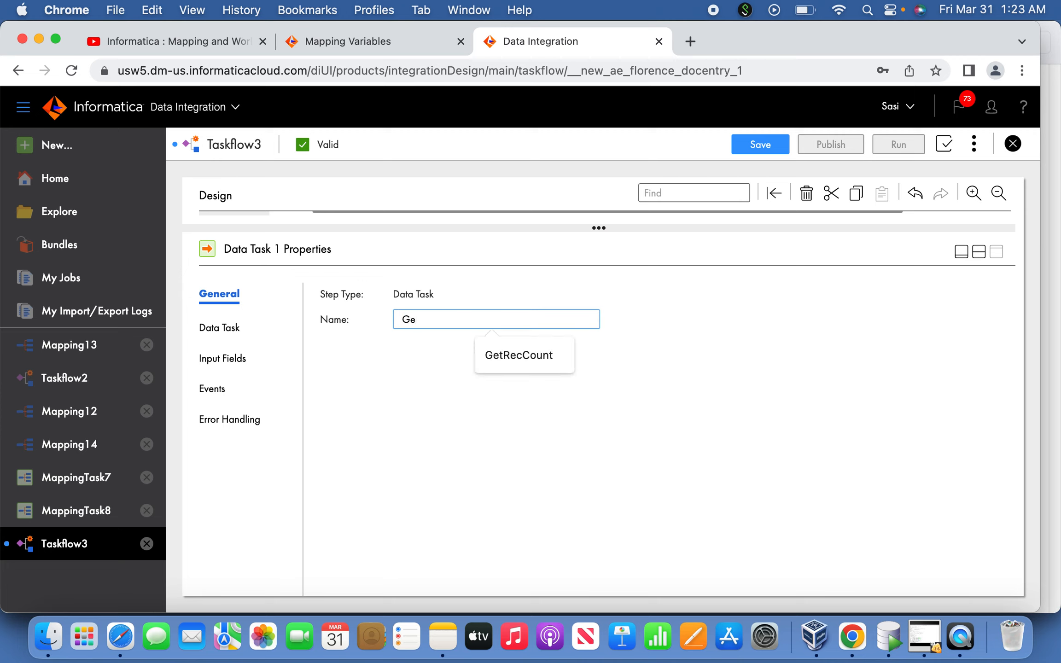
pyautogui.press('BackSpace')
pyautogui.press('BackSpace')
pyautogui.write('getCountEmp')
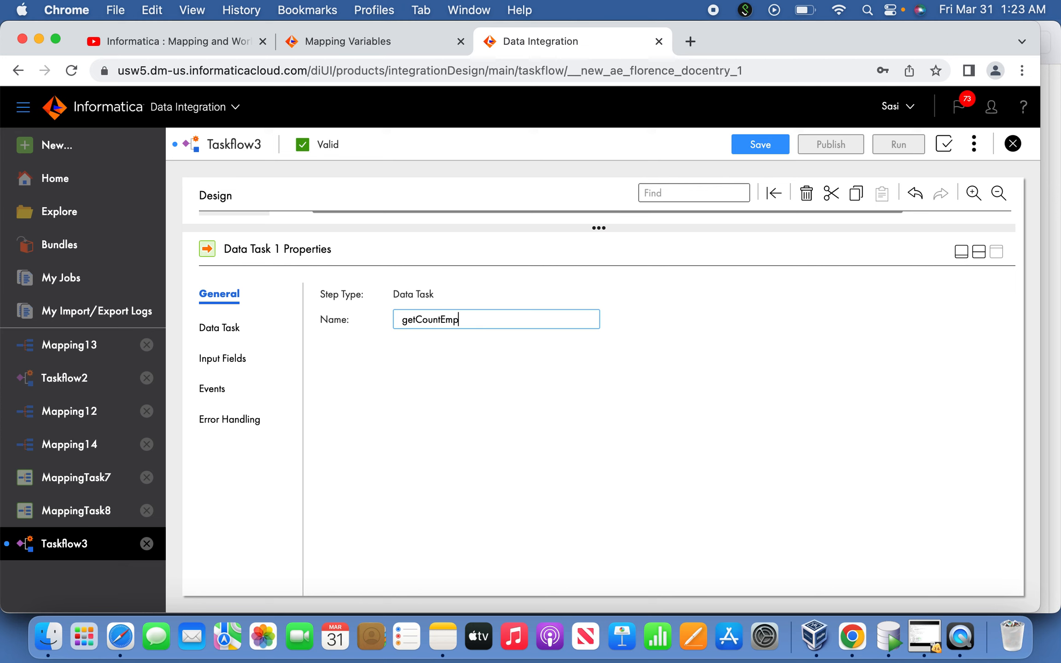
pyautogui.click(962, 251)
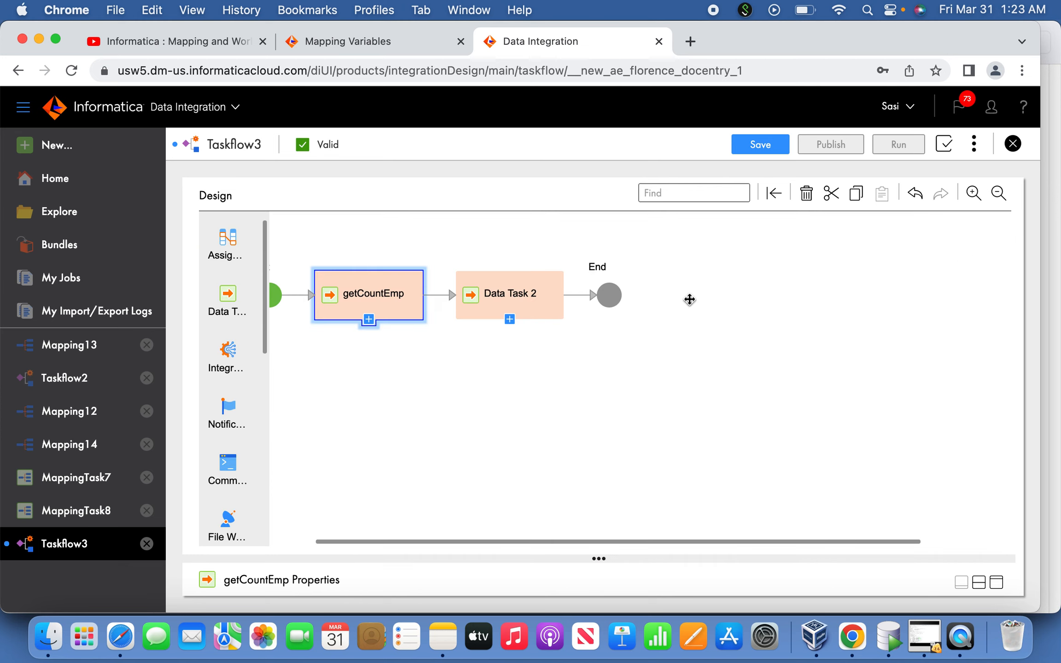
# Rename the Data Task 2 step to LoadTarget
pyautogui.click(492, 385)
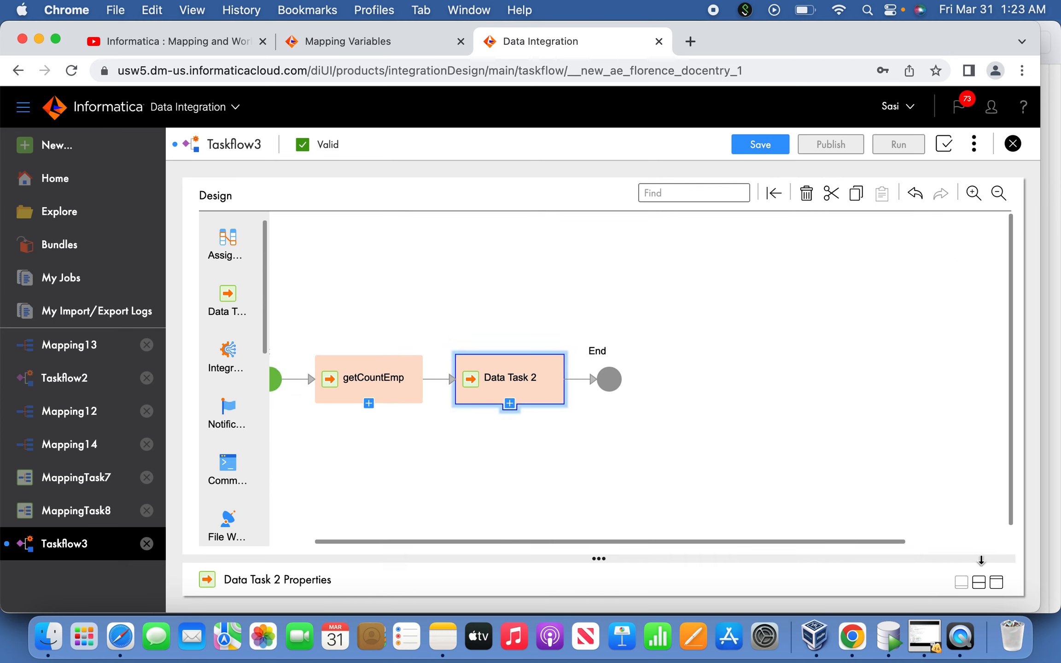
pyautogui.click(996, 582)
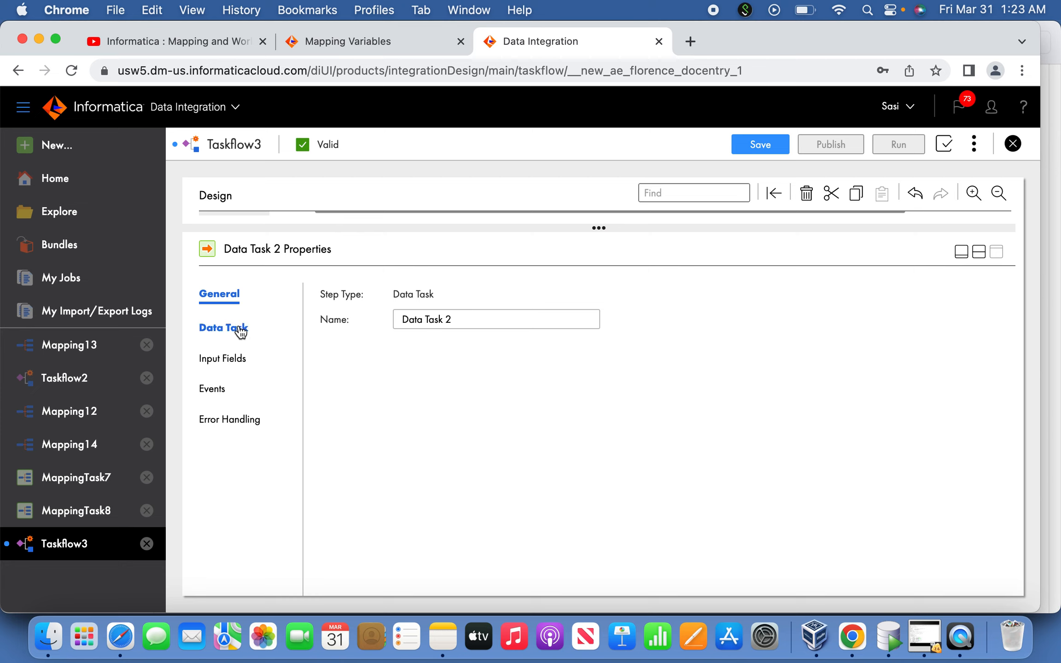
pyautogui.moveTo(471, 322); pyautogui.dragTo(331, 323)
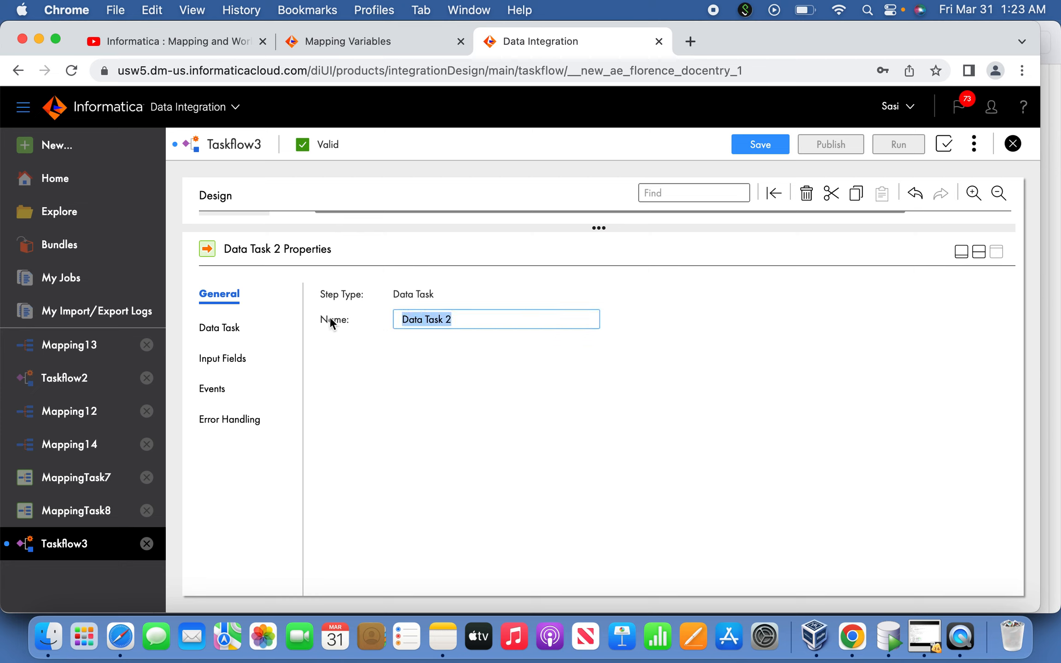
pyautogui.write('LoadTarget')
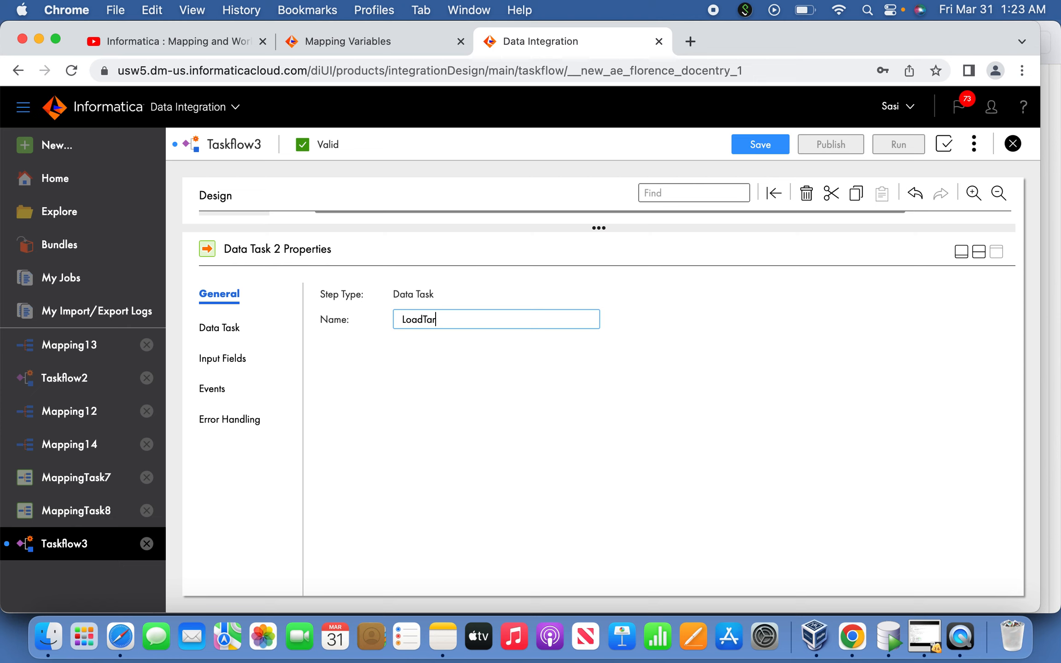
pyautogui.click(961, 252)
pyautogui.click(560, 369)
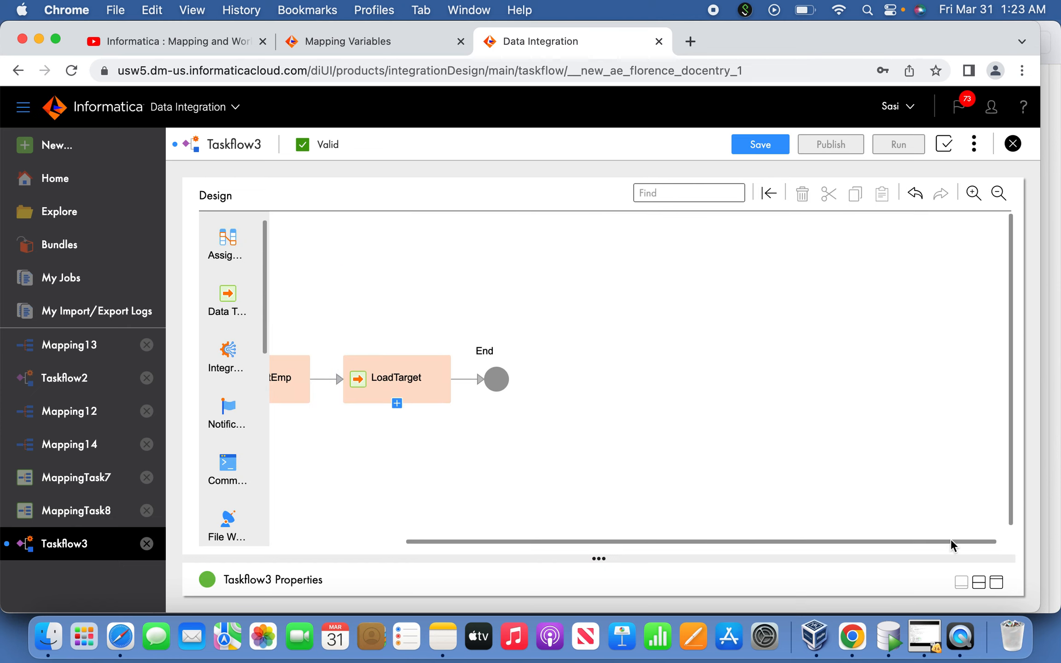
pyautogui.click(996, 582)
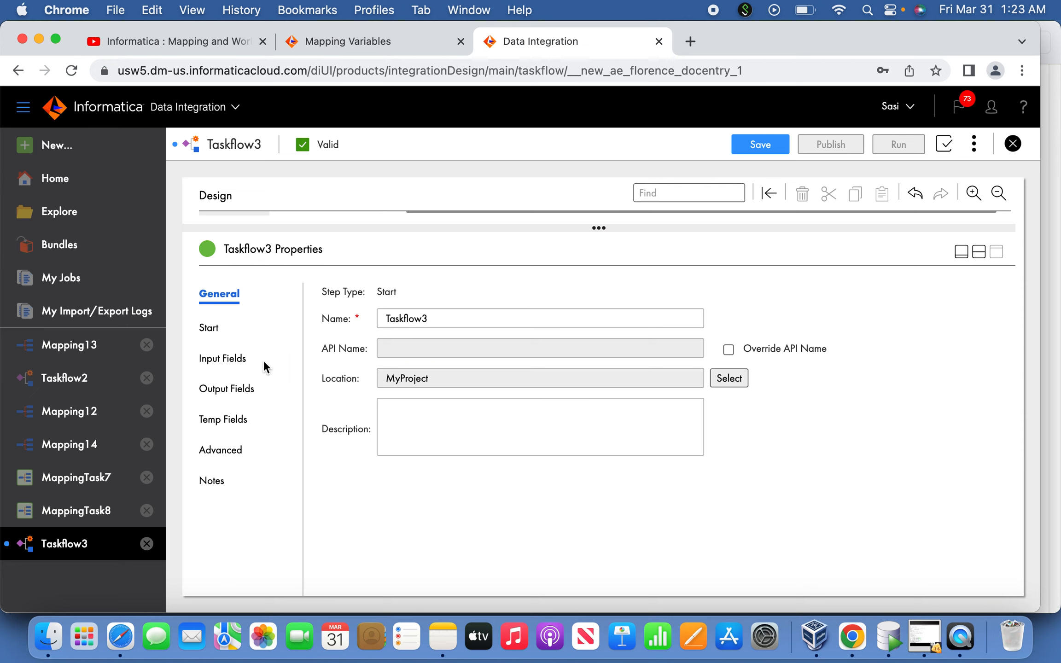
pyautogui.click(242, 366)
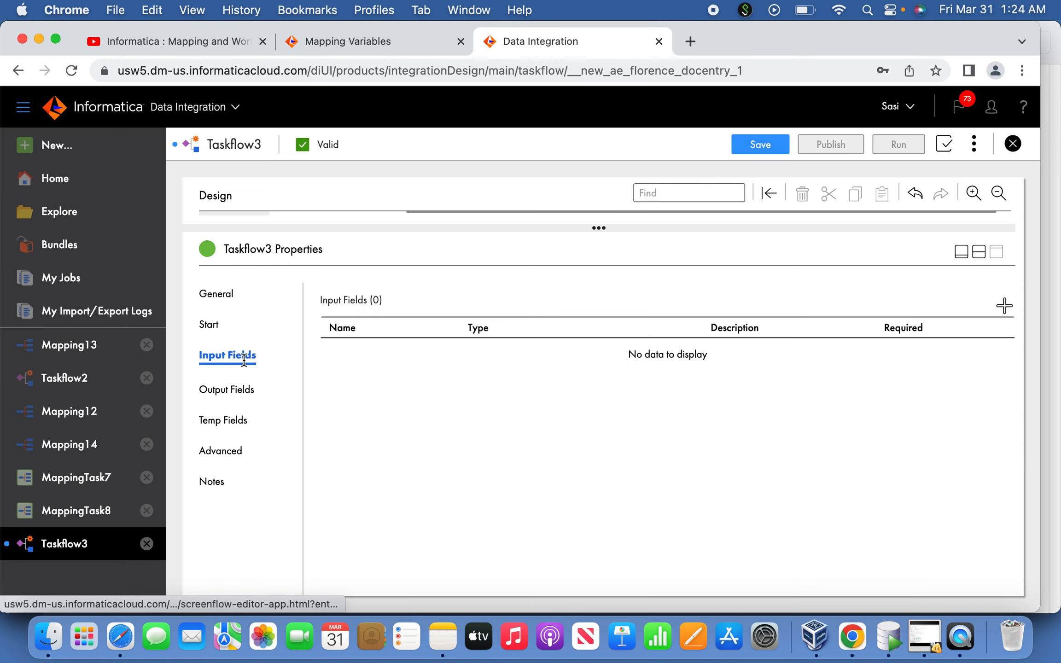
pyautogui.click(1005, 305)
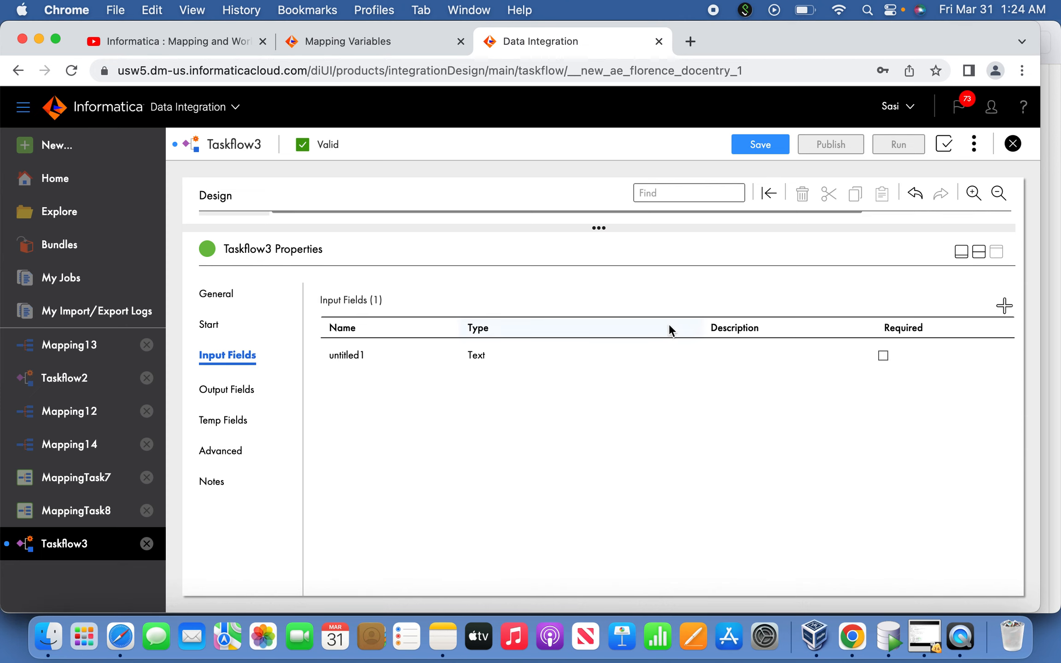
pyautogui.click(997, 355)
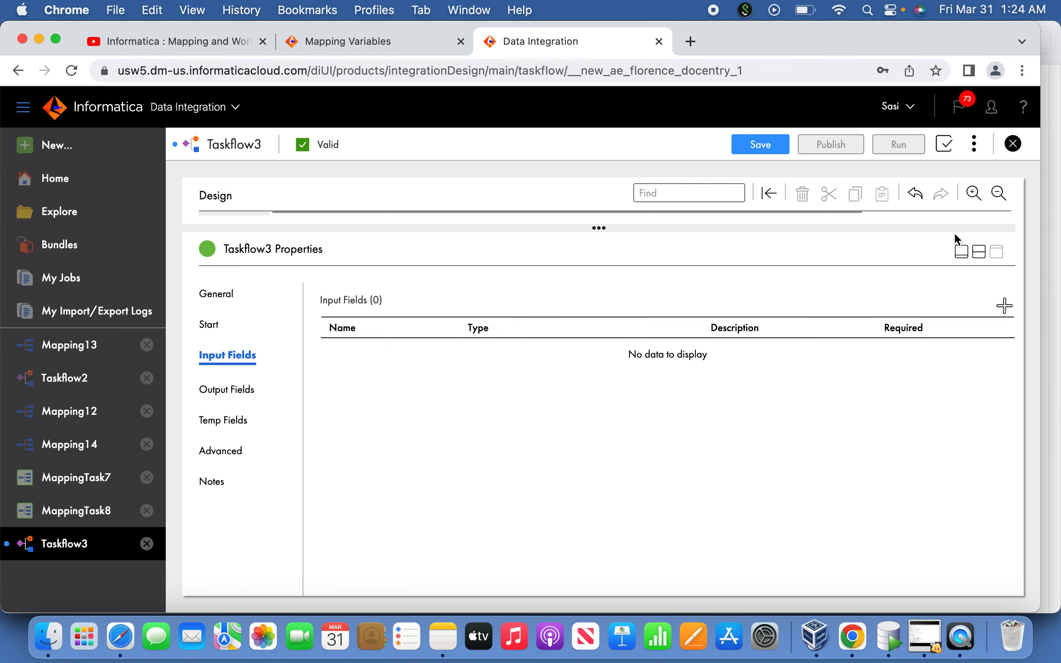
pyautogui.click(960, 250)
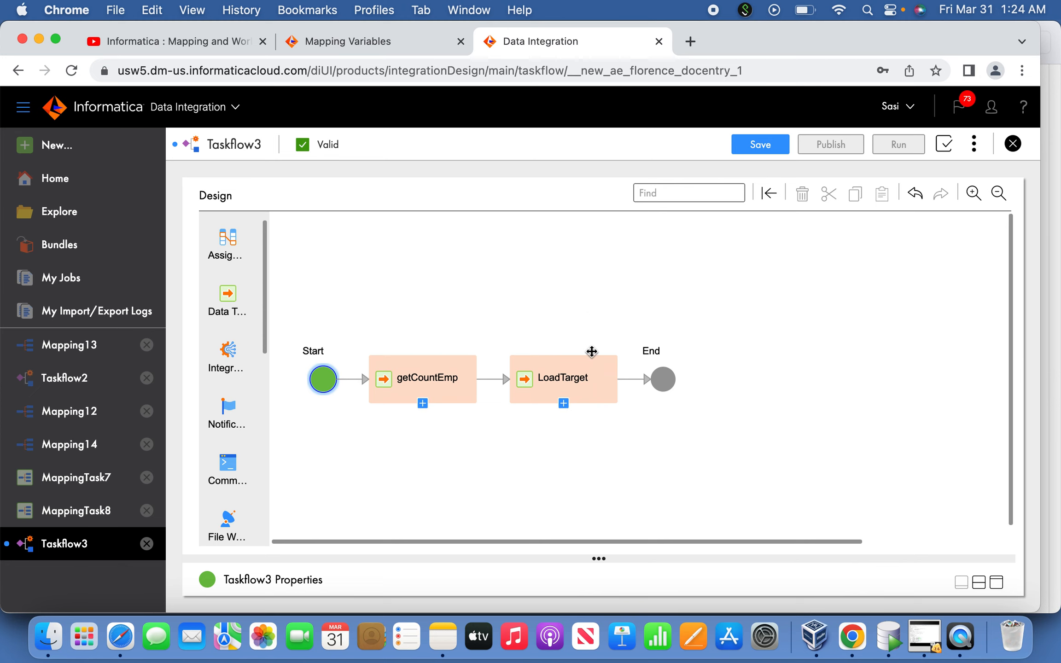
# Add MappingTask8's RecCountNew in-out parameter as an input field of the LoadTarget step
pyautogui.click(583, 385)
pyautogui.click(995, 582)
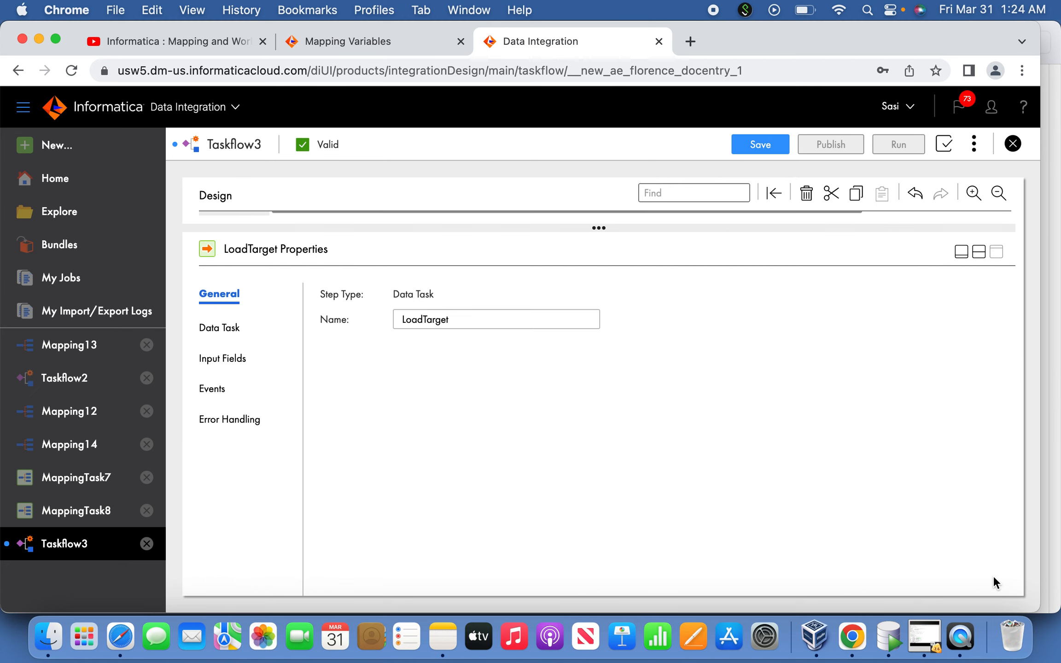
pyautogui.click(238, 363)
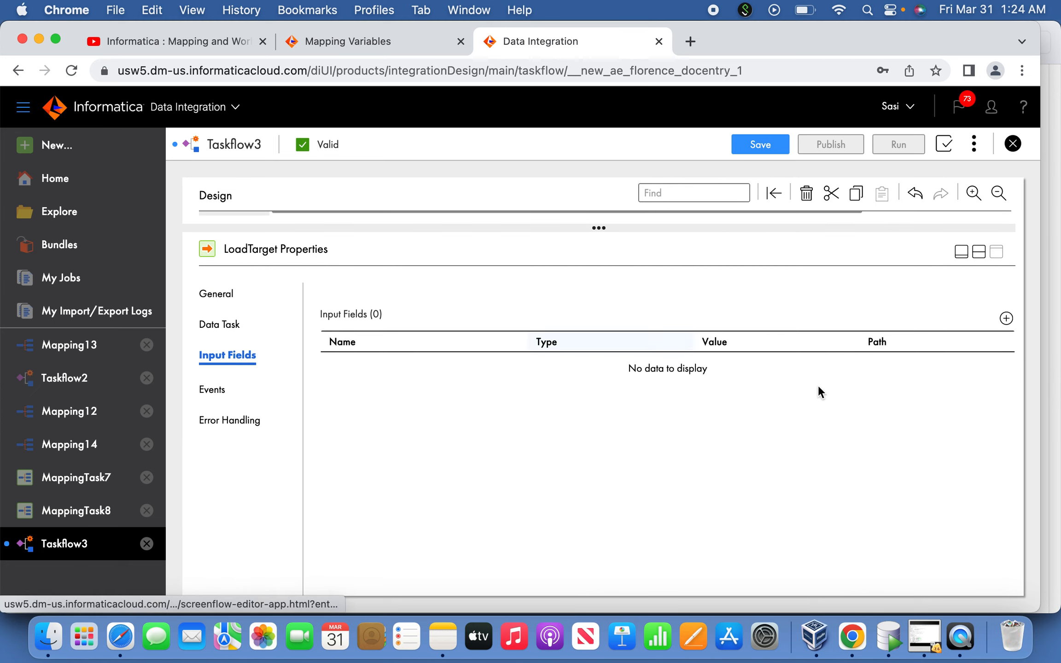
pyautogui.click(1006, 319)
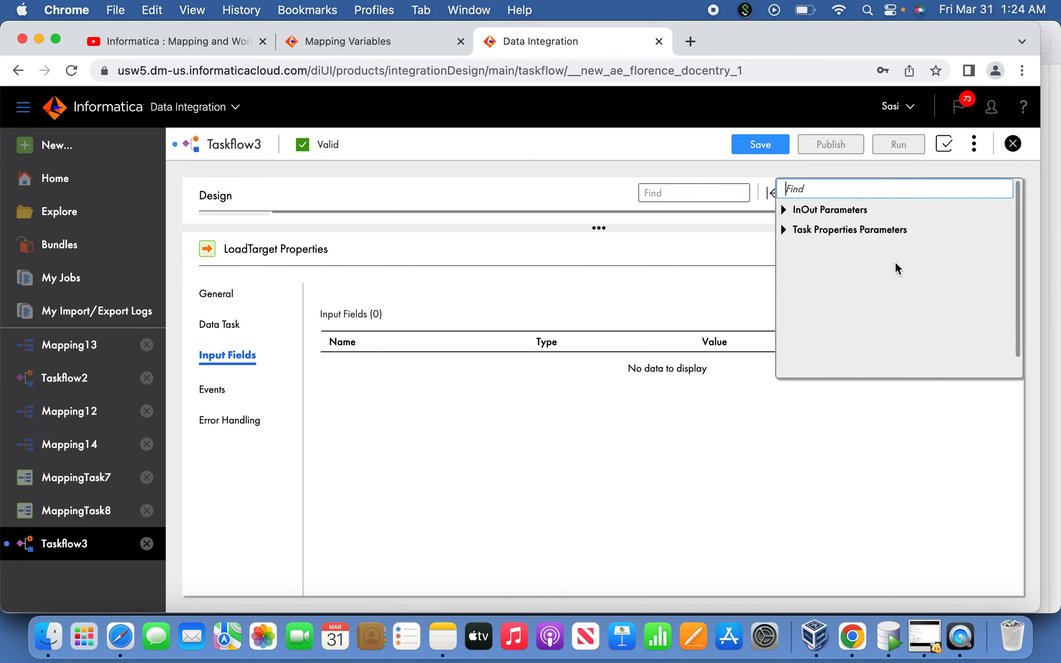
pyautogui.click(784, 209)
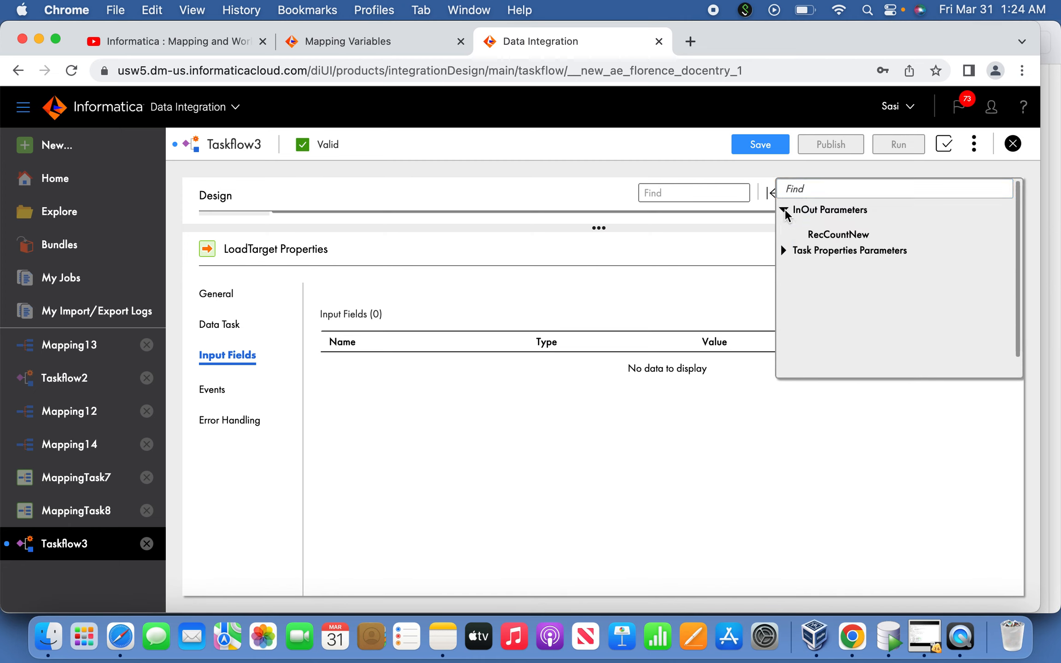
pyautogui.click(830, 238)
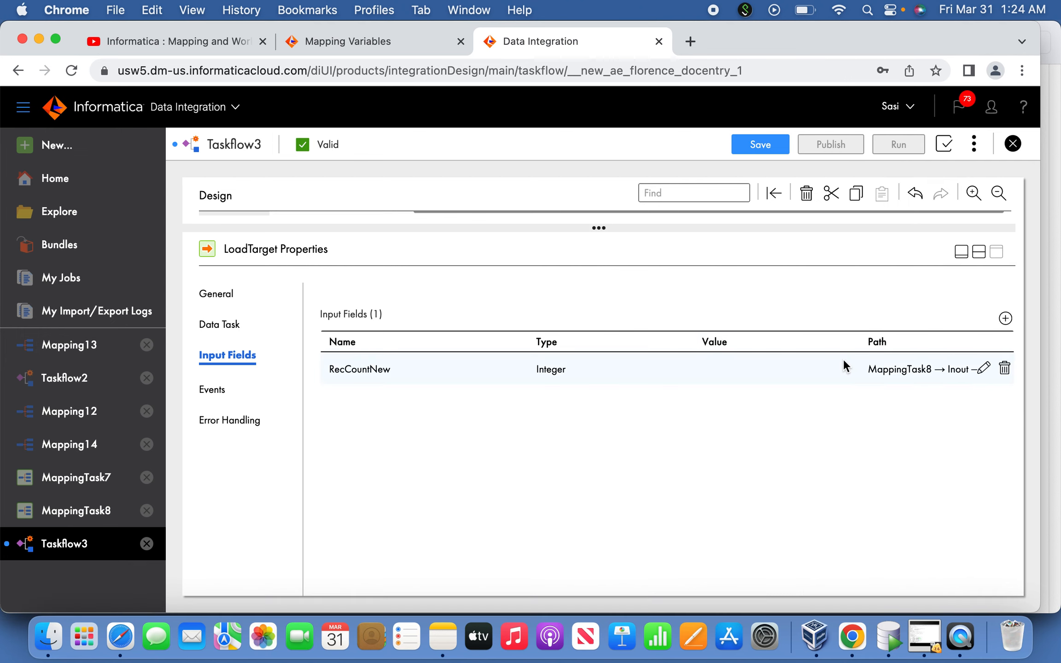
# Try to set RecCountNew's value source to Field and map it to an in-out parameter of getCountEmp
pyautogui.click(981, 369)
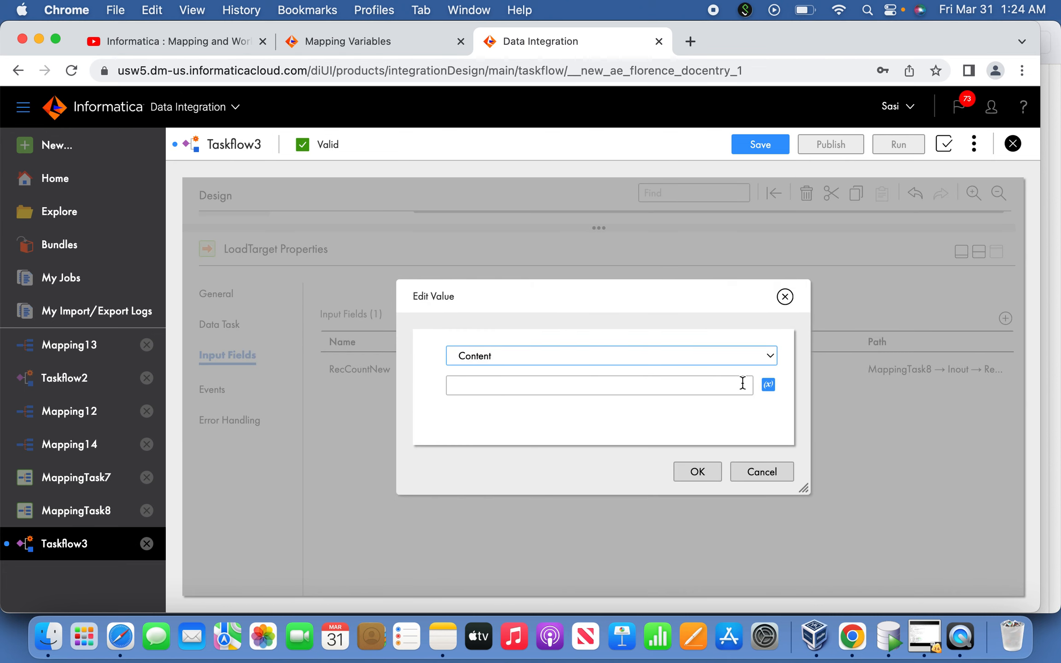
pyautogui.click(715, 356)
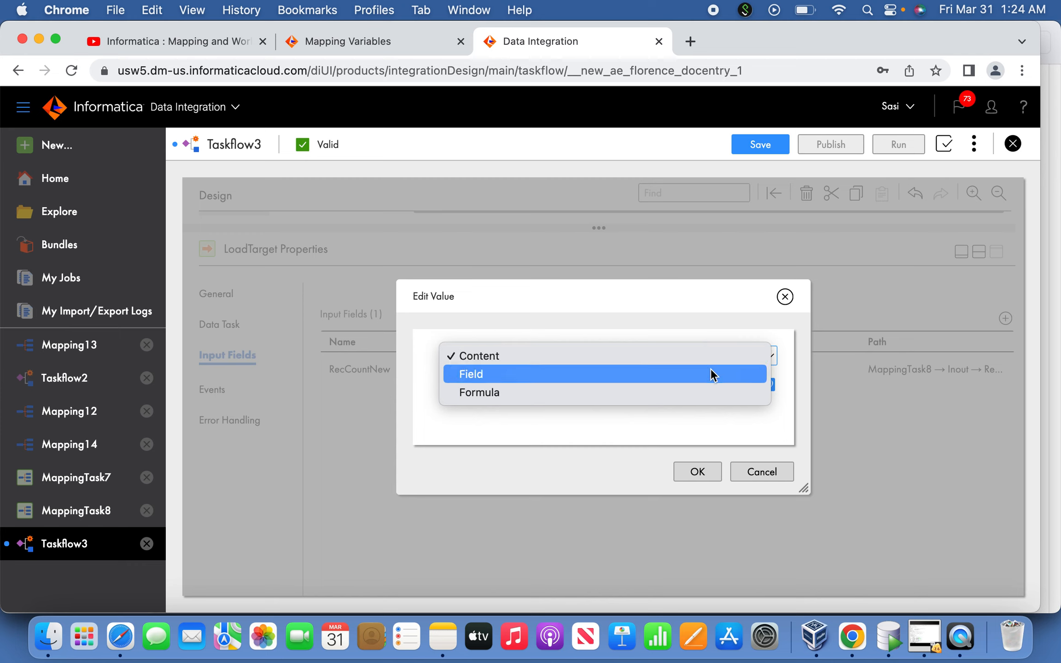
pyautogui.click(711, 374)
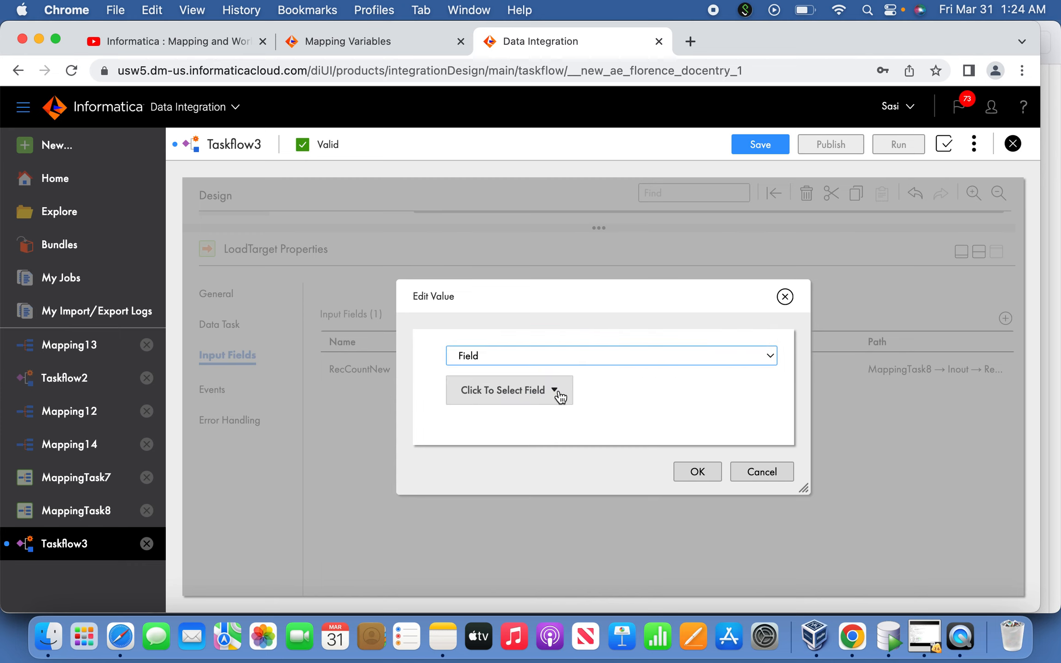
pyautogui.click(555, 392)
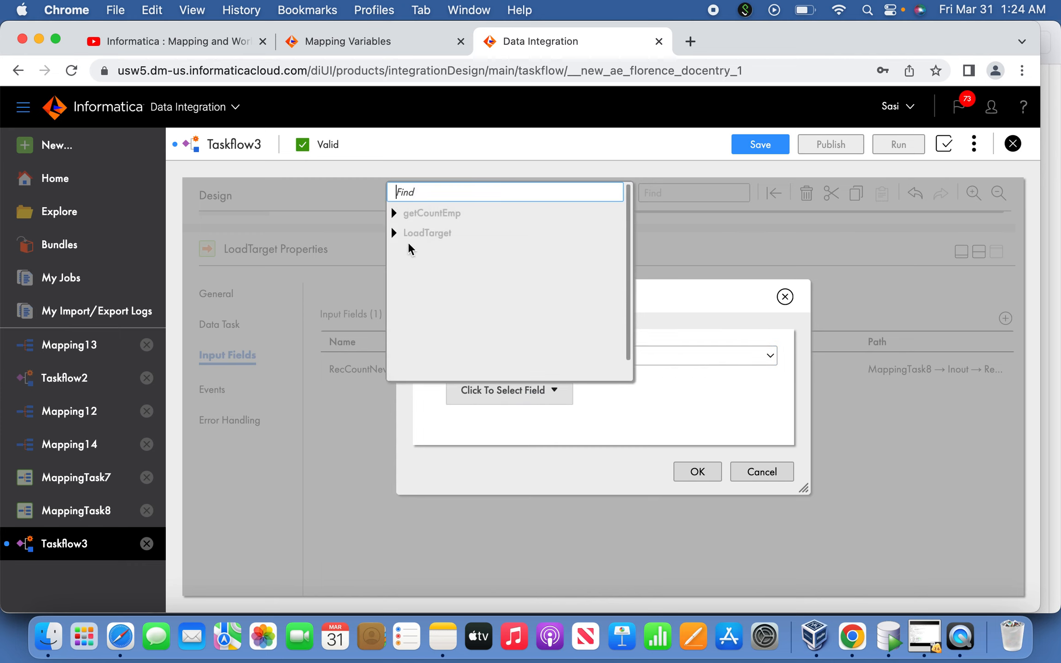
pyautogui.click(394, 215)
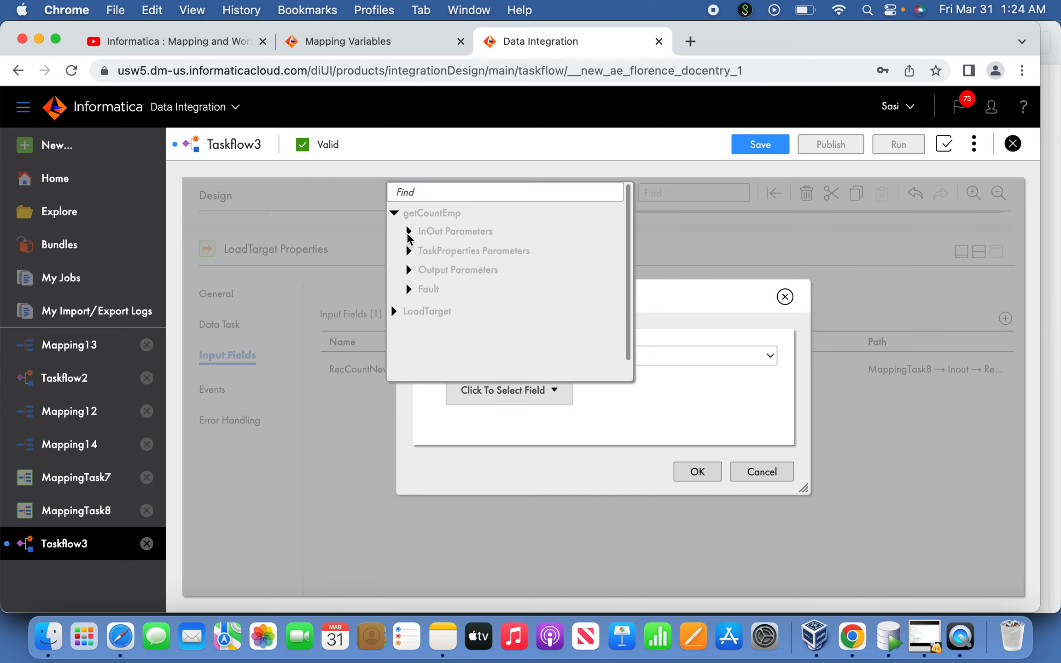
pyautogui.click(409, 233)
pyautogui.click(408, 270)
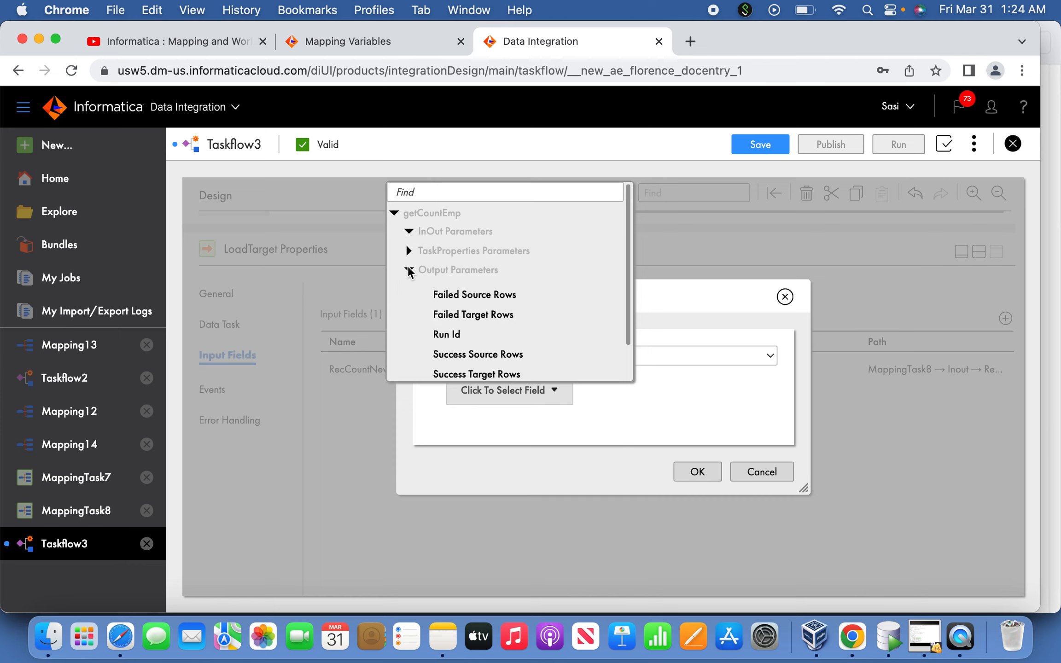
pyautogui.click(408, 269)
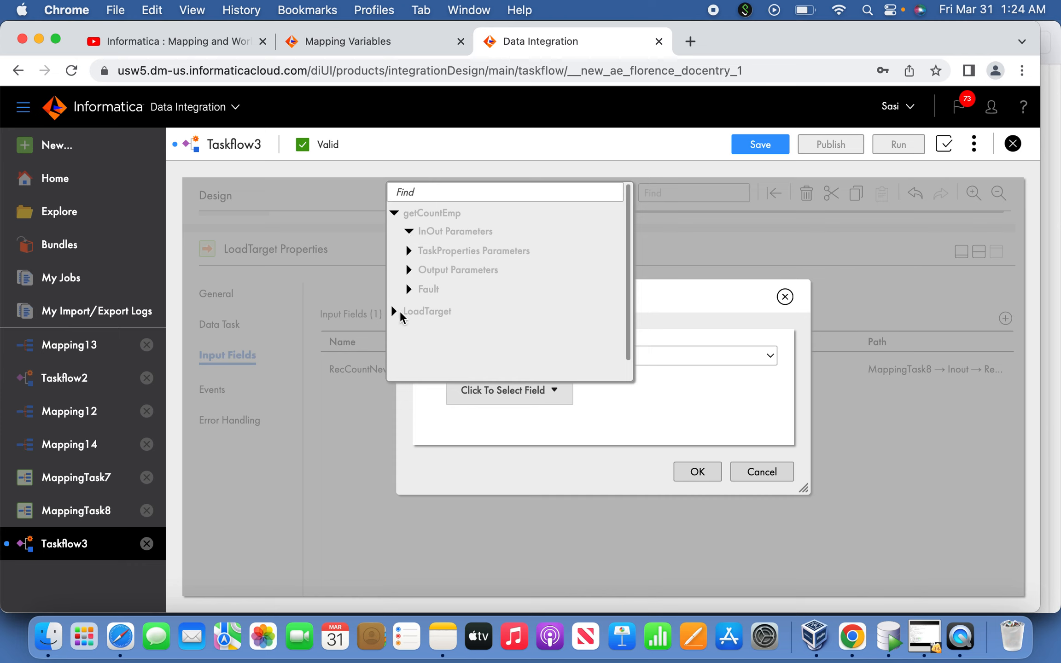
pyautogui.click(395, 311)
pyautogui.click(408, 330)
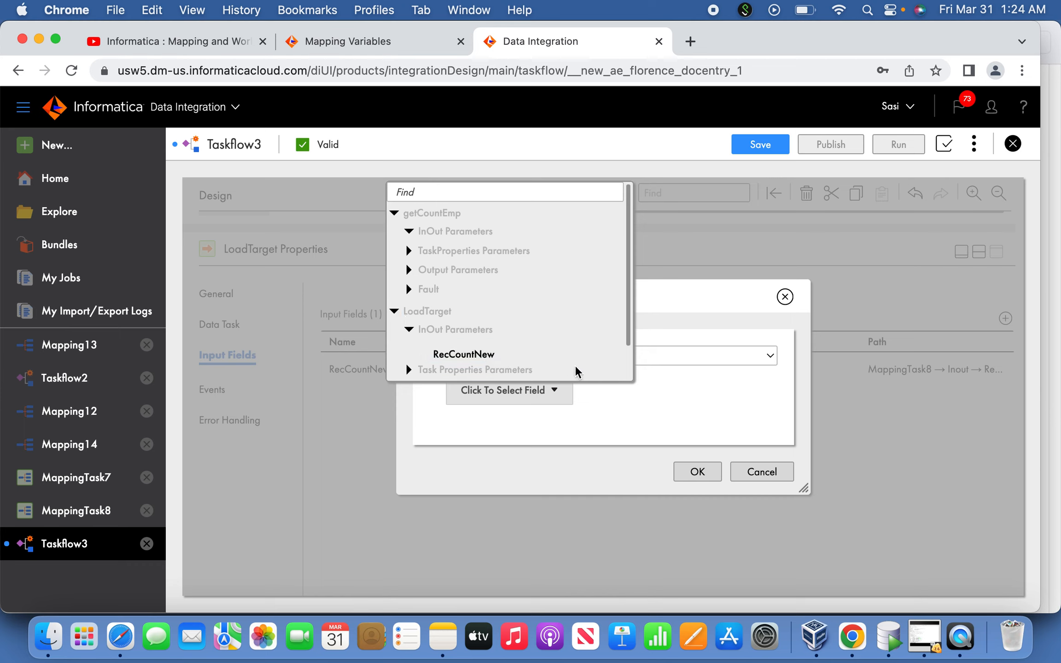
pyautogui.click(408, 231)
pyautogui.click(409, 231)
pyautogui.click(713, 388)
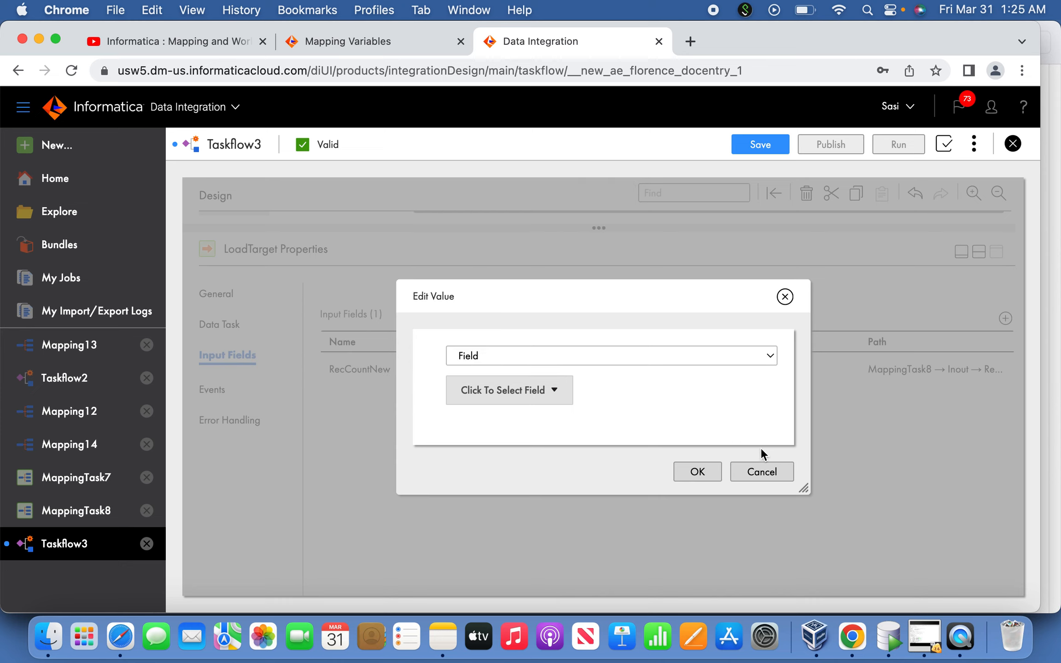
pyautogui.click(552, 396)
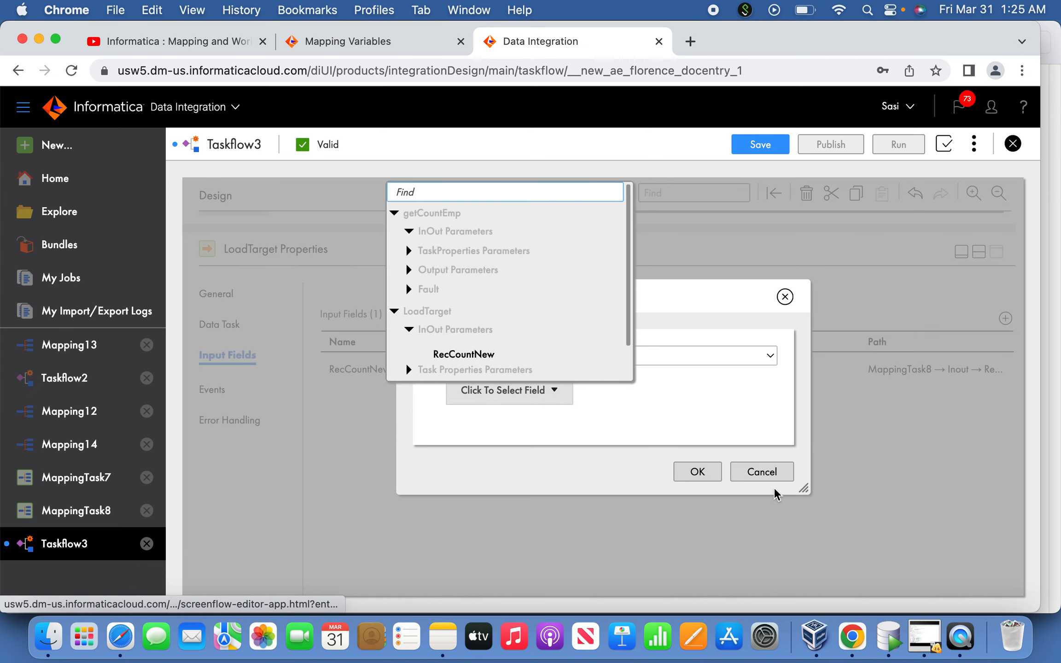
pyautogui.click(763, 476)
pyautogui.click(765, 474)
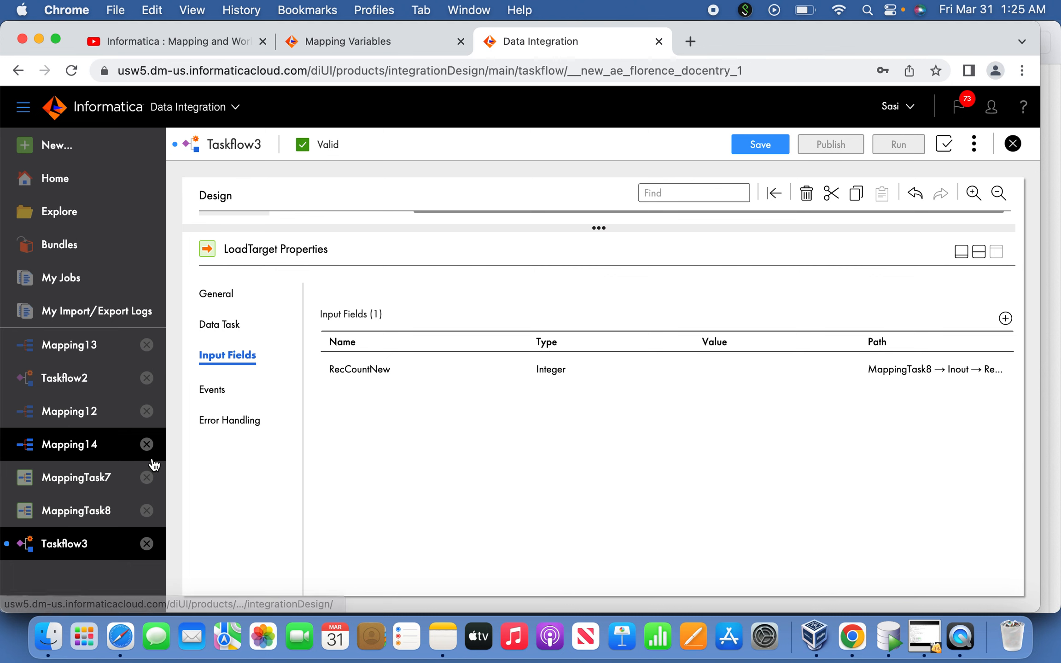
# Change the data type of Mapping12's RecCount in-out parameter to integer and save the mapping
pyautogui.click(101, 415)
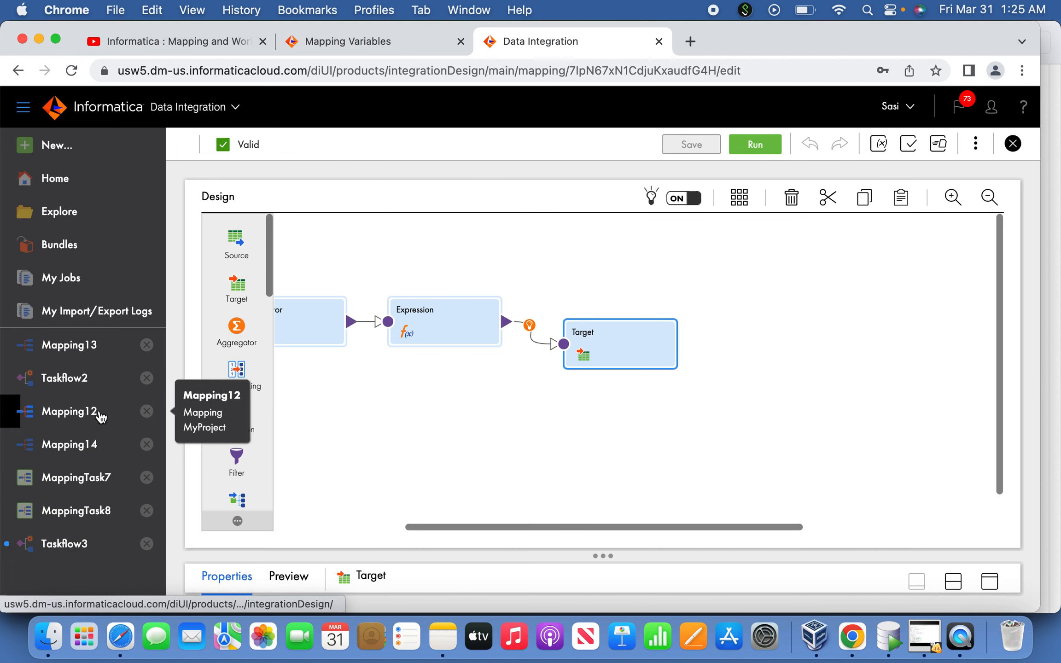
pyautogui.click(976, 145)
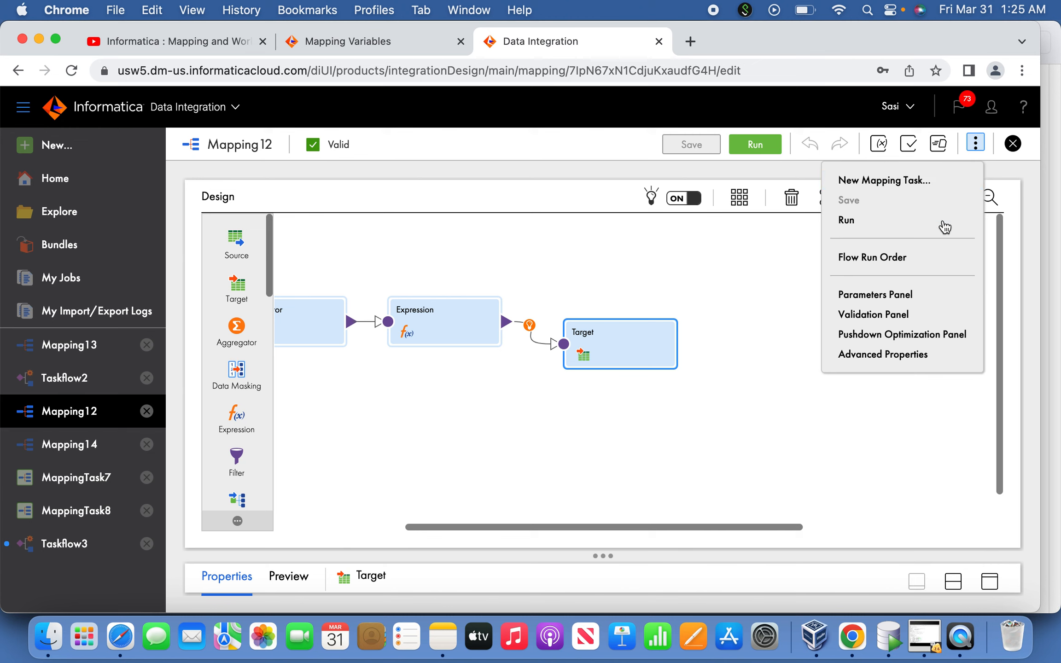
pyautogui.click(909, 305)
pyautogui.click(846, 346)
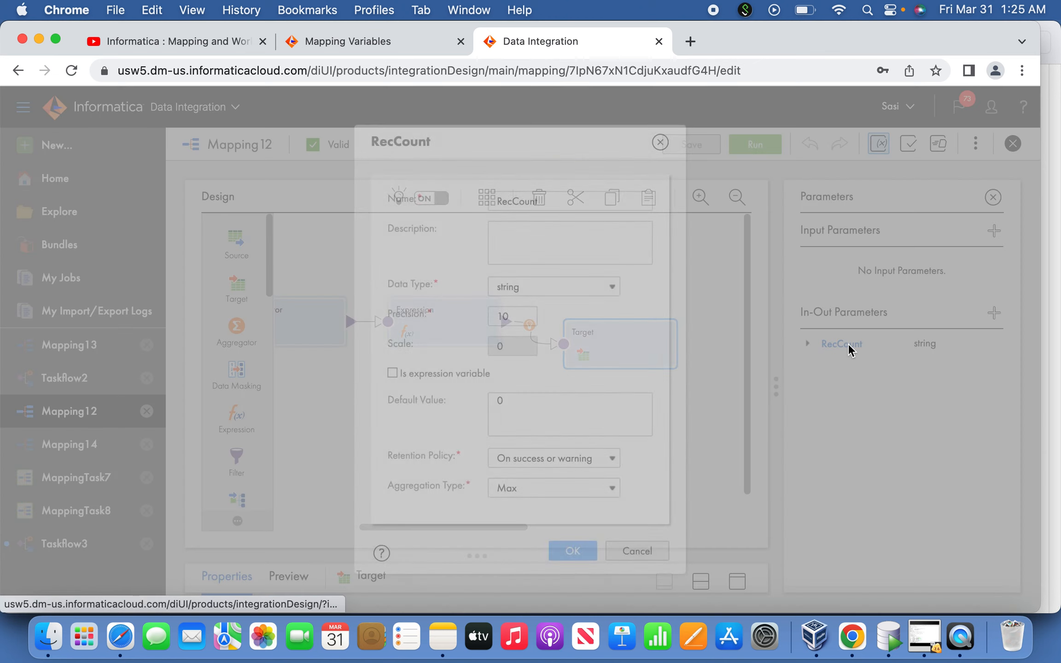
pyautogui.click(592, 288)
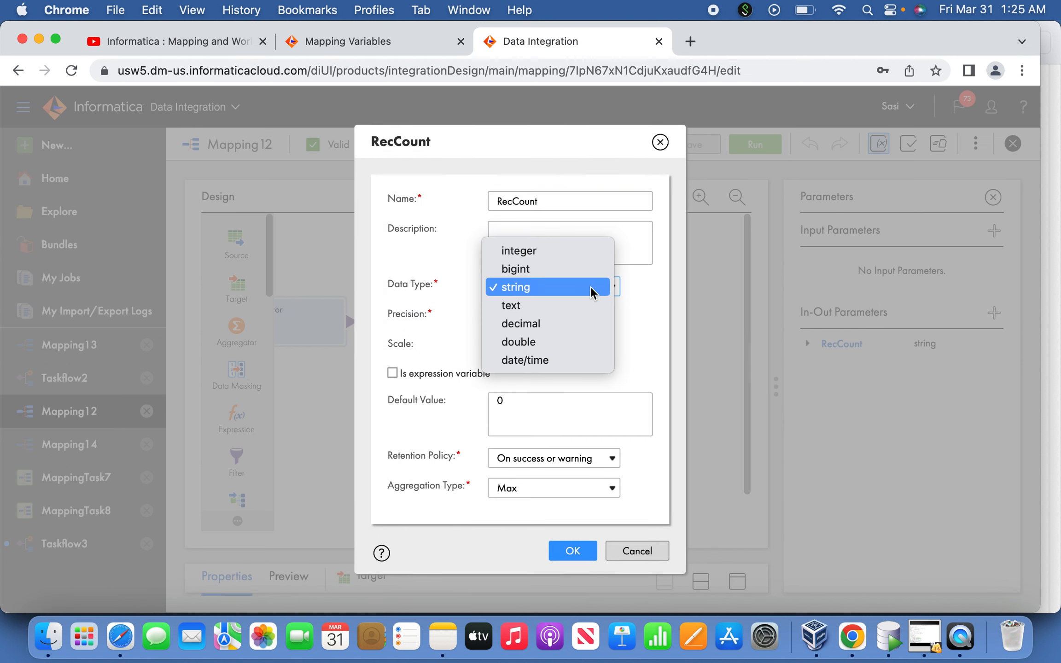
pyautogui.click(557, 253)
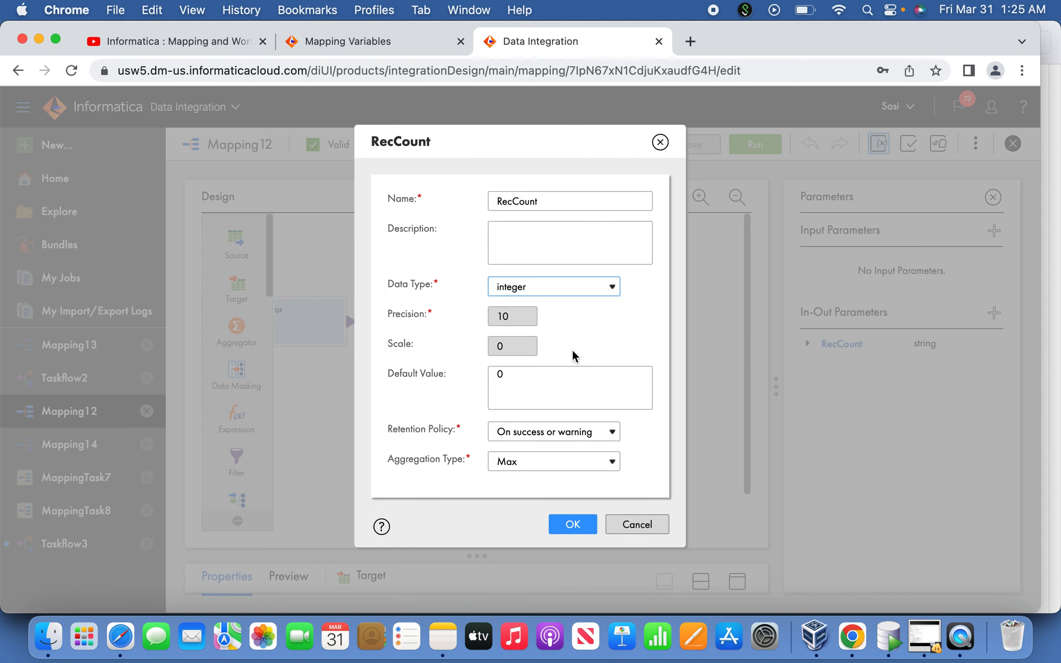
pyautogui.click(580, 525)
pyautogui.click(695, 148)
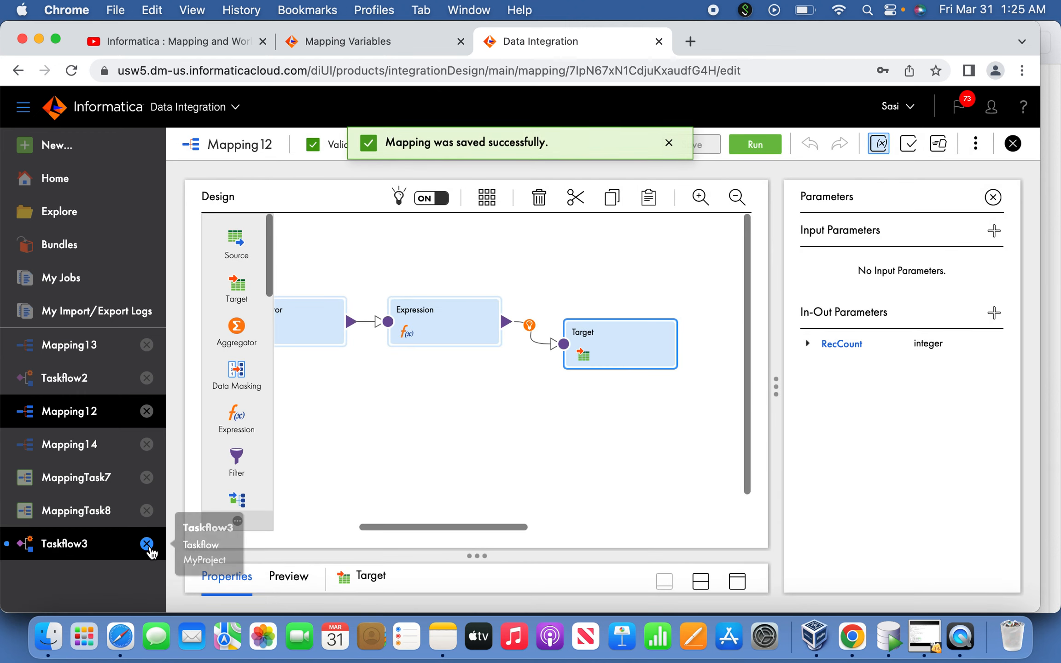
pyautogui.click(150, 546)
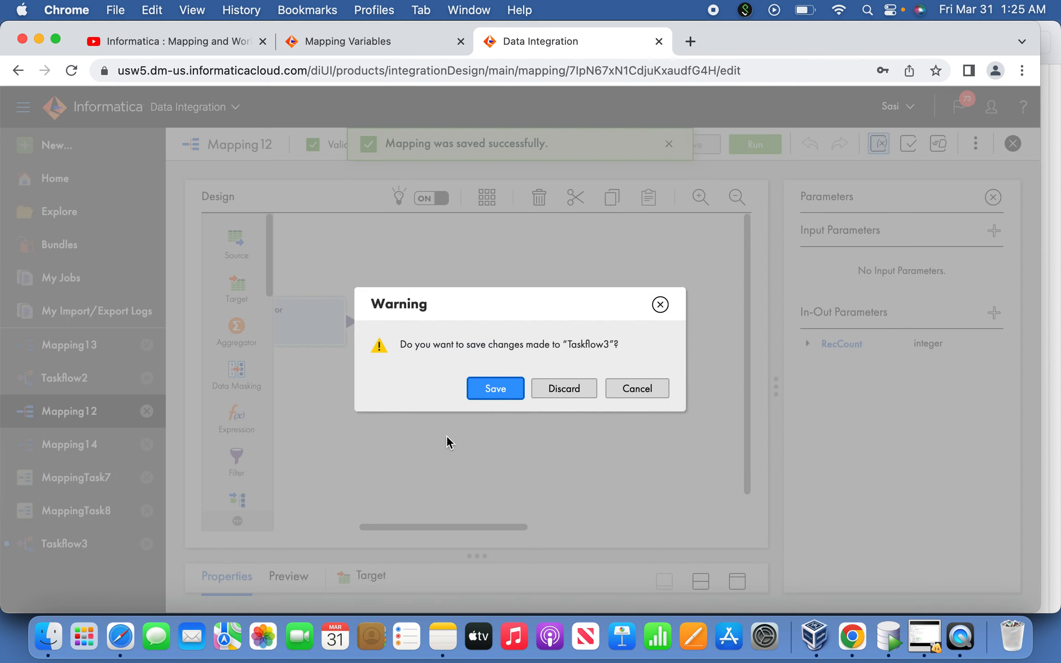
pyautogui.click(579, 396)
pyautogui.click(654, 390)
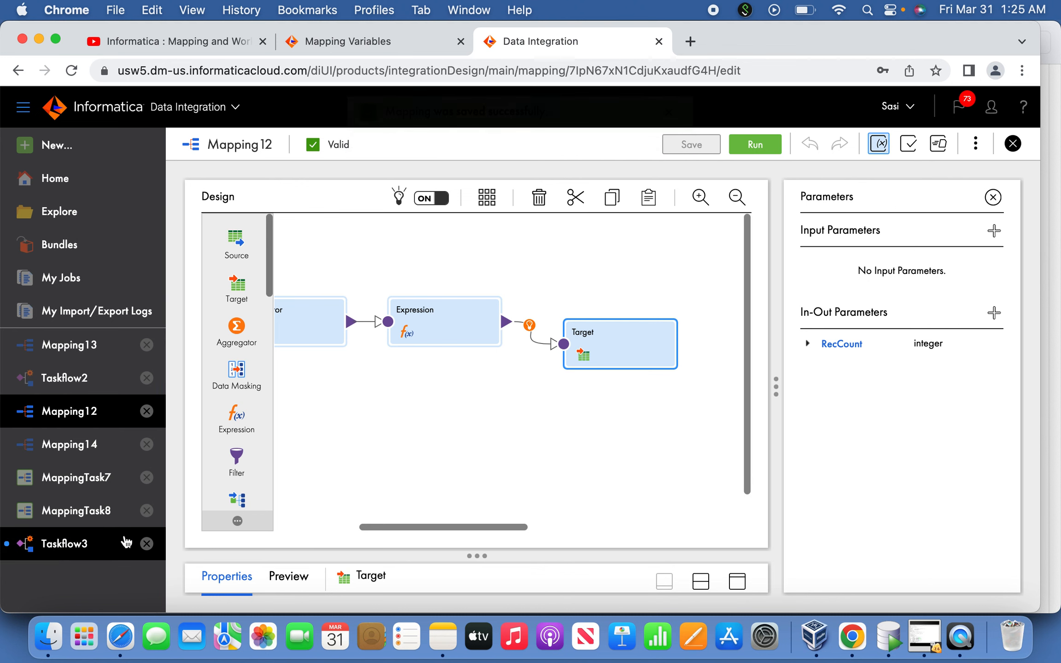
# Open MappingTask7 for editing, go through its in-out parameters and schedule settings, and save the task again
pyautogui.click(105, 488)
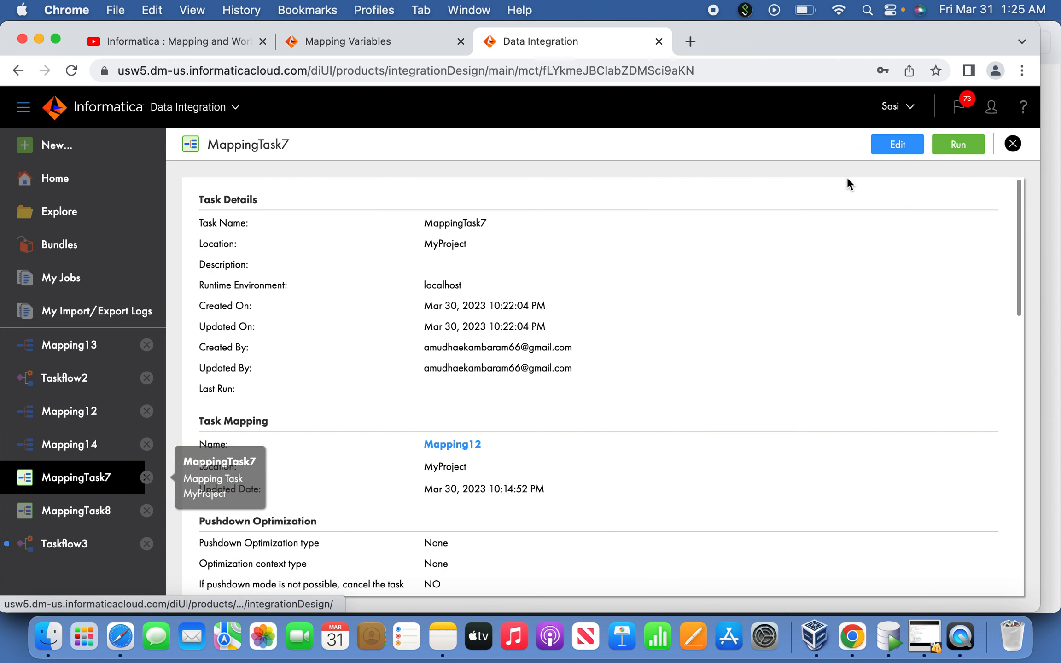
pyautogui.click(896, 143)
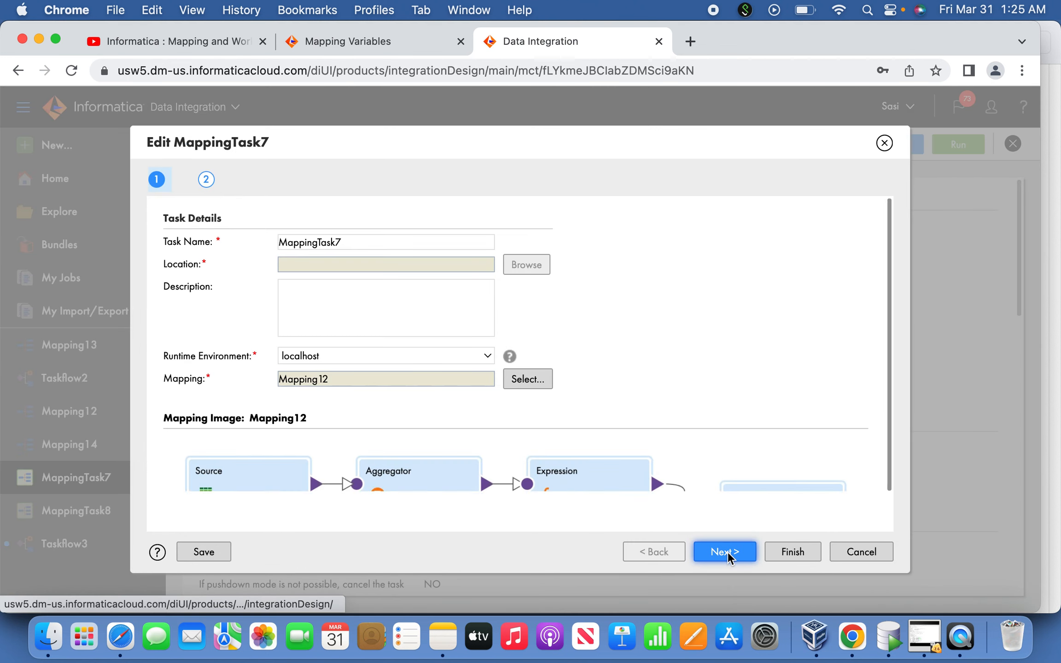
pyautogui.click(725, 552)
pyautogui.click(725, 552)
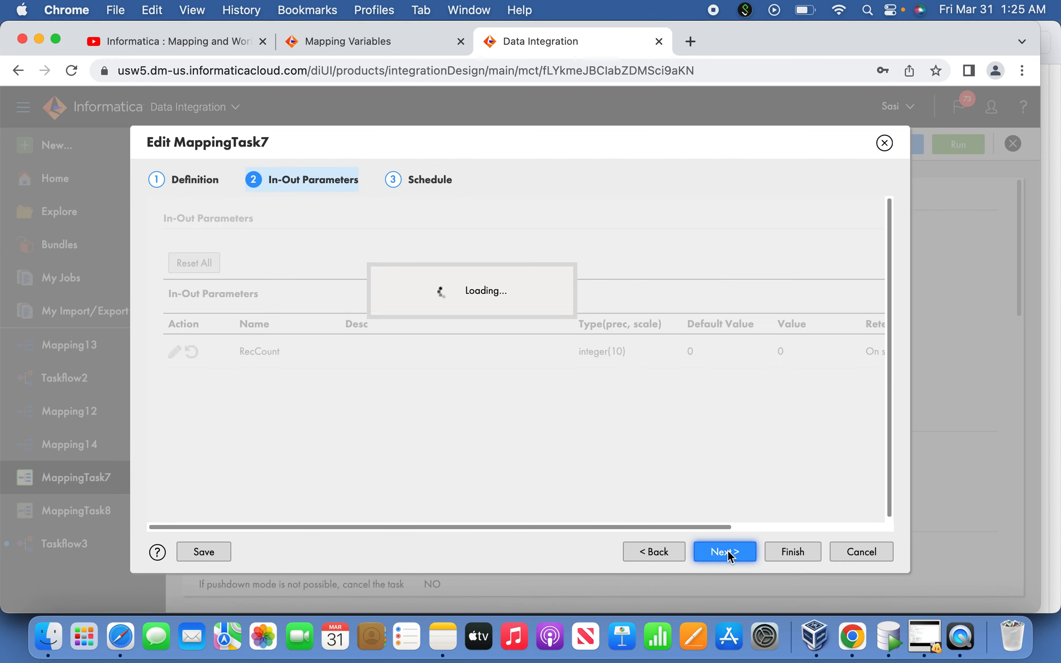
pyautogui.click(661, 553)
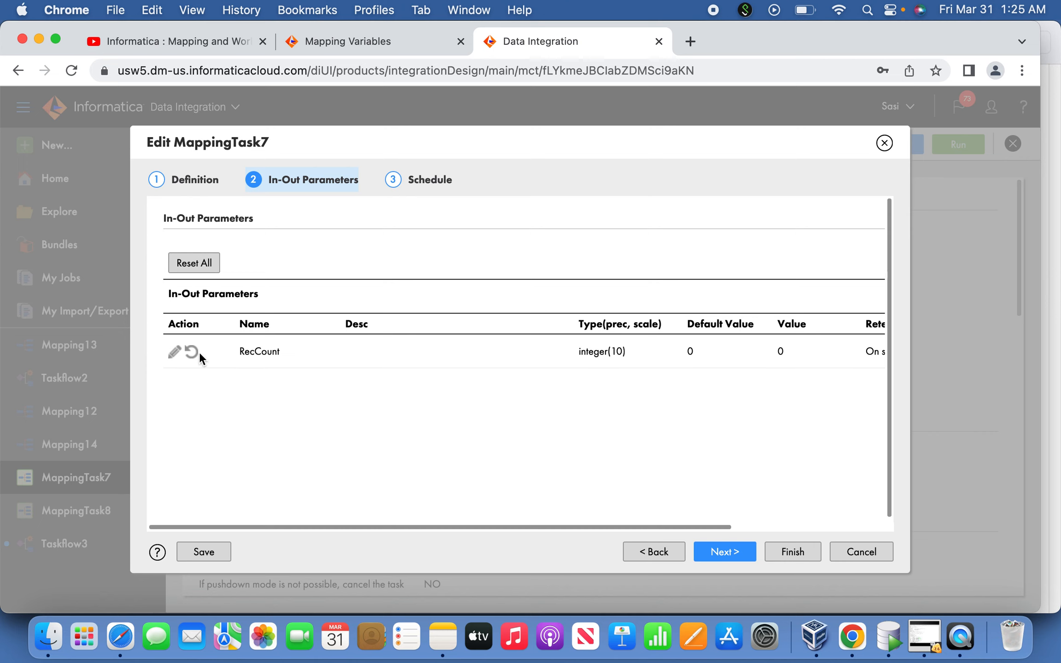
pyautogui.click(723, 554)
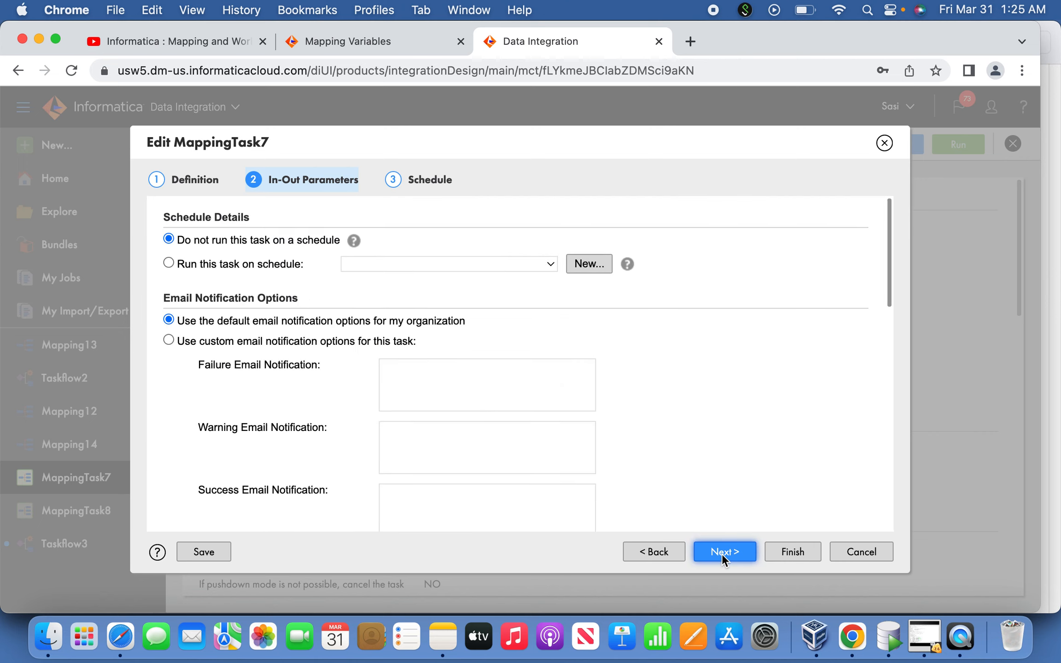
pyautogui.click(788, 552)
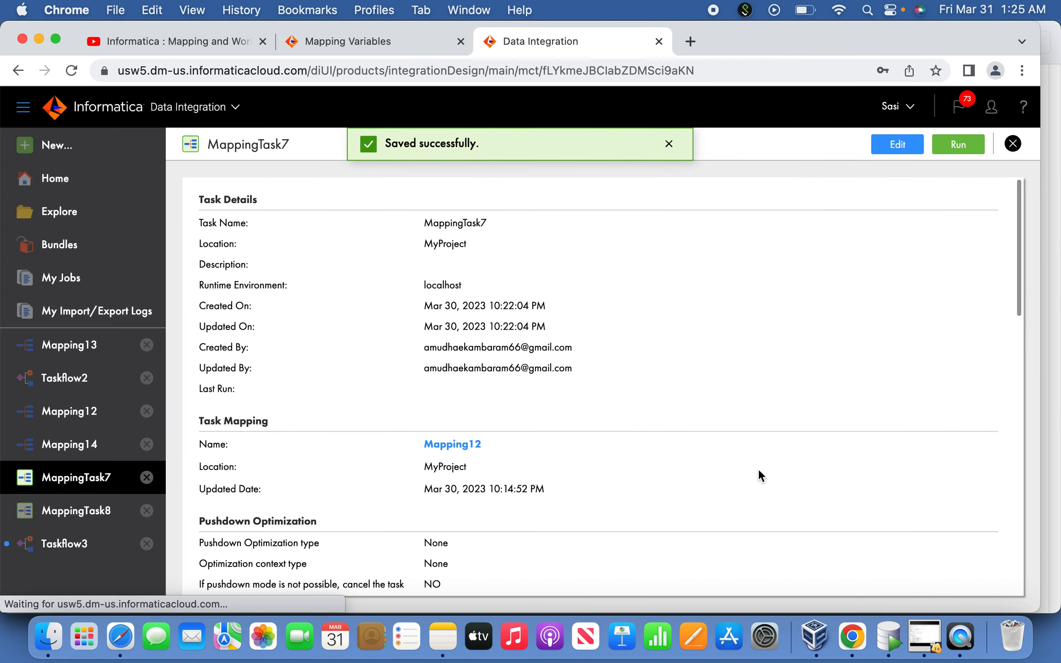
# Open MappingTask8 for editing, go through its parameter, sequence and schedule settings, and save the task again
pyautogui.click(85, 511)
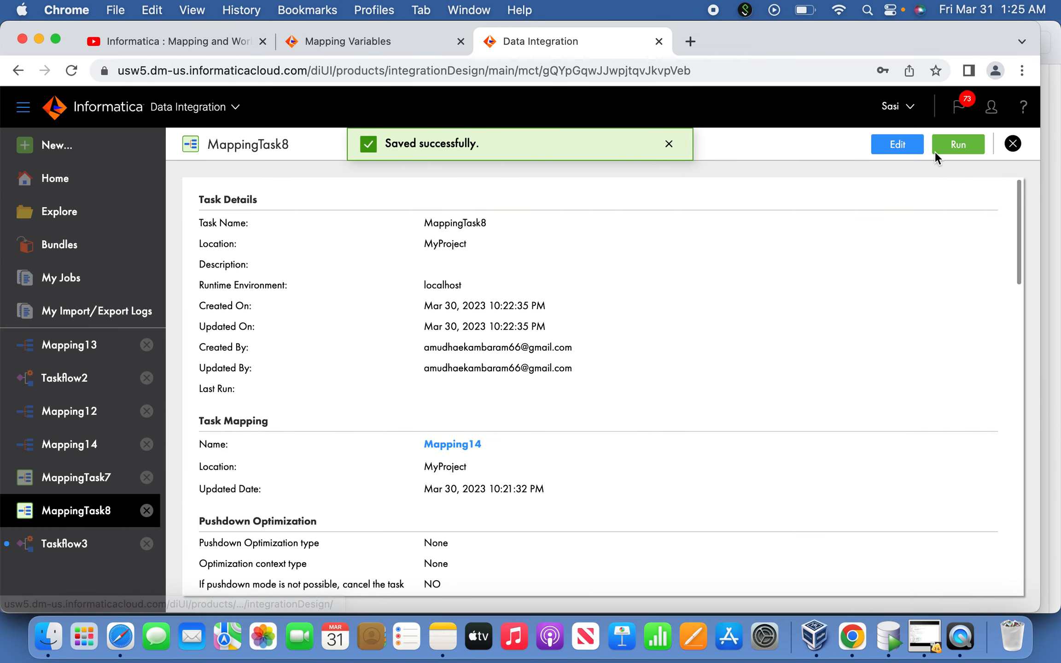
pyautogui.click(897, 147)
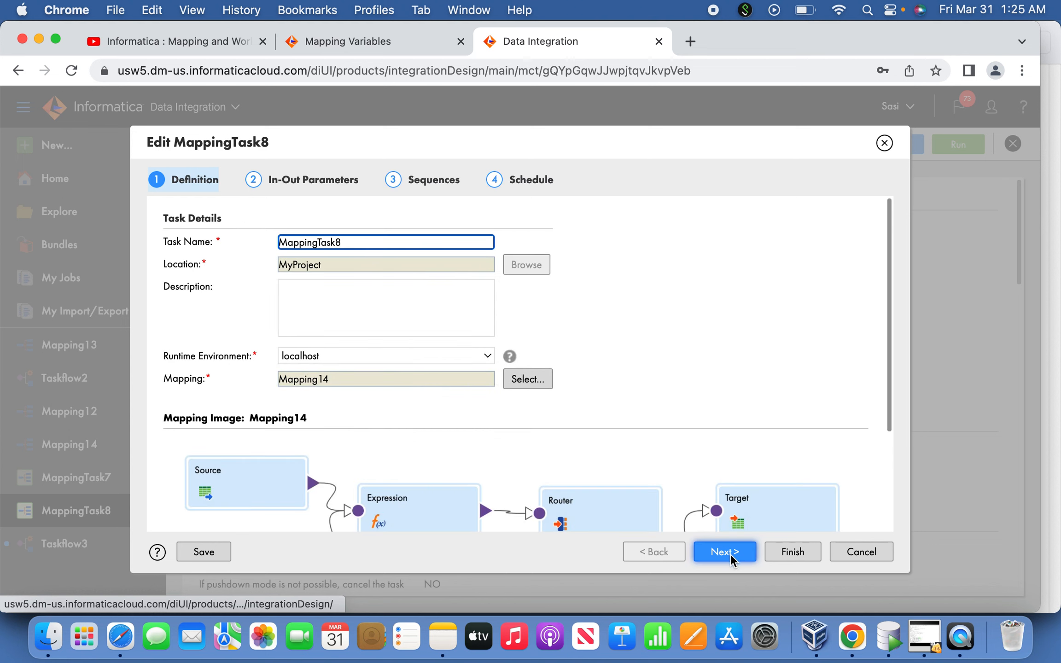
pyautogui.click(731, 555)
pyautogui.click(731, 555)
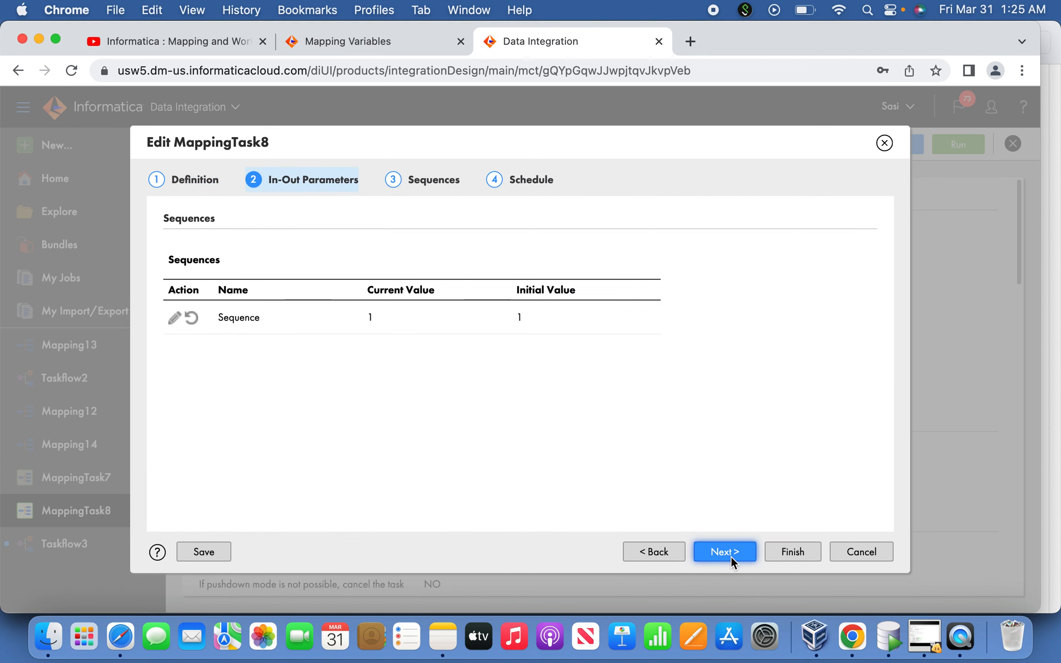
pyautogui.click(732, 555)
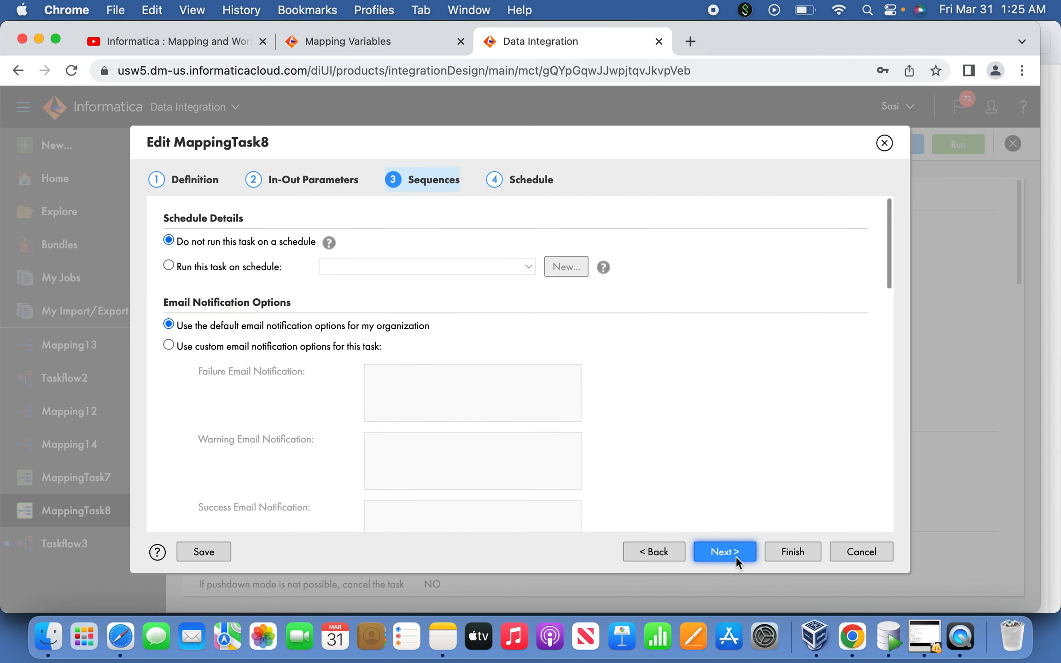
pyautogui.click(789, 552)
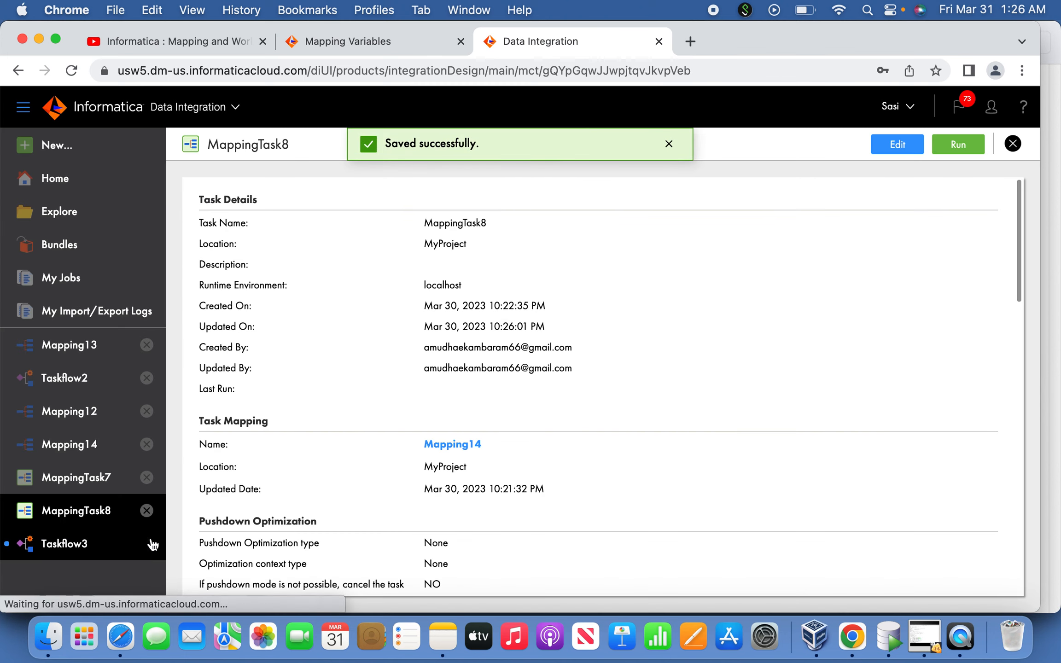
# Close Taskflow3 without saving it and create a new blank asset of type Taskflow
pyautogui.click(147, 544)
pyautogui.click(563, 389)
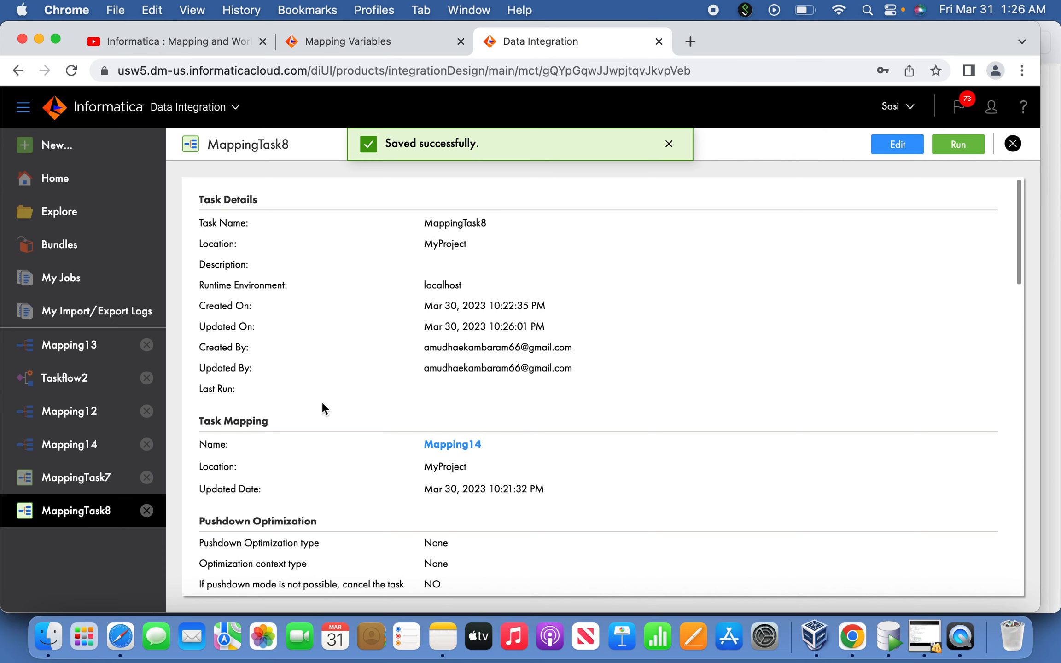
pyautogui.click(67, 147)
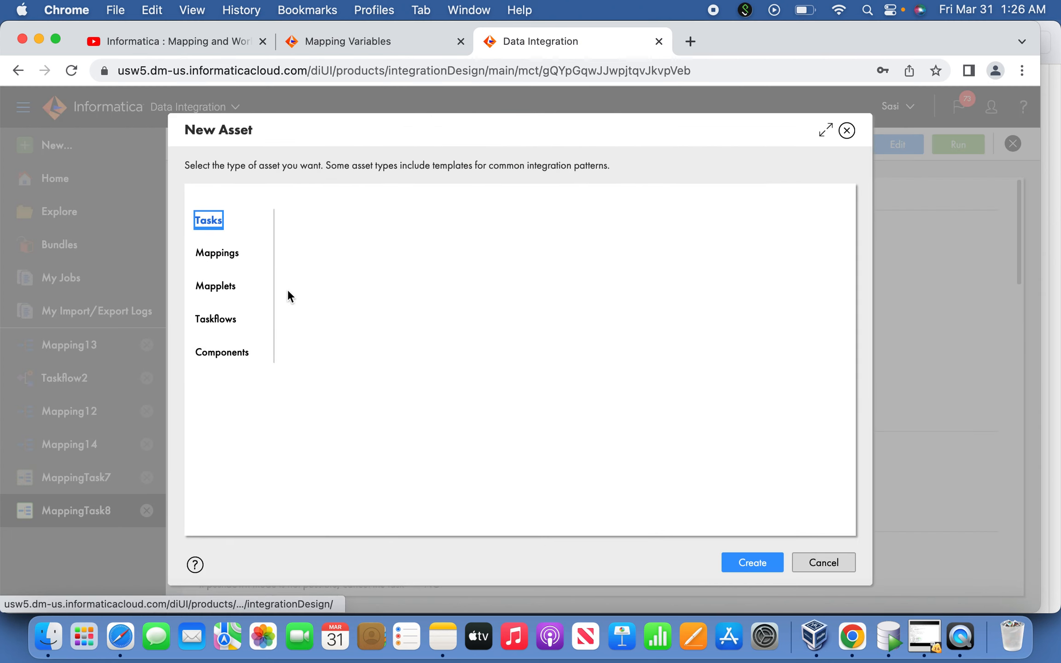
pyautogui.click(241, 309)
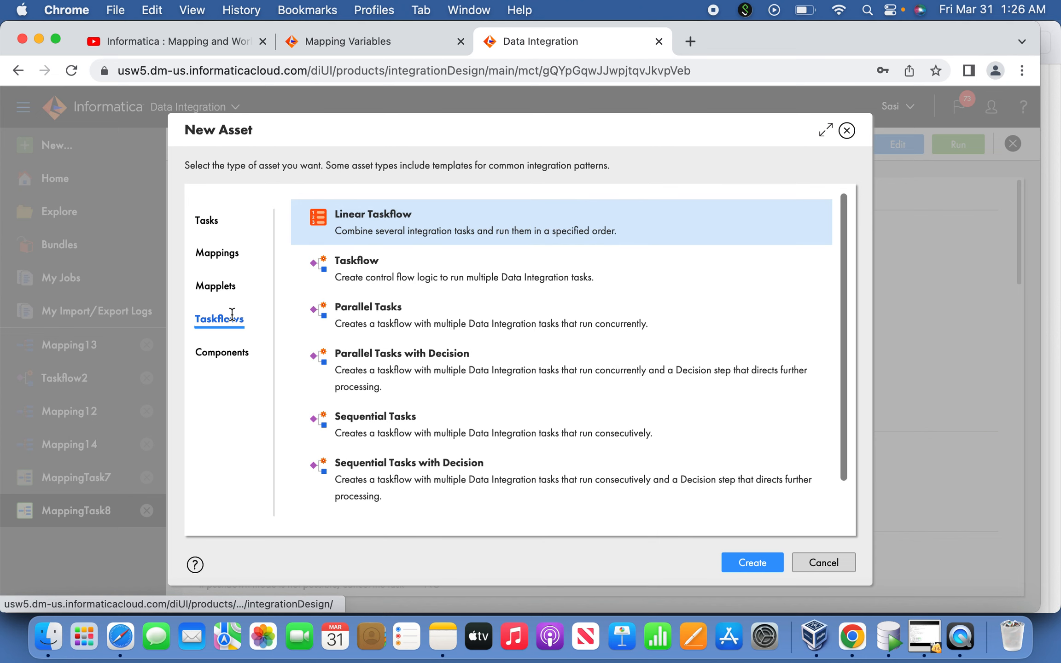
pyautogui.click(475, 274)
pyautogui.click(754, 563)
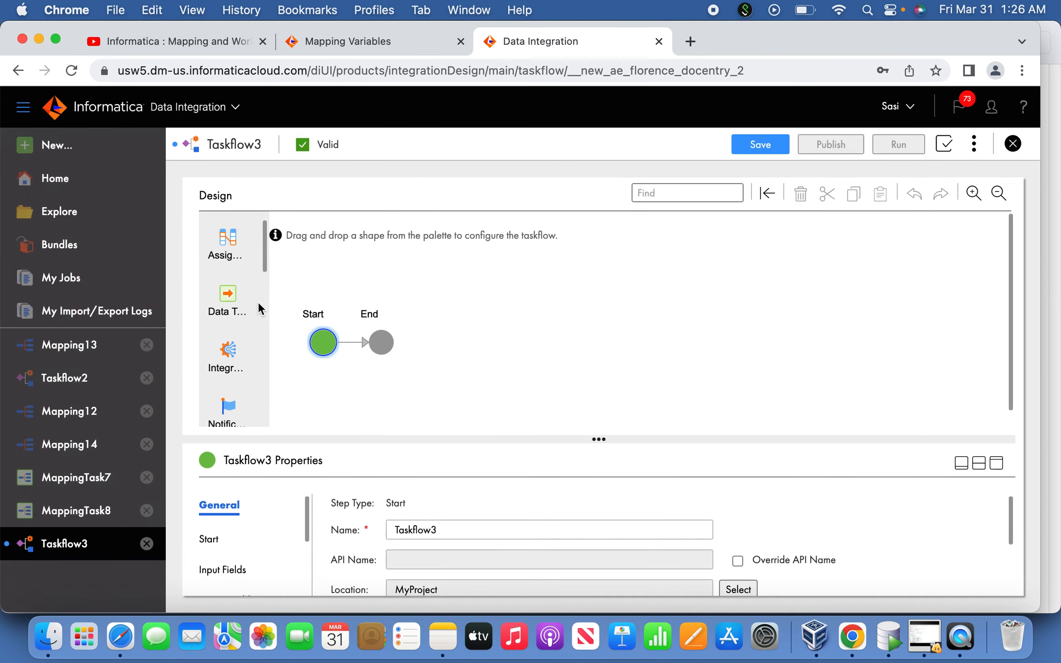
# Add a Data Task step between Start and End and assign MappingTask7 to it
pyautogui.moveTo(225, 295); pyautogui.dragTo(346, 340)
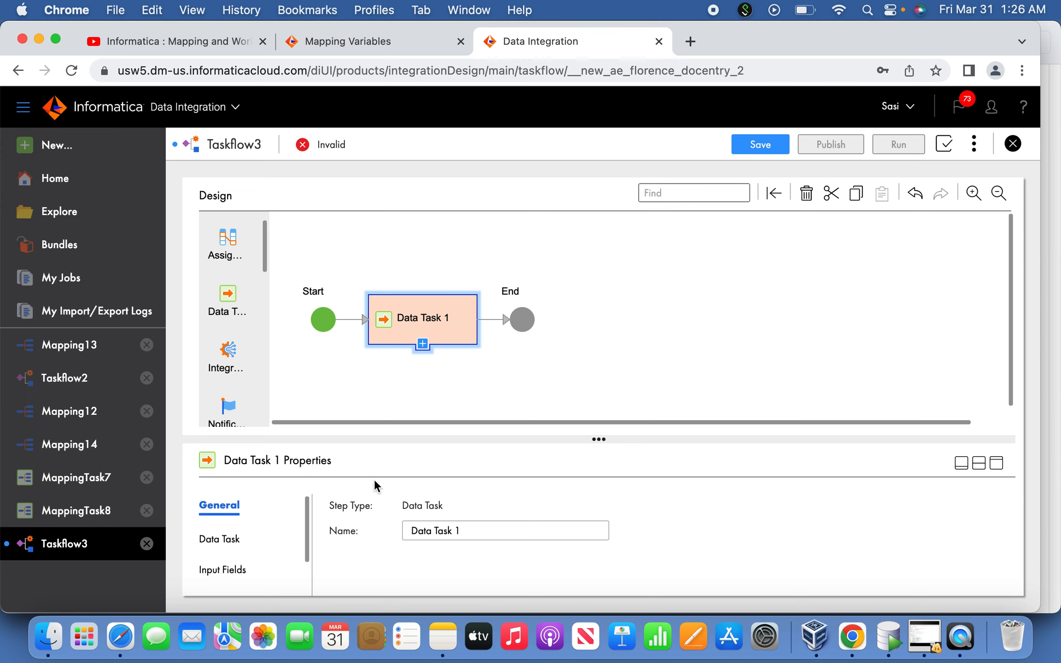
pyautogui.click(995, 466)
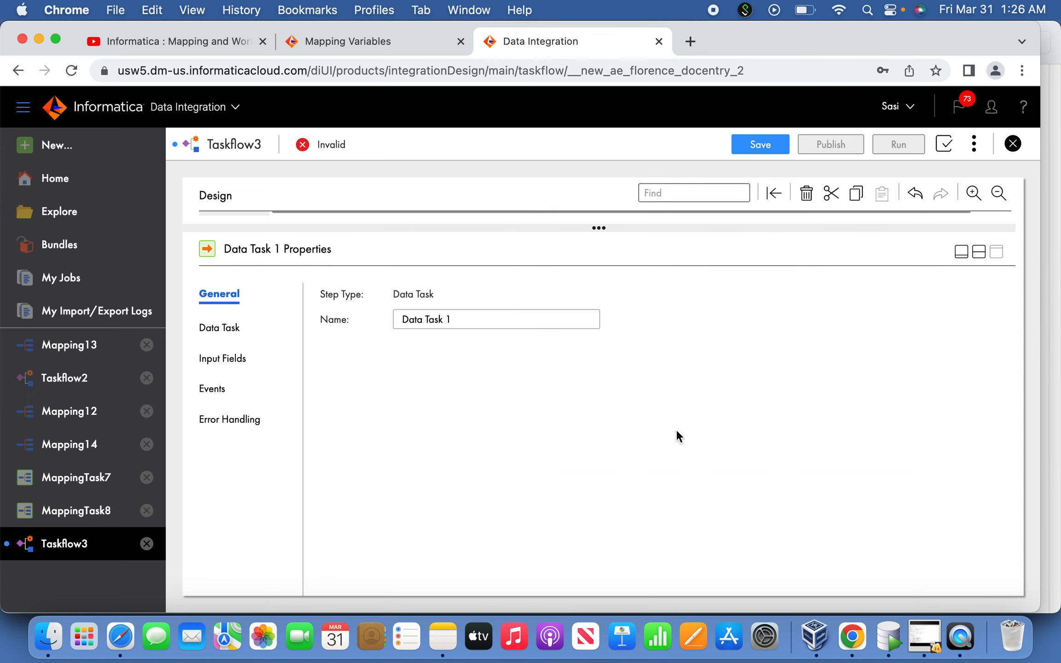
pyautogui.click(235, 328)
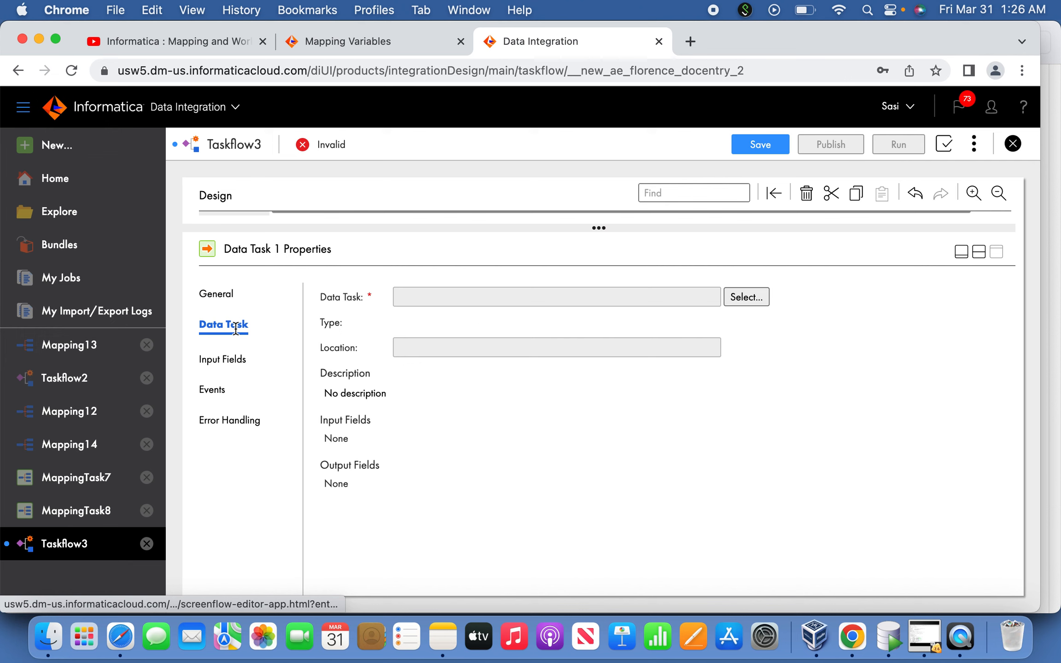
pyautogui.click(736, 296)
pyautogui.click(553, 295)
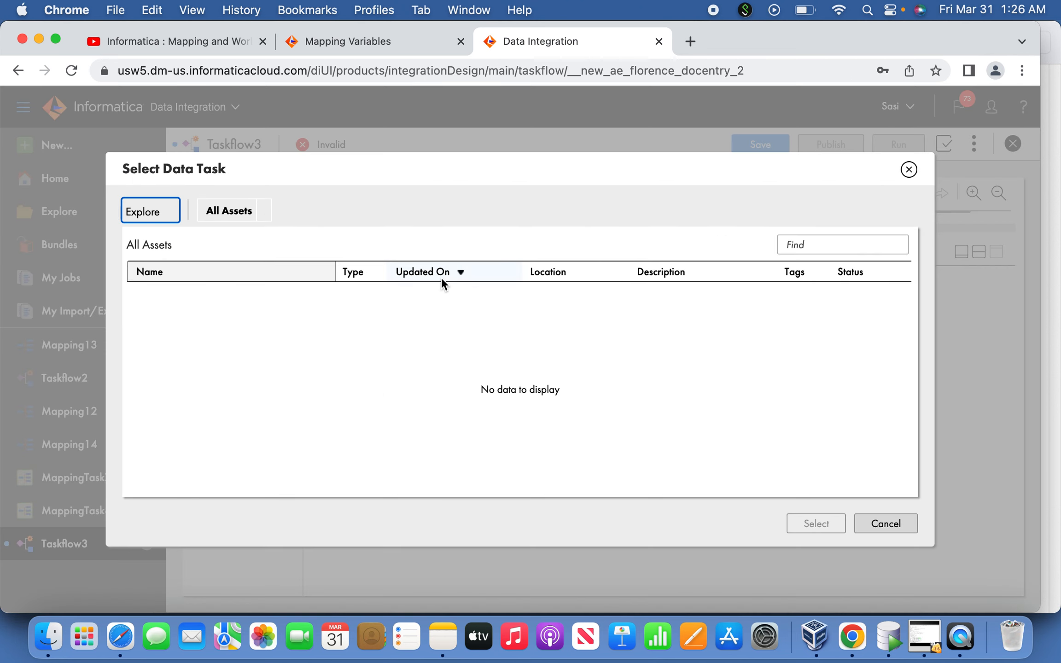
pyautogui.click(314, 335)
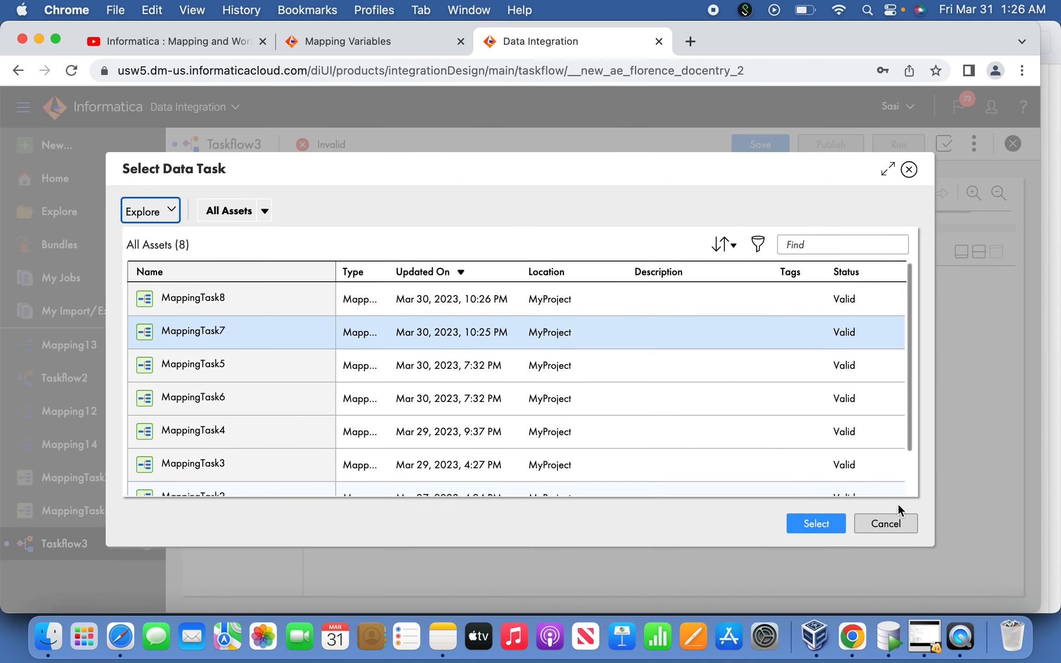
pyautogui.click(815, 522)
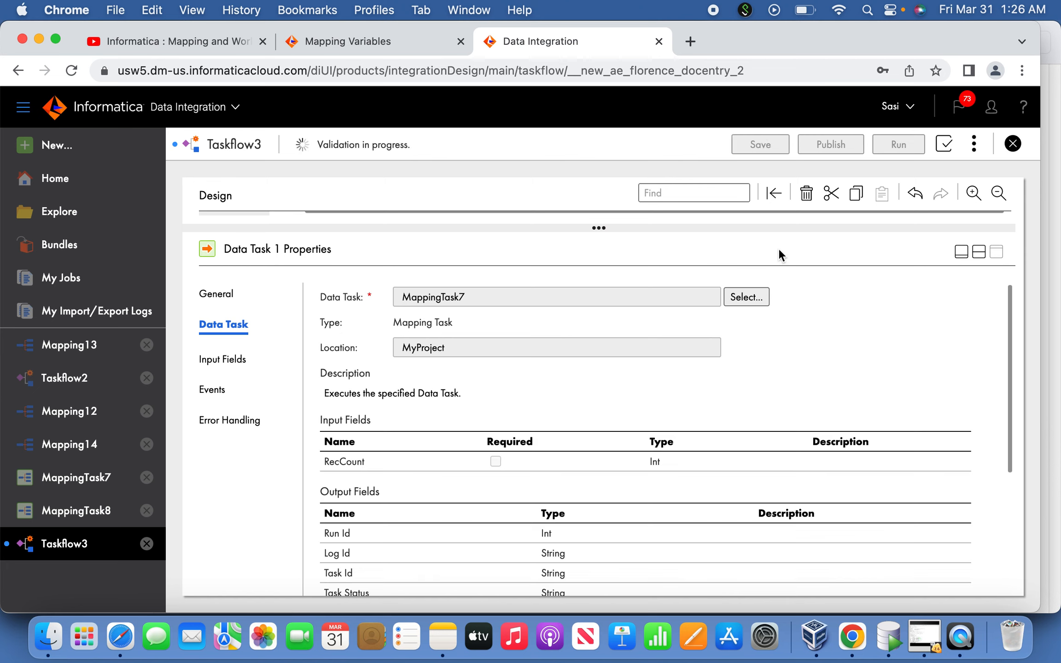
pyautogui.click(961, 252)
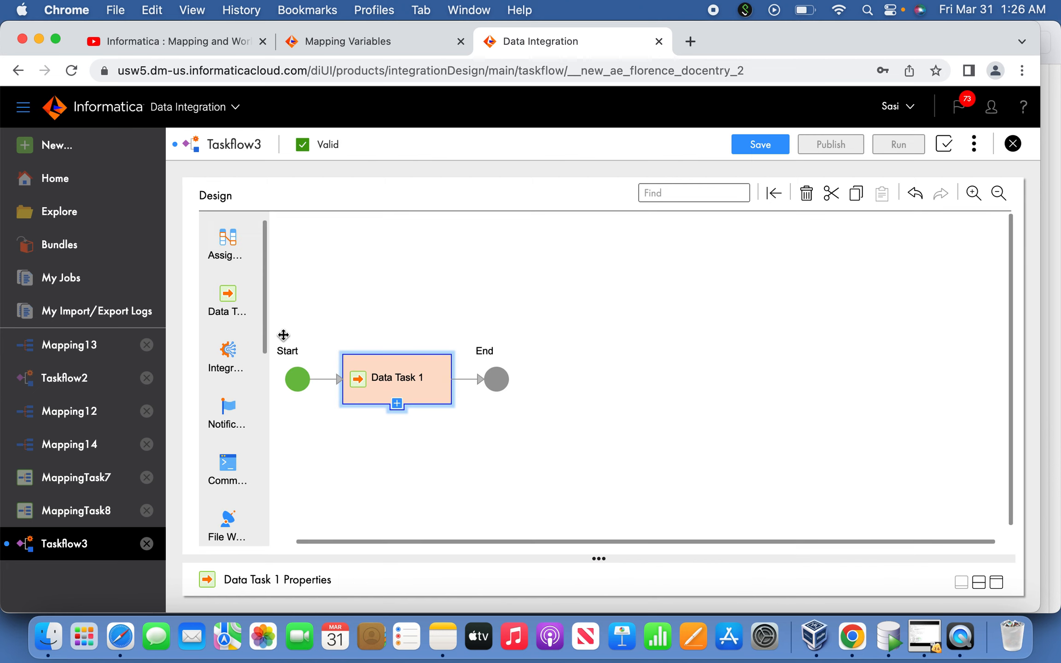
# Add a second Data Task step before End and assign MappingTask8 to it
pyautogui.moveTo(227, 297); pyautogui.dragTo(468, 381)
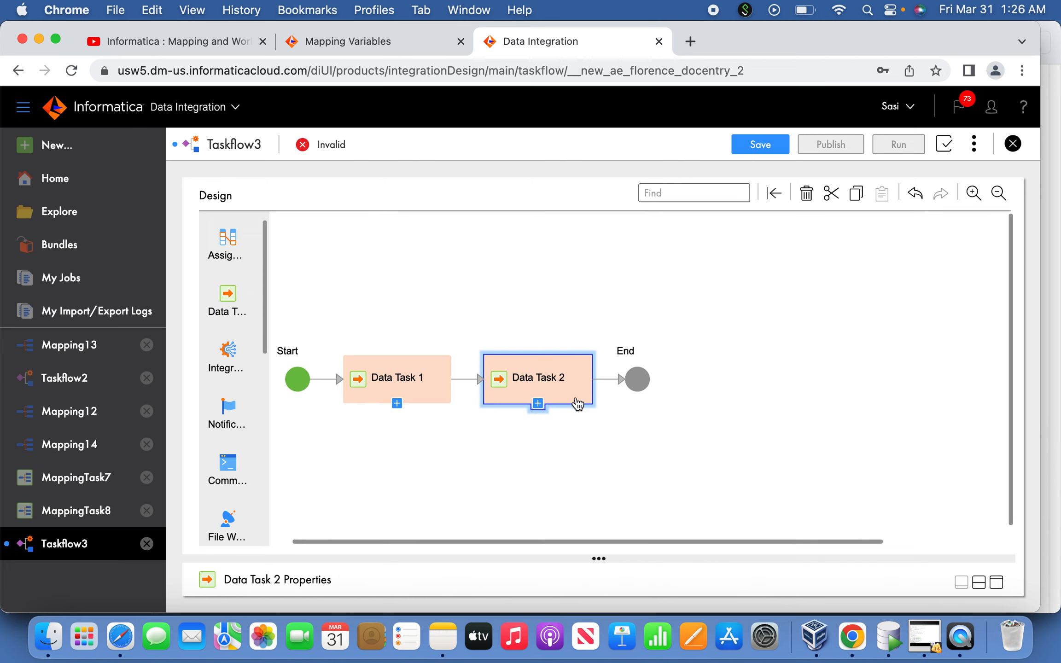
pyautogui.click(997, 582)
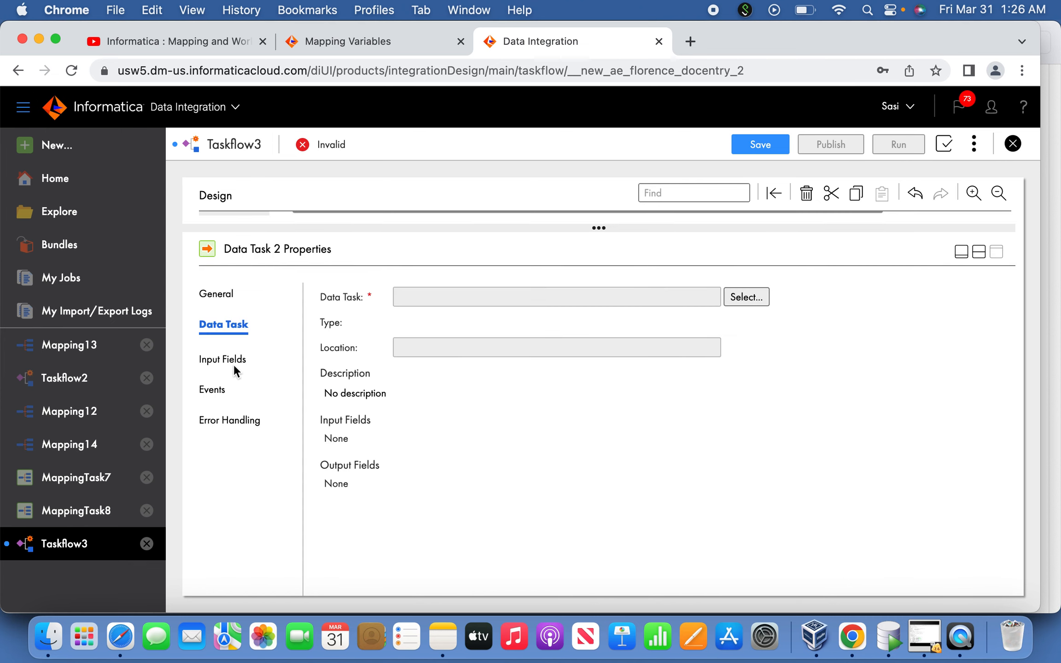
pyautogui.click(753, 297)
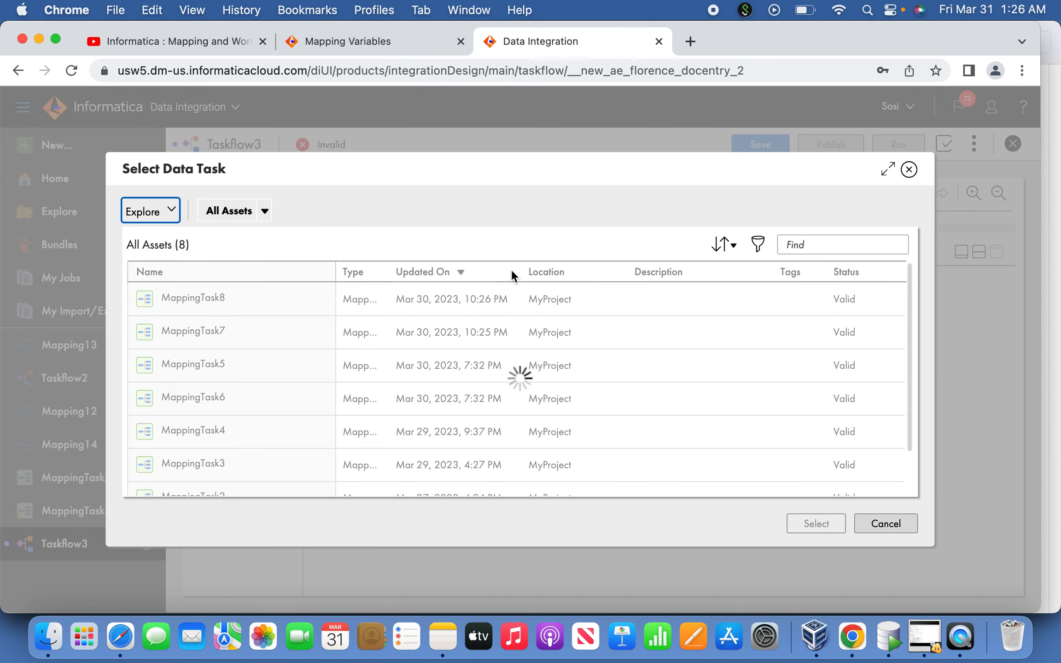
pyautogui.click(371, 297)
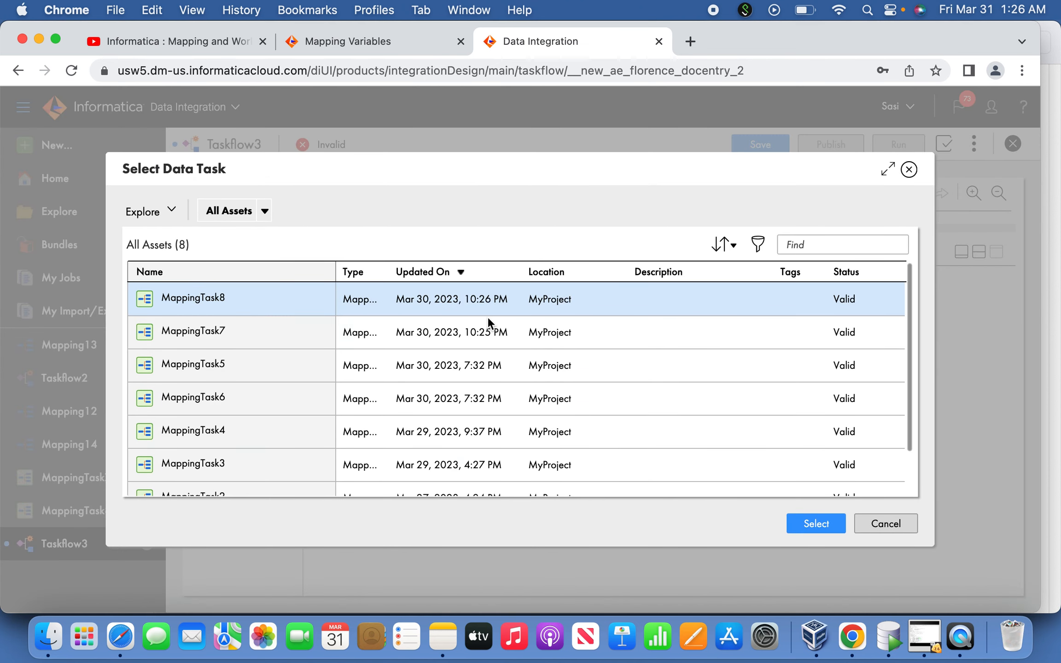
pyautogui.click(819, 529)
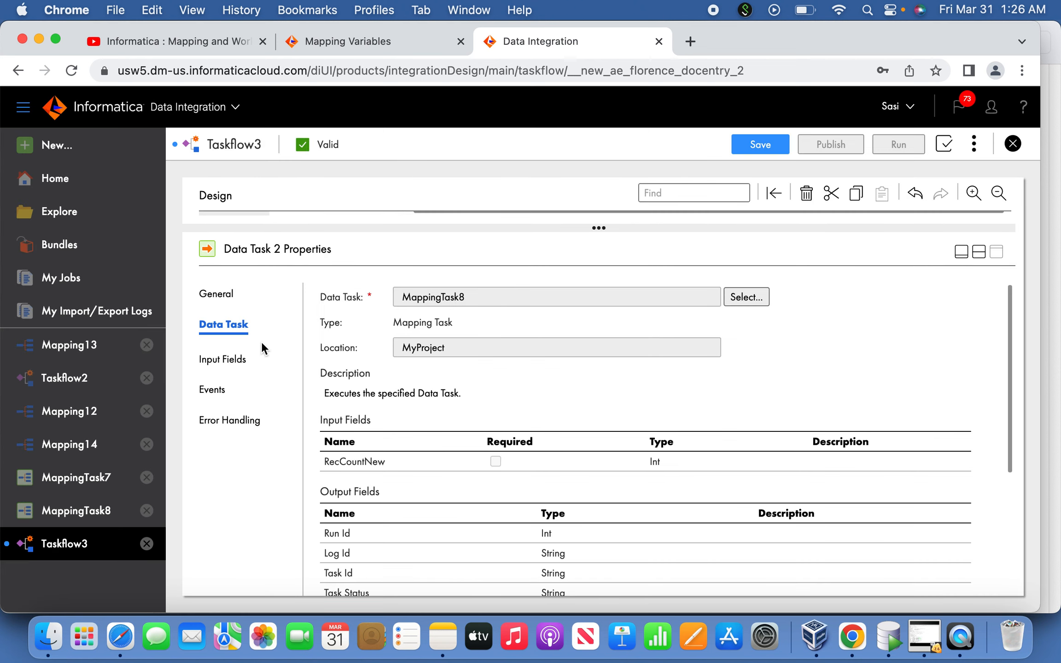
pyautogui.click(961, 252)
pyautogui.click(274, 303)
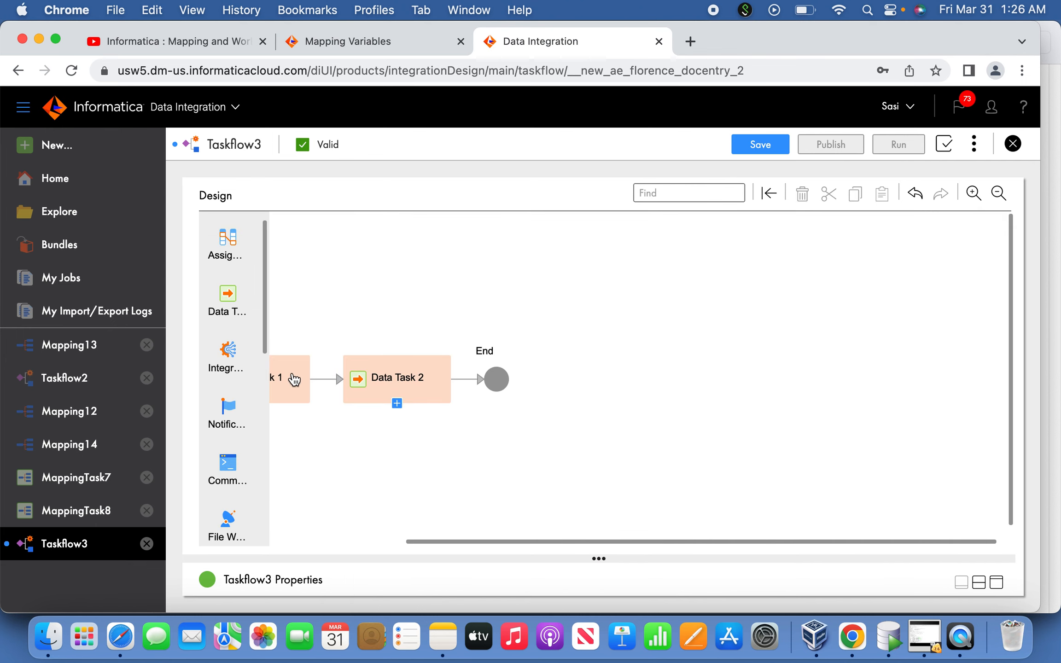
# Rename the first data task step, which runs MappingTask7, to getCountEmp
pyautogui.click(293, 379)
pyautogui.click(996, 582)
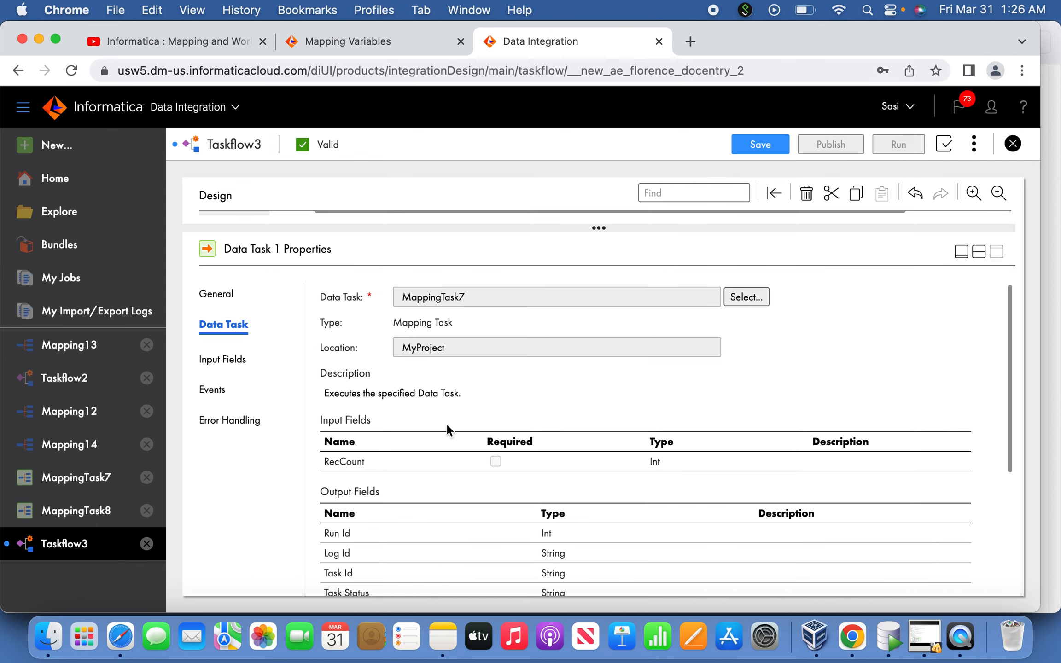
pyautogui.click(220, 295)
pyautogui.moveTo(464, 317); pyautogui.dragTo(274, 295)
pyautogui.write('getCountEmp')
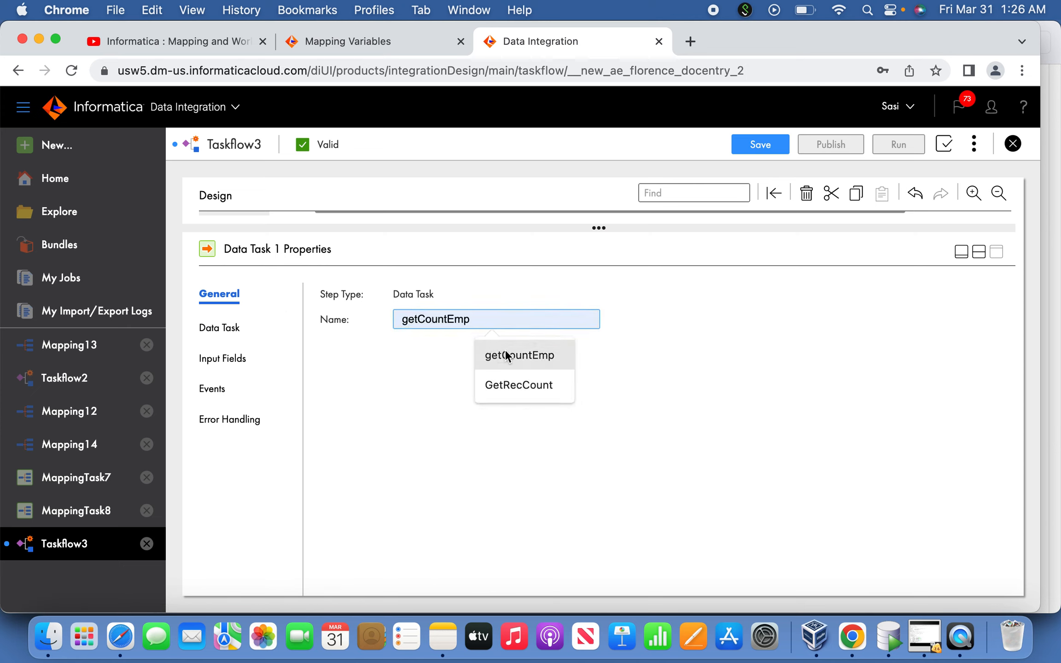
pyautogui.click(505, 355)
pyautogui.click(962, 251)
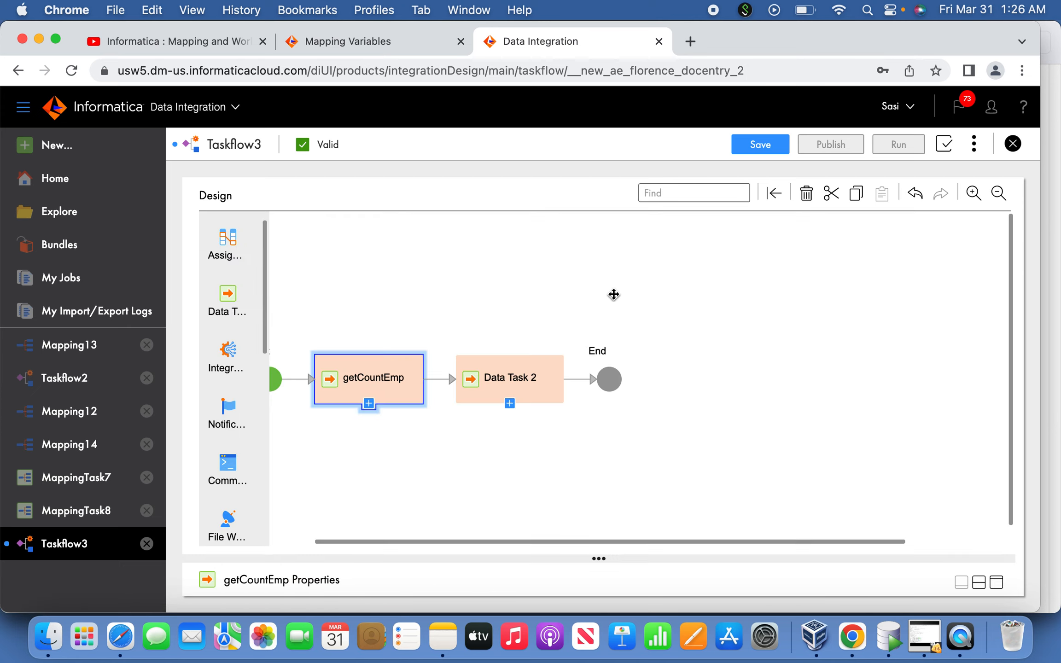
# Rename the second data task step, which runs MappingTask8, to LoadTarget
pyautogui.click(533, 376)
pyautogui.click(996, 583)
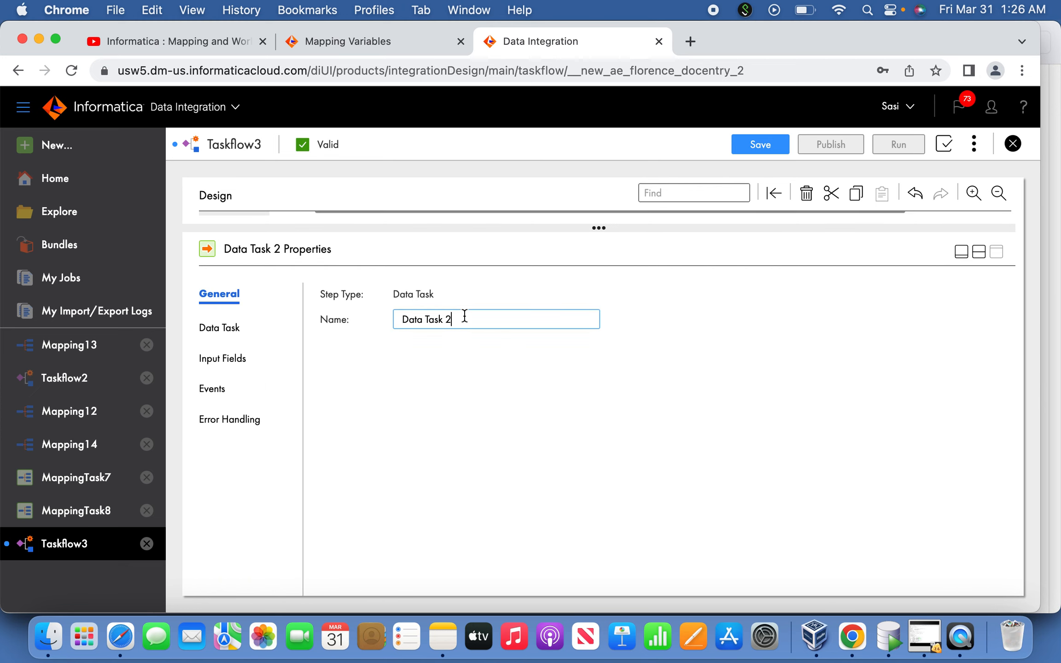
pyautogui.moveTo(462, 316); pyautogui.dragTo(337, 320)
pyautogui.write('lo')
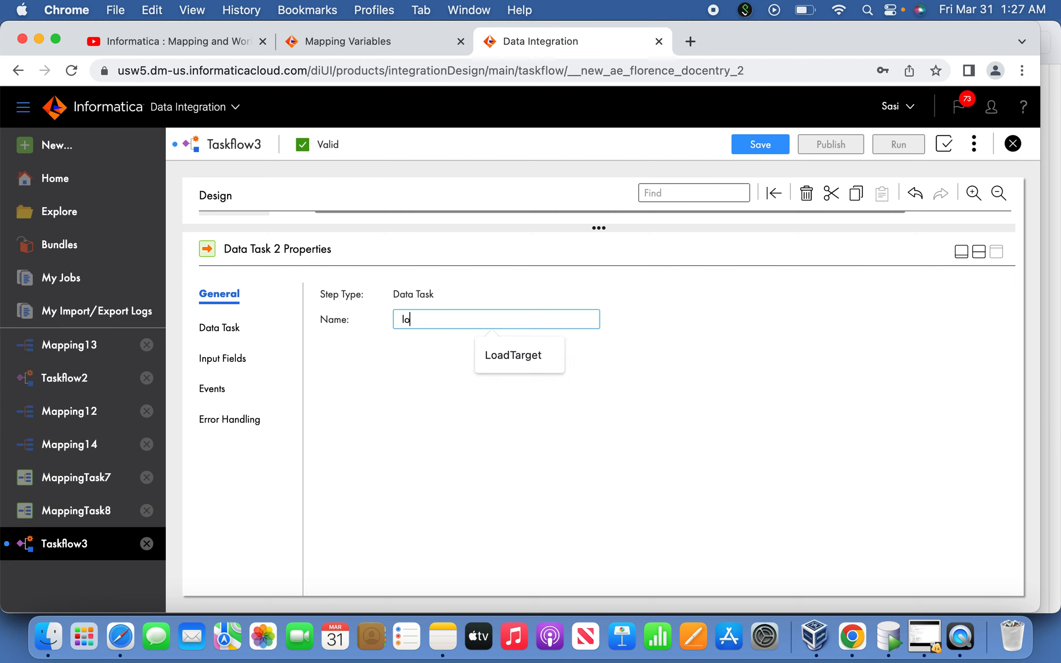
pyautogui.click(494, 353)
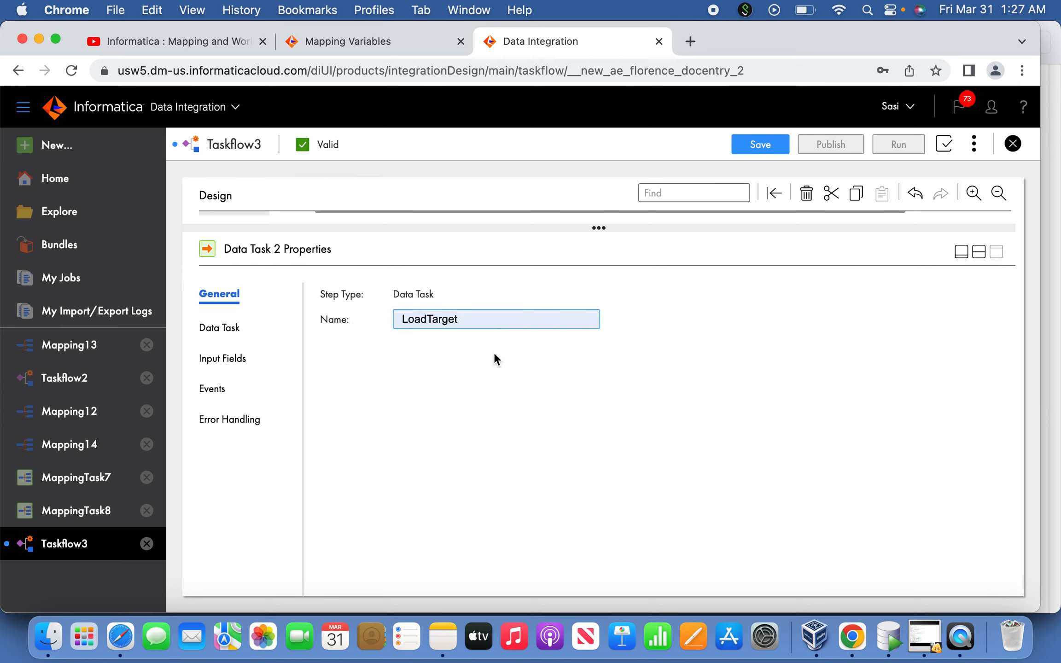
pyautogui.click(960, 252)
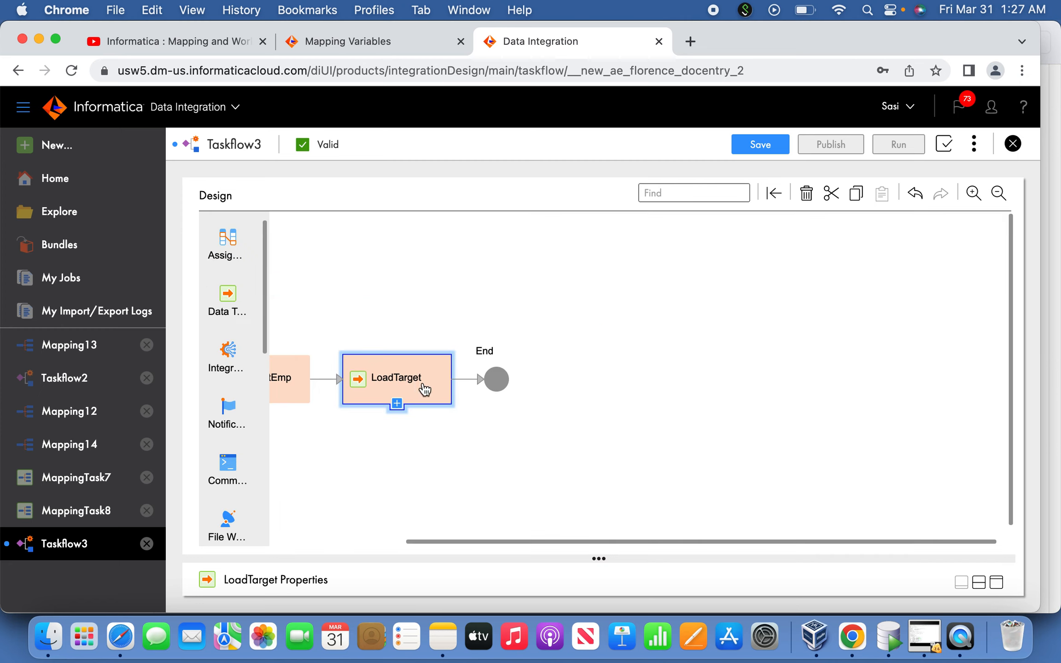
# Add the InOut parameter RecCountNew to the input fields of the LoadTarget step
pyautogui.moveTo(546, 538); pyautogui.dragTo(459, 538)
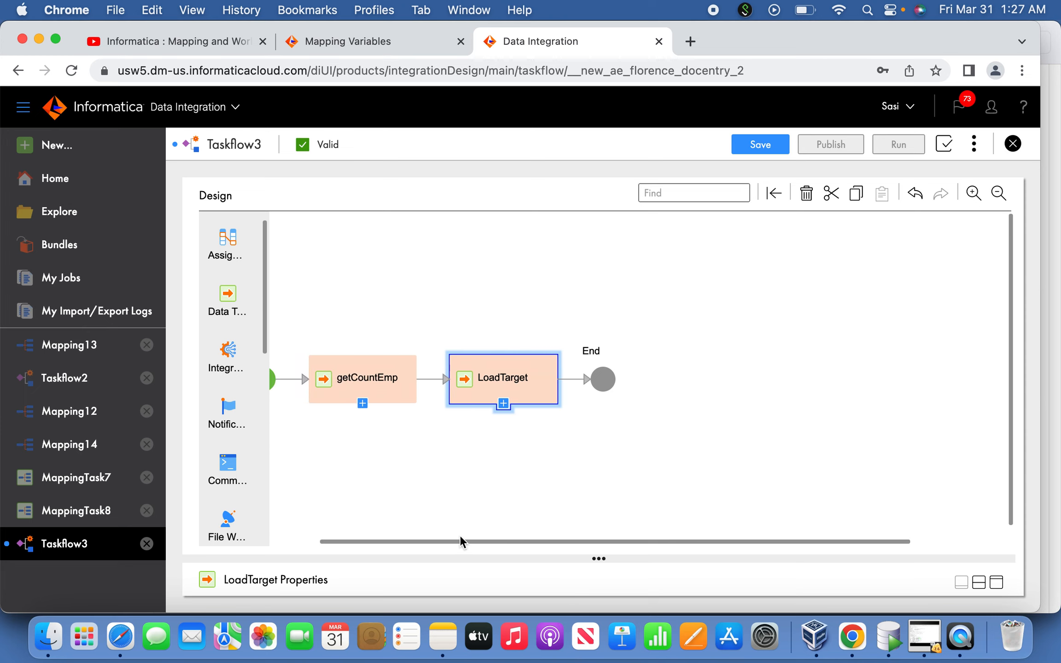
pyautogui.moveTo(1011, 504); pyautogui.dragTo(1010, 548)
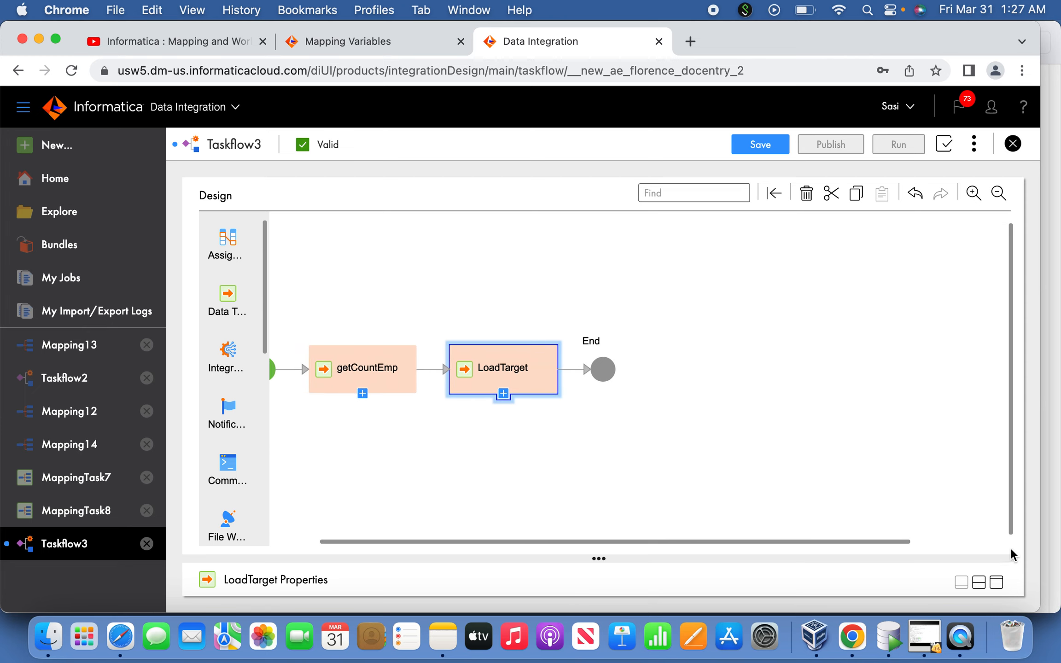
pyautogui.click(1000, 580)
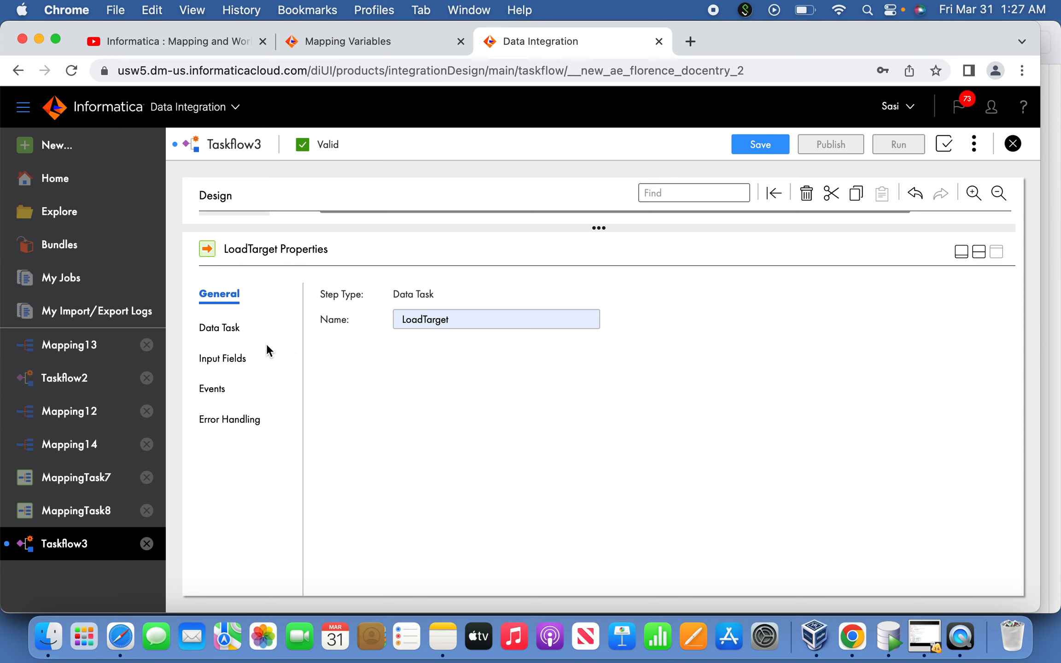
pyautogui.click(246, 362)
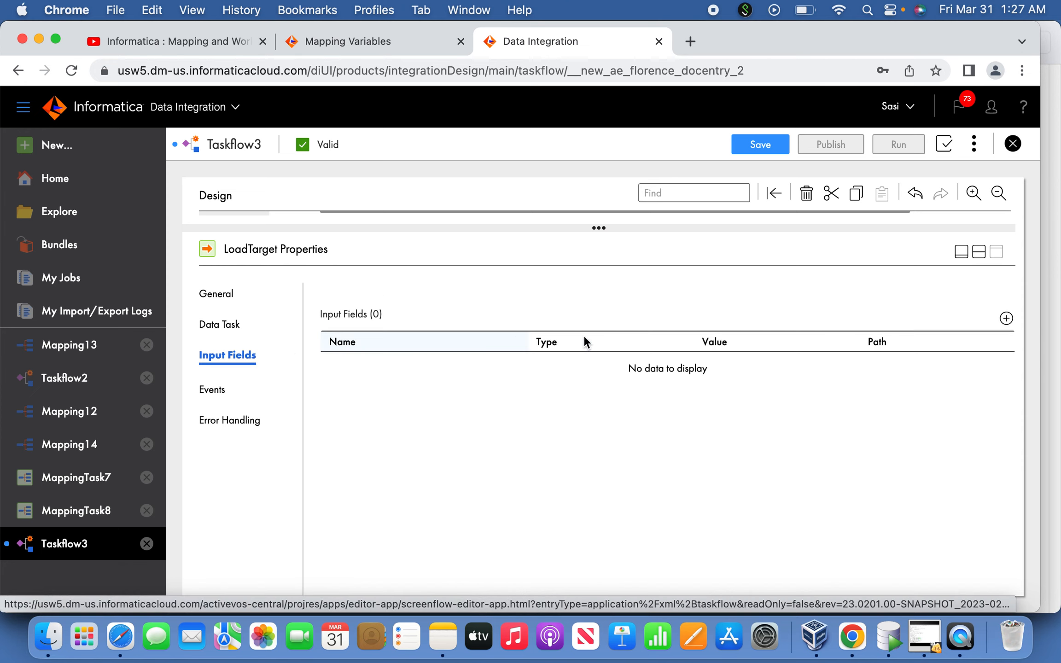
pyautogui.click(1008, 316)
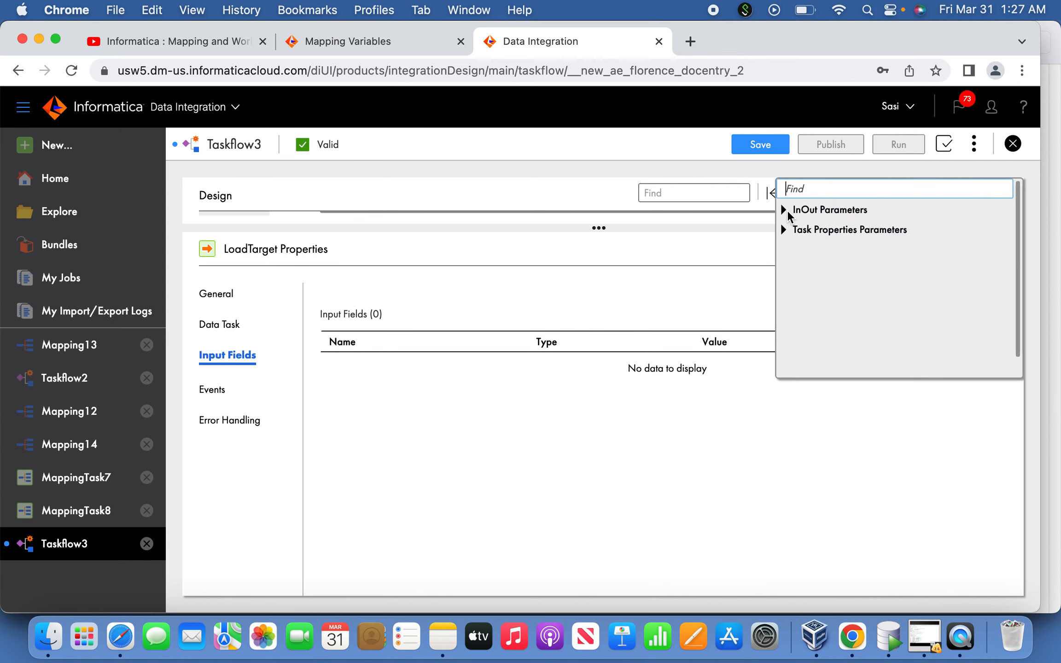
pyautogui.click(784, 210)
pyautogui.click(825, 233)
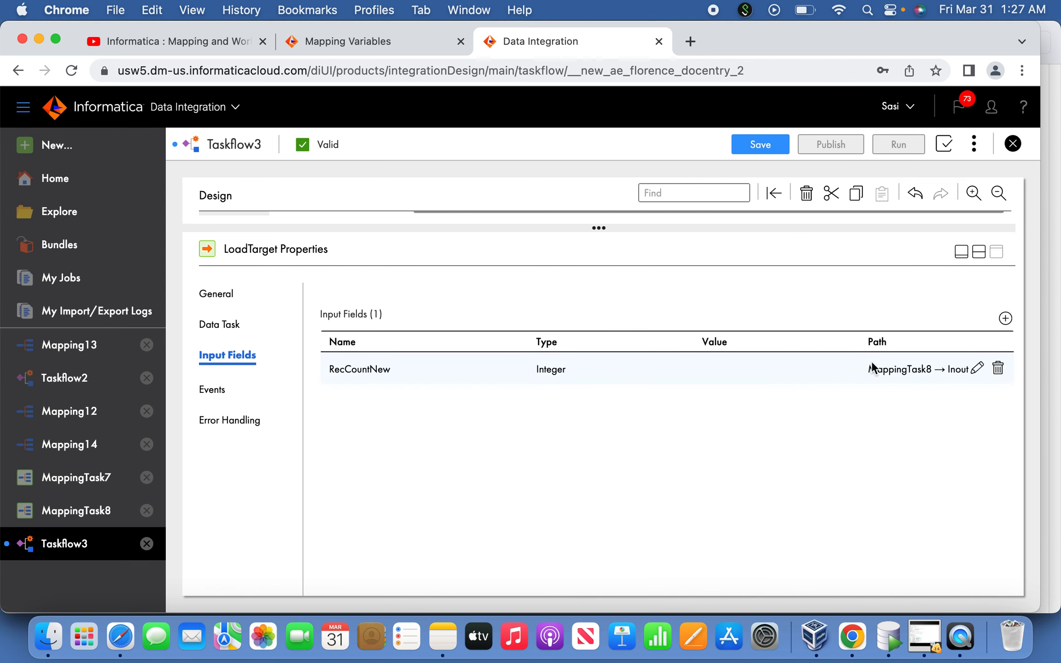
# Set RecCountNew's value to the field RecCount from getCountEmp's InOut Parameters
pyautogui.click(978, 368)
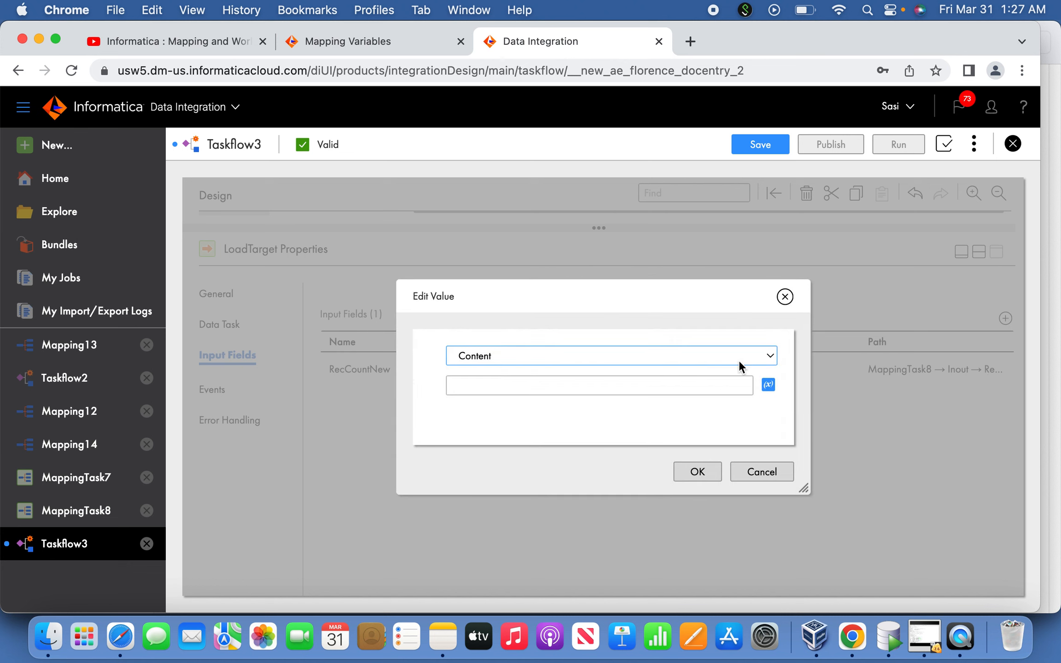
pyautogui.click(616, 355)
pyautogui.click(551, 373)
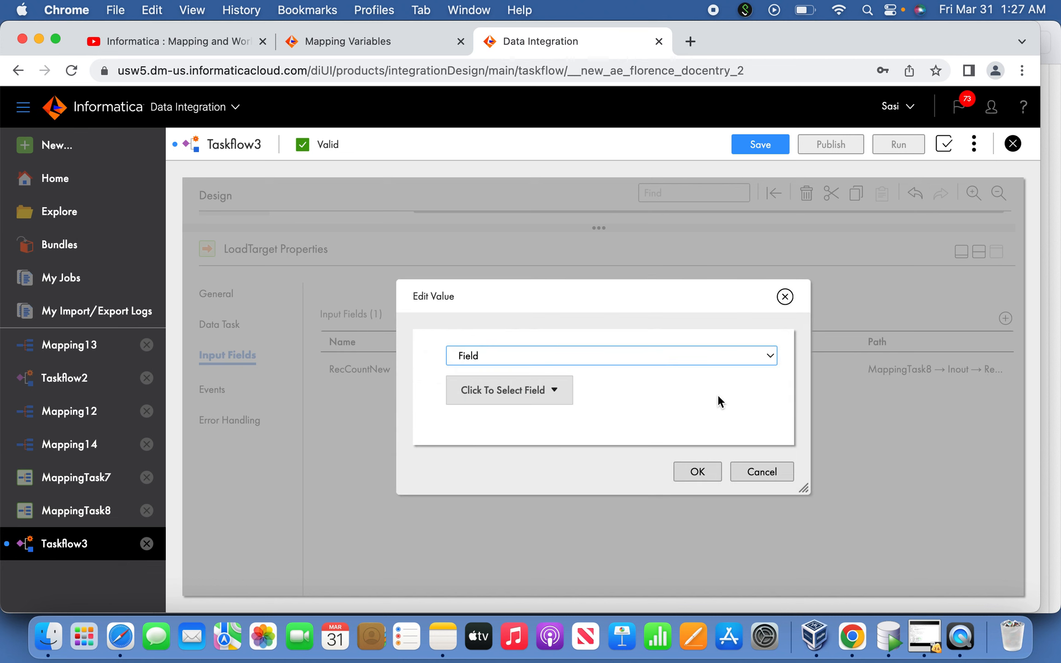
pyautogui.click(555, 391)
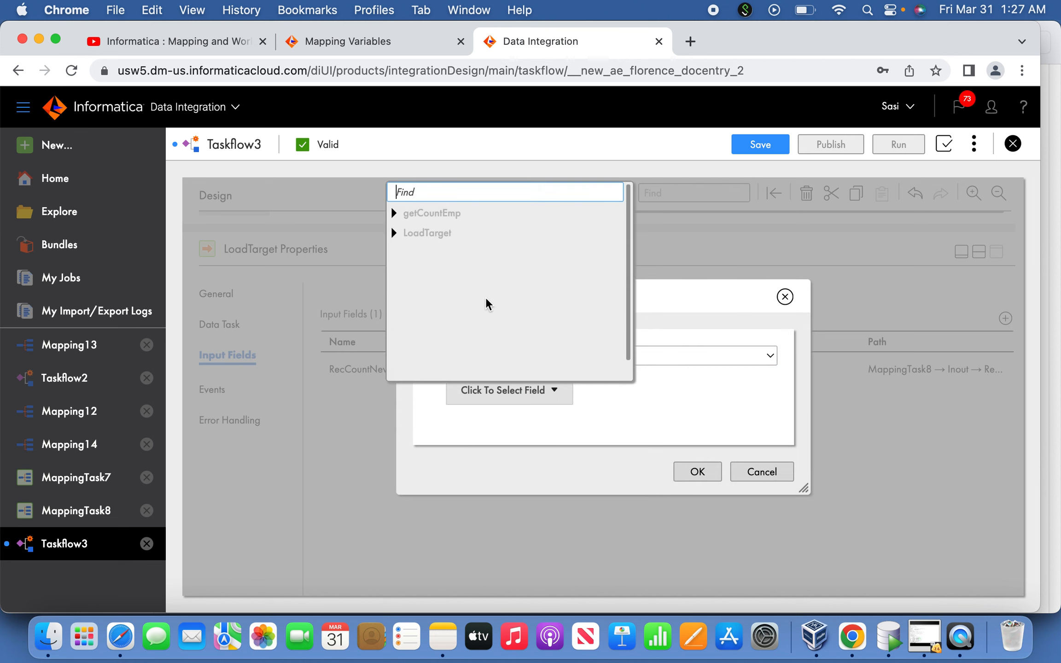
pyautogui.click(394, 213)
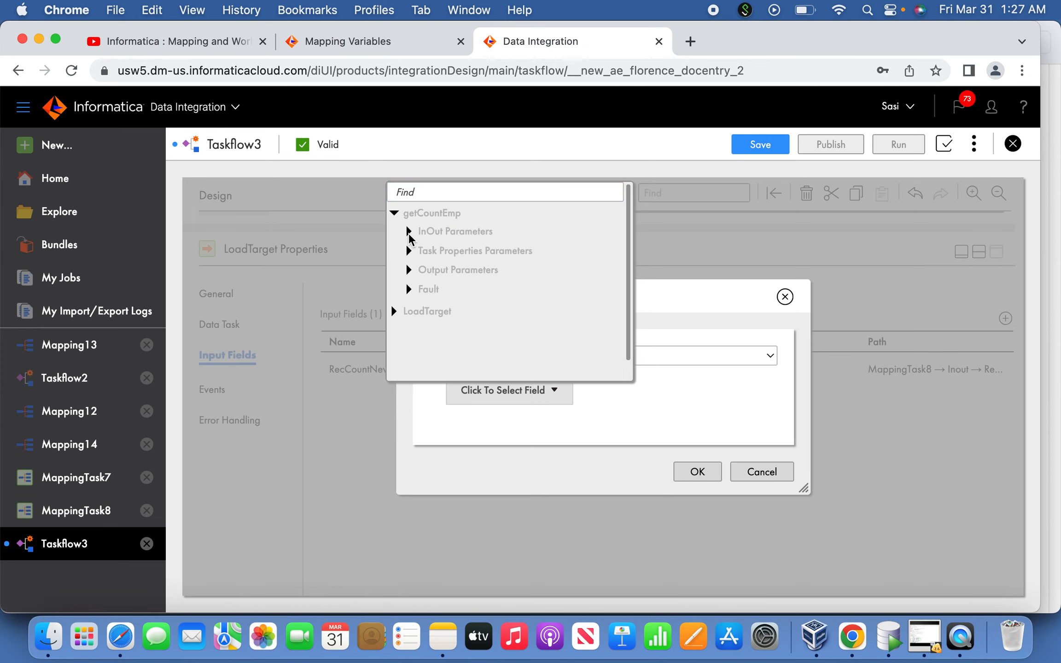
pyautogui.click(409, 232)
pyautogui.click(441, 257)
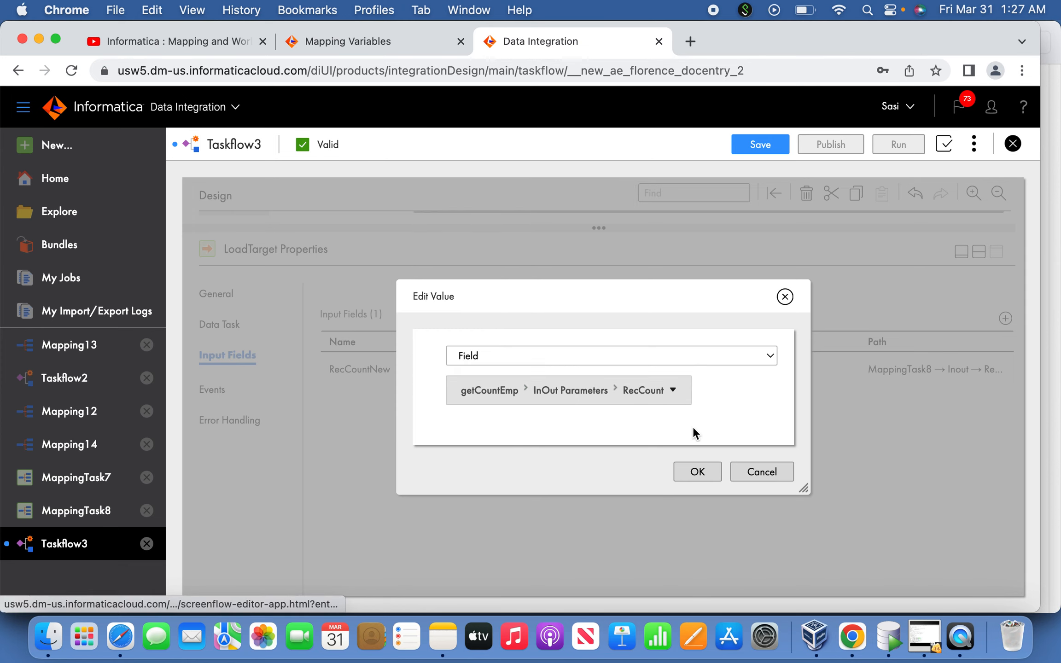
pyautogui.click(696, 474)
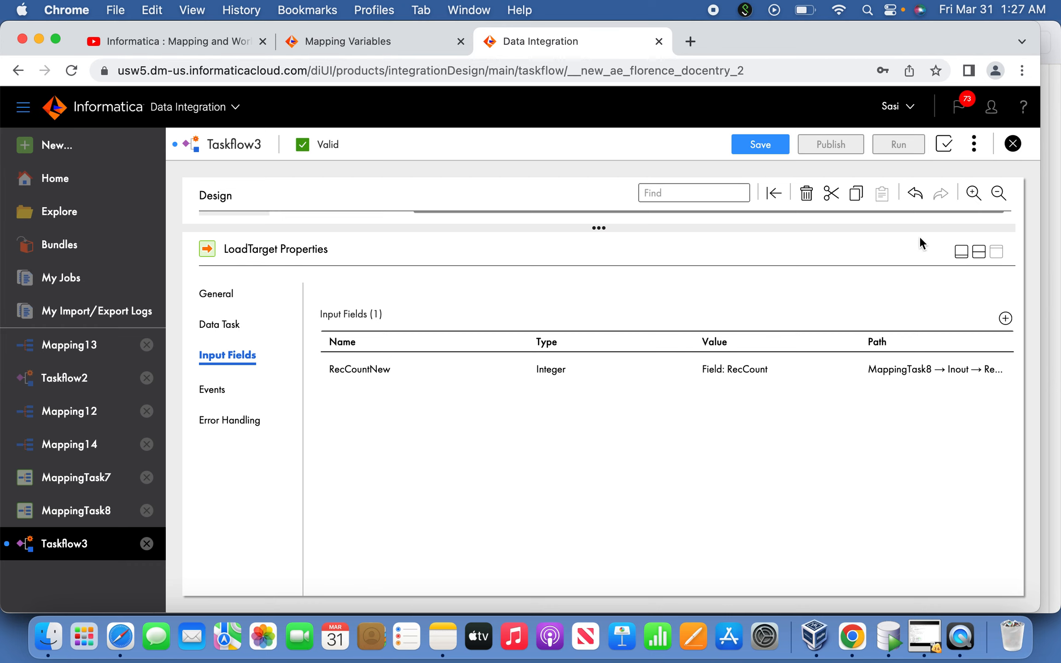
# Save Taskflow3 and publish it
pyautogui.click(758, 143)
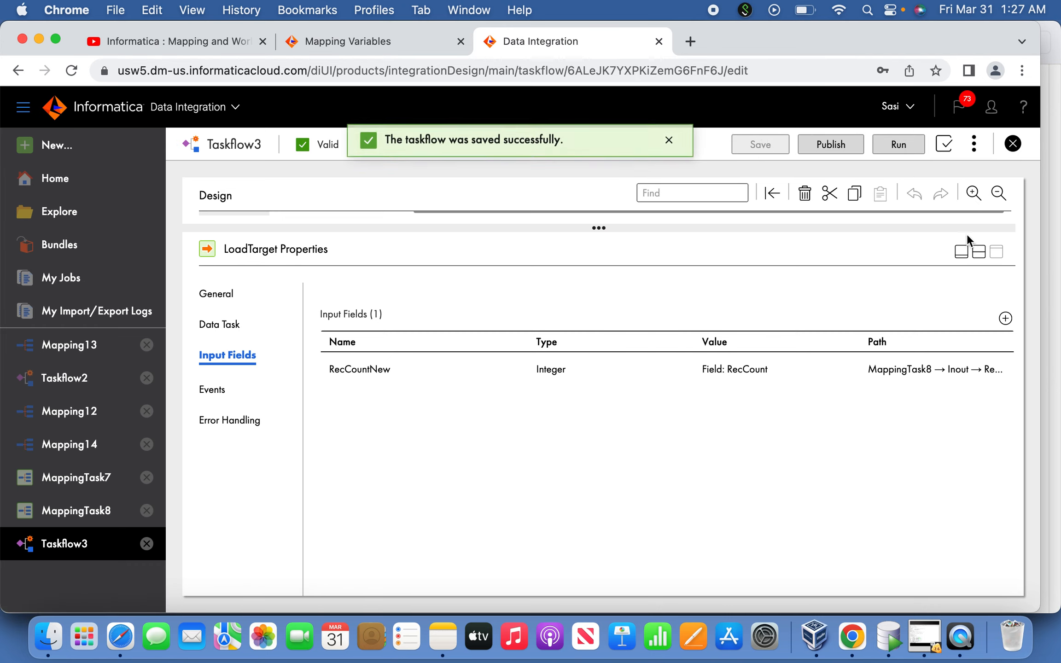
pyautogui.click(963, 251)
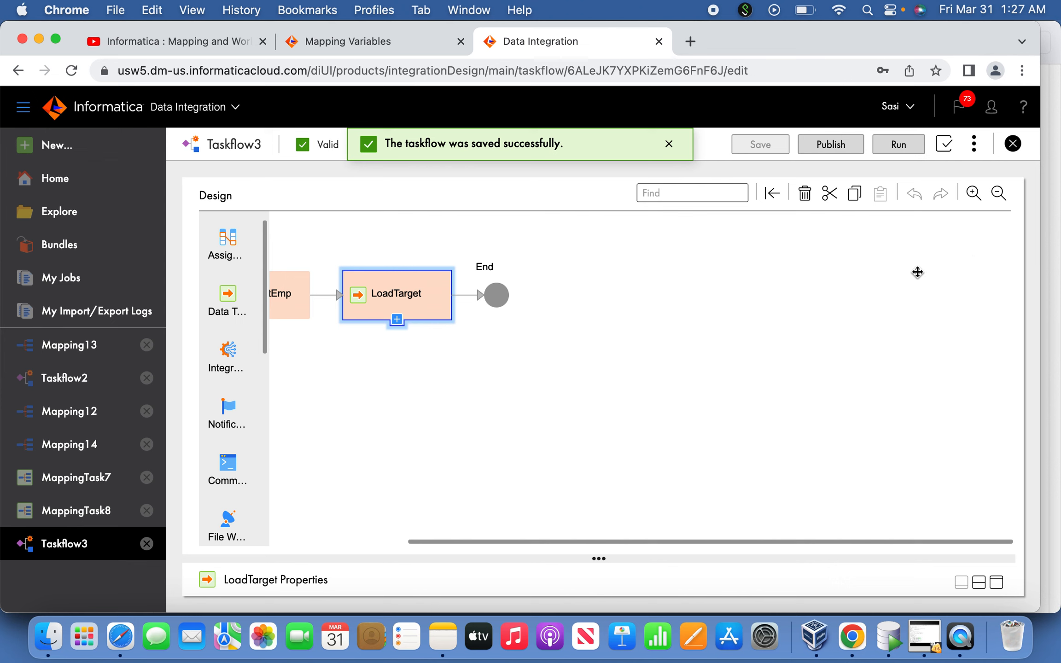
pyautogui.click(834, 152)
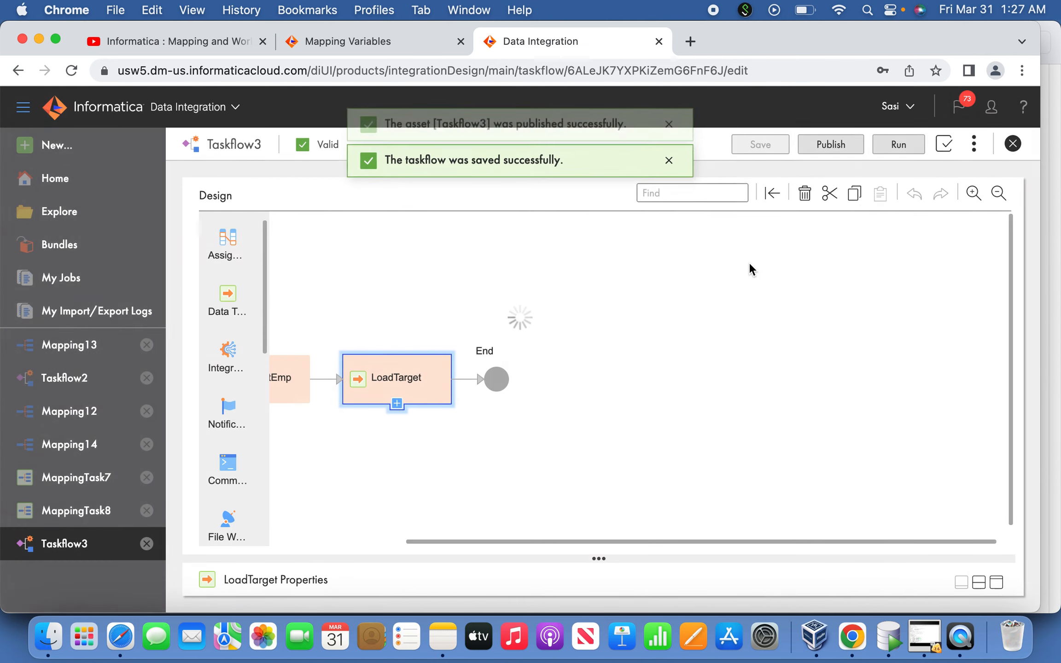
# Run Taskflow3 and open the subtasks of its job in My Jobs
pyautogui.click(902, 149)
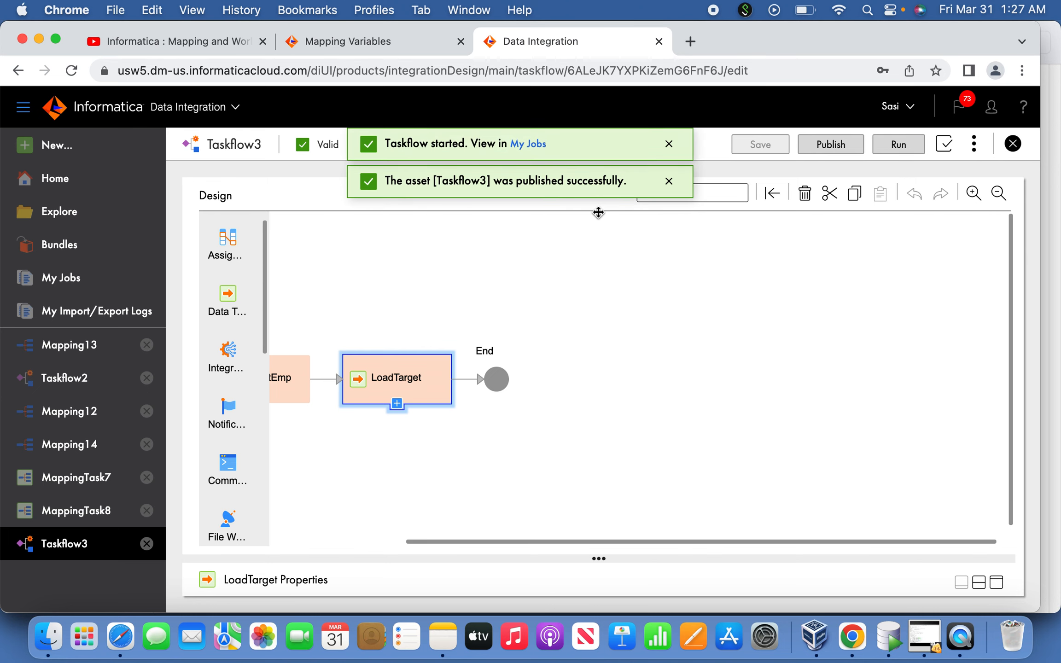
pyautogui.click(531, 147)
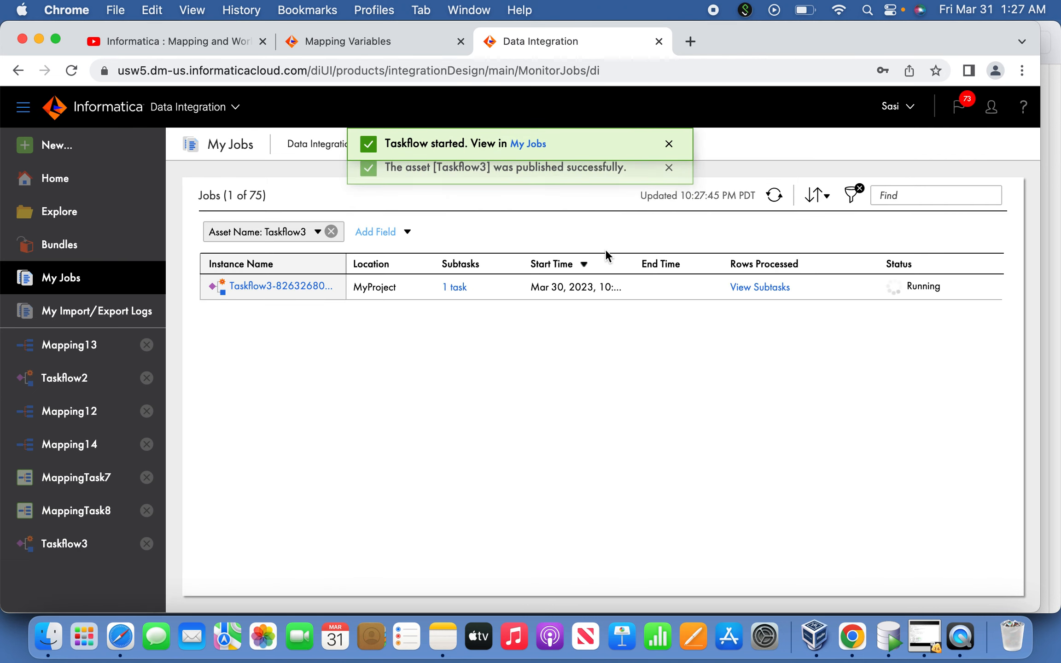
pyautogui.click(775, 196)
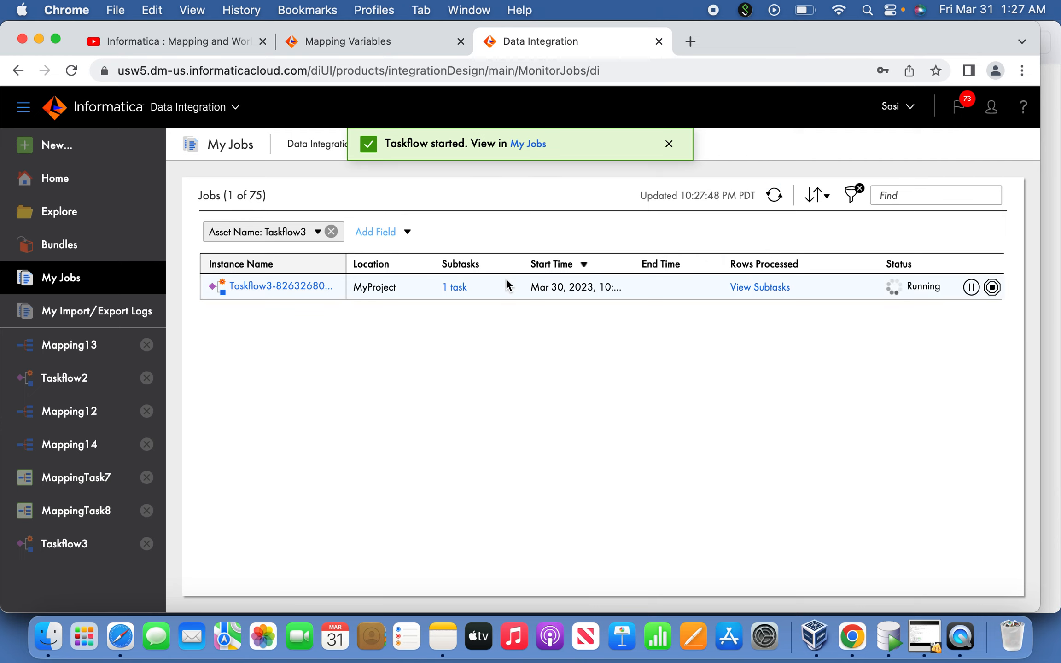
pyautogui.click(750, 287)
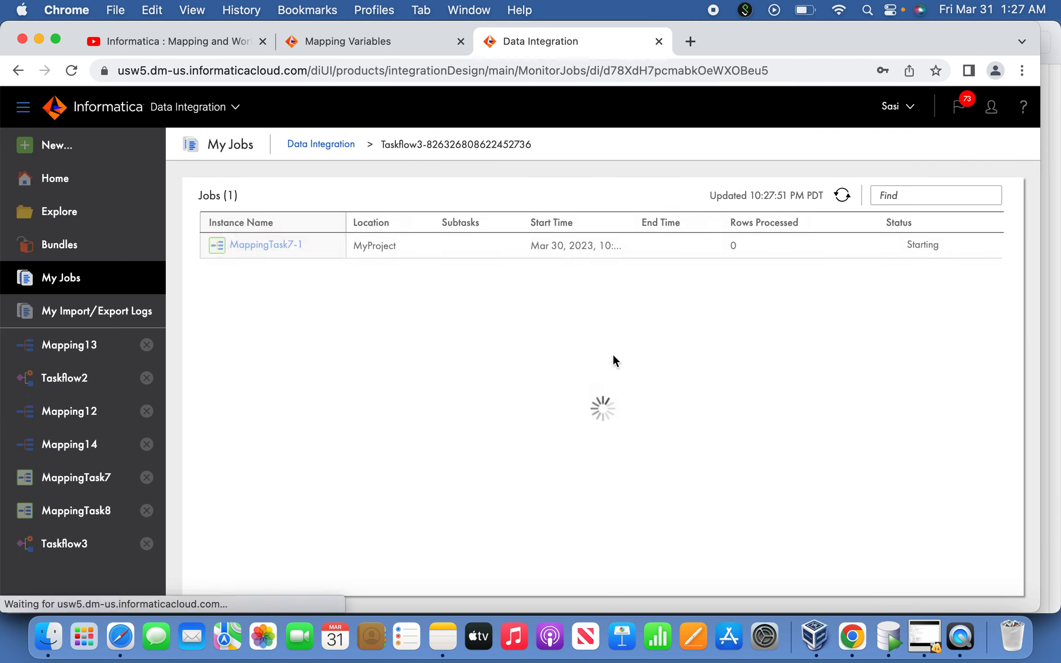
# Refresh the Taskflow3 subtask list repeatedly to monitor MappingTask7's status until it finishes
pyautogui.click(839, 201)
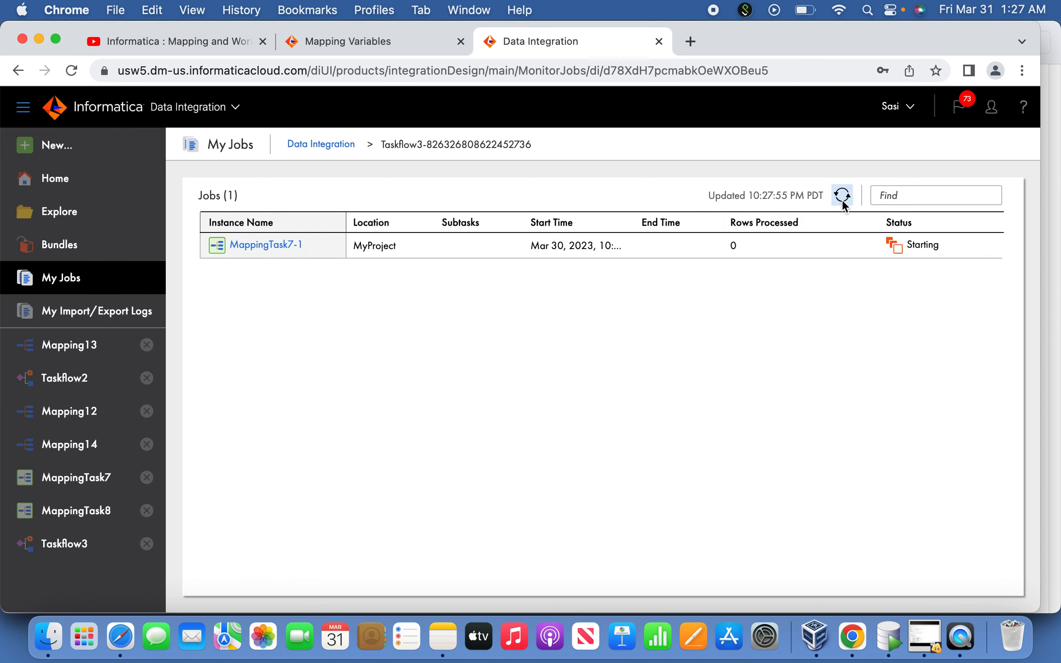
pyautogui.click(843, 204)
pyautogui.click(843, 204)
pyautogui.click(842, 204)
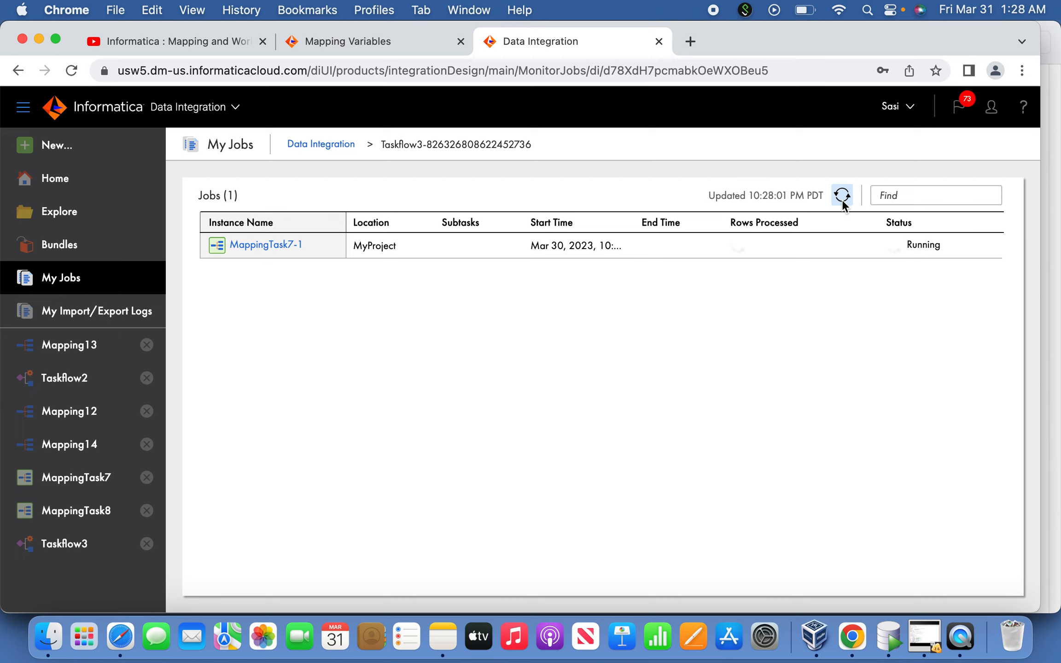
pyautogui.click(843, 205)
pyautogui.click(842, 204)
pyautogui.click(843, 204)
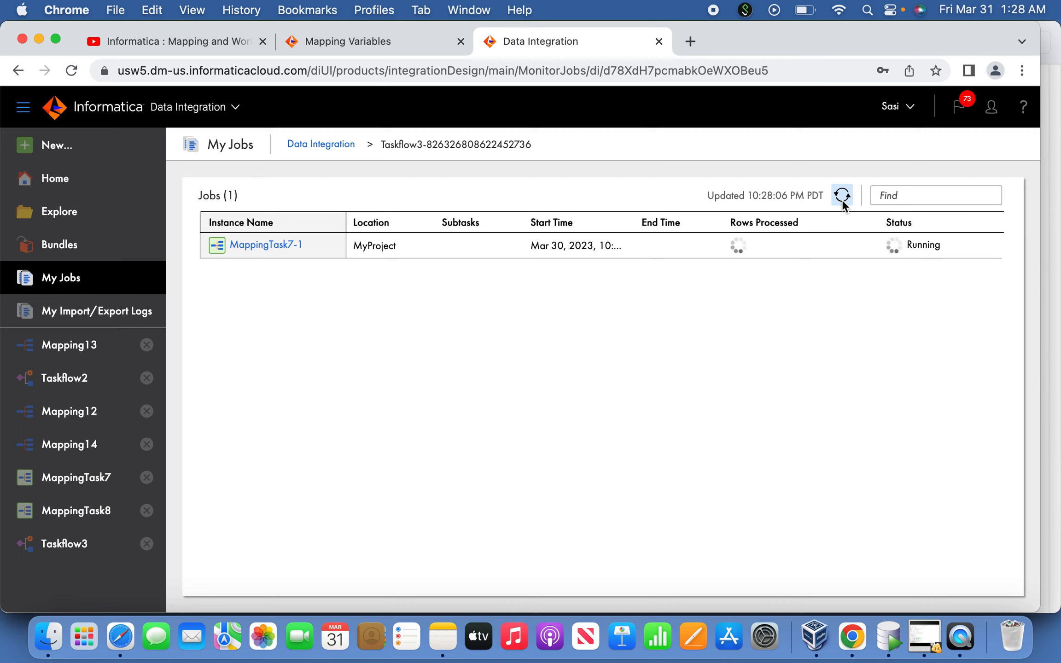
pyautogui.click(843, 204)
pyautogui.click(843, 204)
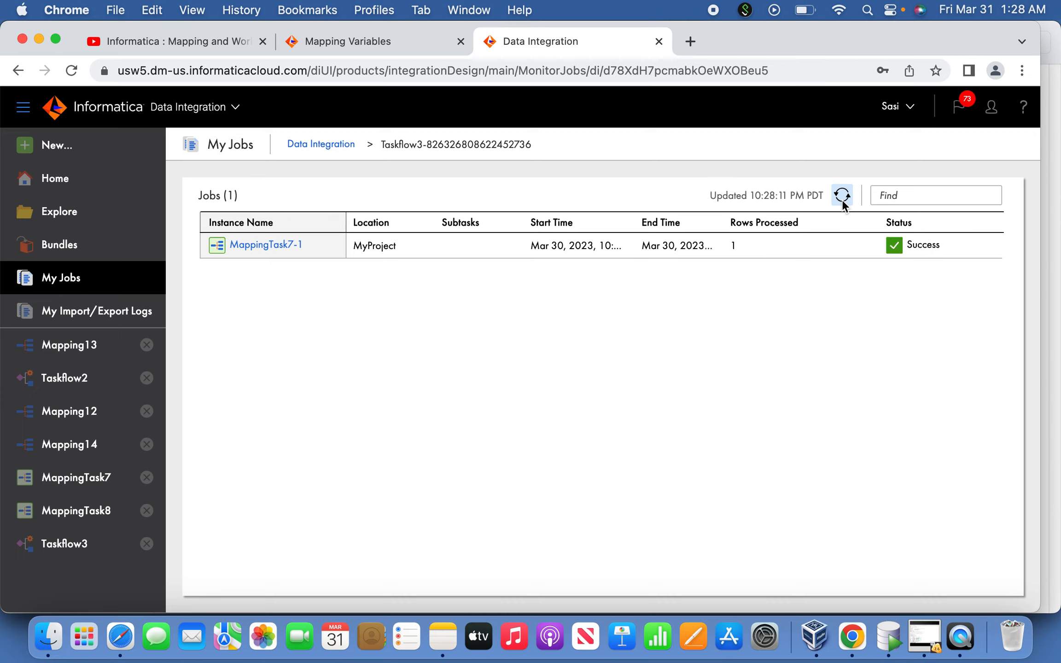
# Switch to Oracle SQL Developer and run the query "select * from stg_raw;" with the tgt_usr connection
pyautogui.click(889, 640)
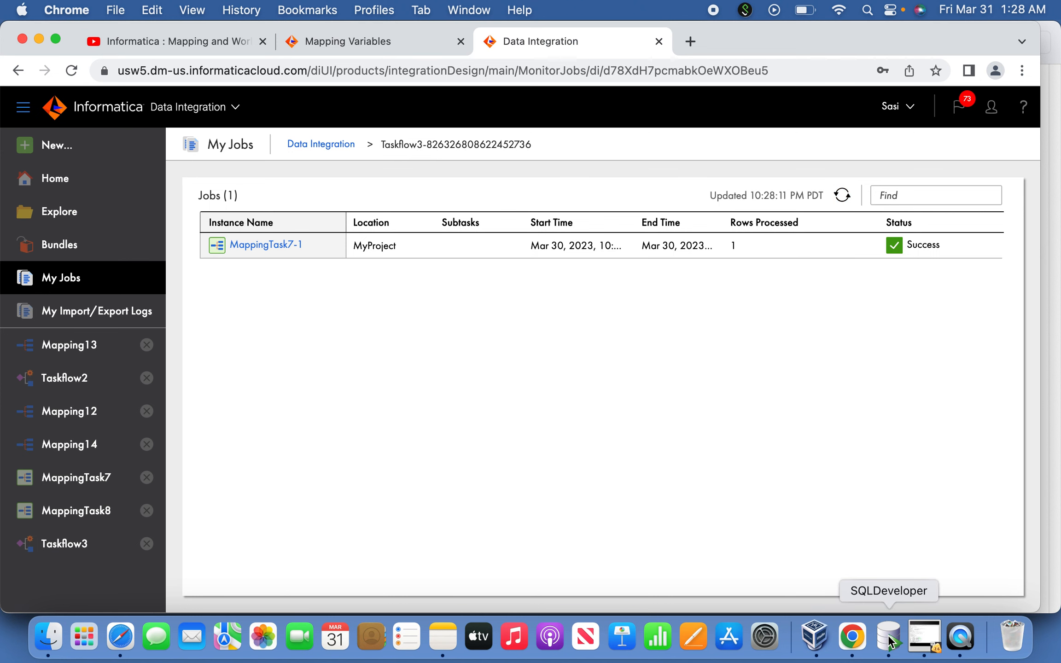
pyautogui.click(421, 183)
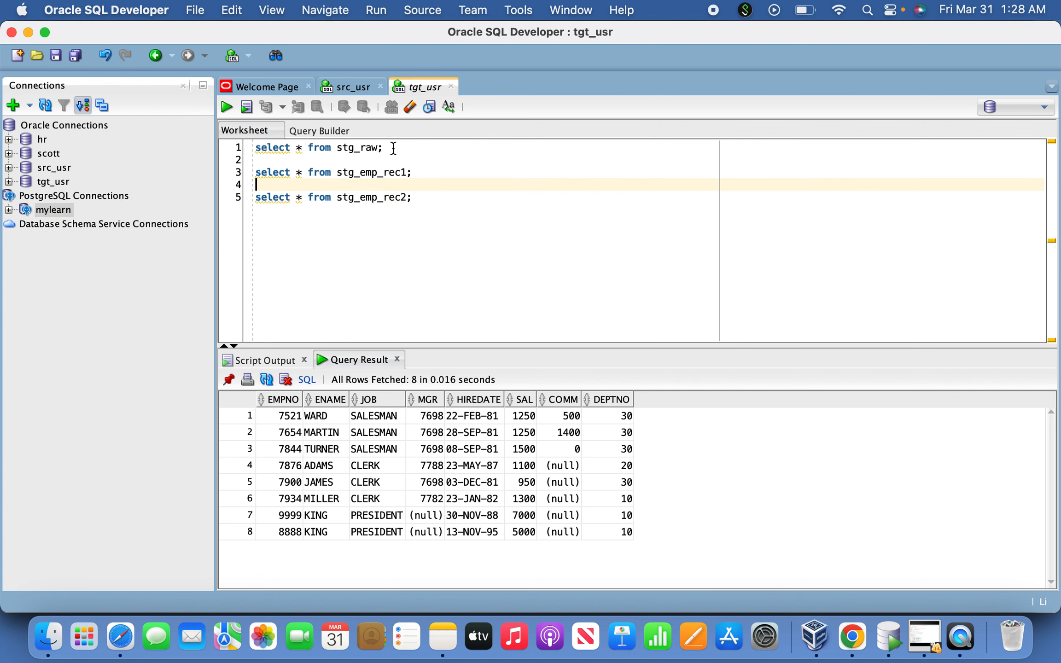
pyautogui.moveTo(389, 147); pyautogui.dragTo(211, 131)
pyautogui.click(224, 107)
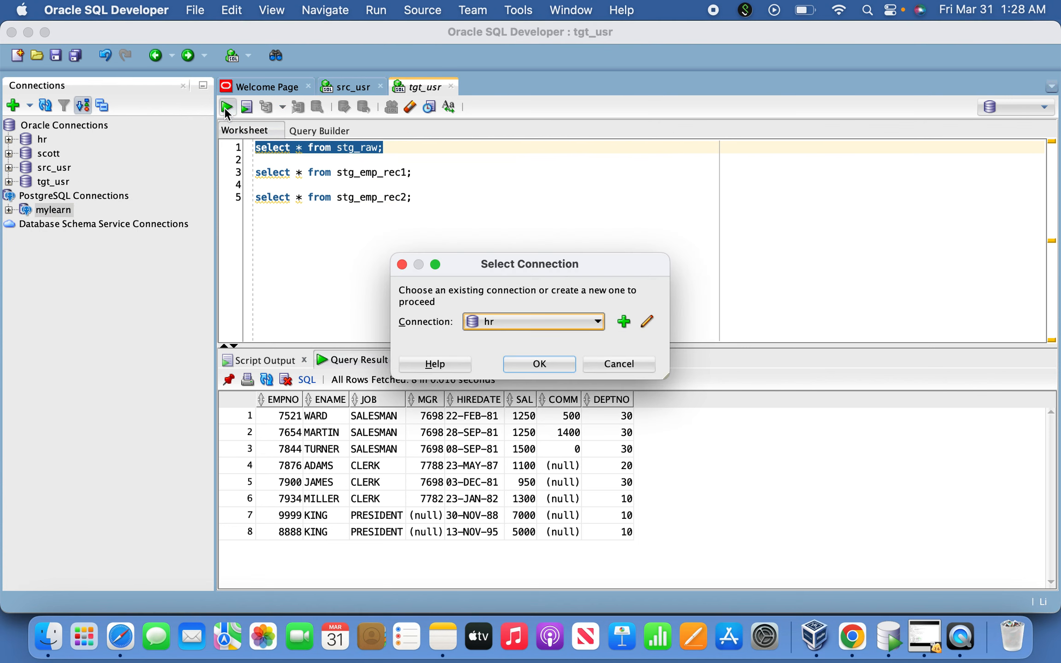
pyautogui.click(534, 323)
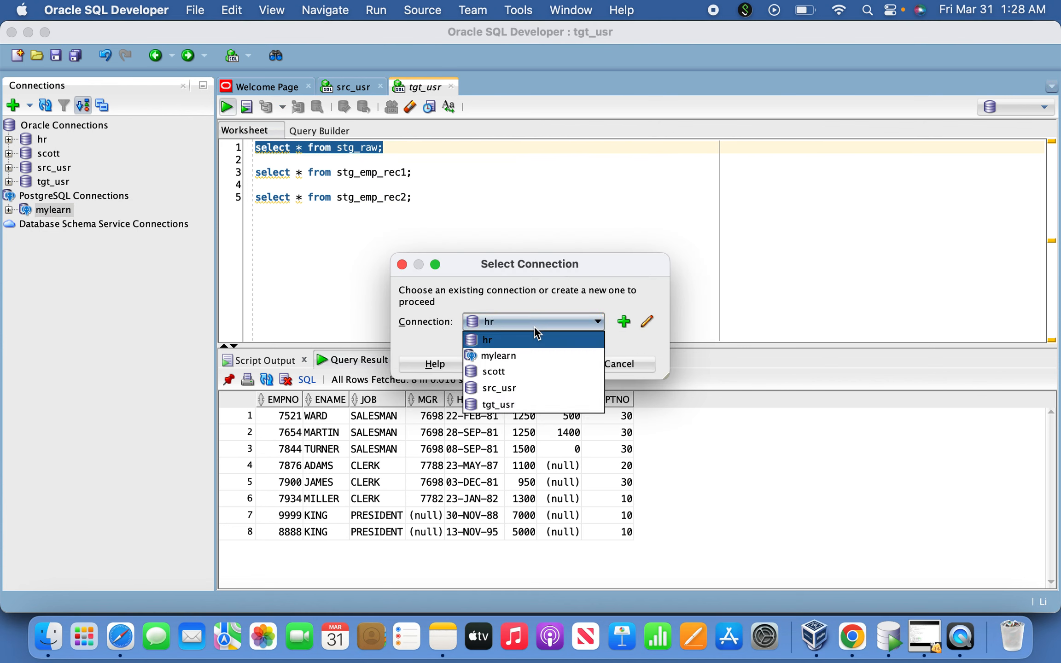
pyautogui.click(520, 402)
pyautogui.click(553, 370)
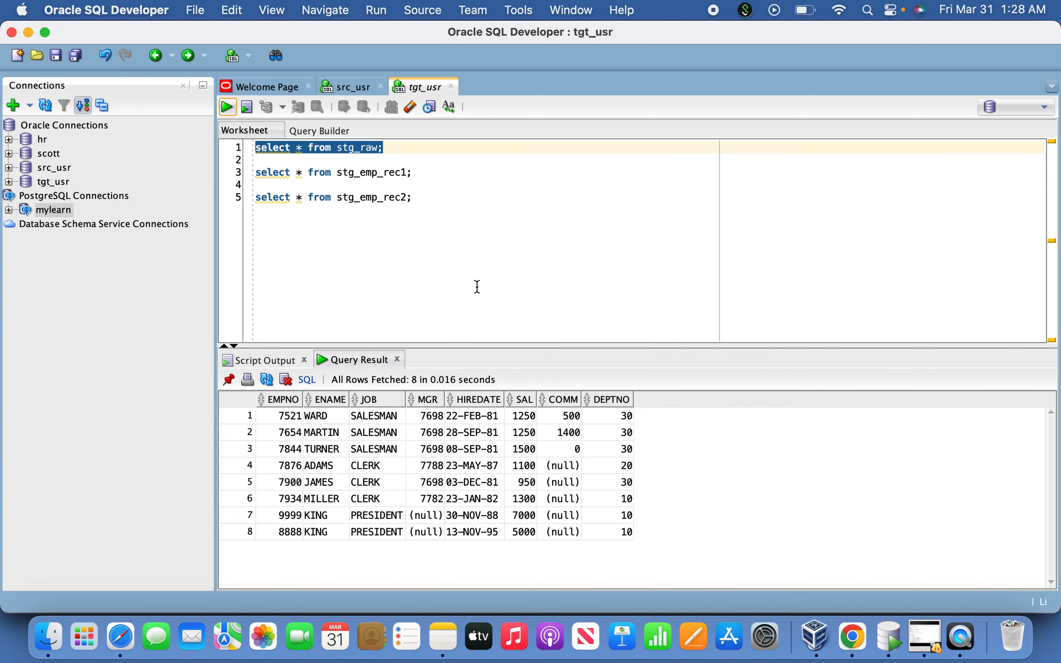
# Switch back to Chrome and refresh the Taskflow3 subtasks to monitor MappingTask8's status and processed rows
pyautogui.press('super+Tab')
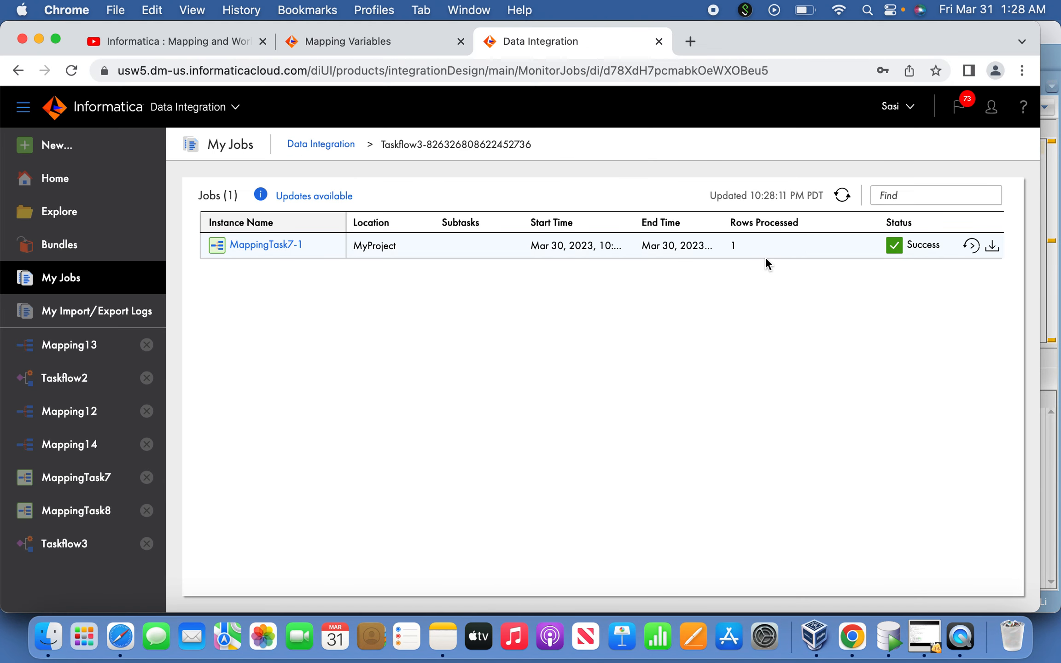
pyautogui.click(845, 198)
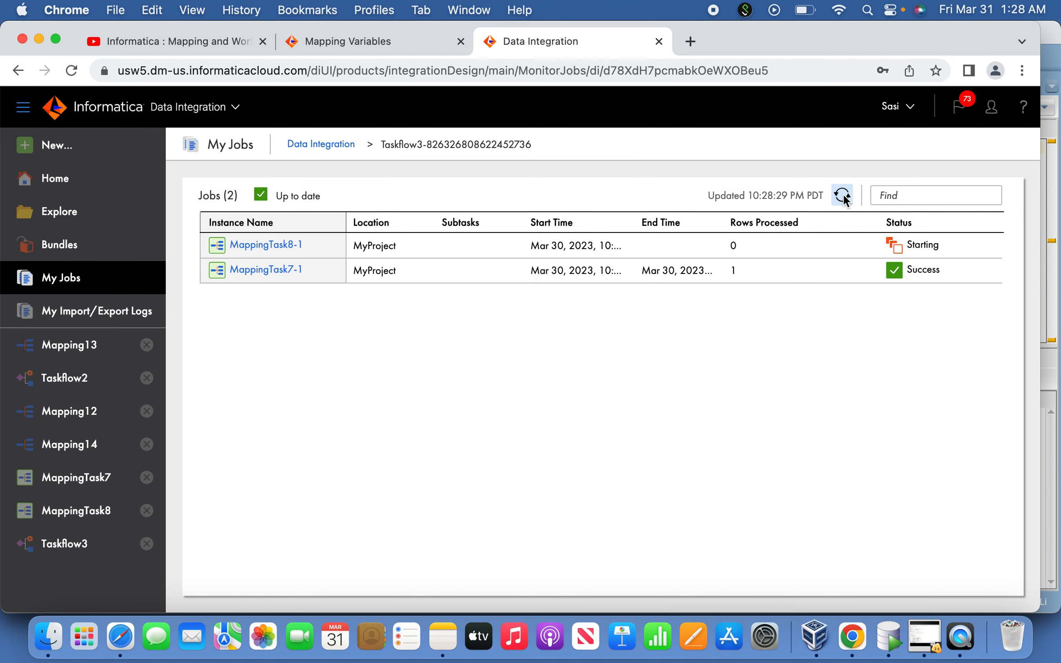
pyautogui.press('super+Tab')
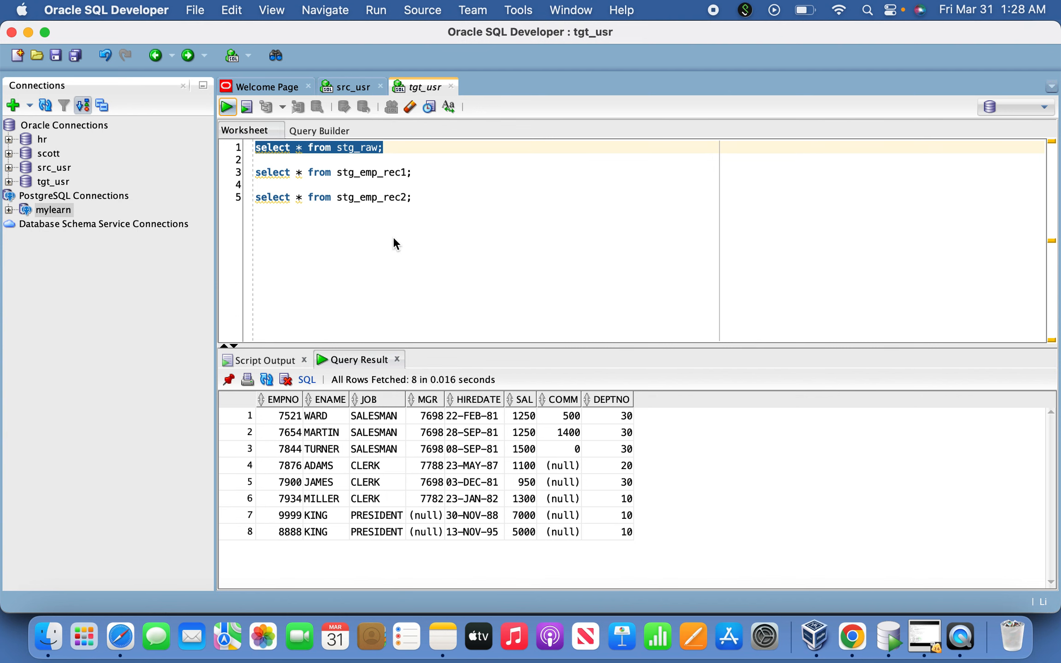
pyautogui.press('super+Tab')
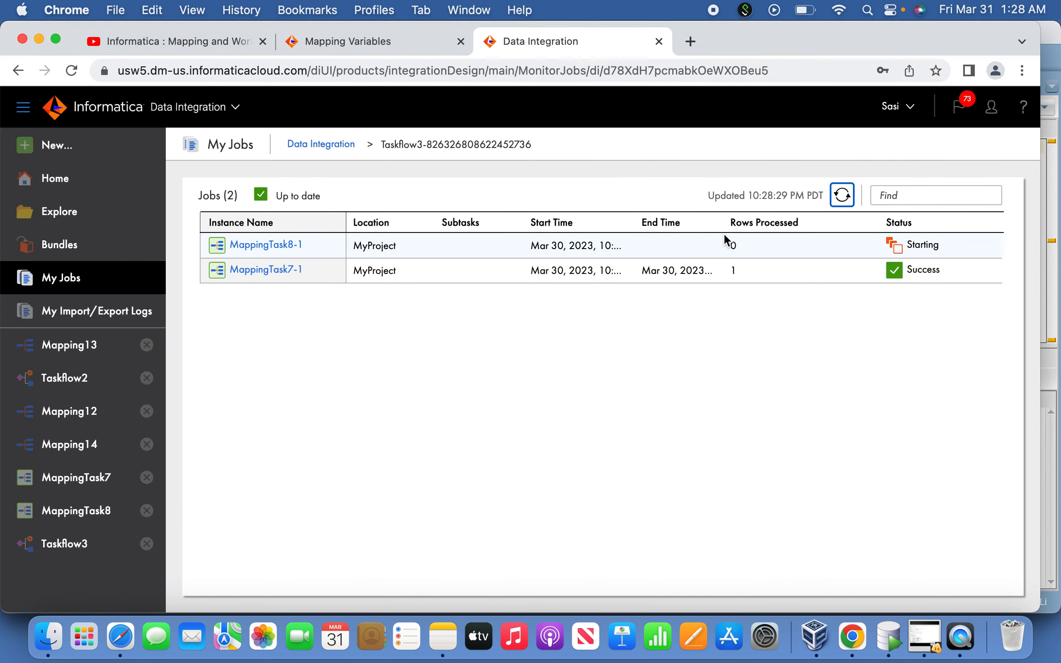
pyautogui.click(850, 197)
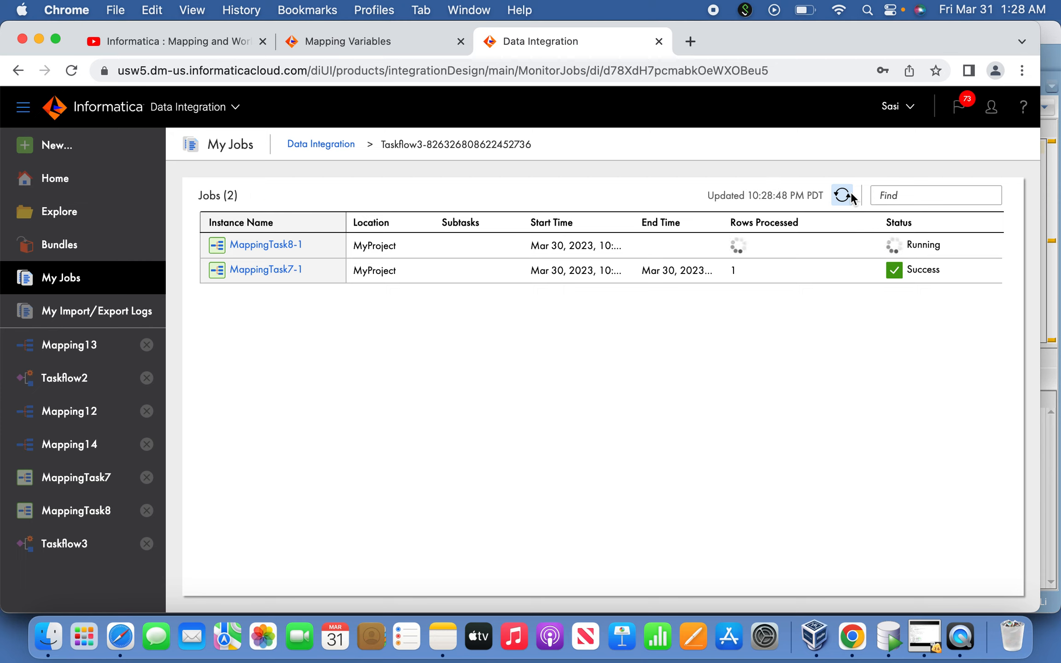
pyautogui.click(851, 197)
pyautogui.click(850, 197)
pyautogui.click(851, 197)
pyautogui.click(850, 197)
# Return to SQL Developer, cancel the repeated connection request and check FIELD1 and FIELD2 in the stg_raw result
pyautogui.press('super+Tab')
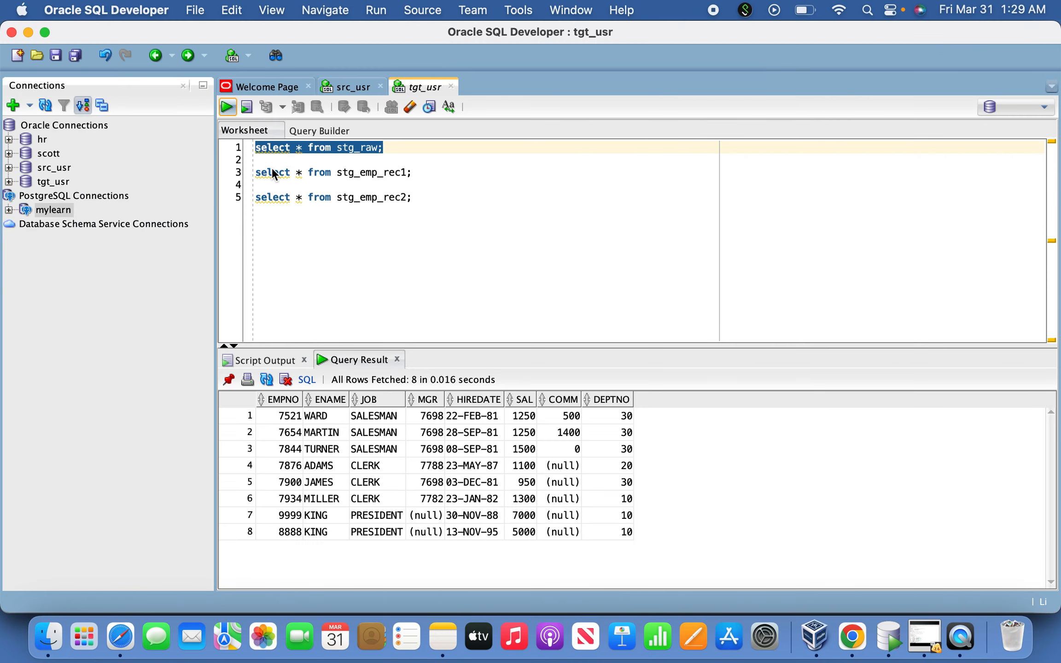
pyautogui.click(227, 115)
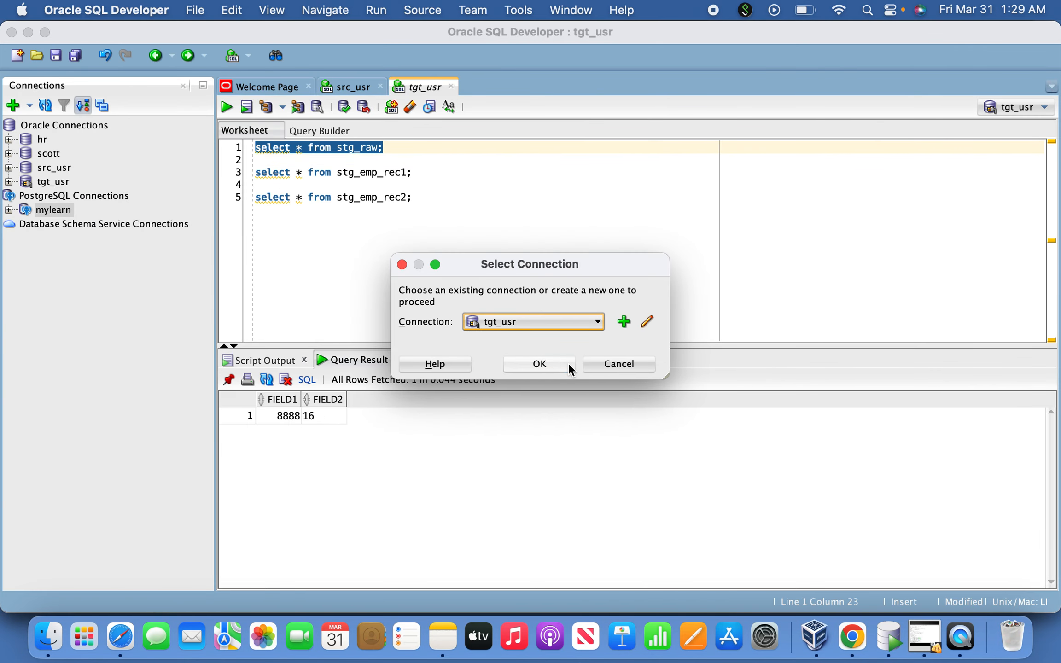
pyautogui.click(619, 365)
pyautogui.click(295, 420)
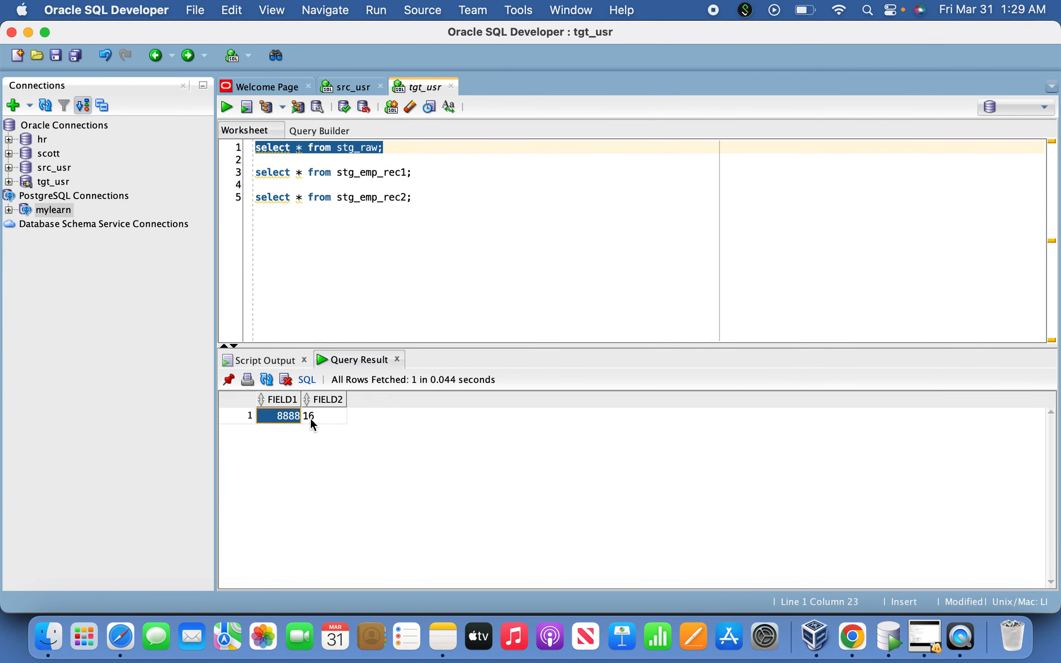
pyautogui.click(321, 418)
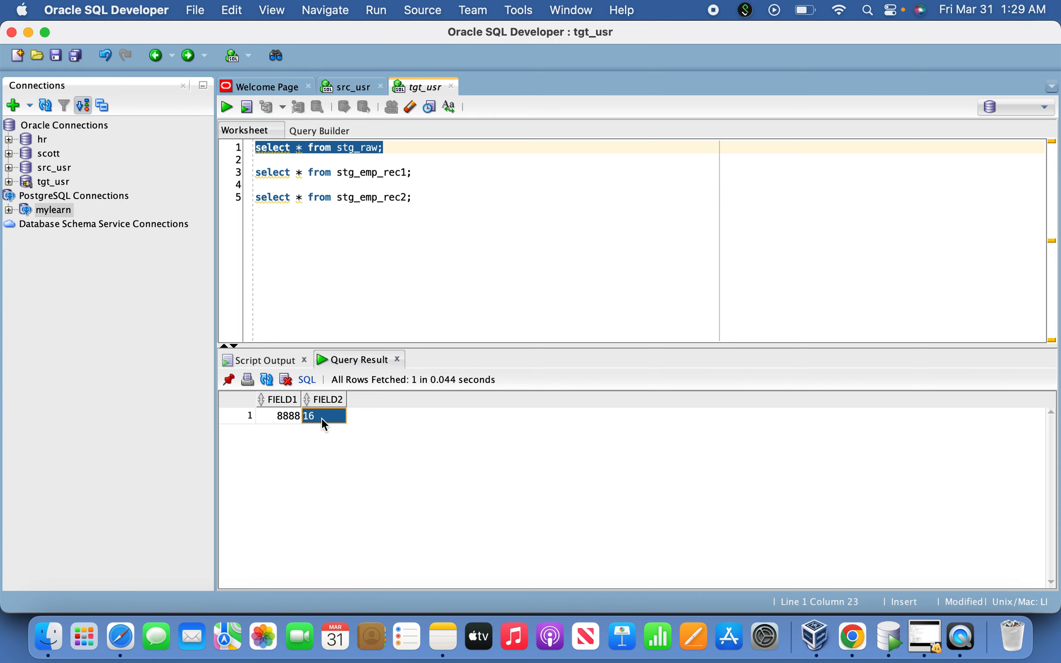
# Switch to Chrome, refresh the subtasks and examine MappingTask8's job details for the success rows of the source and both targets
pyautogui.press('super+Tab')
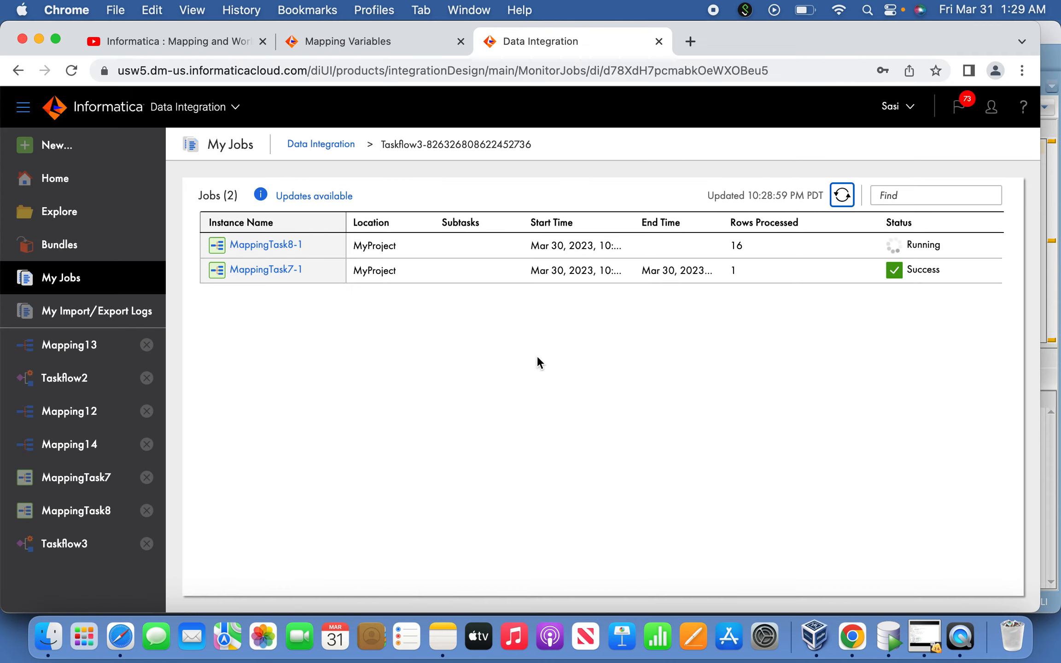
pyautogui.click(843, 195)
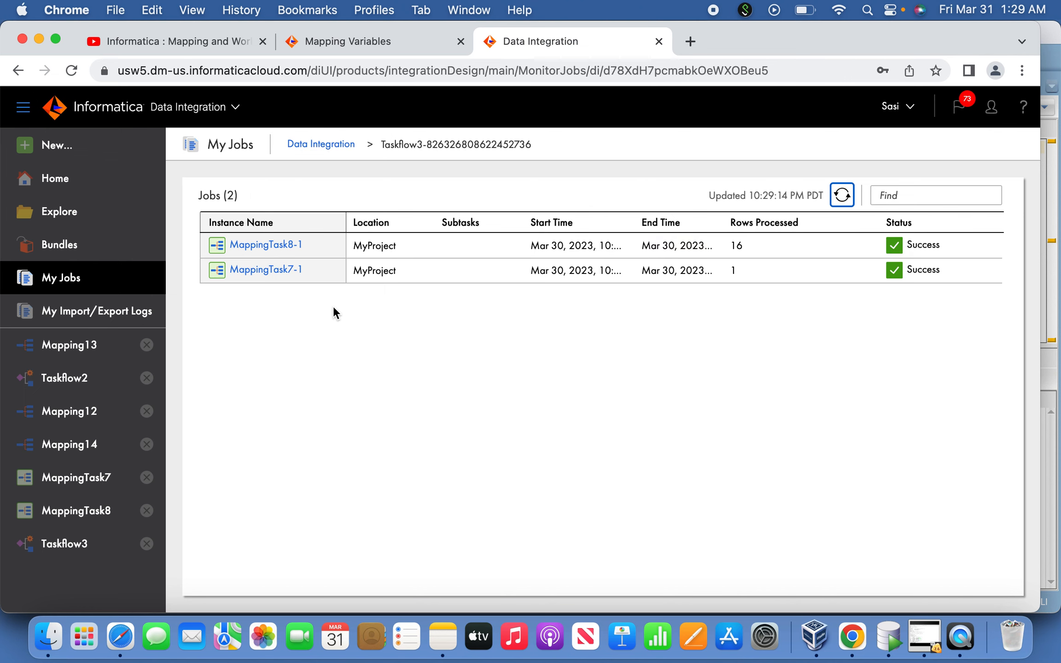
pyautogui.click(280, 248)
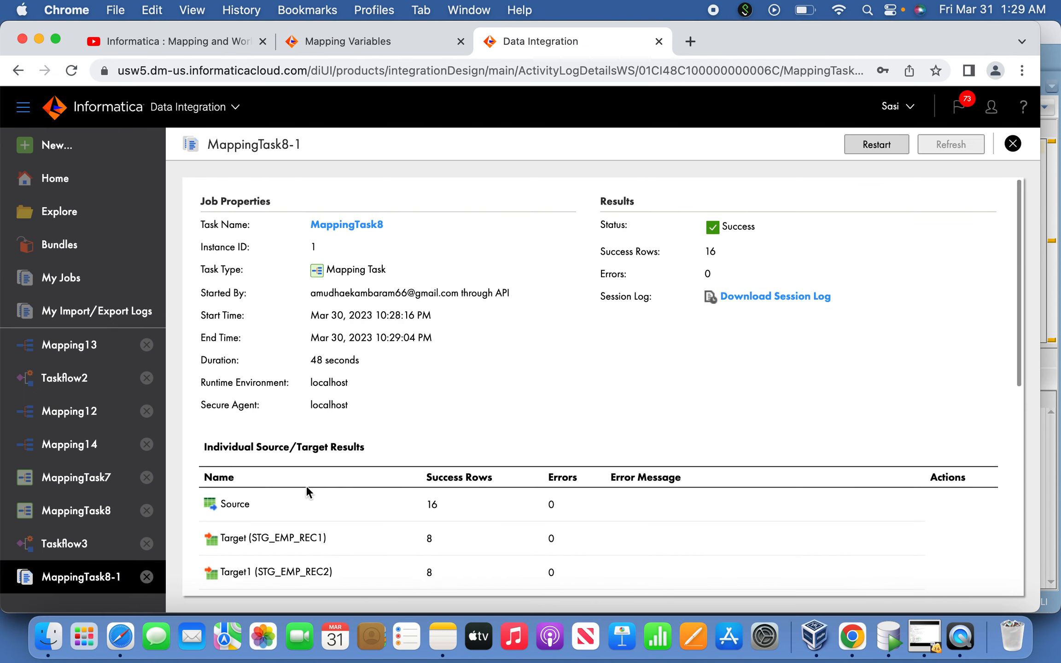
pyautogui.moveTo(439, 504); pyautogui.dragTo(338, 498)
pyautogui.moveTo(435, 538); pyautogui.dragTo(387, 538)
pyautogui.moveTo(444, 574); pyautogui.dragTo(406, 570)
pyautogui.click(419, 568)
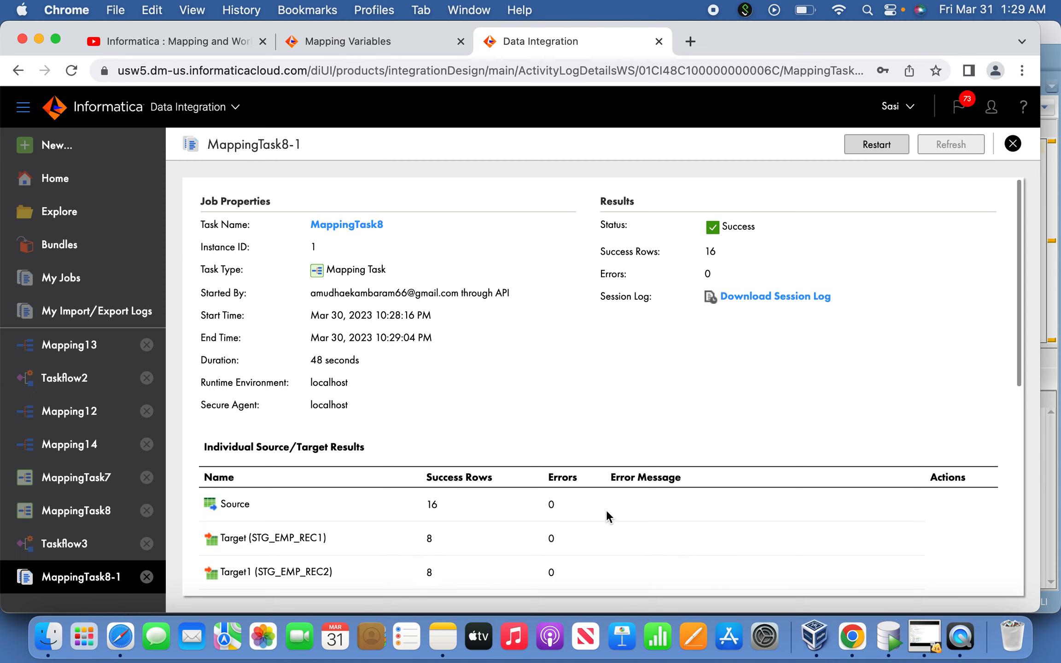